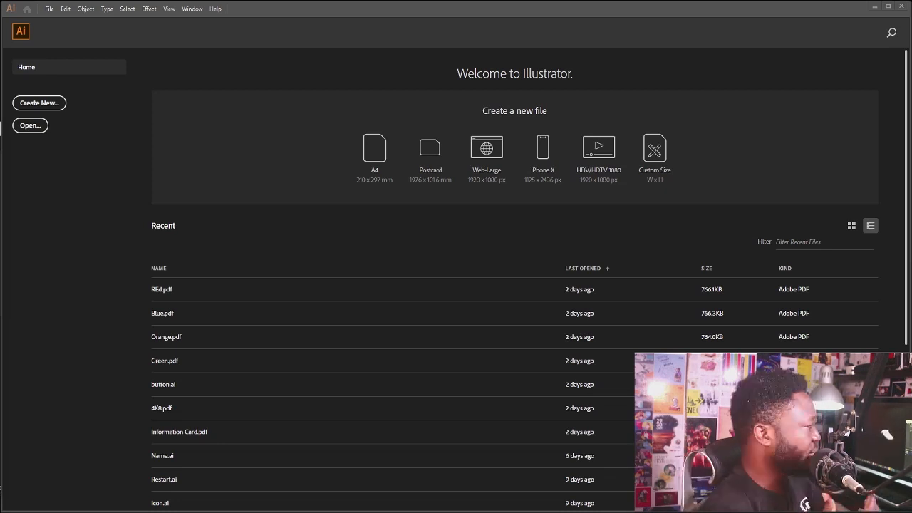
Create a new 900 x 900 px document named Curl
{"action": "left_click", "coordinate": [50, 9]}
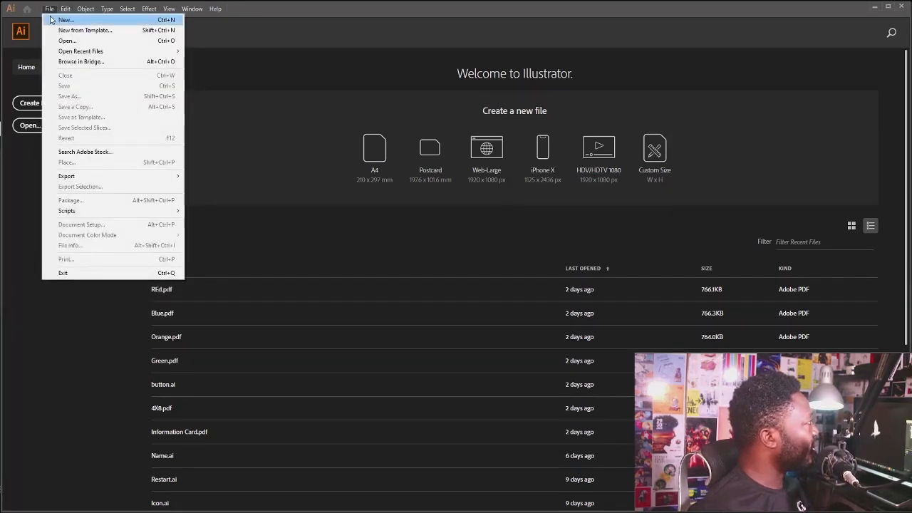
{"action": "left_click", "coordinate": [50, 20]}
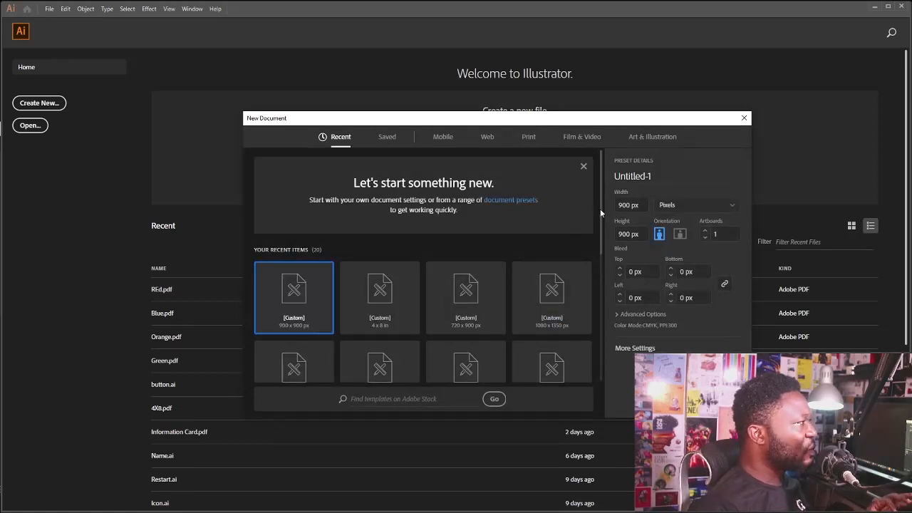
{"action": "left_click", "coordinate": [633, 176]}
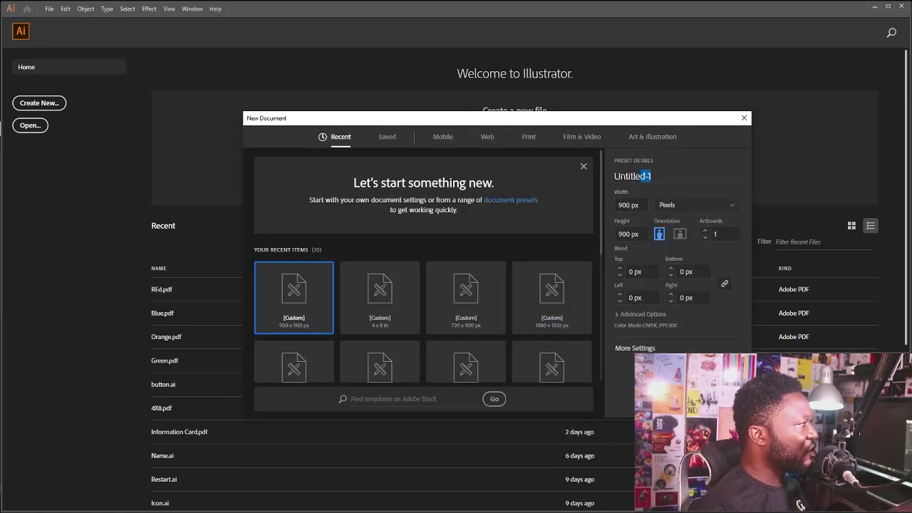
{"action": "type", "text": "Curl"}
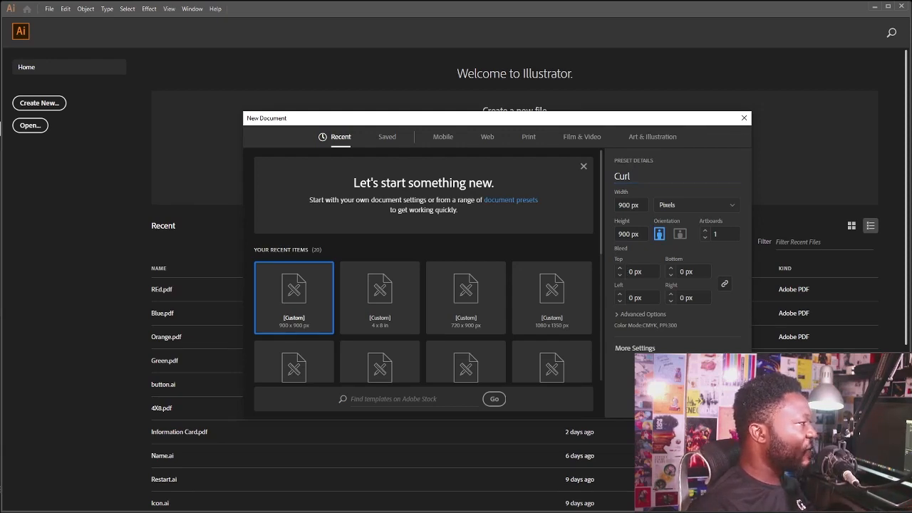
{"action": "key", "text": "Return"}
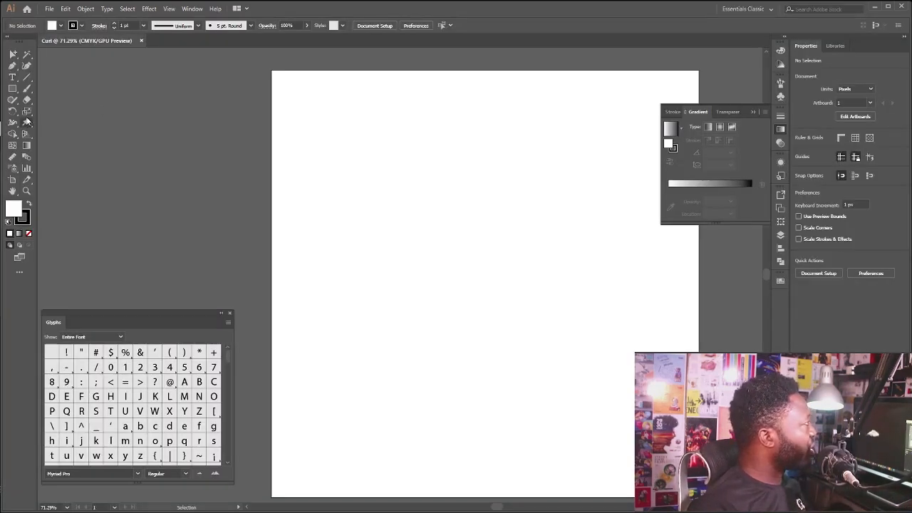
Add the number 7 as text on the artboard and scale it up to about 443 pt
{"action": "left_click", "coordinate": [477, 285]}
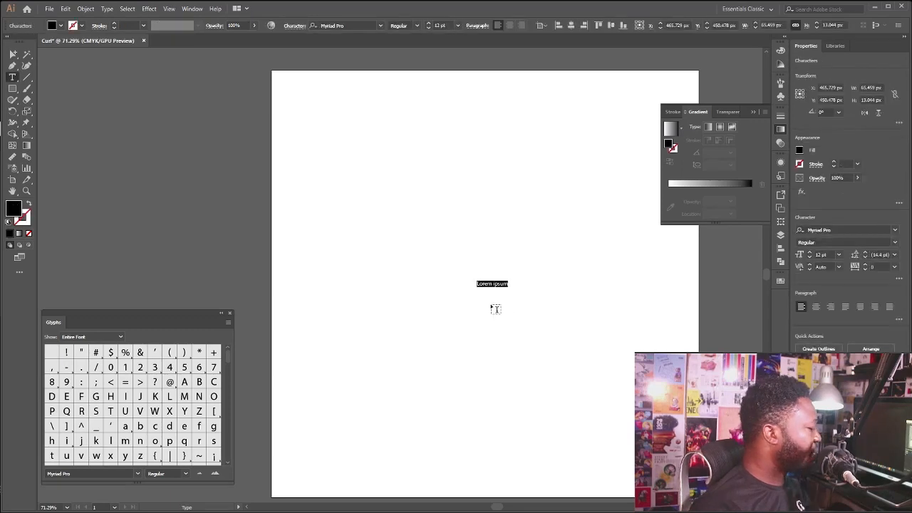
{"action": "type", "text": "1"}
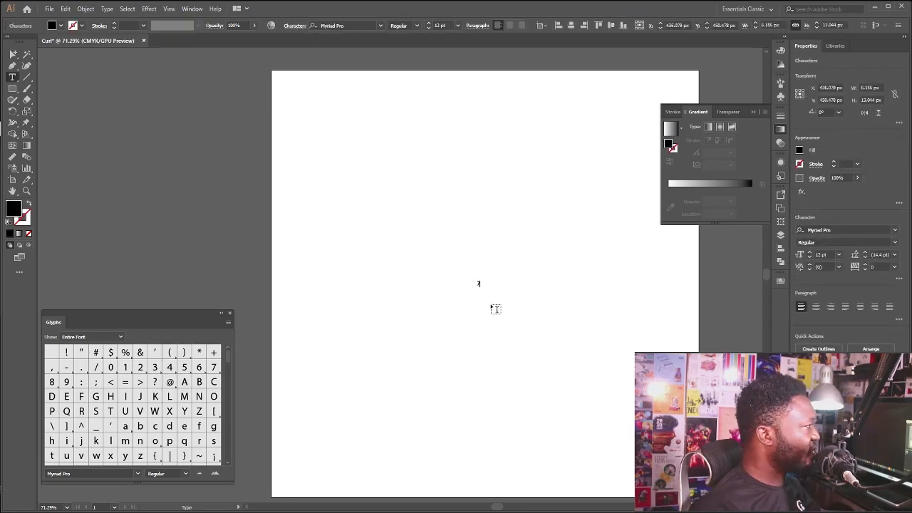
{"action": "left_click", "coordinate": [26, 55]}
{"action": "right_click", "coordinate": [28, 58]}
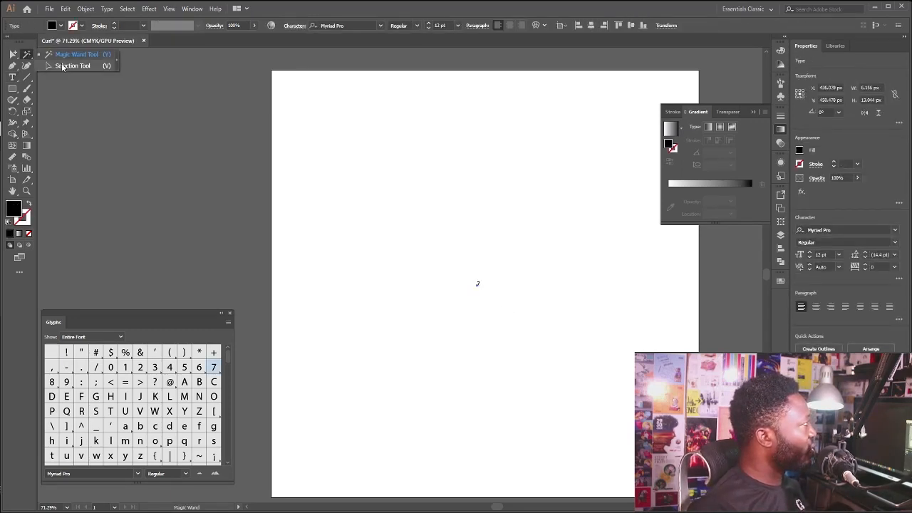
{"action": "left_click", "coordinate": [61, 66]}
{"action": "left_click_drag", "start_coordinate": [483, 287], "coordinate": [585, 421]}
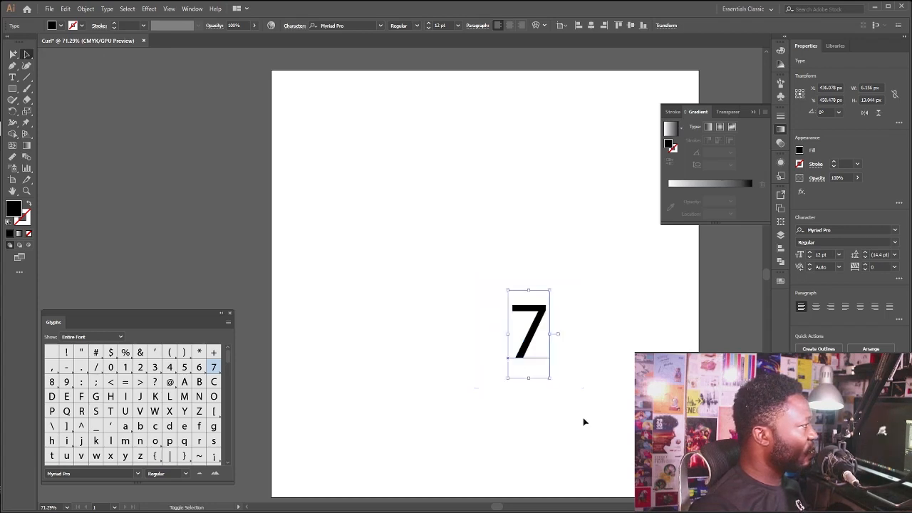
{"action": "left_click_drag", "start_coordinate": [553, 344], "coordinate": [591, 452]}
{"action": "left_click_drag", "start_coordinate": [503, 305], "coordinate": [539, 269]}
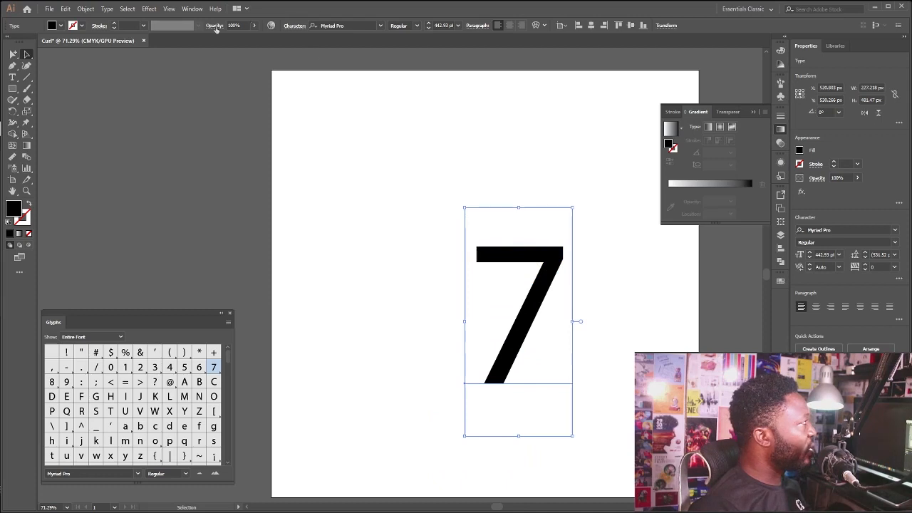
Set the 7's font to Helvetica Neue LT Pro 75 Bold and enlarge it to about 580 pt
{"action": "left_click", "coordinate": [355, 26]}
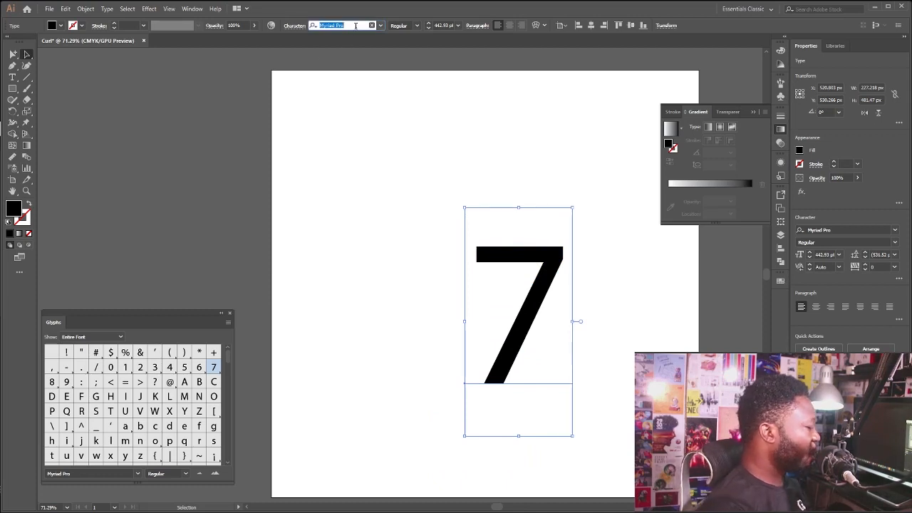
{"action": "type", "text": "hel"}
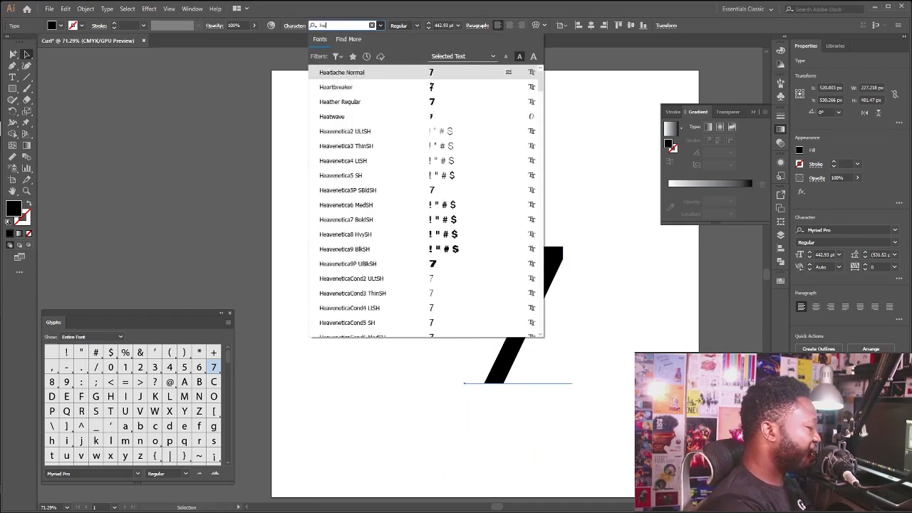
{"action": "type", "text": "vetic"}
{"action": "scroll", "coordinate": [427, 230], "scroll_direction": "down", "scroll_amount": 10}
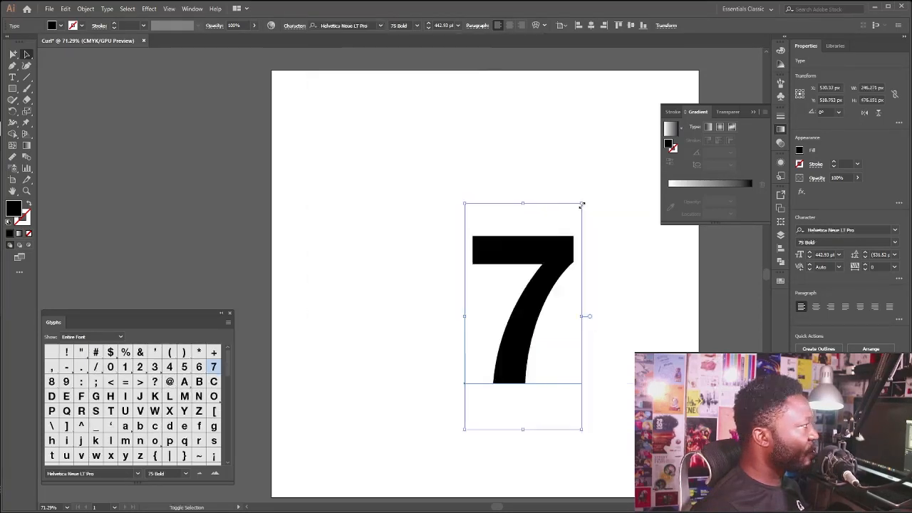
{"action": "left_click_drag", "start_coordinate": [582, 203], "coordinate": [631, 170]}
Duplicate the 7 to its left and reflect the copy across the vertical axis
{"action": "left_click_drag", "start_coordinate": [548, 239], "coordinate": [471, 247]}
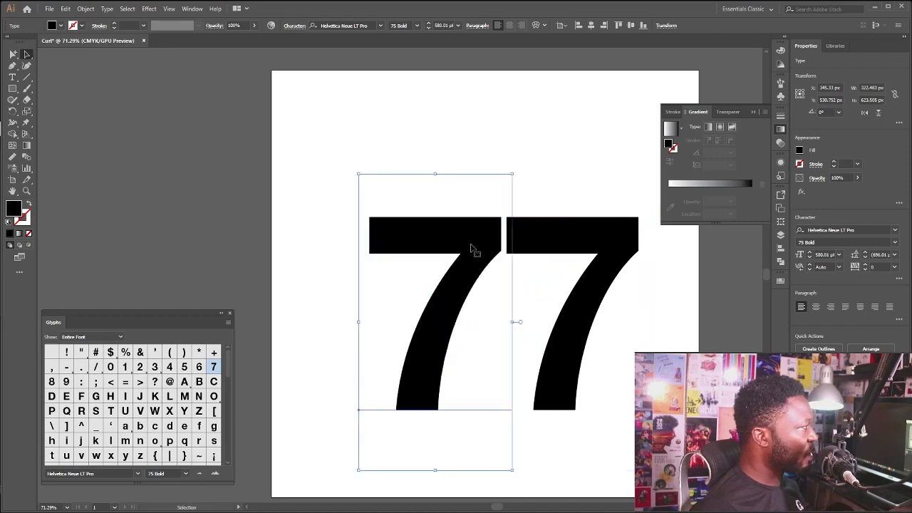
{"action": "right_click", "coordinate": [469, 245]}
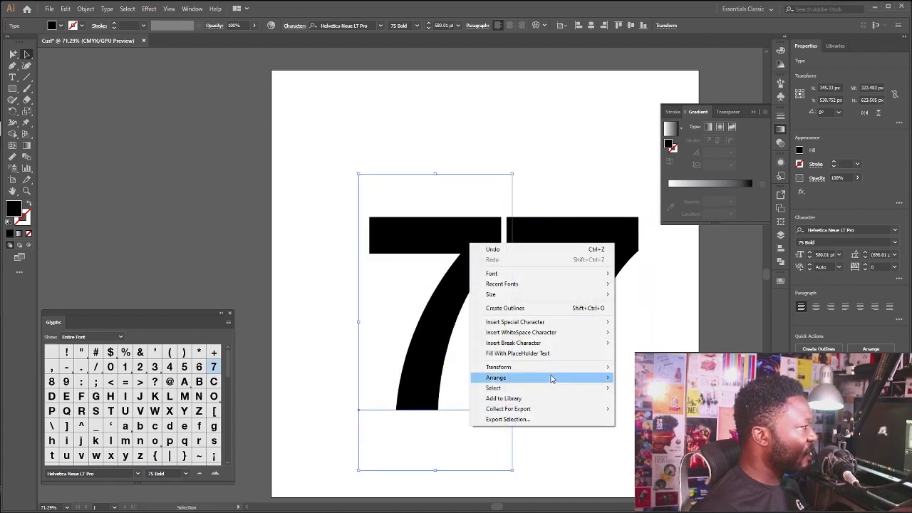
{"action": "mouse_move", "coordinate": [558, 373]}
{"action": "left_click", "coordinate": [626, 402]}
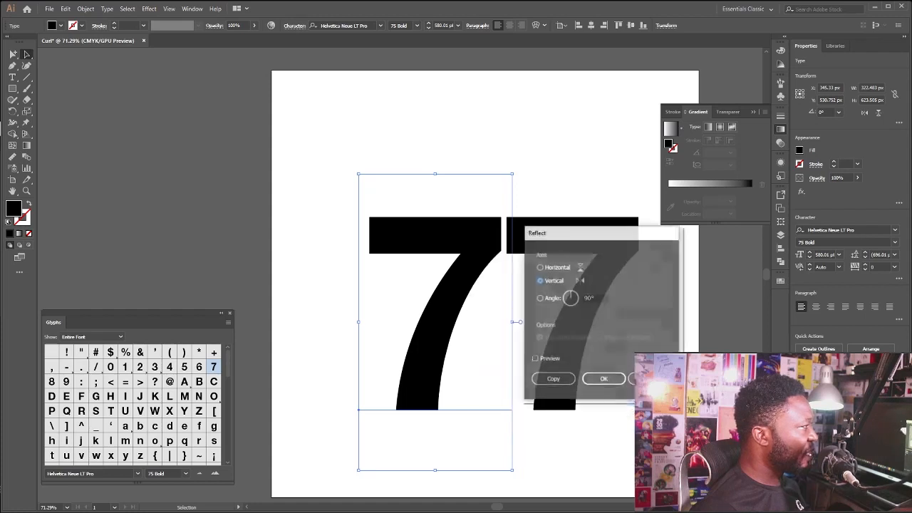
{"action": "left_click", "coordinate": [598, 297]}
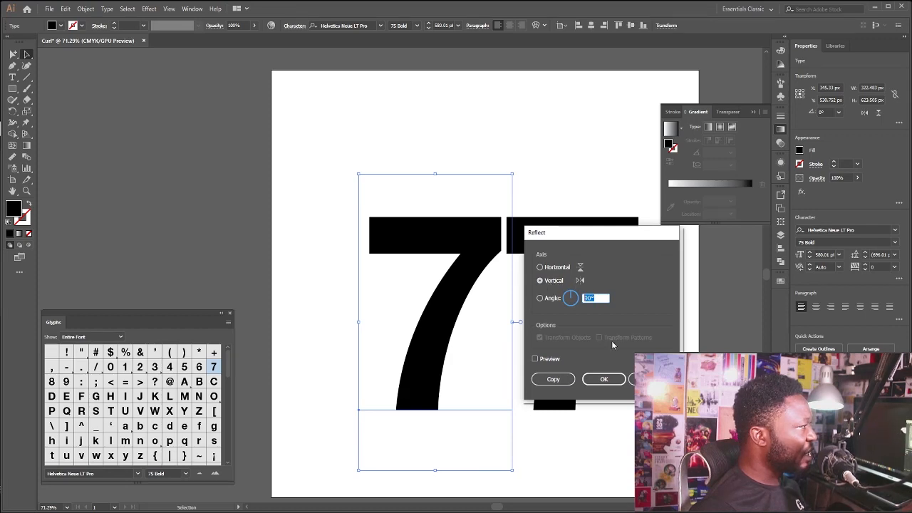
{"action": "left_click", "coordinate": [604, 380]}
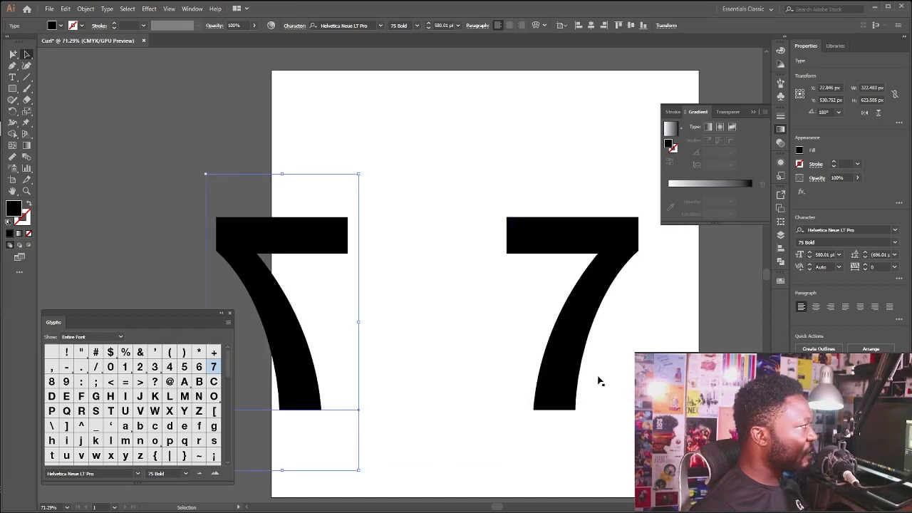
Move the mirrored 7 against the original so their top bars join, and shift both toward the artboard's right edge
{"action": "left_click_drag", "start_coordinate": [291, 275], "coordinate": [446, 270]}
{"action": "left_click_drag", "start_coordinate": [316, 190], "coordinate": [591, 340]}
{"action": "left_click_drag", "start_coordinate": [441, 335], "coordinate": [495, 339]}
{"action": "left_click", "coordinate": [344, 328]}
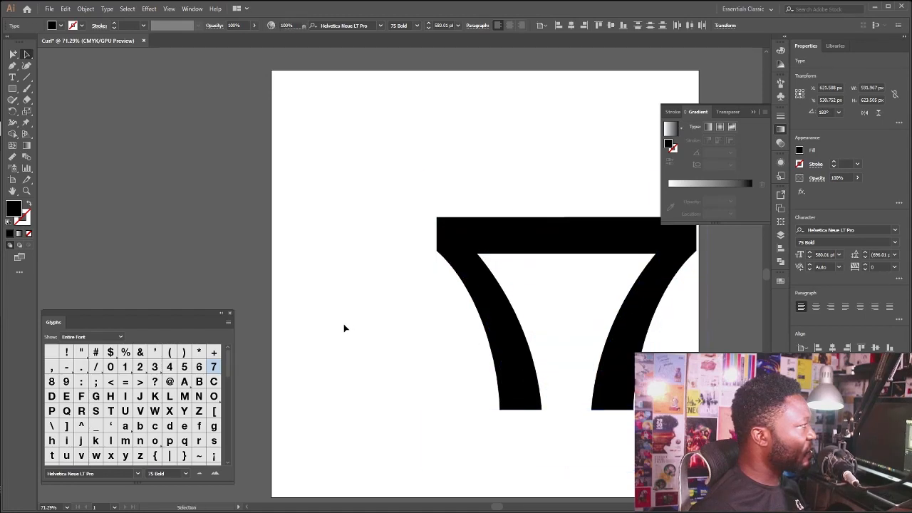
Draw a vertical rectangle about 97 x 408 px left of the sevens and fill it with mid gray
{"action": "left_click", "coordinate": [12, 88]}
{"action": "left_click_drag", "start_coordinate": [315, 221], "coordinate": [362, 392]}
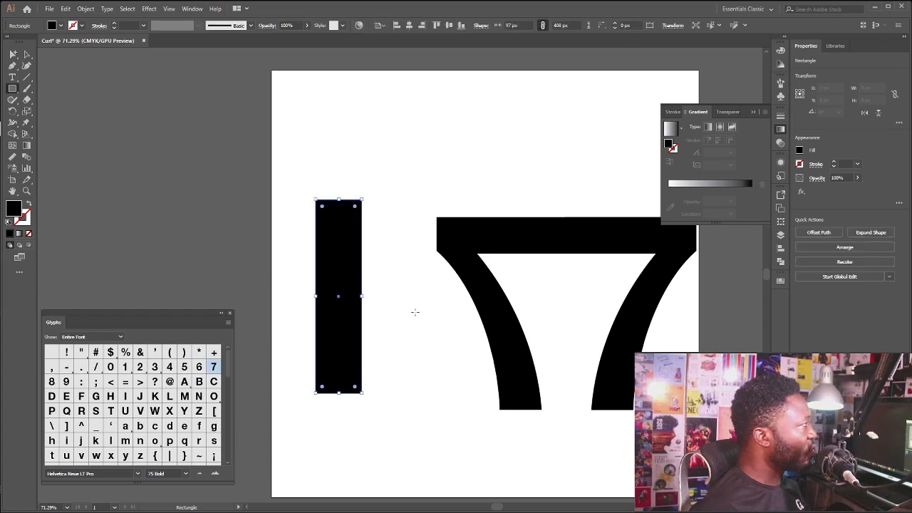
{"action": "left_click", "coordinate": [63, 26]}
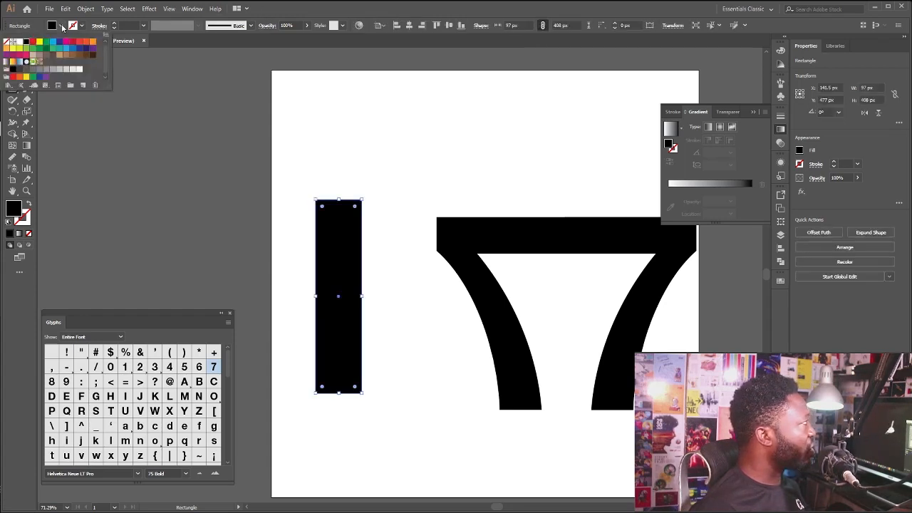
{"action": "left_click", "coordinate": [51, 69]}
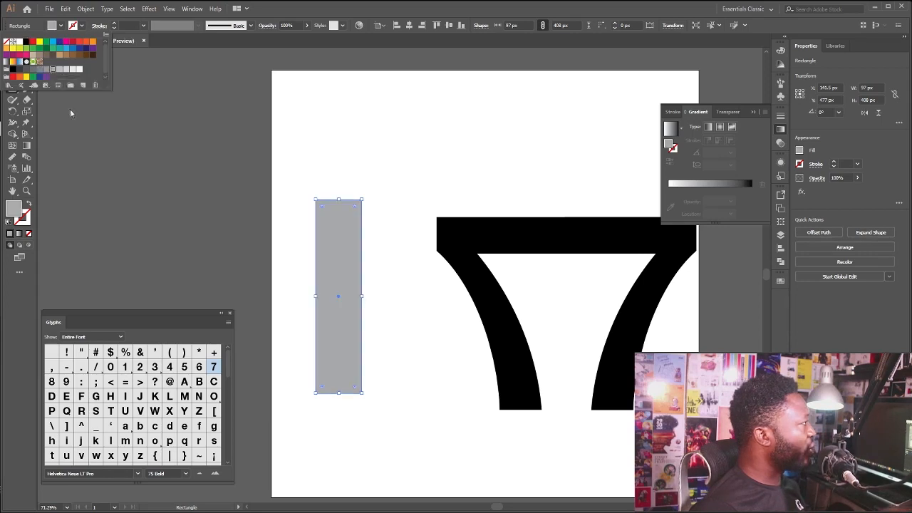
{"action": "left_click", "coordinate": [501, 14]}
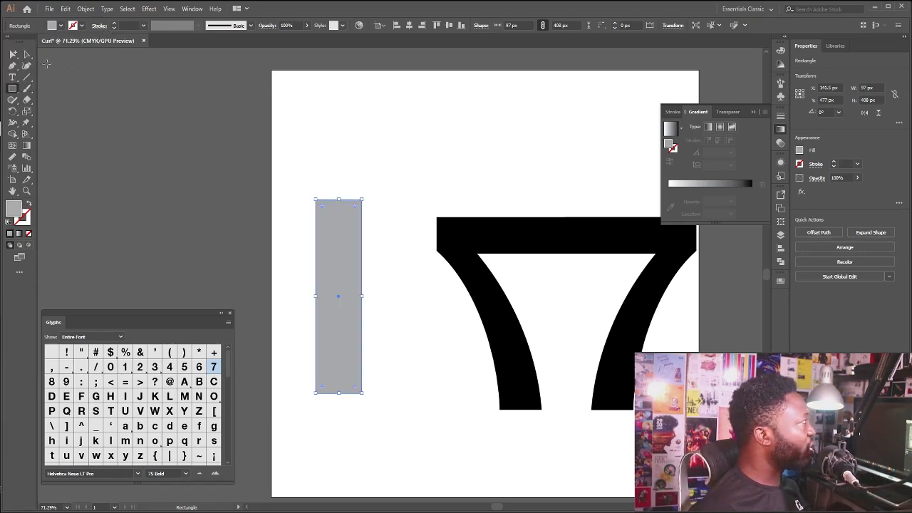
Move the gray rectangle closer to the sevens, level with them, and widen it to about 108 px
{"action": "left_click", "coordinate": [26, 54]}
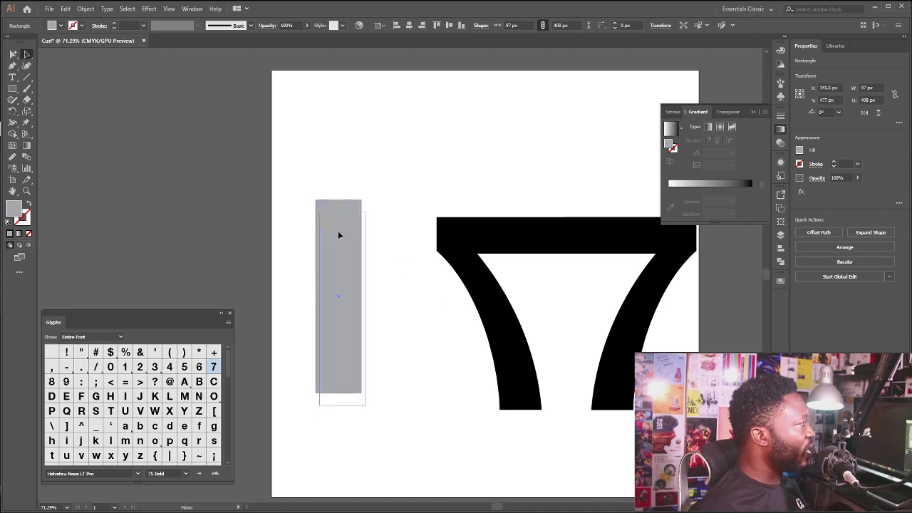
{"action": "left_click_drag", "start_coordinate": [337, 234], "coordinate": [375, 257]}
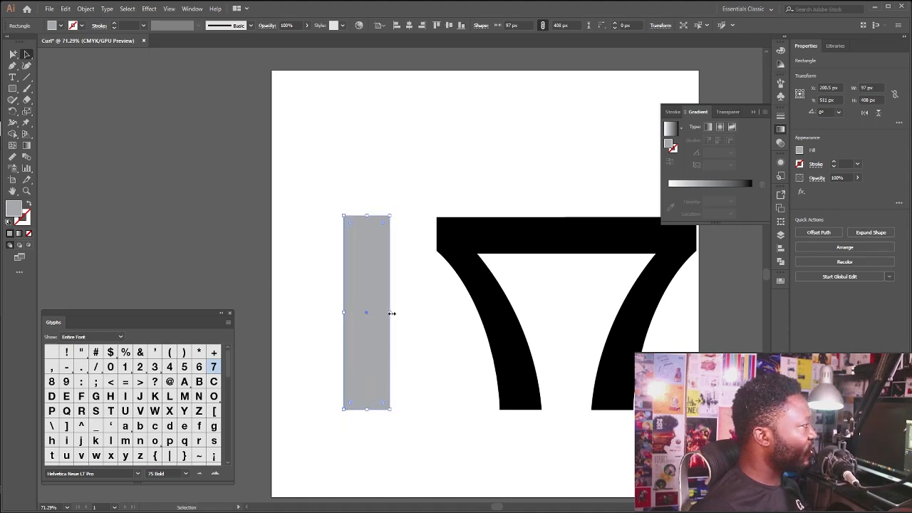
{"action": "left_click_drag", "start_coordinate": [390, 313], "coordinate": [396, 314]}
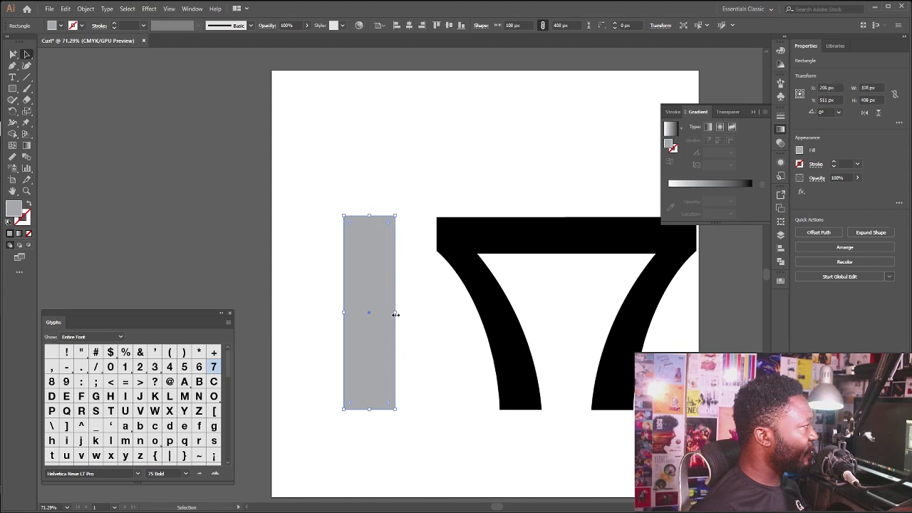
Expand the mirrored 7 from live text into shapes, including both object and fill
{"action": "left_click", "coordinate": [449, 241]}
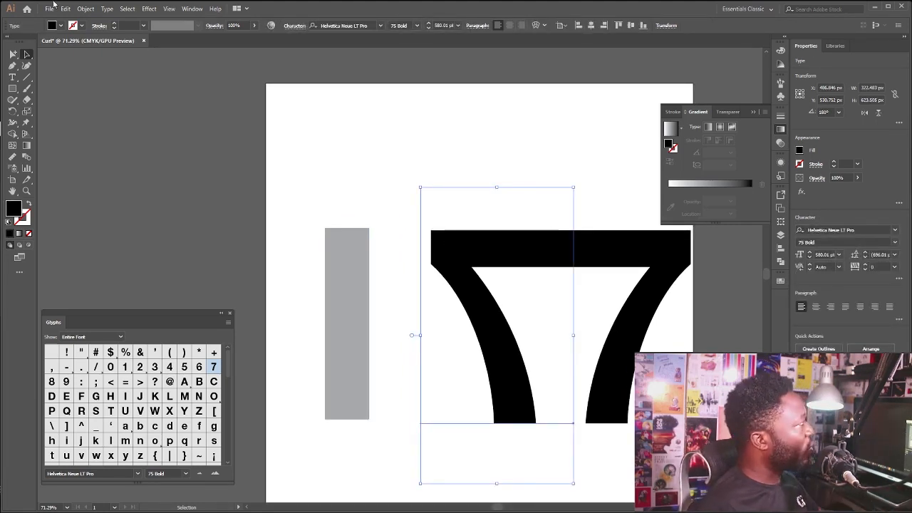
{"action": "left_click", "coordinate": [84, 8]}
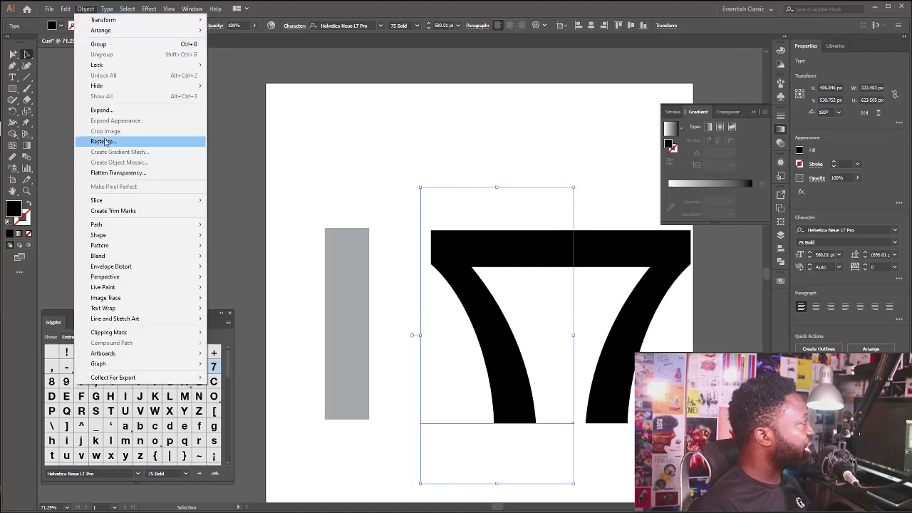
{"action": "left_click", "coordinate": [111, 111]}
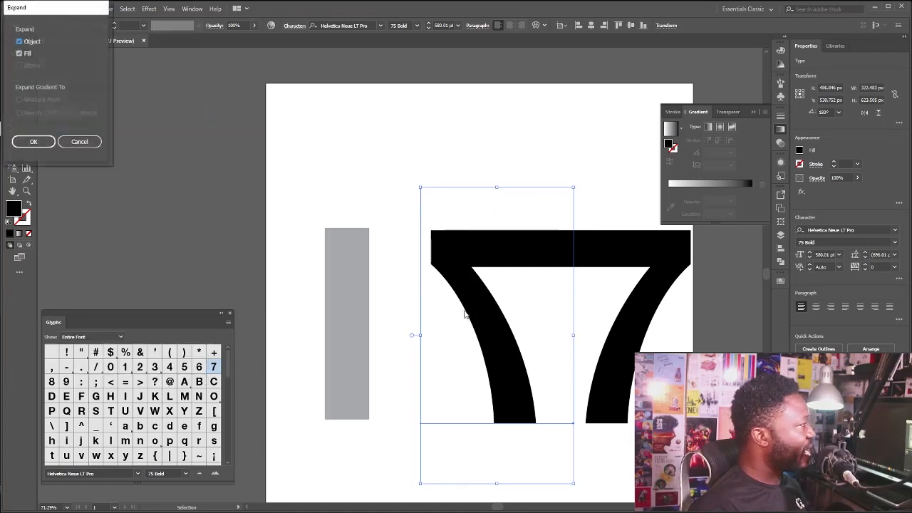
{"action": "left_click", "coordinate": [41, 145]}
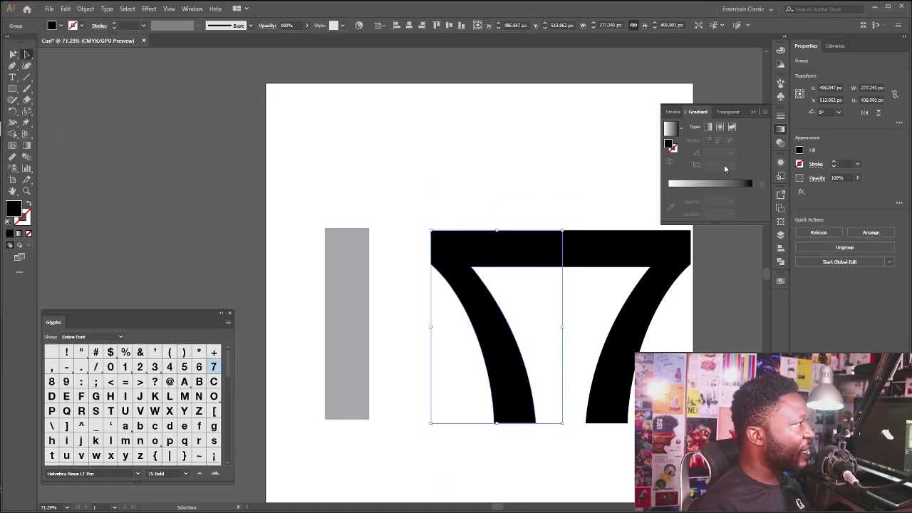
Save the expanded mirrored 7 as a dynamic symbol named Seven with the Graphic export type
{"action": "left_click", "coordinate": [779, 100]}
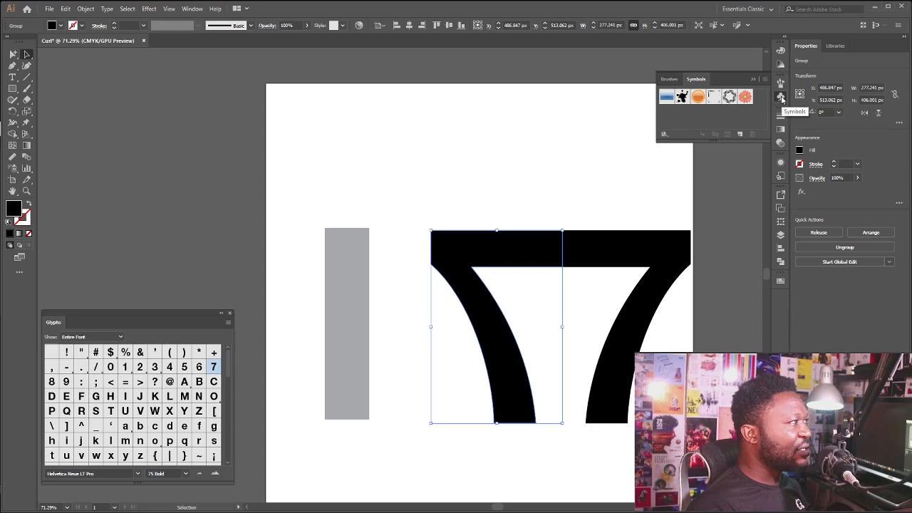
{"action": "left_click", "coordinate": [191, 9]}
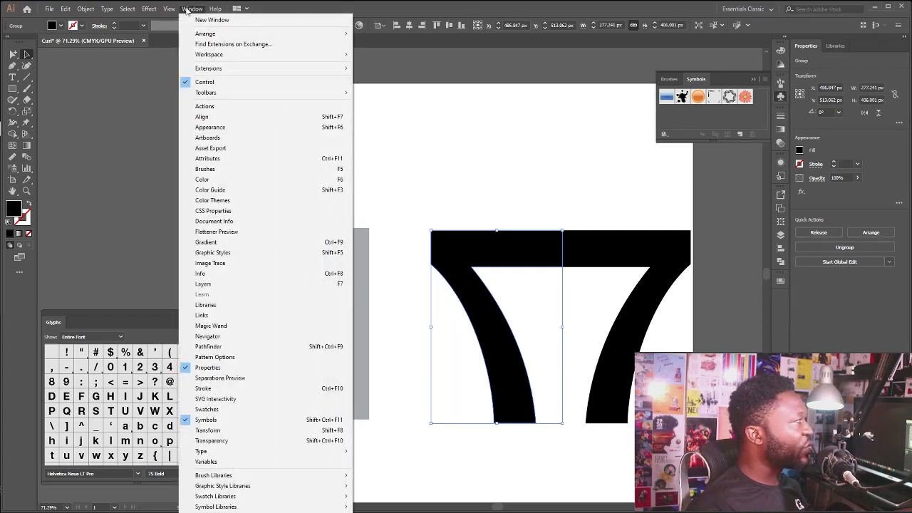
{"action": "left_click", "coordinate": [513, 209]}
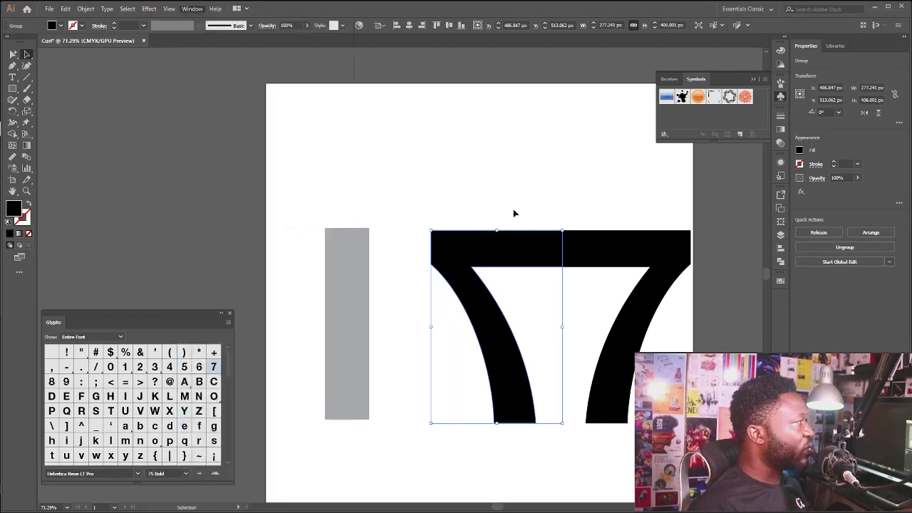
{"action": "left_click", "coordinate": [497, 252]}
{"action": "left_click_drag", "start_coordinate": [482, 257], "coordinate": [753, 107]}
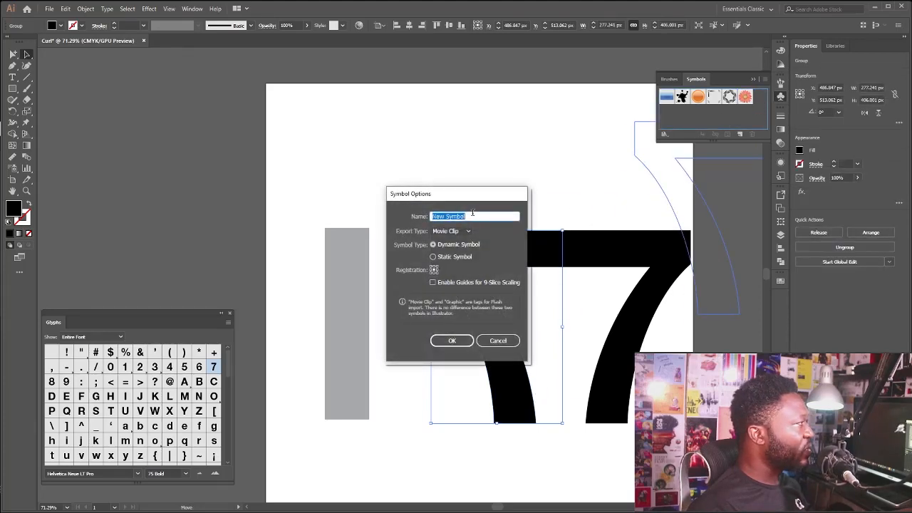
{"action": "type", "text": "Se"}
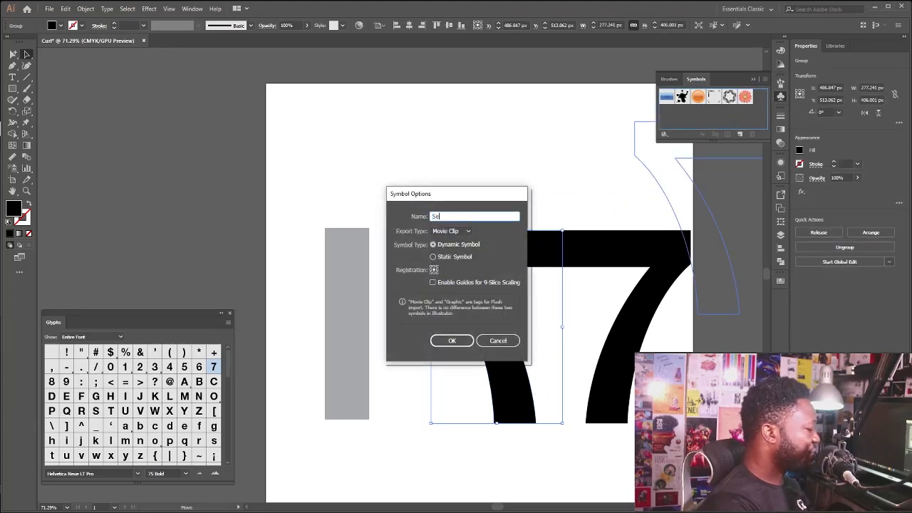
{"action": "type", "text": "ven"}
{"action": "left_click", "coordinate": [467, 231]}
{"action": "left_click", "coordinate": [468, 231]}
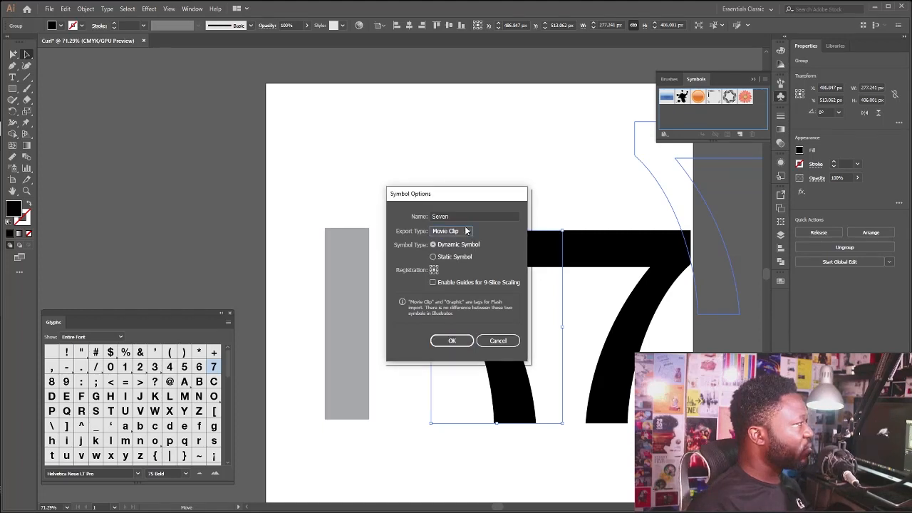
{"action": "left_click", "coordinate": [466, 231]}
{"action": "left_click", "coordinate": [466, 252]}
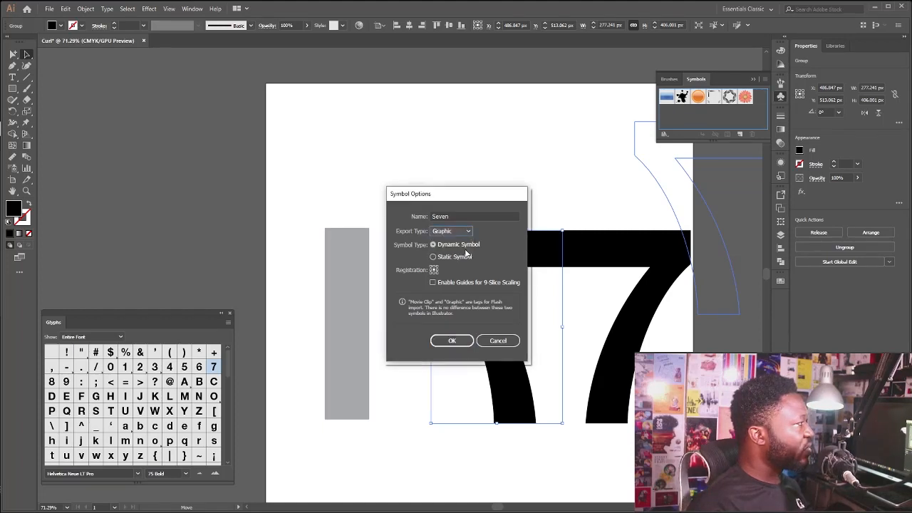
{"action": "left_click", "coordinate": [452, 342]}
Narrow the gray rectangle from its right side to a width of 58 px
{"action": "left_click", "coordinate": [374, 203]}
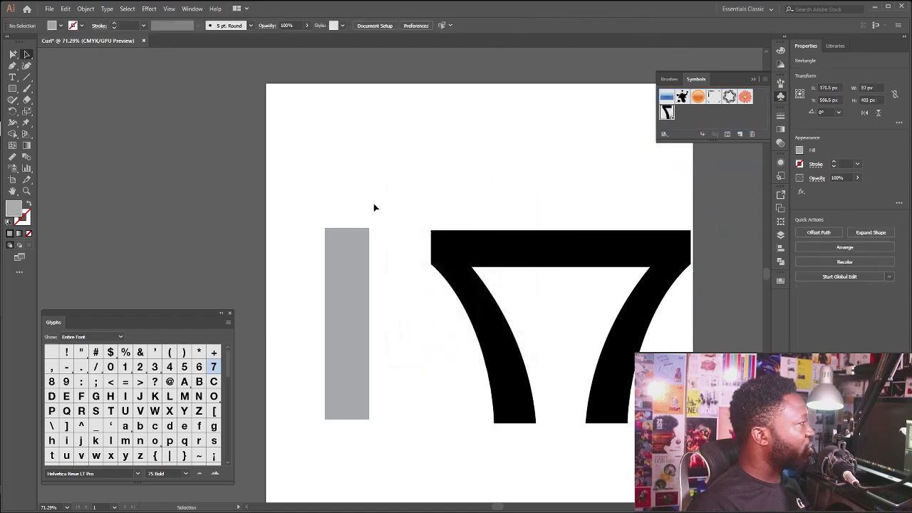
{"action": "left_click", "coordinate": [351, 249]}
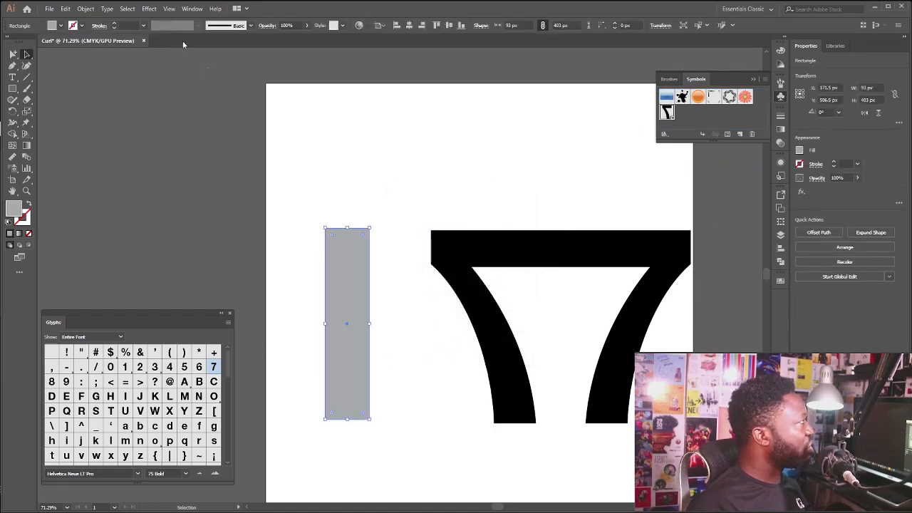
{"action": "left_click", "coordinate": [327, 141]}
{"action": "left_click", "coordinate": [356, 328]}
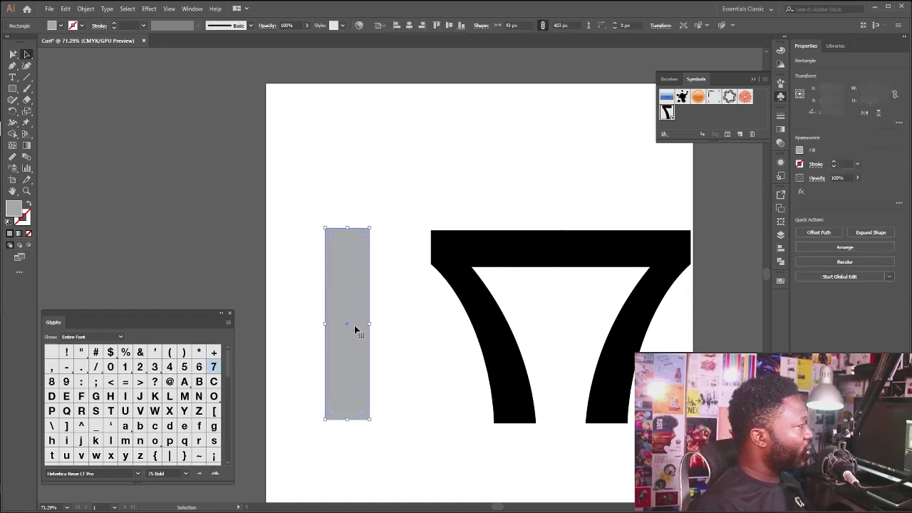
{"action": "left_click_drag", "start_coordinate": [369, 324], "coordinate": [352, 325]}
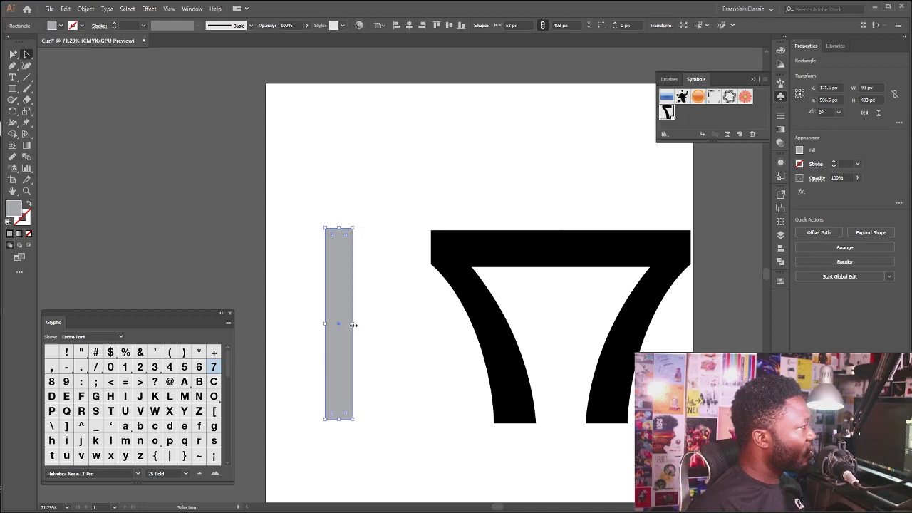
Delete the mirrored 7 from the artboard and move the gray rectangle right to X 260 px
{"action": "left_click", "coordinate": [475, 261]}
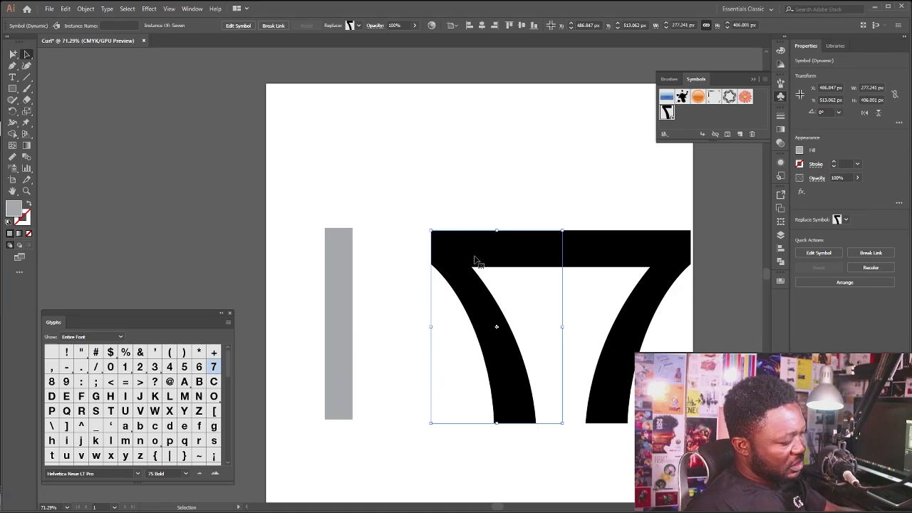
{"action": "key", "text": "Delete"}
{"action": "left_click", "coordinate": [352, 312]}
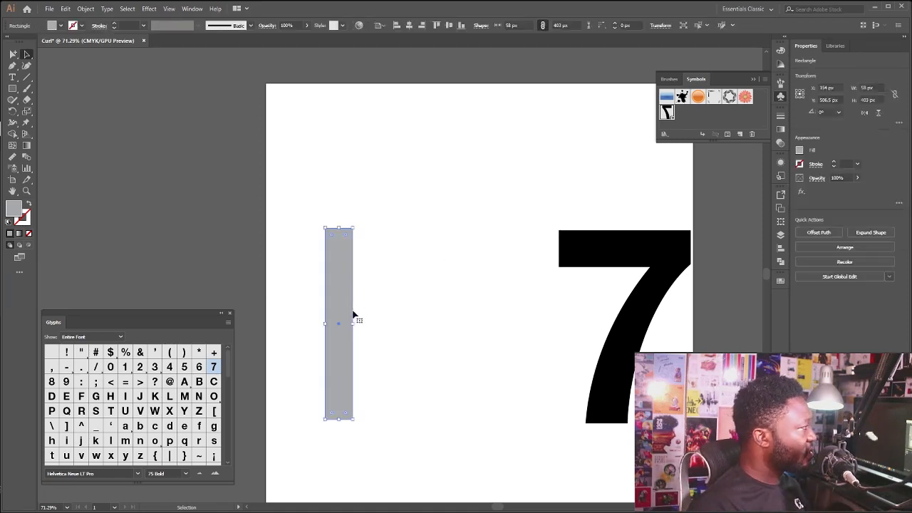
{"action": "left_click_drag", "start_coordinate": [347, 315], "coordinate": [398, 315]}
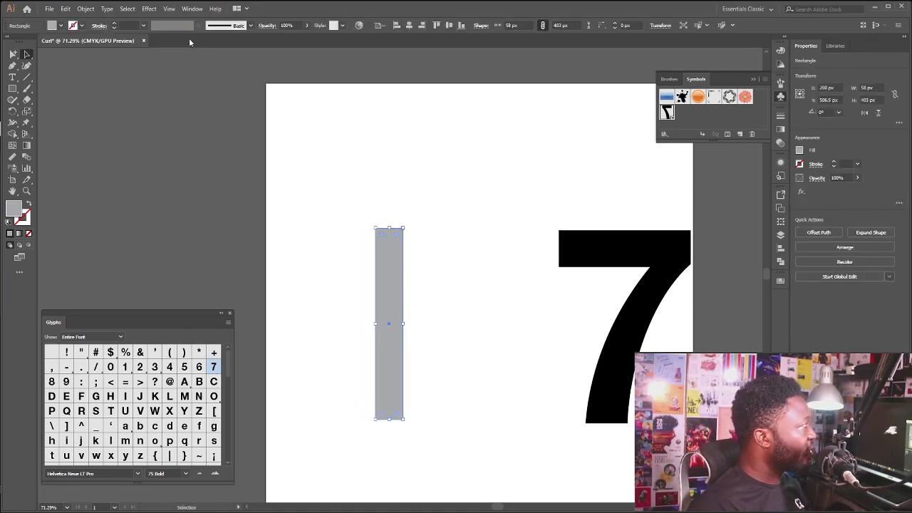
Apply a 3D Revolve effect to the gray rectangle, tilted to a custom rotation of 8°, -5° and 10°, with the preview on
{"action": "left_click", "coordinate": [150, 9]}
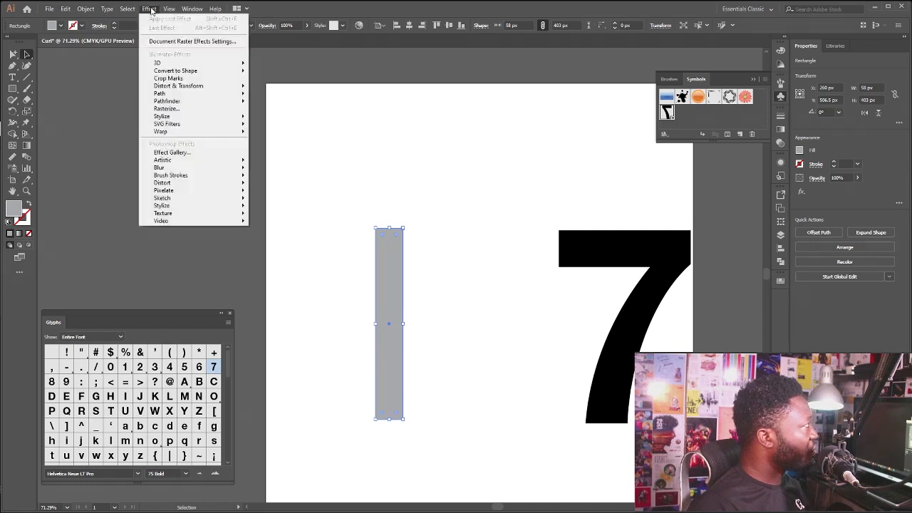
{"action": "mouse_move", "coordinate": [212, 64]}
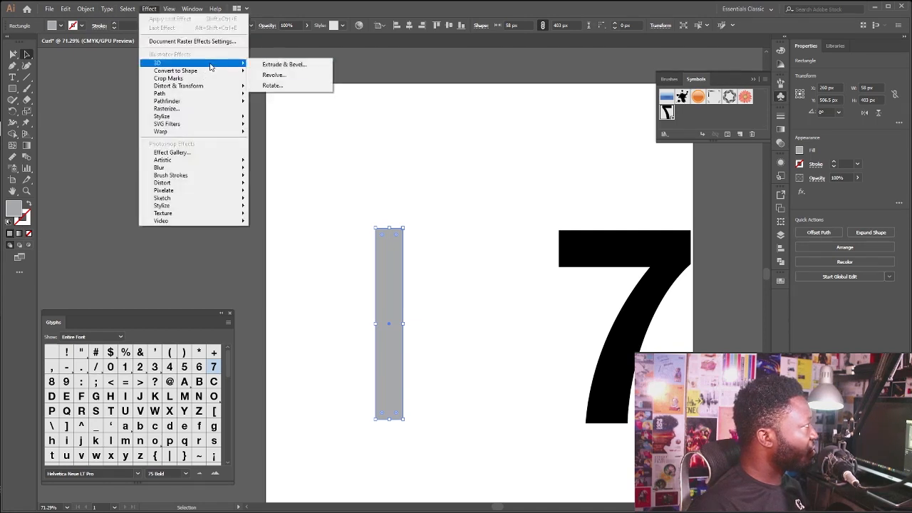
{"action": "left_click", "coordinate": [298, 75]}
{"action": "left_click_drag", "start_coordinate": [526, 198], "coordinate": [506, 175]}
{"action": "left_click", "coordinate": [480, 298]}
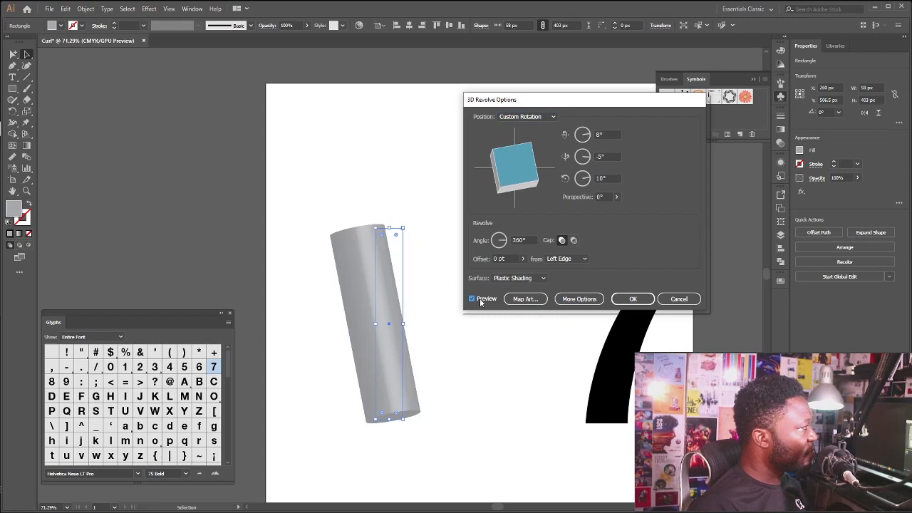
Map the Seven symbol onto surface 3 of 3 of the revolved cylinder
{"action": "left_click", "coordinate": [540, 299]}
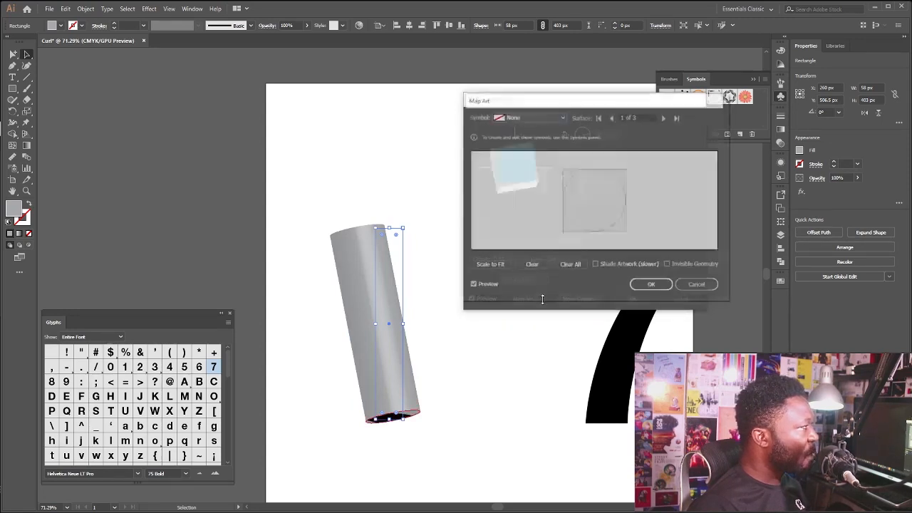
{"action": "left_click", "coordinate": [665, 117]}
{"action": "left_click", "coordinate": [665, 117]}
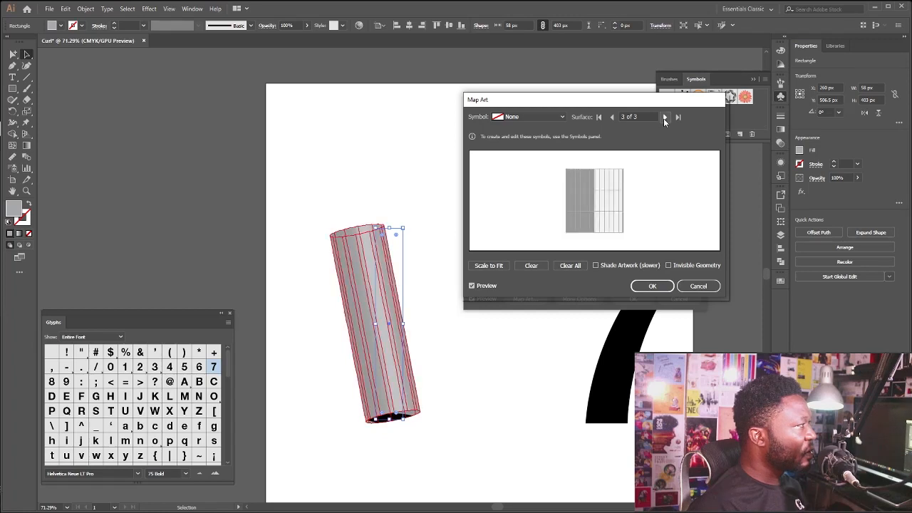
{"action": "left_click", "coordinate": [527, 117]}
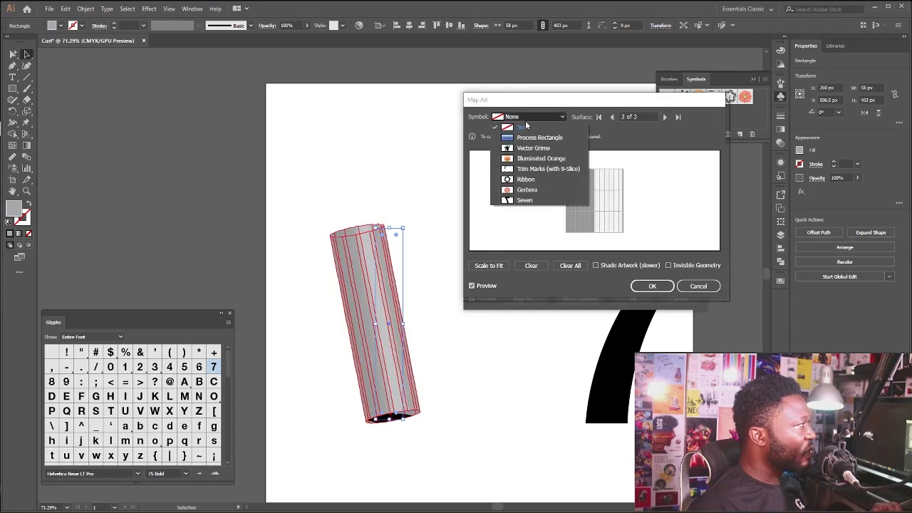
{"action": "left_click", "coordinate": [509, 200]}
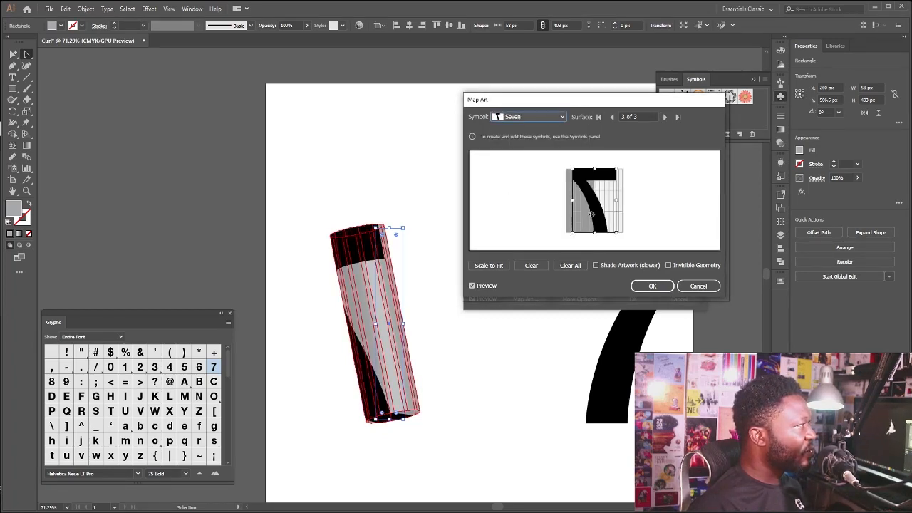
Shift the mapped Seven onto the visible light area, rotate it slightly counterclockwise, and apply the mapping and the revolve effect
{"action": "left_click_drag", "start_coordinate": [591, 214], "coordinate": [623, 212]}
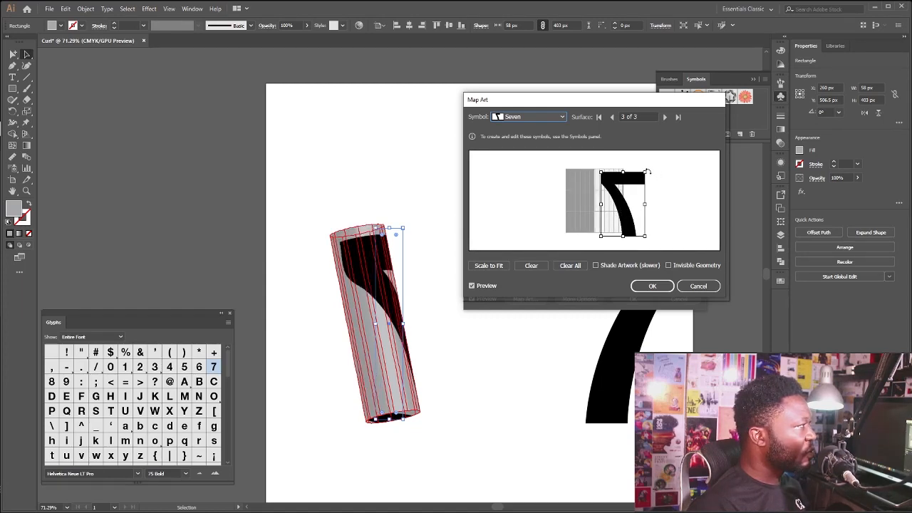
{"action": "left_click_drag", "start_coordinate": [647, 172], "coordinate": [638, 166]}
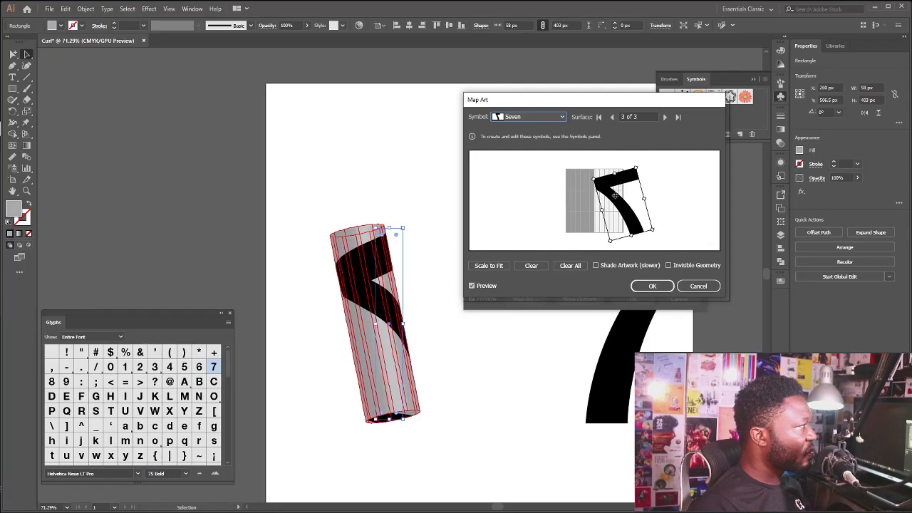
{"action": "left_click_drag", "start_coordinate": [614, 195], "coordinate": [627, 204]}
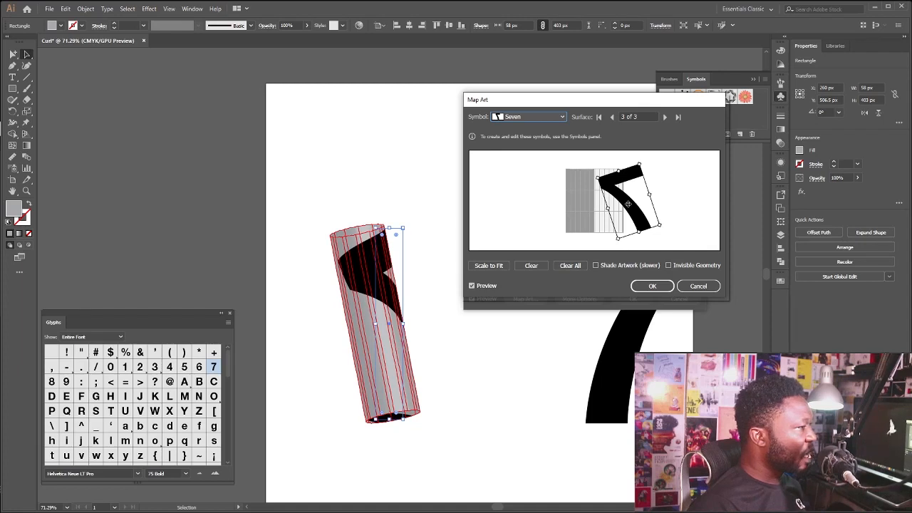
{"action": "left_click", "coordinate": [653, 284]}
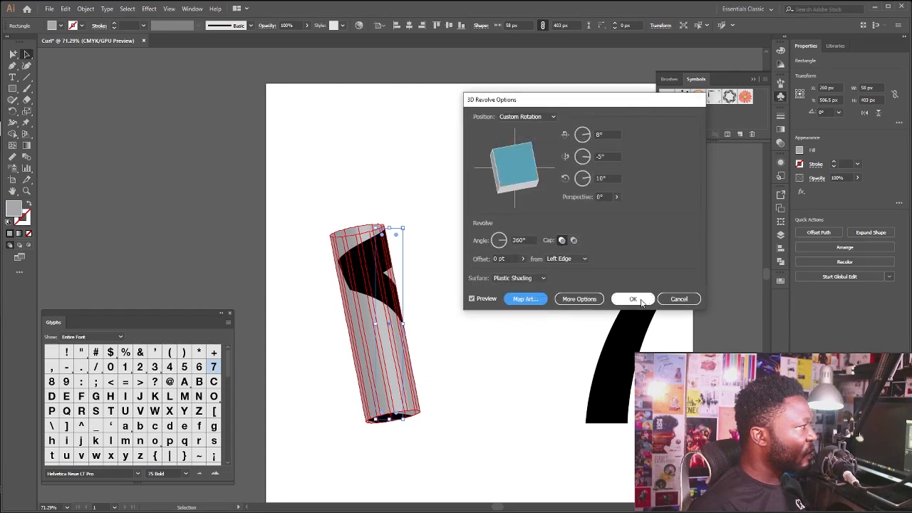
{"action": "left_click", "coordinate": [633, 299]}
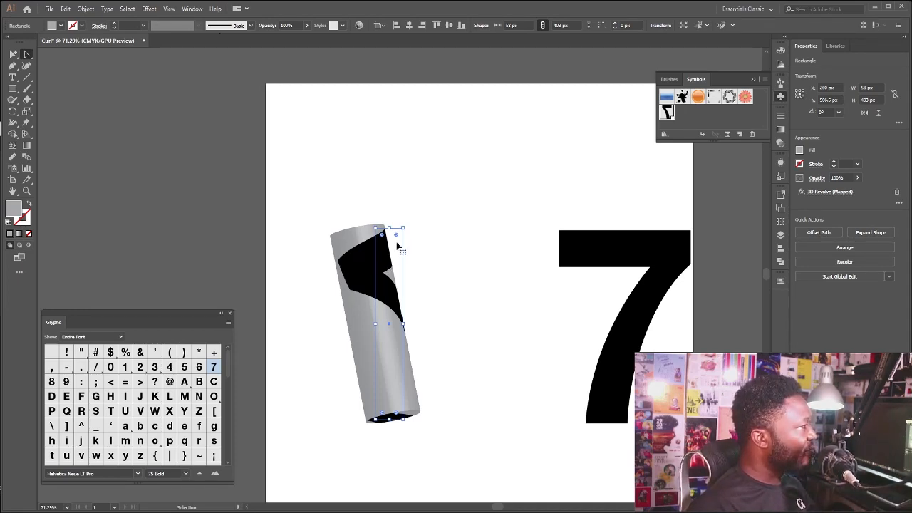
Expand the revolved cylinder's appearance and ungroup it twice into separate pieces
{"action": "left_click", "coordinate": [85, 9]}
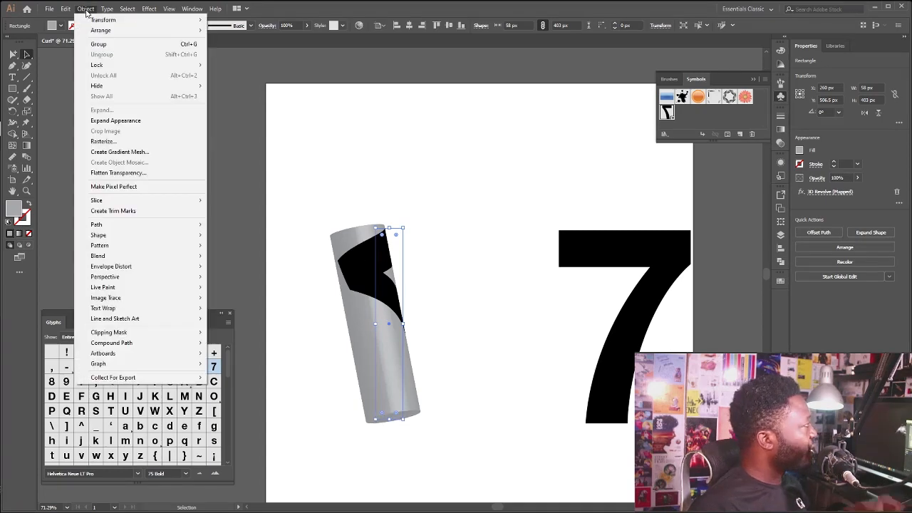
{"action": "left_click", "coordinate": [125, 121]}
{"action": "left_click", "coordinate": [85, 8]}
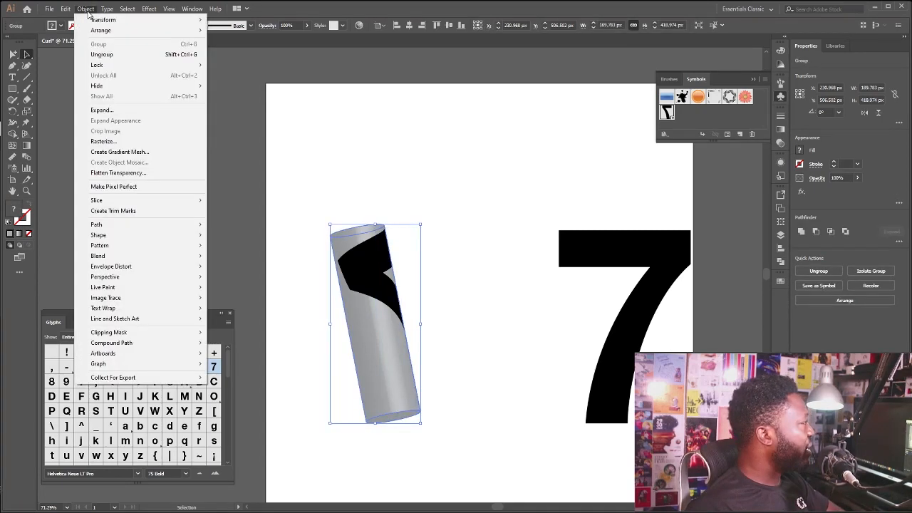
{"action": "left_click", "coordinate": [103, 55]}
{"action": "left_click", "coordinate": [86, 9]}
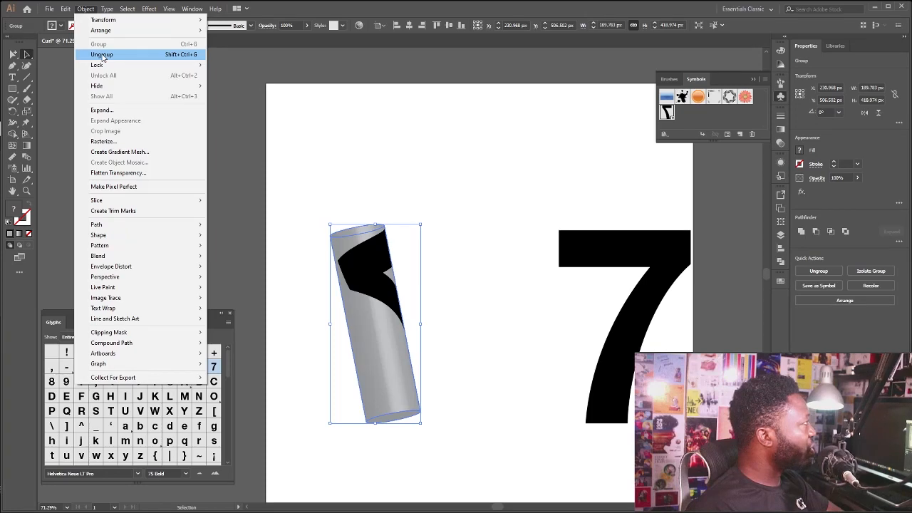
{"action": "left_click", "coordinate": [102, 55]}
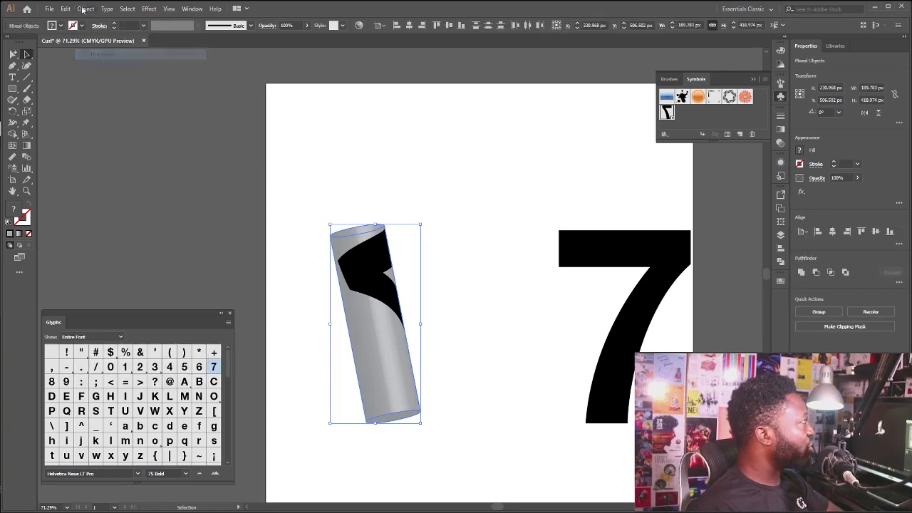
{"action": "left_click", "coordinate": [86, 9]}
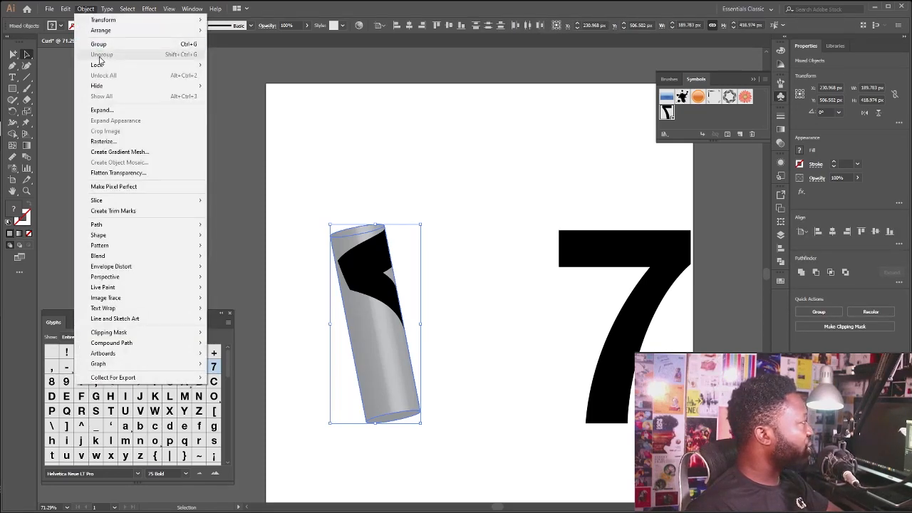
{"action": "left_click", "coordinate": [307, 171]}
Try moving the clipped cylinder piece carrying the 7 about 105 px left, and undo the move
{"action": "left_click", "coordinate": [378, 262]}
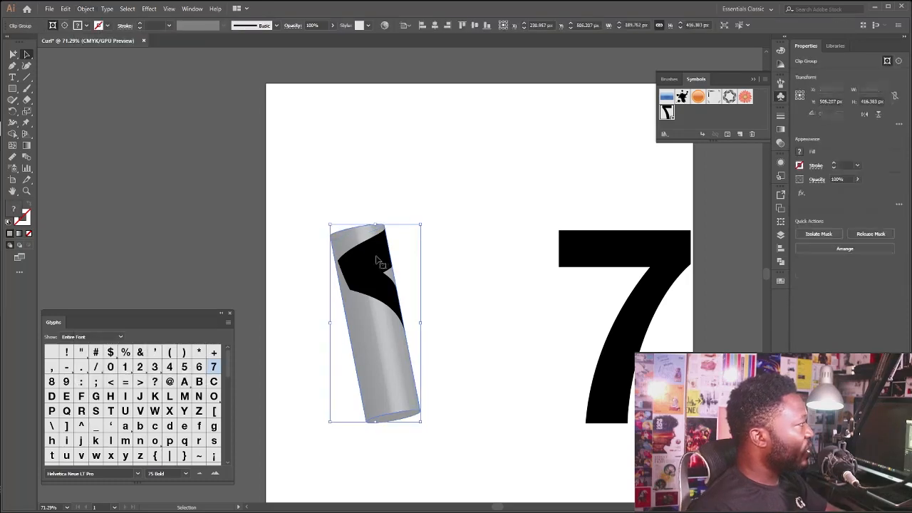
{"action": "left_click", "coordinate": [347, 202]}
{"action": "left_click_drag", "start_coordinate": [361, 337], "coordinate": [313, 332]}
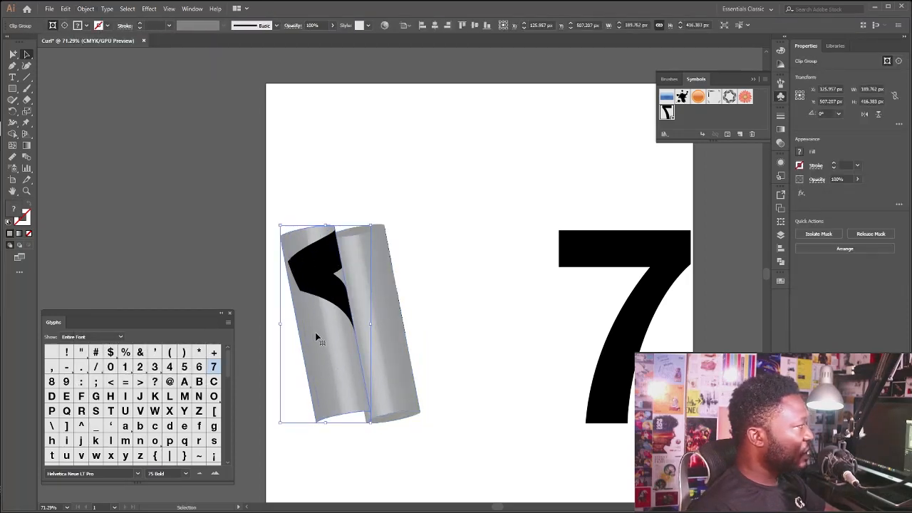
{"action": "key", "text": "ctrl+z"}
Release the clipping mask on the cylinder piece carrying the 7
{"action": "left_click", "coordinate": [86, 9]}
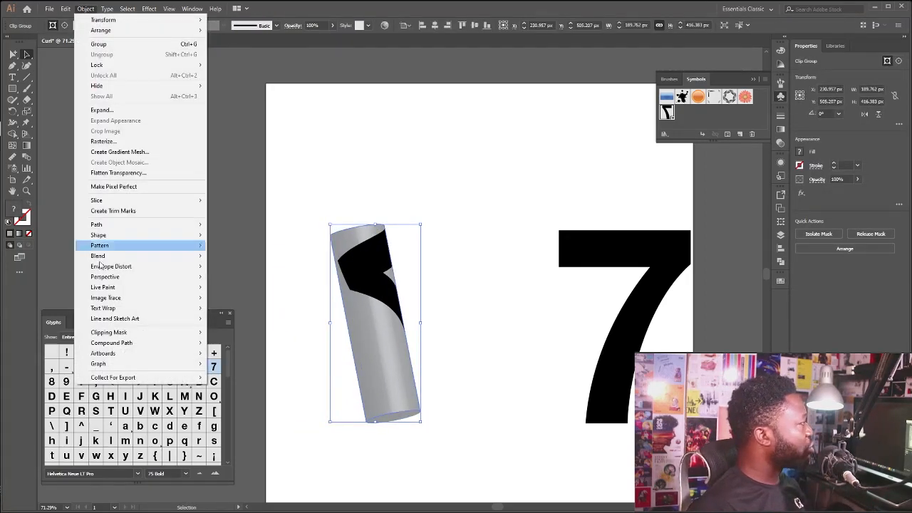
{"action": "left_click", "coordinate": [107, 9]}
{"action": "mouse_move", "coordinate": [85, 9]}
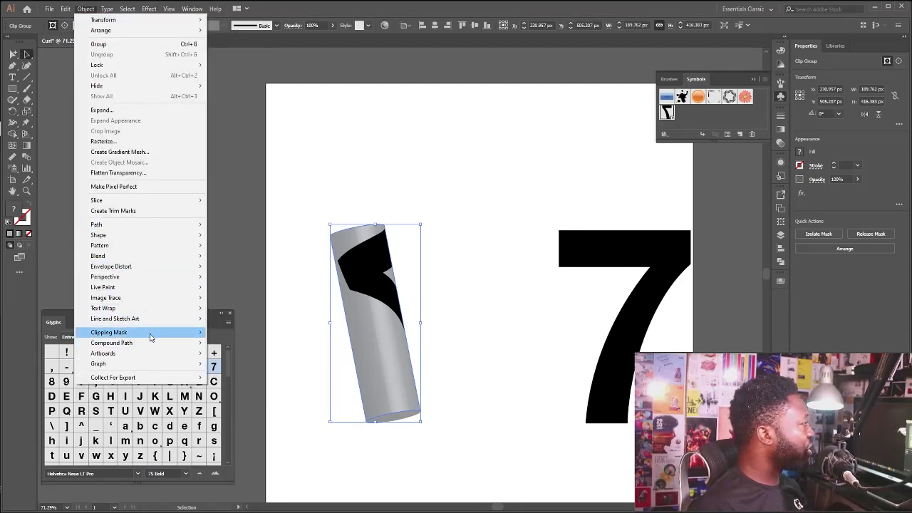
{"action": "mouse_move", "coordinate": [135, 332]}
{"action": "left_click", "coordinate": [255, 343]}
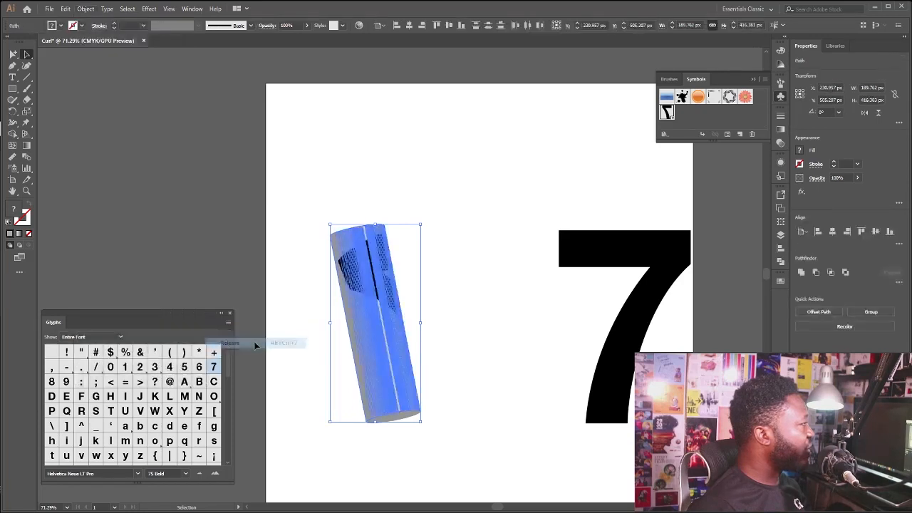
Try moving the black curled 7 shape off the cylinder, and undo the move
{"action": "left_click", "coordinate": [402, 246]}
{"action": "left_click_drag", "start_coordinate": [362, 281], "coordinate": [454, 241]}
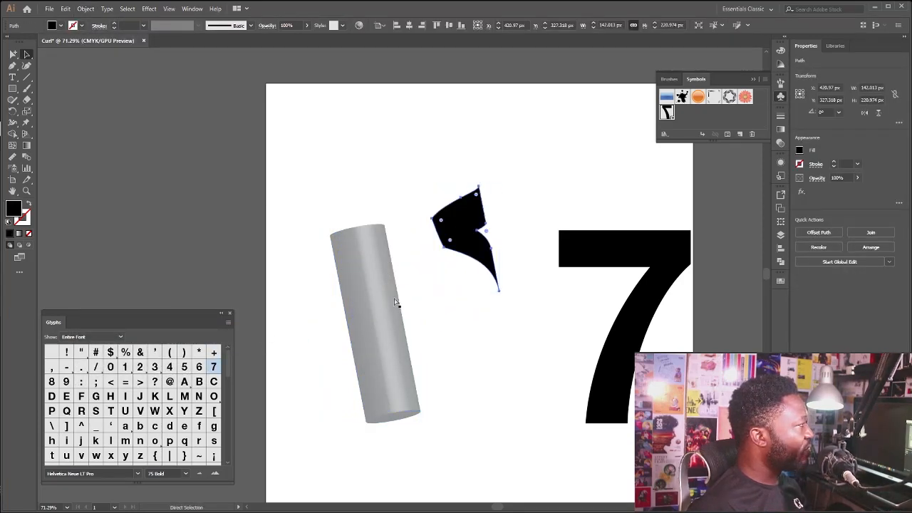
{"action": "key", "text": "ctrl+z"}
{"action": "left_click", "coordinate": [427, 188]}
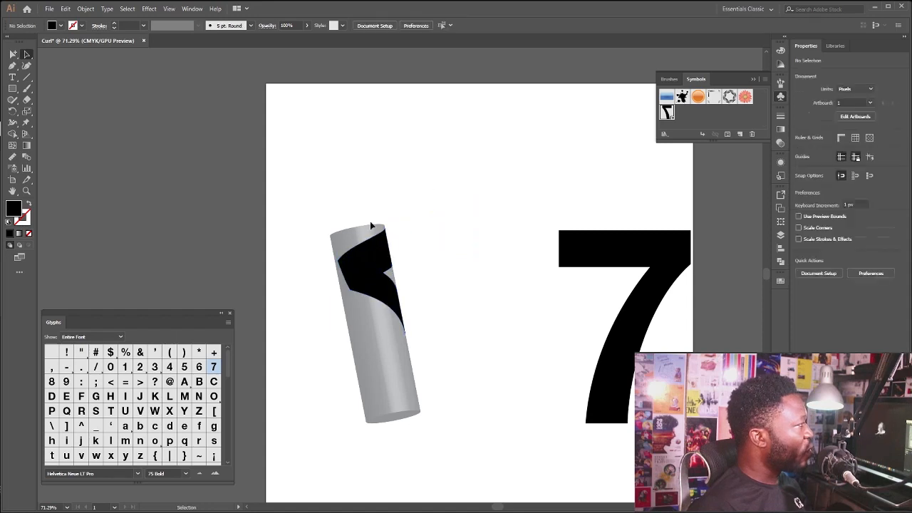
Copy the black curled 7 shape lying on the cylinder
{"action": "left_click", "coordinate": [364, 267]}
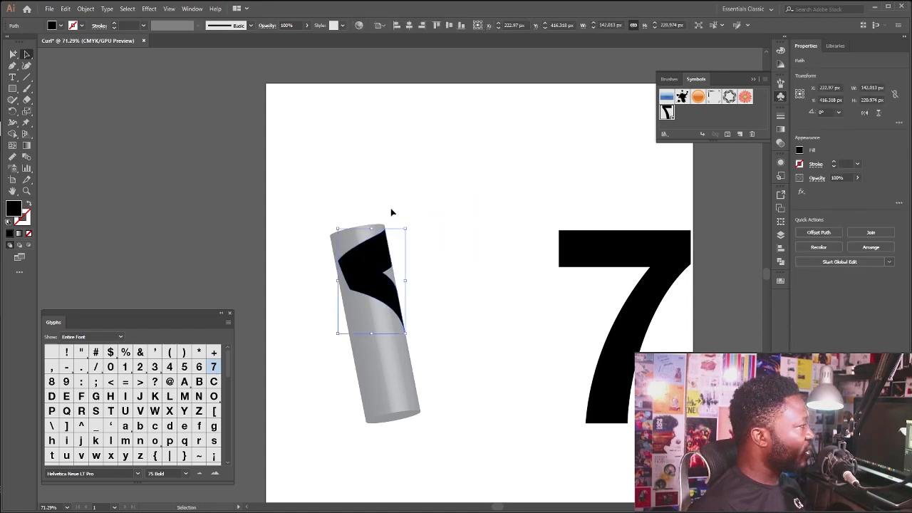
{"action": "key", "text": "a"}
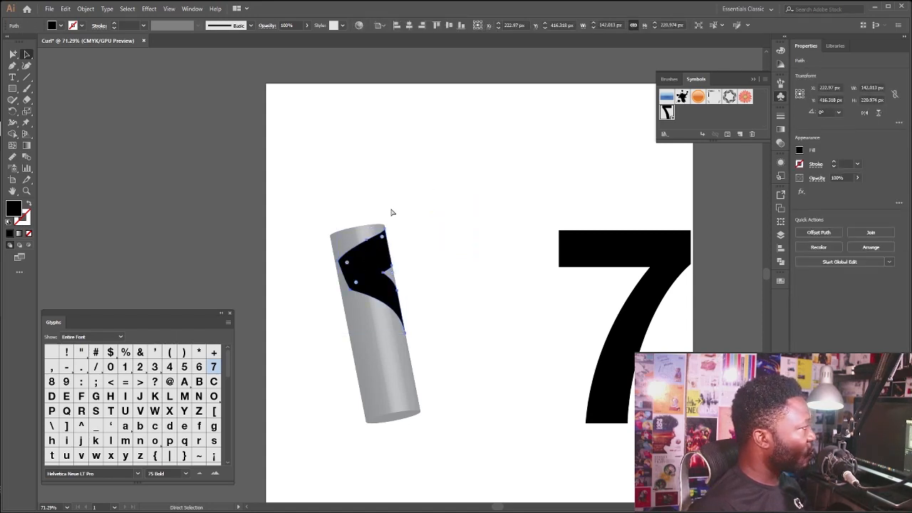
{"action": "key", "text": "ctrl+c"}
{"action": "key", "text": "v"}
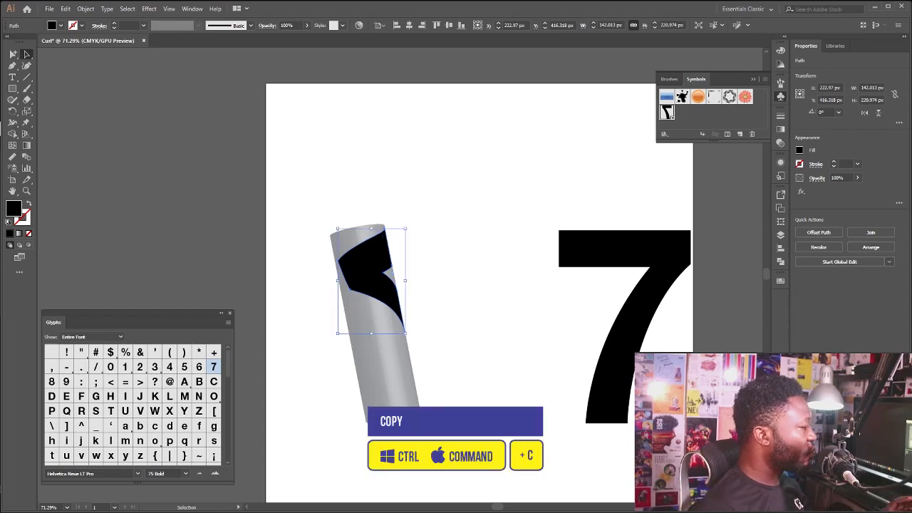
Switch to Photoshop and create a document named Curl_Fx from the A6 preset, 105 x 148 mm at 300 ppi
{"action": "key", "text": "alt+Tab"}
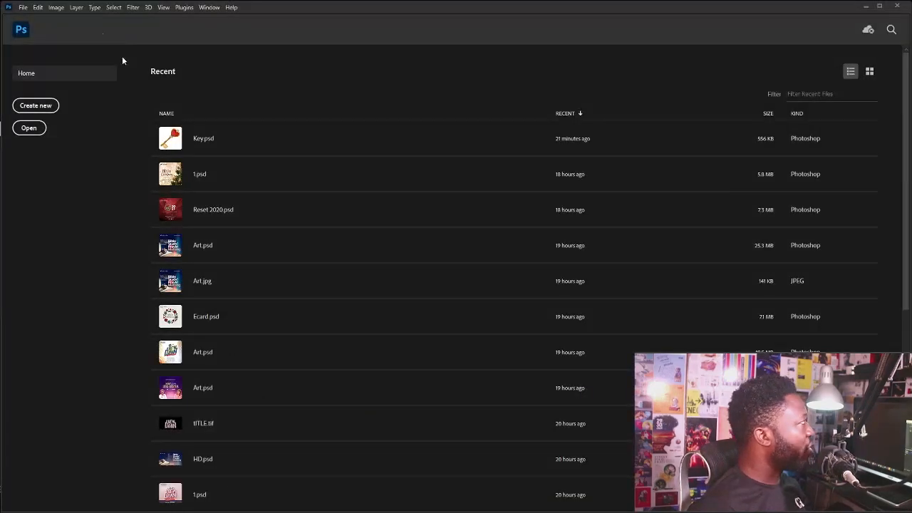
{"action": "left_click", "coordinate": [24, 10]}
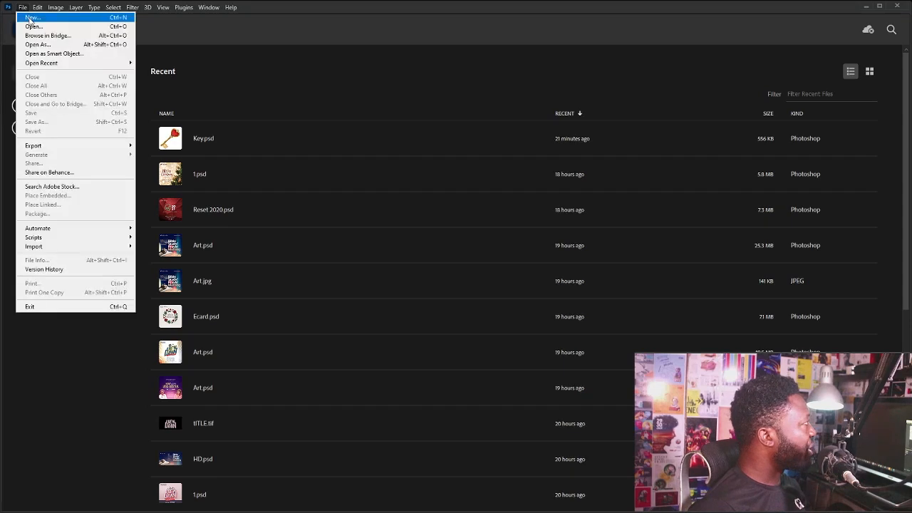
{"action": "left_click", "coordinate": [28, 17]}
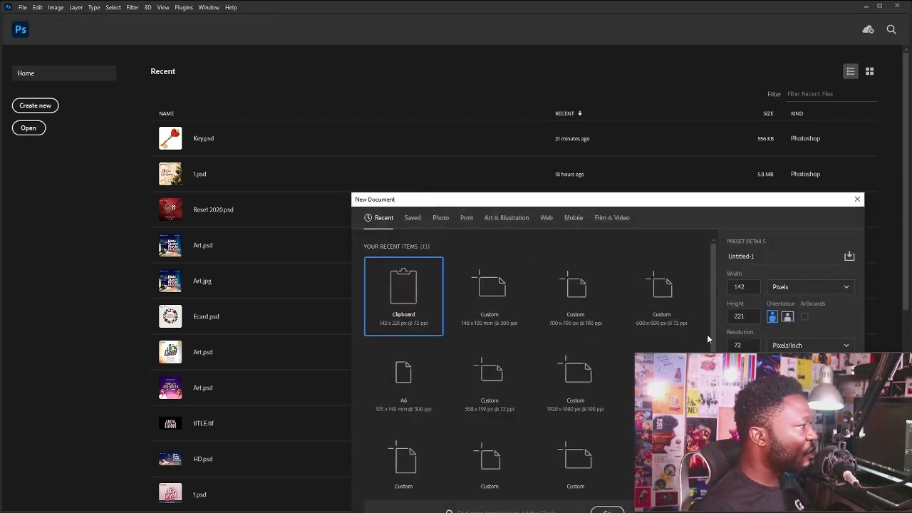
{"action": "left_click", "coordinate": [406, 381]}
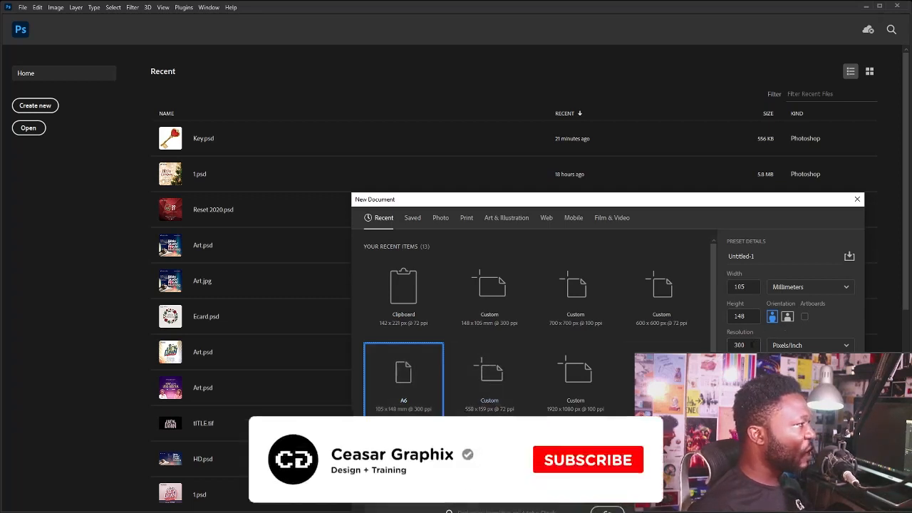
{"action": "left_click", "coordinate": [739, 345]}
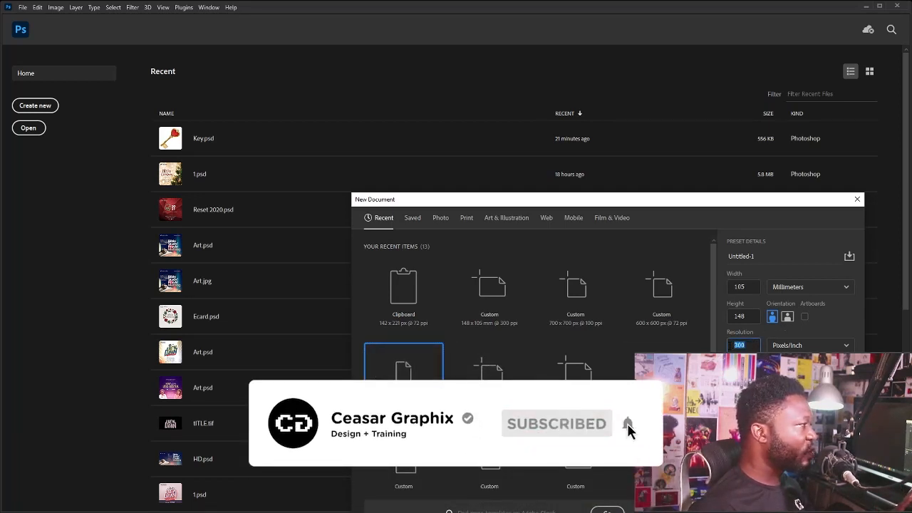
{"action": "left_click", "coordinate": [741, 256]}
{"action": "type", "text": "Curl_"}
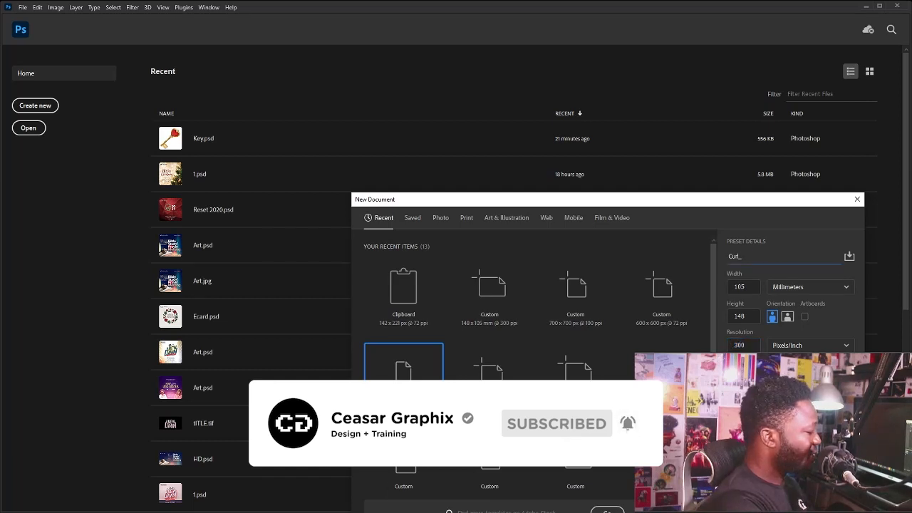
{"action": "type", "text": "Fx"}
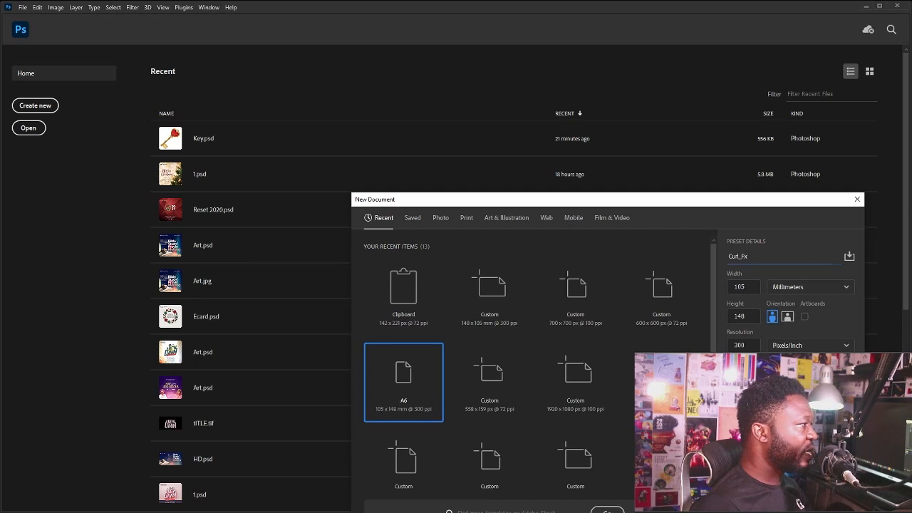
{"action": "key", "text": "Return"}
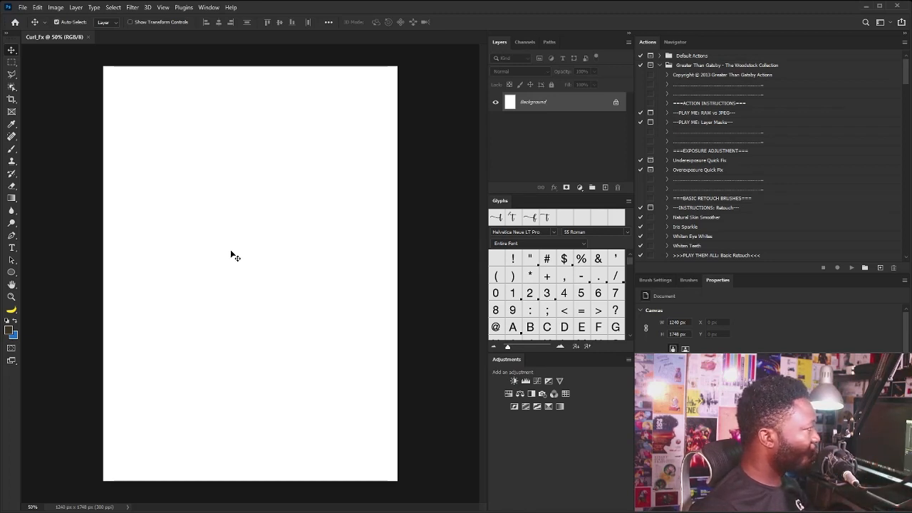
Paste the copied curled shape into the Curl_Fx document as a shape layer
{"action": "key", "text": "ctrl+v"}
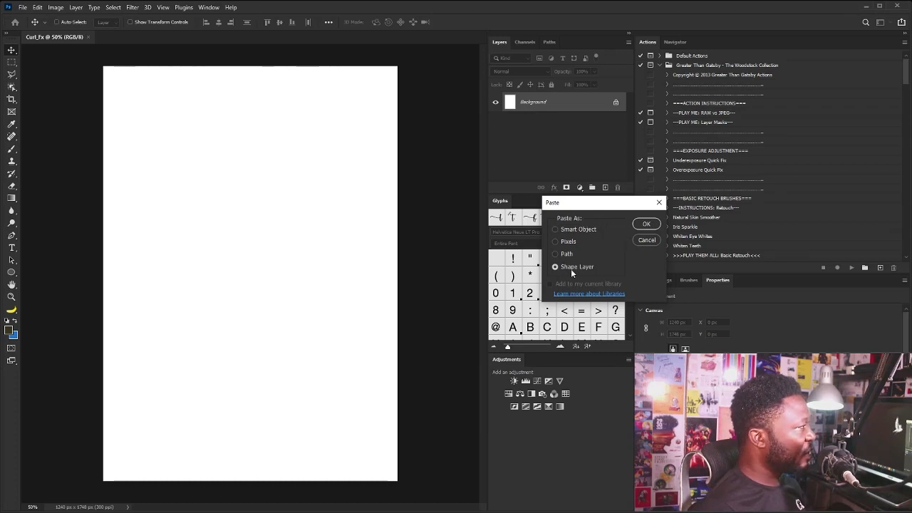
{"action": "left_click", "coordinate": [645, 226]}
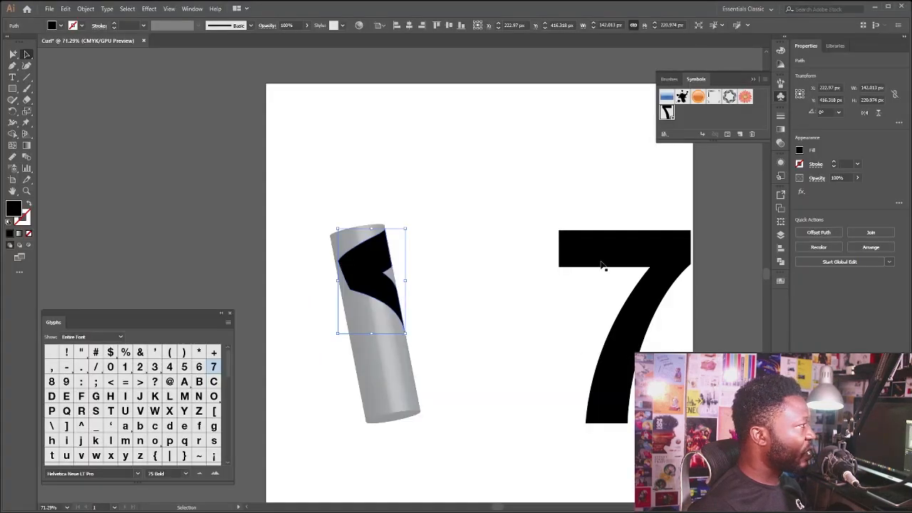
Switch back to Illustrator and expand the flat 7 text beside the cylinder into outlines
{"action": "left_click", "coordinate": [602, 265]}
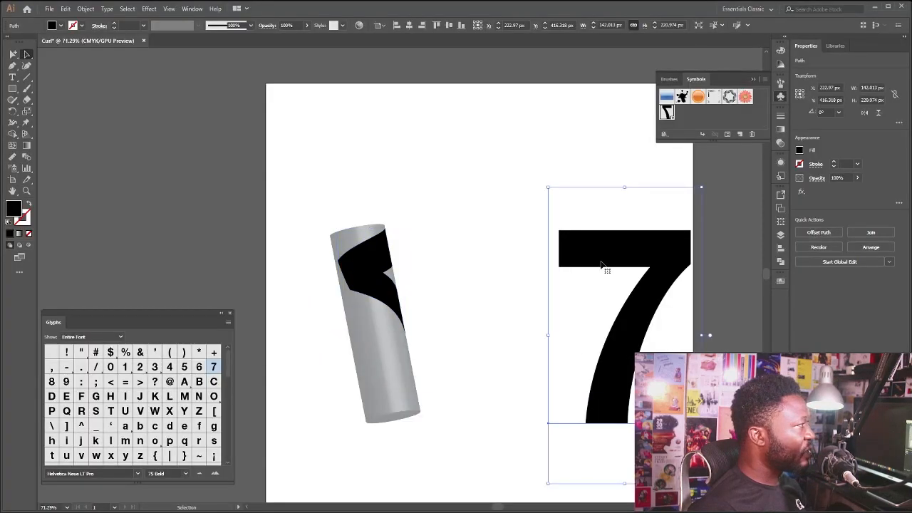
{"action": "left_click", "coordinate": [84, 8]}
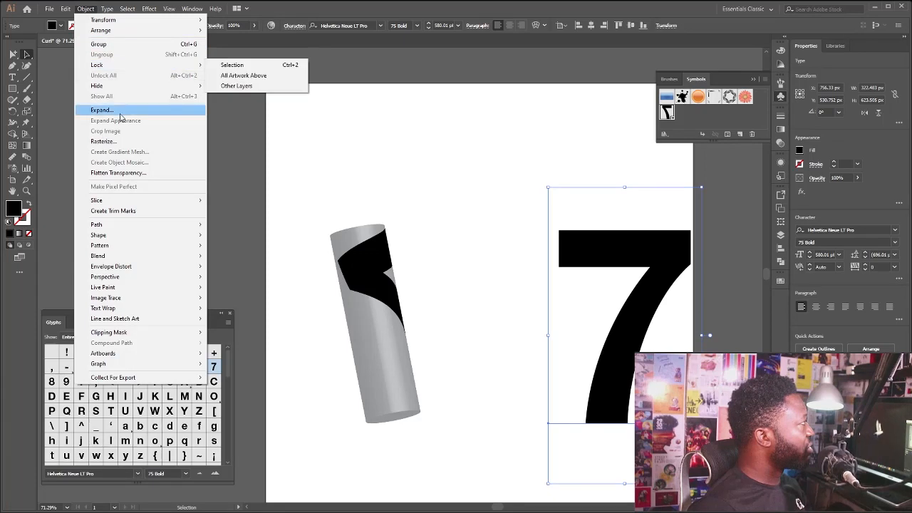
{"action": "left_click", "coordinate": [114, 110]}
{"action": "left_click", "coordinate": [34, 141]}
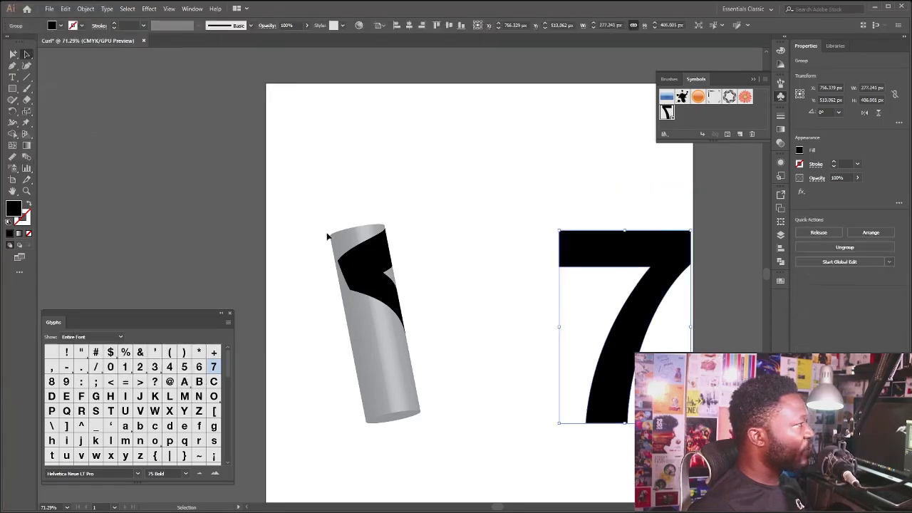
Copy the outlined flat 7 into Photoshop's Curl_Fx document, pasting it as a shape layer
{"action": "key", "text": "a"}
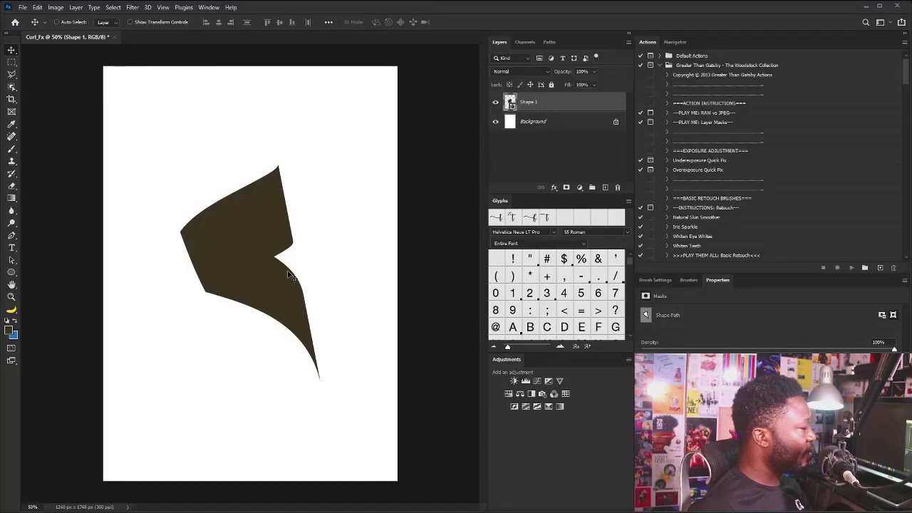
{"action": "key", "text": "ctrl+v"}
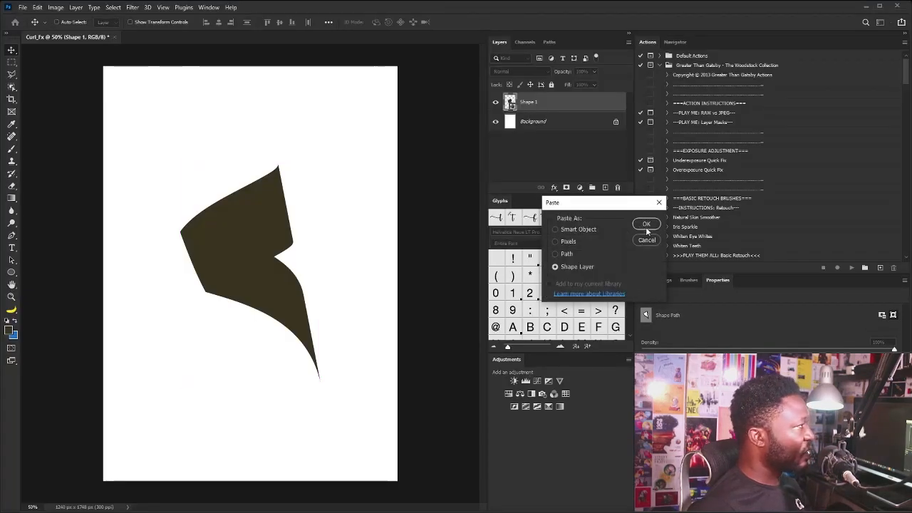
{"action": "left_click", "coordinate": [646, 224]}
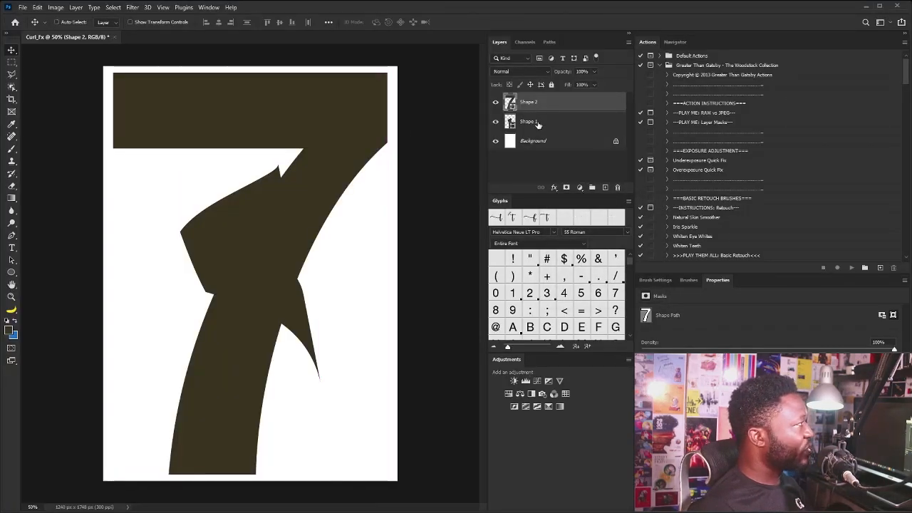
Scale the Shape 1 and Shape 2 layers down together to a little over half size around their centre
{"action": "left_click", "coordinate": [538, 124], "text": "shift"}
{"action": "key", "text": "ctrl+t"}
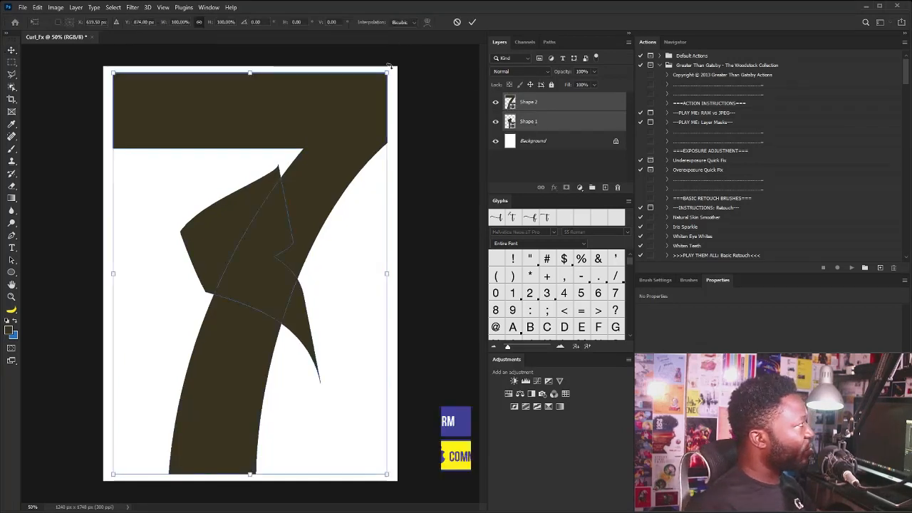
{"action": "left_click_drag", "start_coordinate": [388, 72], "coordinate": [320, 160]}
{"action": "key", "text": "Return"}
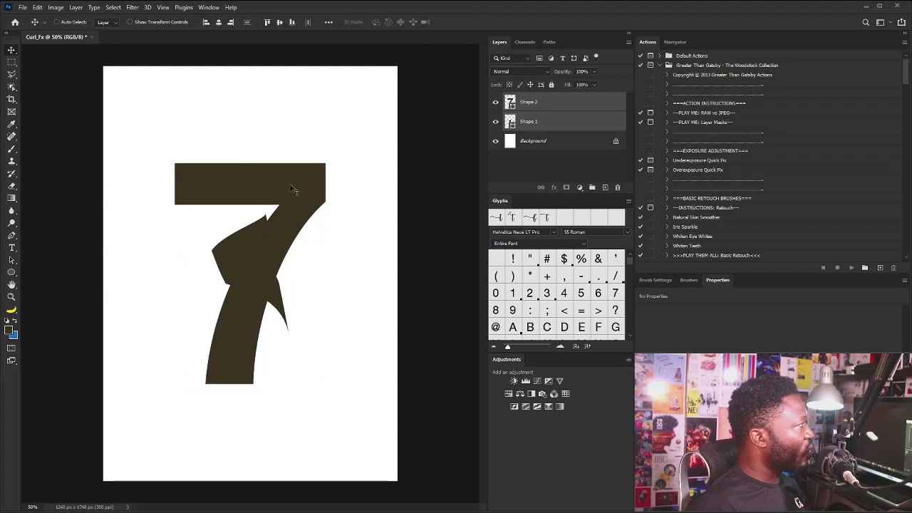
Move the flat 7 horizontally right off the curled shape, and raise the curled shape to the left end of the 7's bar
{"action": "left_click", "coordinate": [515, 106]}
{"action": "left_click_drag", "start_coordinate": [299, 200], "coordinate": [362, 201]}
{"action": "left_click", "coordinate": [573, 126]}
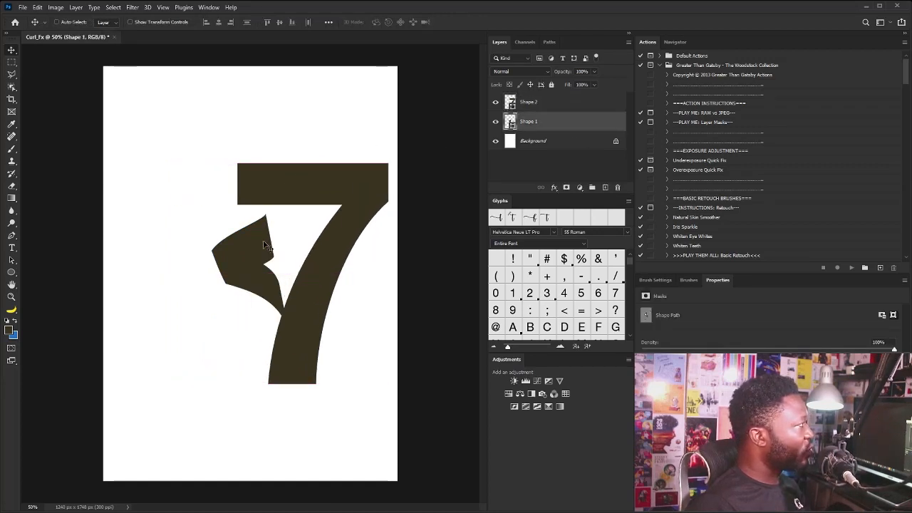
{"action": "left_click_drag", "start_coordinate": [263, 244], "coordinate": [265, 196]}
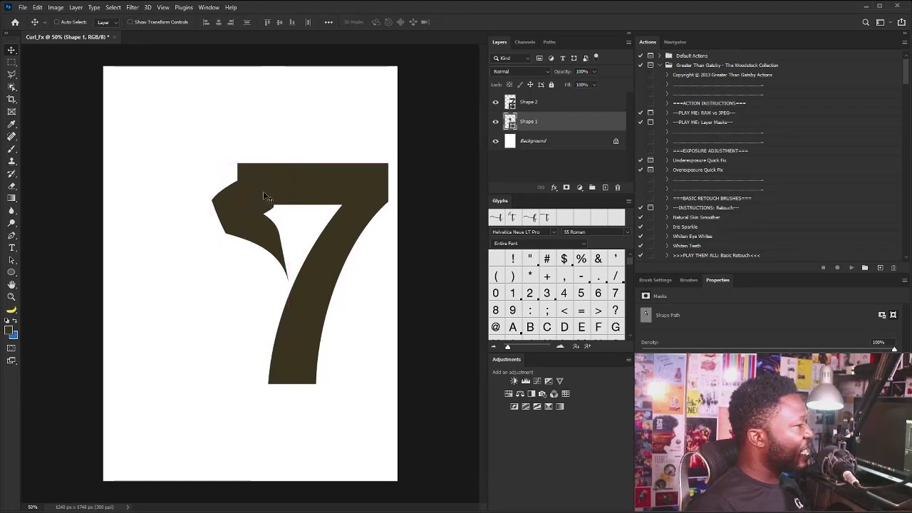
Fill the curled Shape 1 with the light beige recent colour and move its layer above Shape 2
{"action": "left_click", "coordinate": [11, 273]}
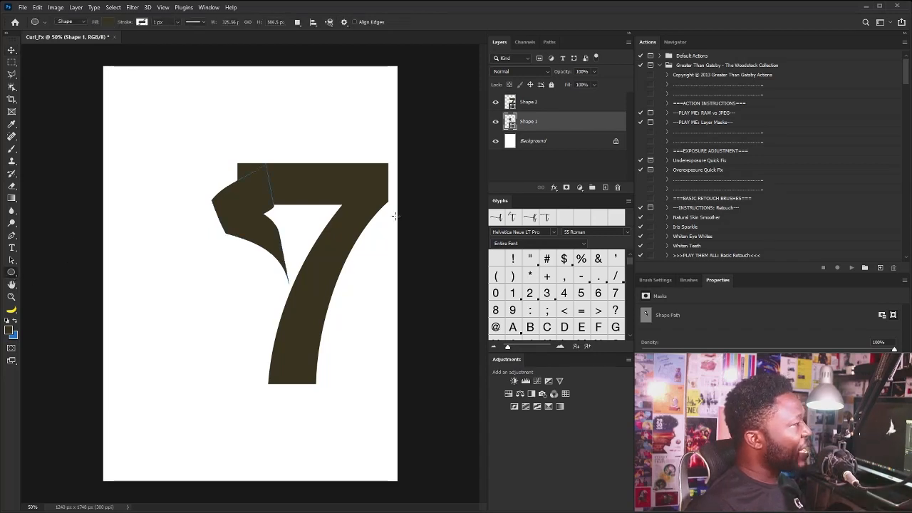
{"action": "left_click", "coordinate": [105, 22]}
{"action": "left_click", "coordinate": [77, 71]}
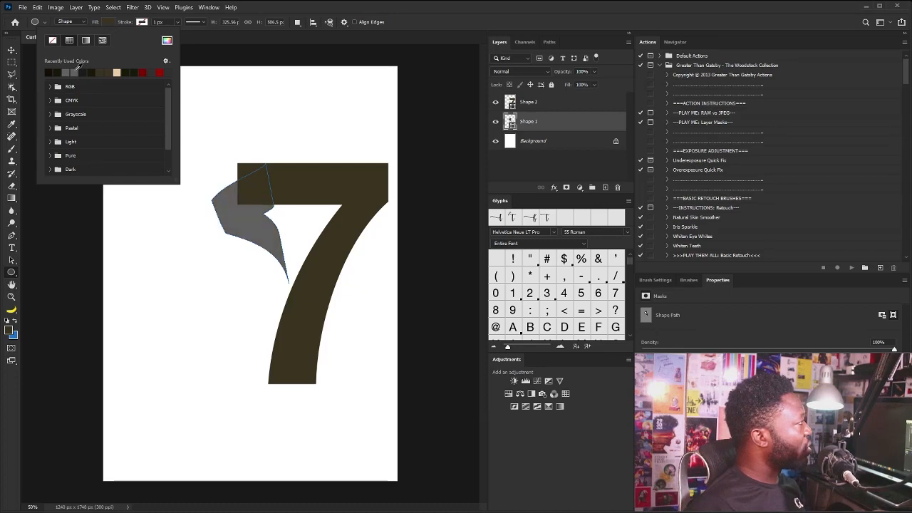
{"action": "left_click", "coordinate": [117, 71]}
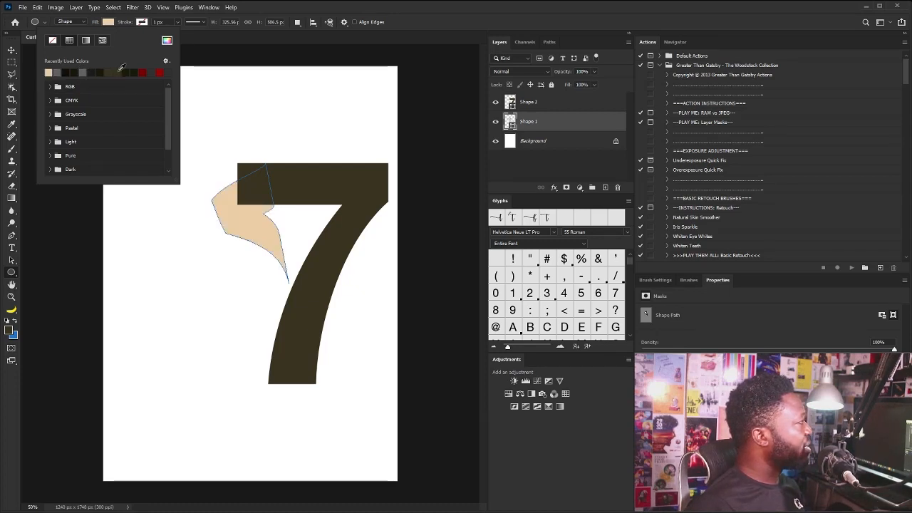
{"action": "left_click", "coordinate": [491, 33]}
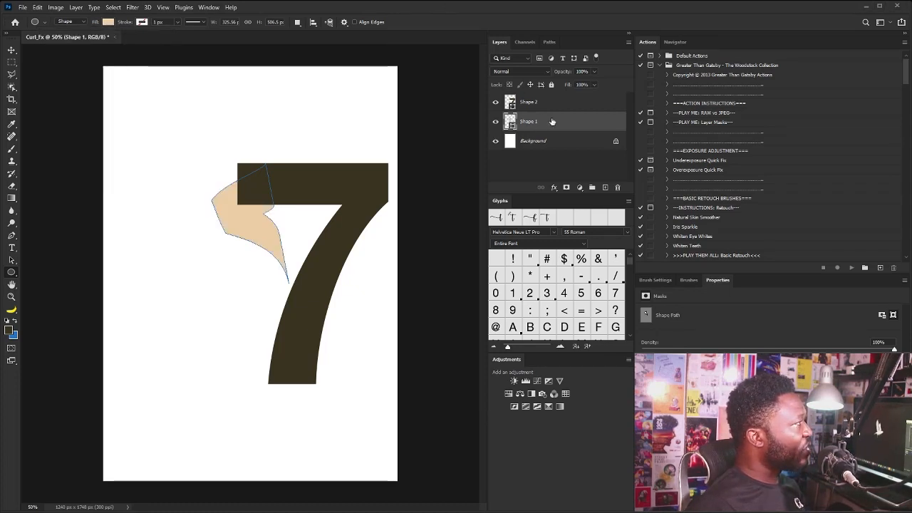
{"action": "left_click_drag", "start_coordinate": [543, 121], "coordinate": [554, 99]}
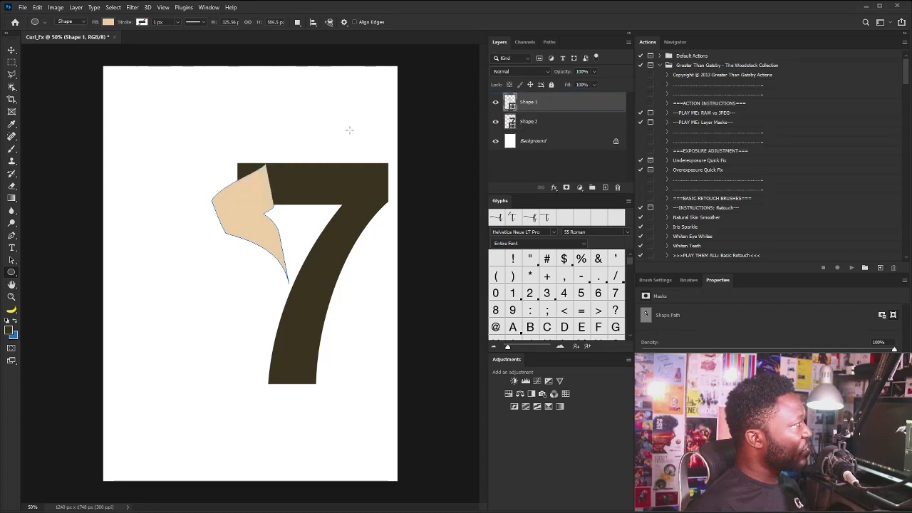
{"action": "key", "text": "v"}
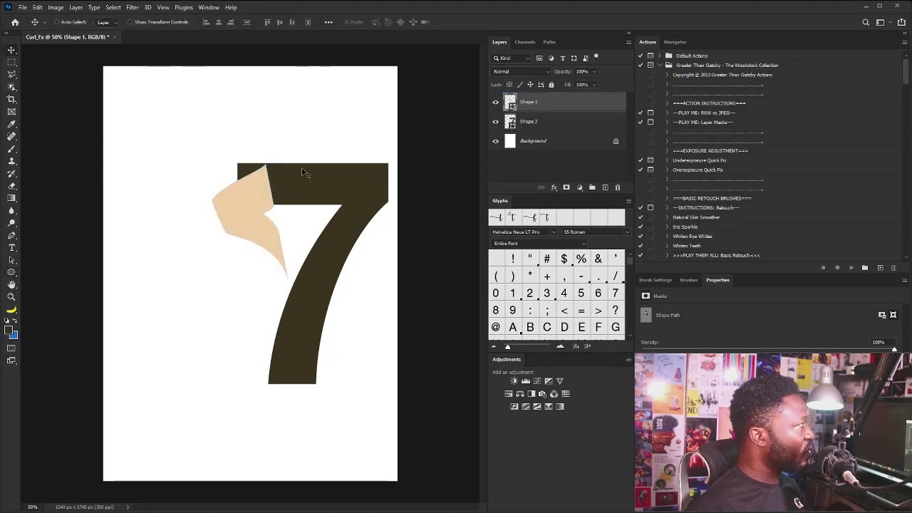
Rename the flat numeral's Shape 2 layer as 7 and the beige Shape 1 layer as Curl
{"action": "double_click", "coordinate": [534, 120]}
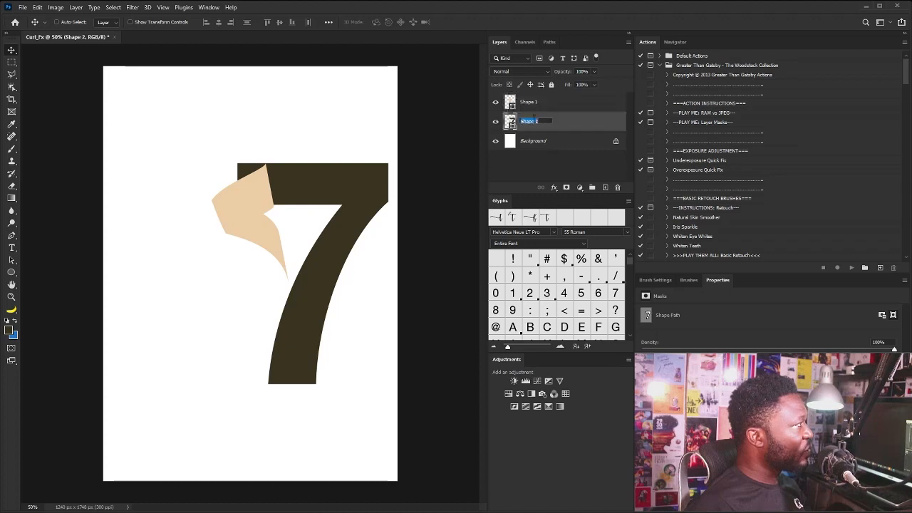
{"action": "type", "text": "7"}
{"action": "key", "text": "Return"}
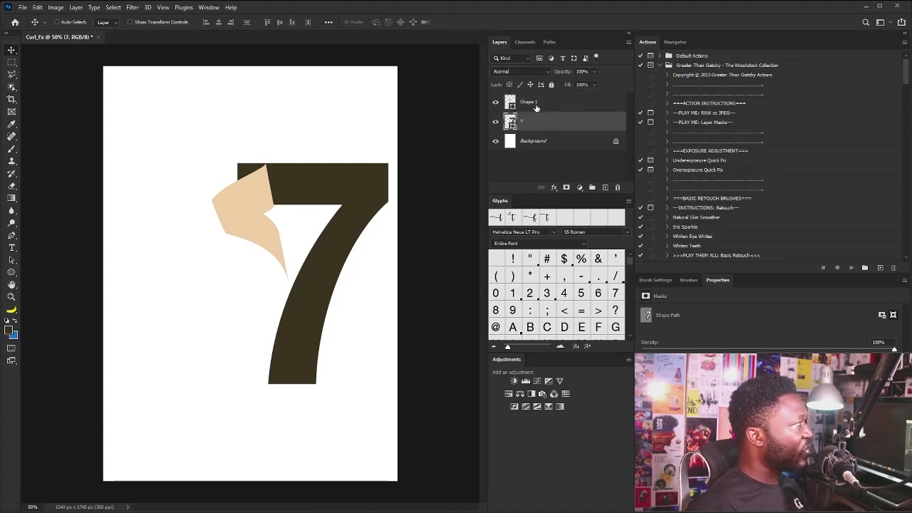
{"action": "double_click", "coordinate": [534, 103]}
{"action": "type", "text": "Curl"}
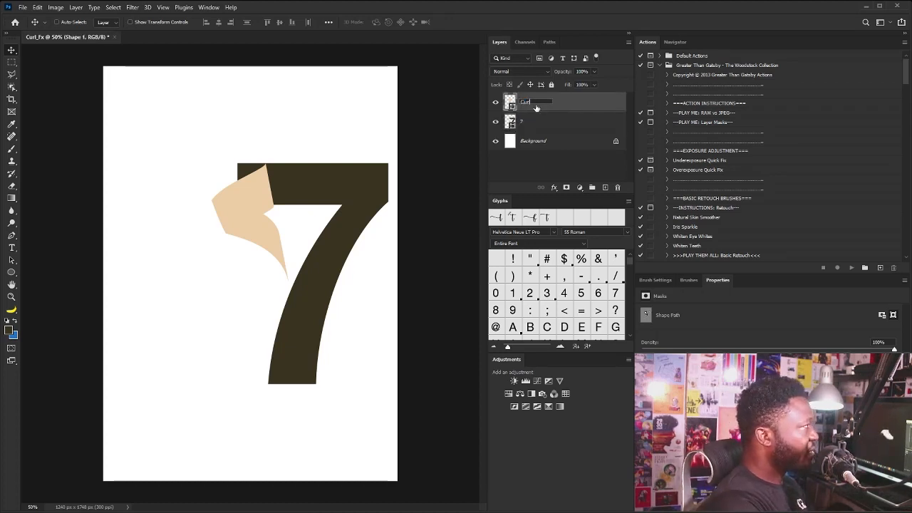
{"action": "key", "text": "Return"}
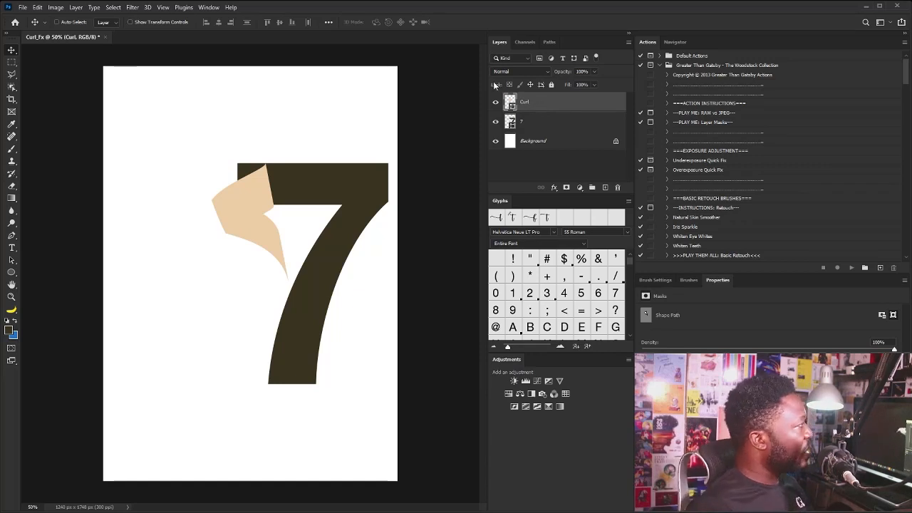
Enlarge the beige curl slightly, shift it left and rotate it a few degrees clockwise so its lower tip overlaps the 7's stem
{"action": "left_click_drag", "start_coordinate": [268, 199], "coordinate": [264, 197]}
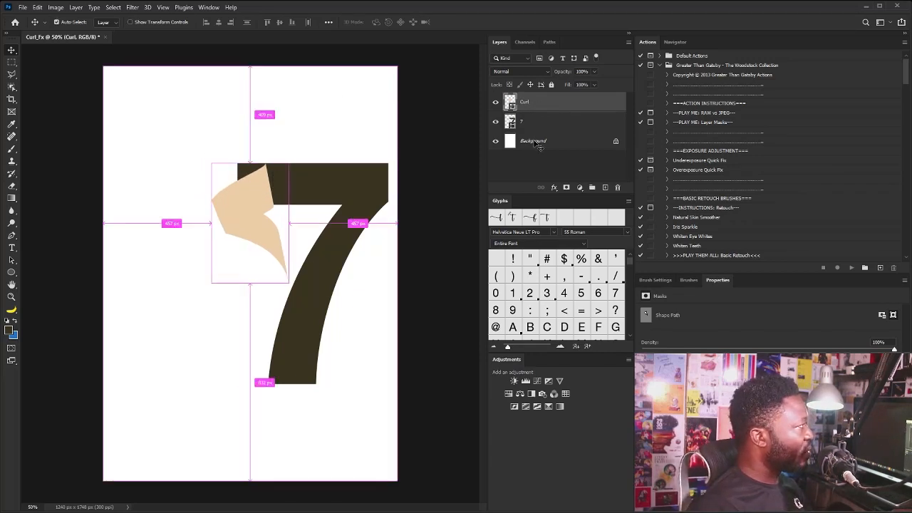
{"action": "key", "text": "ctrl+t"}
{"action": "mouse_move", "coordinate": [289, 283]}
{"action": "left_mouse_down"}
{"action": "mouse_move", "coordinate": [297, 297]}
{"action": "mouse_move", "coordinate": [300, 289]}
{"action": "left_mouse_up"}
{"action": "left_click_drag", "start_coordinate": [283, 218], "coordinate": [268, 222]}
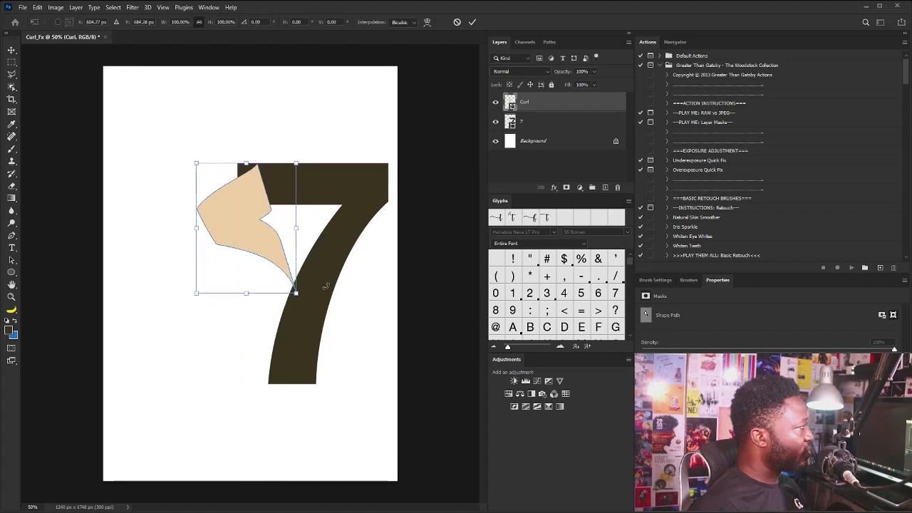
{"action": "left_click_drag", "start_coordinate": [326, 286], "coordinate": [324, 290]}
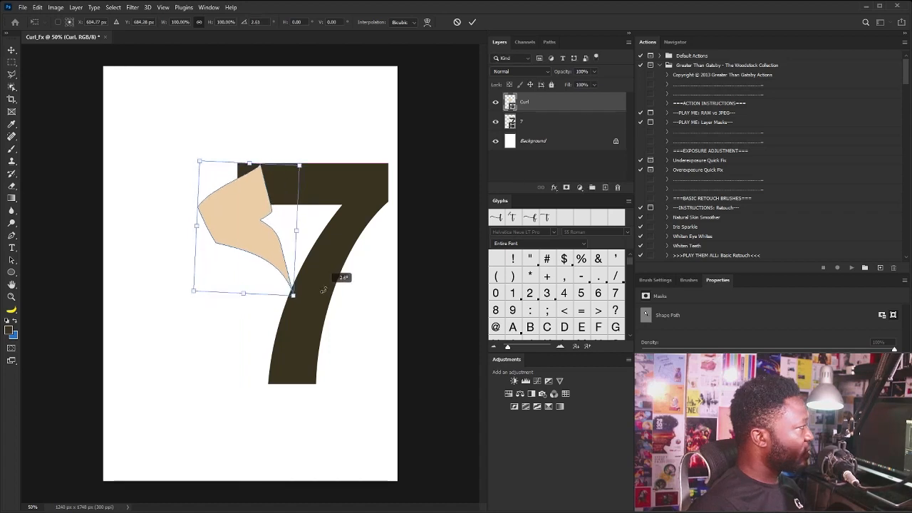
{"action": "key", "text": "Return"}
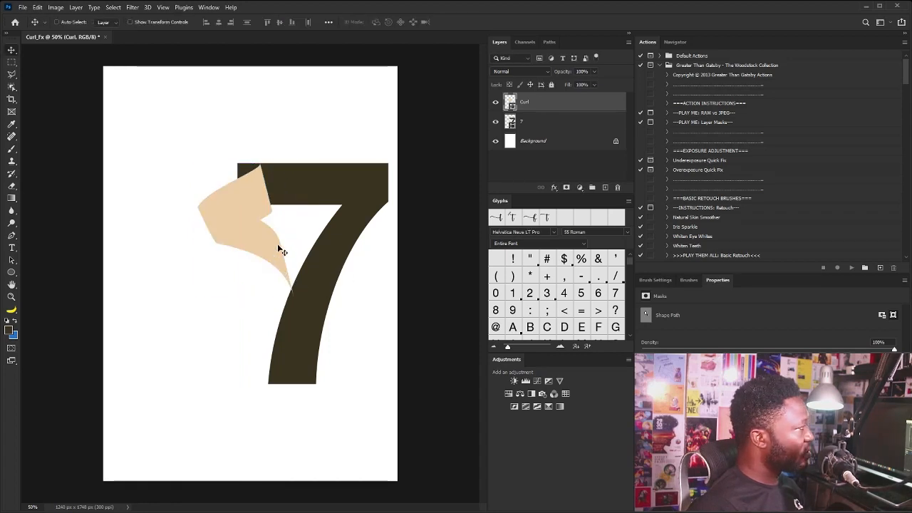
Lower the curl slightly against the 7's bar, and scale the Curl and 7 layers up together to about 114%
{"action": "left_click_drag", "start_coordinate": [265, 186], "coordinate": [262, 203]}
{"action": "left_click_drag", "start_coordinate": [267, 158], "coordinate": [236, 234]}
{"action": "key", "text": "ctrl+t"}
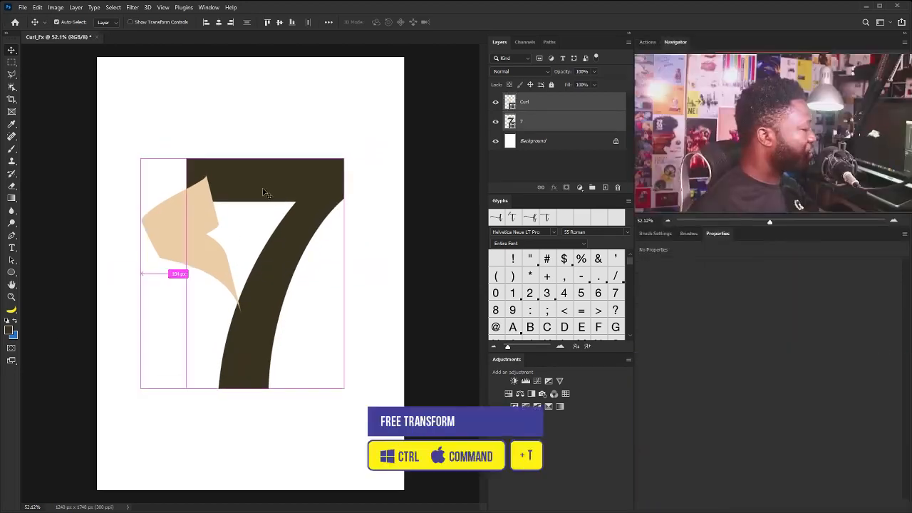
{"action": "left_click_drag", "start_coordinate": [344, 158], "coordinate": [358, 136]}
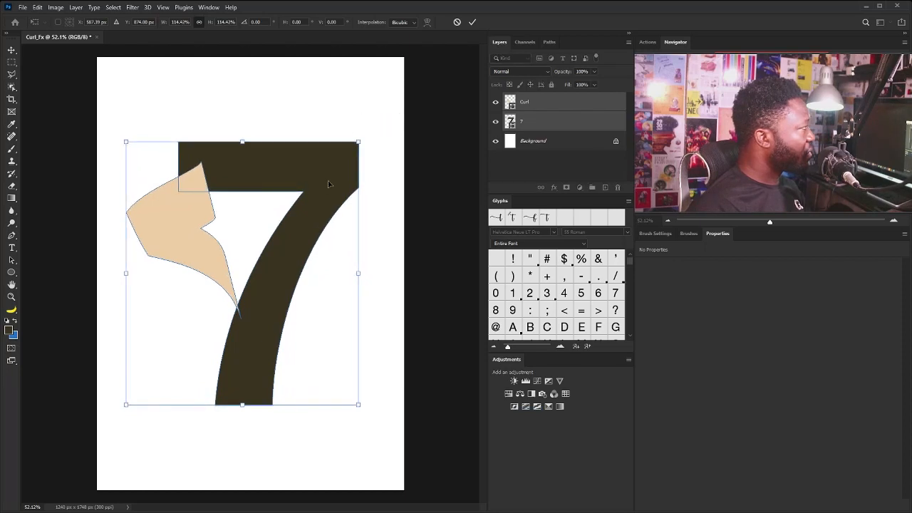
{"action": "key", "text": "Return"}
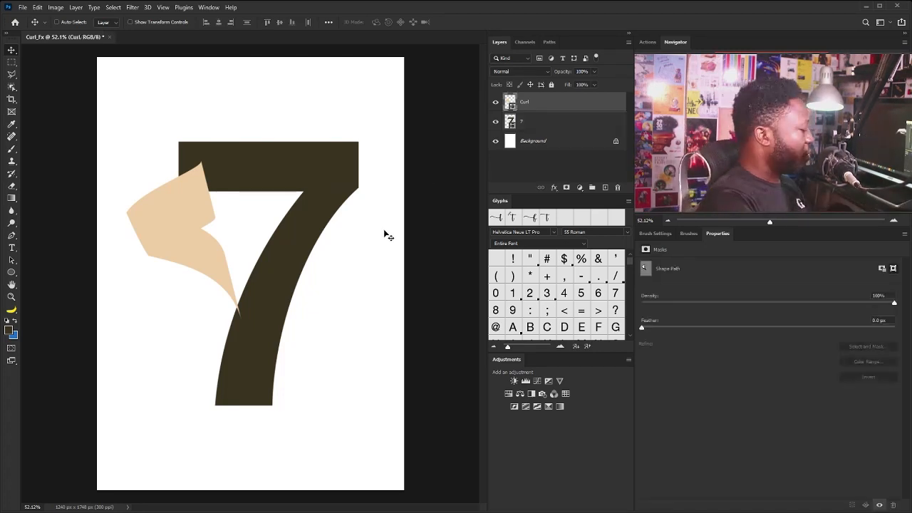
Draw a closed Pen shape from the 7's upper-left corner, curving to the curl's top tip and back beneath the curl
{"action": "key", "text": "p"}
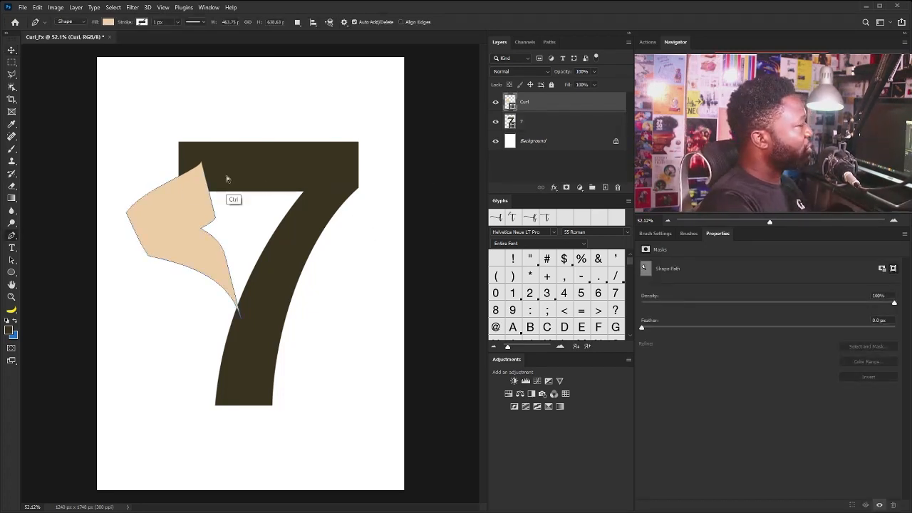
{"action": "left_click_drag", "start_coordinate": [164, 120], "coordinate": [208, 182]}
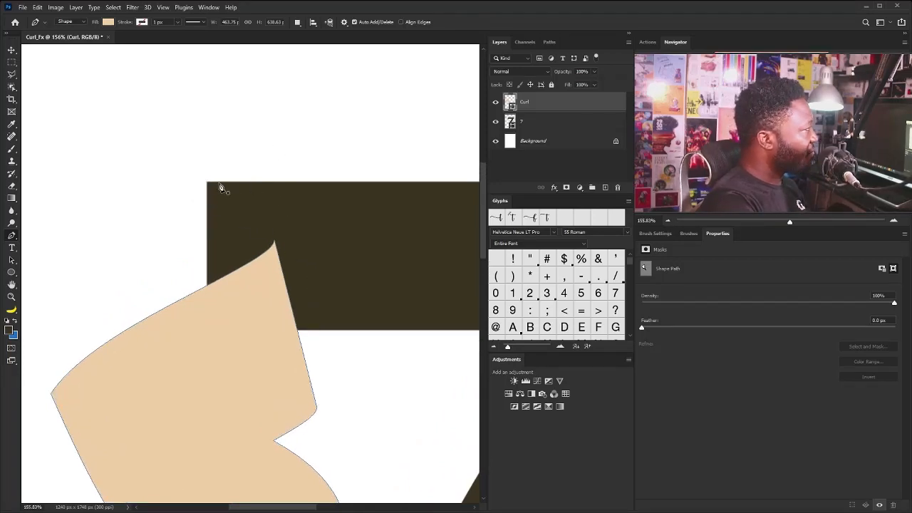
{"action": "left_click", "coordinate": [207, 183]}
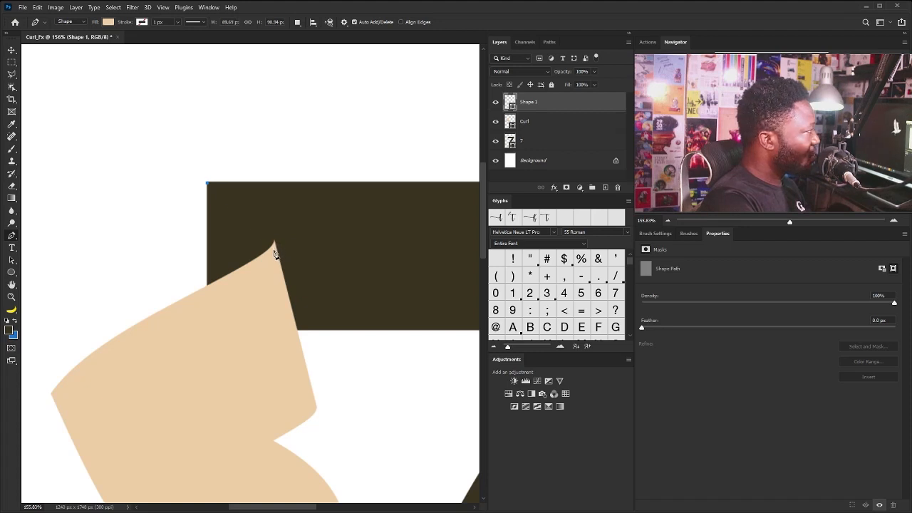
{"action": "left_click_drag", "start_coordinate": [273, 267], "coordinate": [270, 276]}
{"action": "left_click_drag", "start_coordinate": [270, 292], "coordinate": [270, 291]}
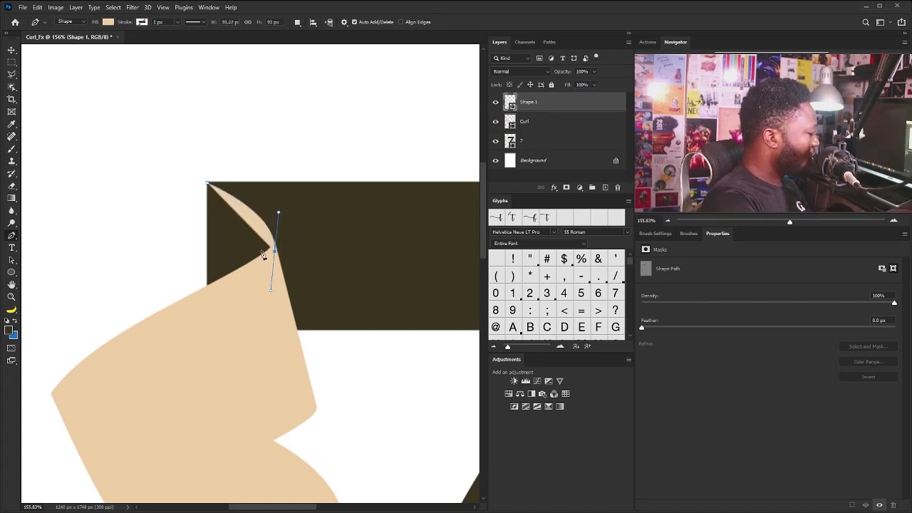
{"action": "left_click", "coordinate": [275, 252], "text": "alt"}
{"action": "left_click_drag", "start_coordinate": [209, 302], "coordinate": [162, 315]}
{"action": "left_click", "coordinate": [206, 305], "text": "alt"}
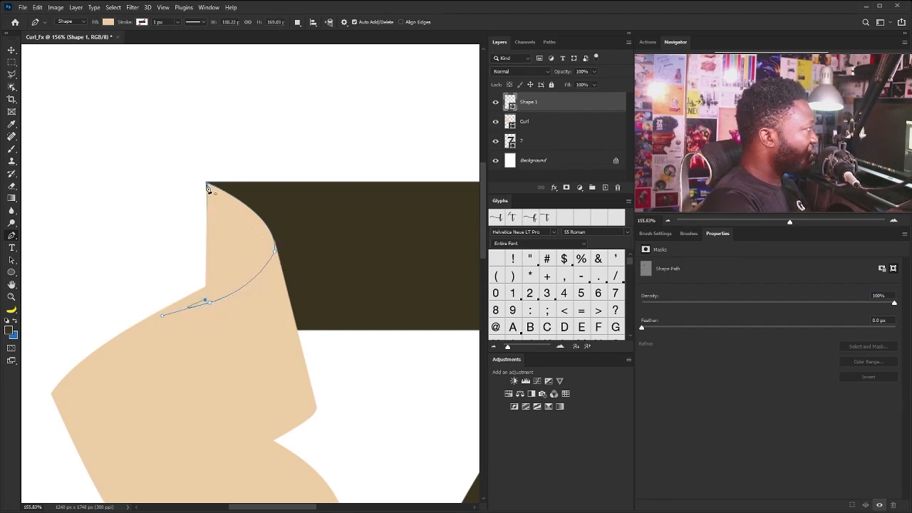
{"action": "left_click", "coordinate": [207, 185]}
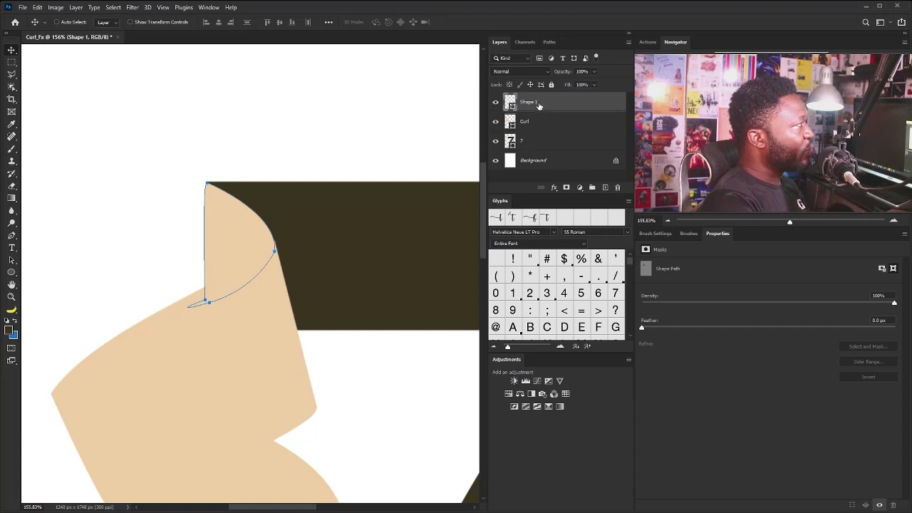
Move the new corner shape's layer below Curl and clip it to the 7 layer
{"action": "left_click_drag", "start_coordinate": [539, 105], "coordinate": [537, 128]}
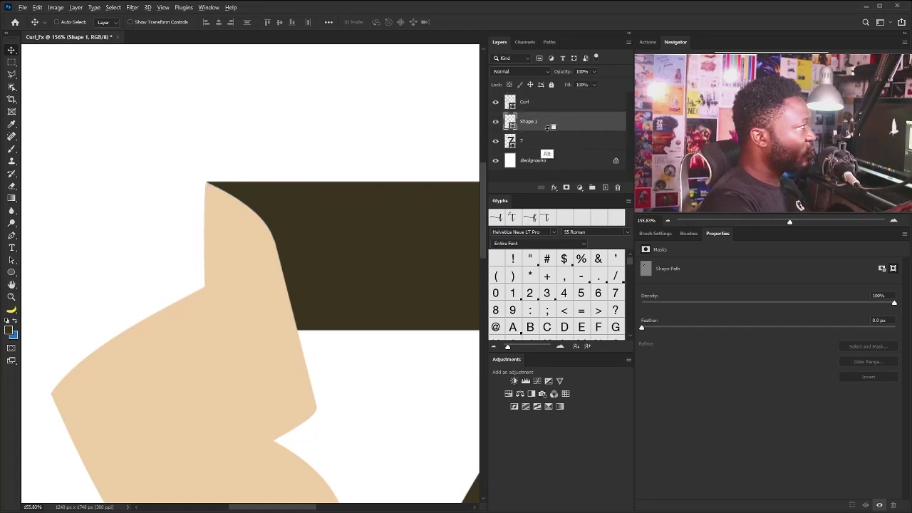
{"action": "left_click", "coordinate": [546, 131], "text": "alt"}
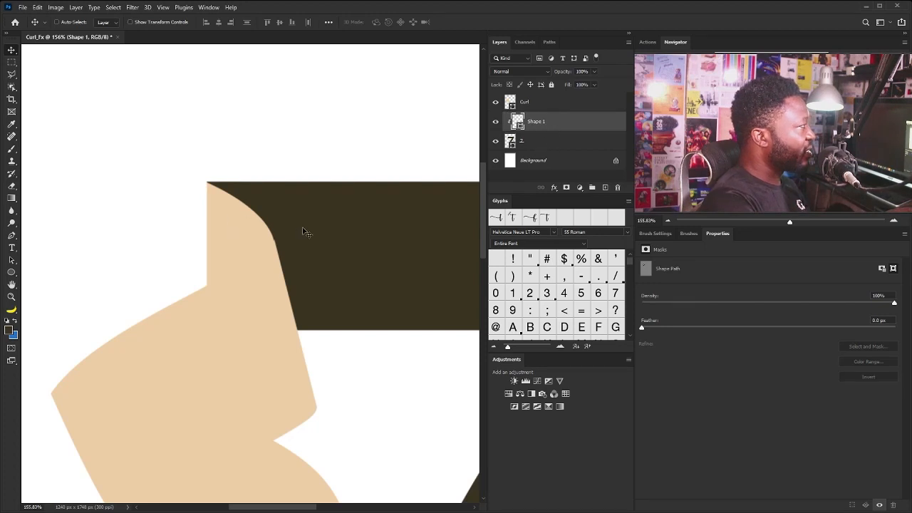
{"action": "key", "text": "z"}
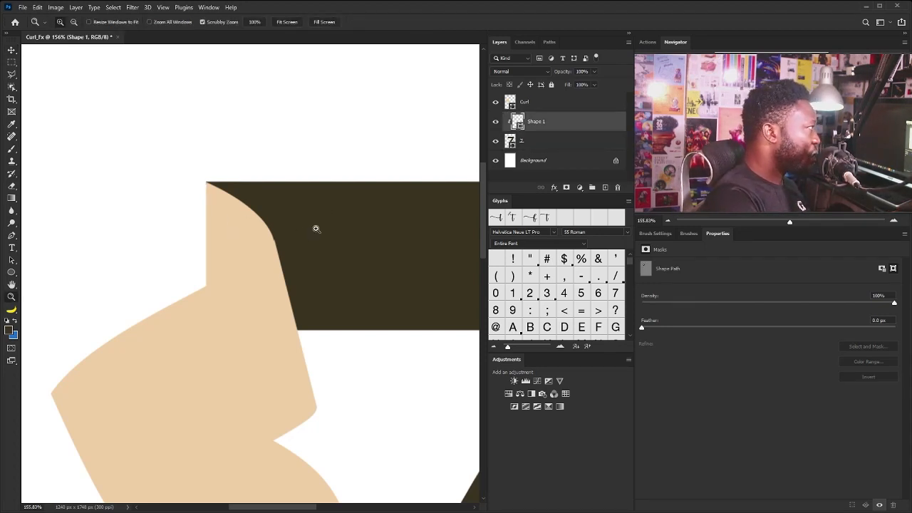
{"action": "left_click", "coordinate": [541, 106]}
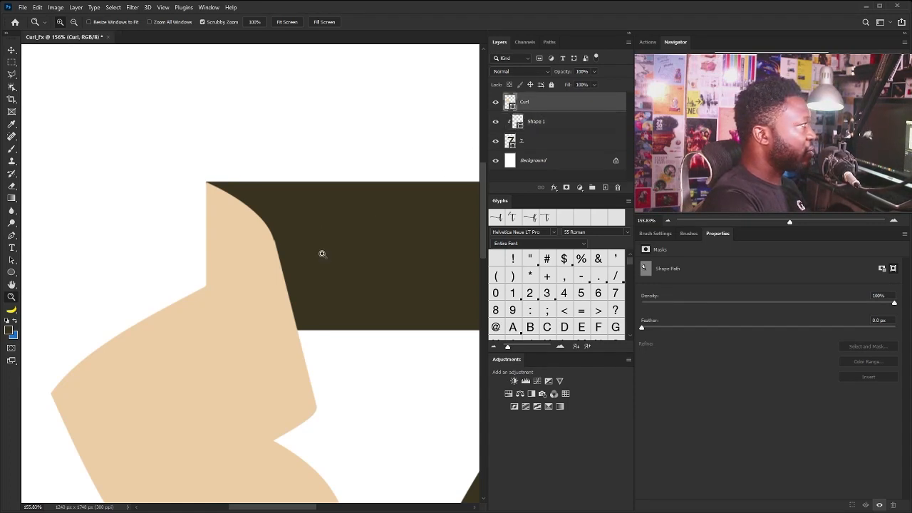
{"action": "key", "text": "v"}
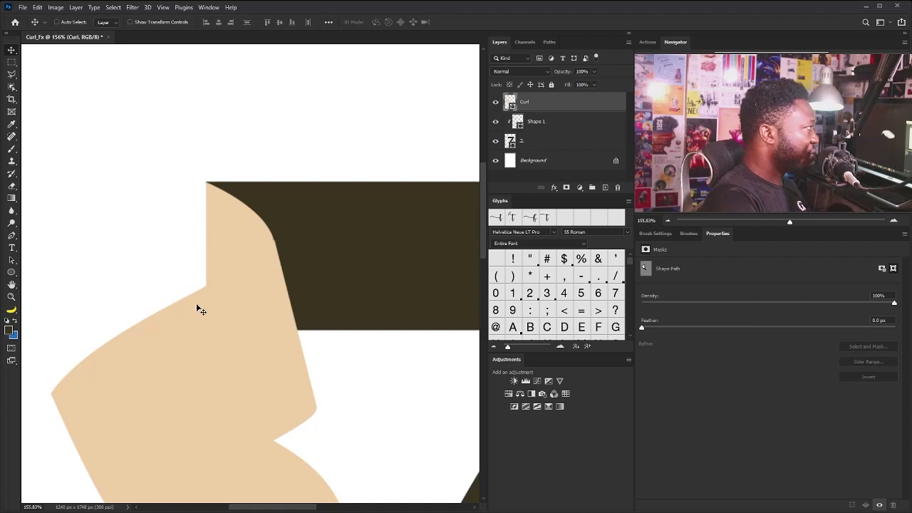
Fill the clipped corner shape with the grey recent colour
{"action": "left_click_drag", "start_coordinate": [379, 220], "coordinate": [283, 299]}
{"action": "left_click_drag", "start_coordinate": [345, 333], "coordinate": [303, 257]}
{"action": "left_click", "coordinate": [412, 169]}
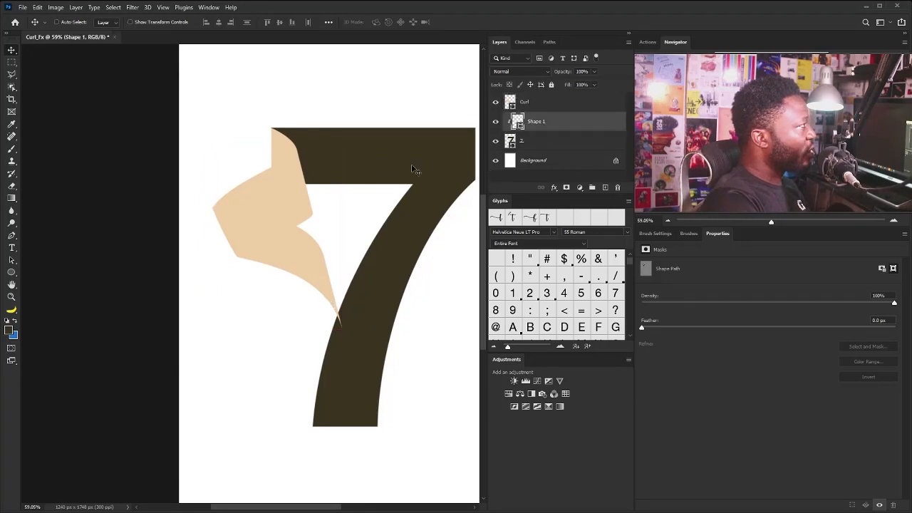
{"action": "left_click", "coordinate": [11, 273]}
{"action": "left_click", "coordinate": [107, 22]}
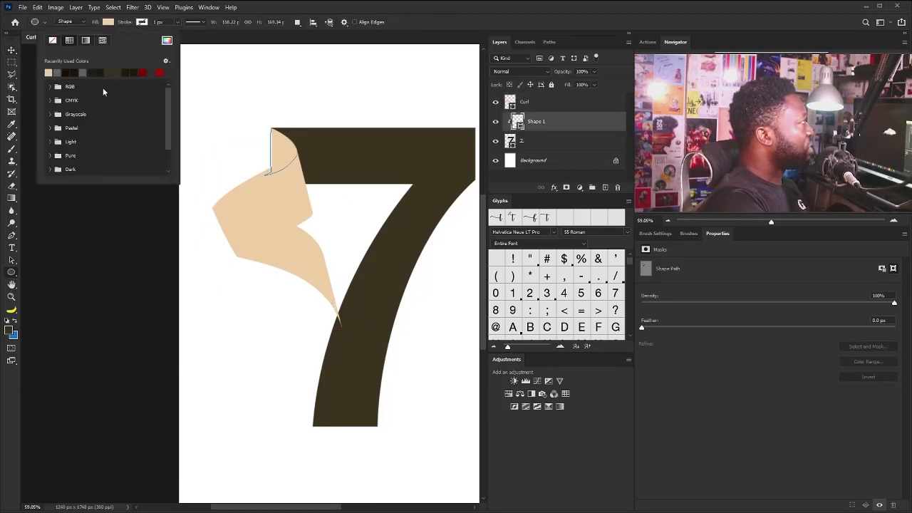
{"action": "left_click", "coordinate": [83, 72]}
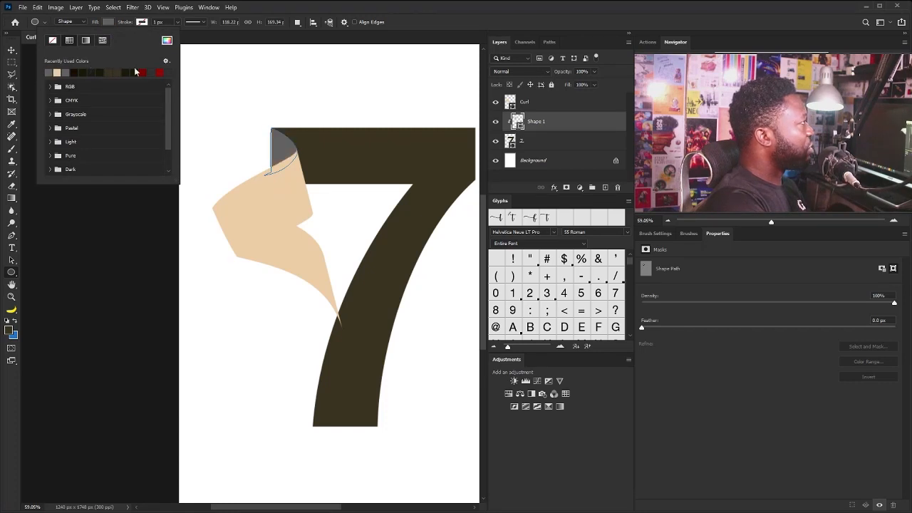
{"action": "left_click", "coordinate": [437, 24]}
{"action": "left_click", "coordinate": [14, 52]}
Start a Pen shape at the curl's lower tip and curve its first edge down through the 7's stem past its base
{"action": "left_click_drag", "start_coordinate": [334, 273], "coordinate": [302, 216]}
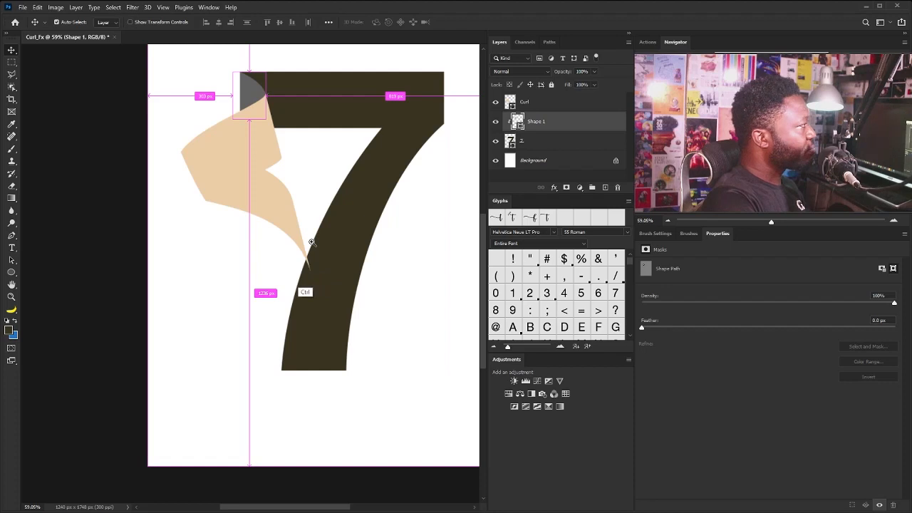
{"action": "left_click", "coordinate": [310, 247], "text": "ctrl"}
{"action": "left_click", "coordinate": [321, 268], "text": "ctrl"}
{"action": "left_click_drag", "start_coordinate": [339, 318], "coordinate": [342, 308]}
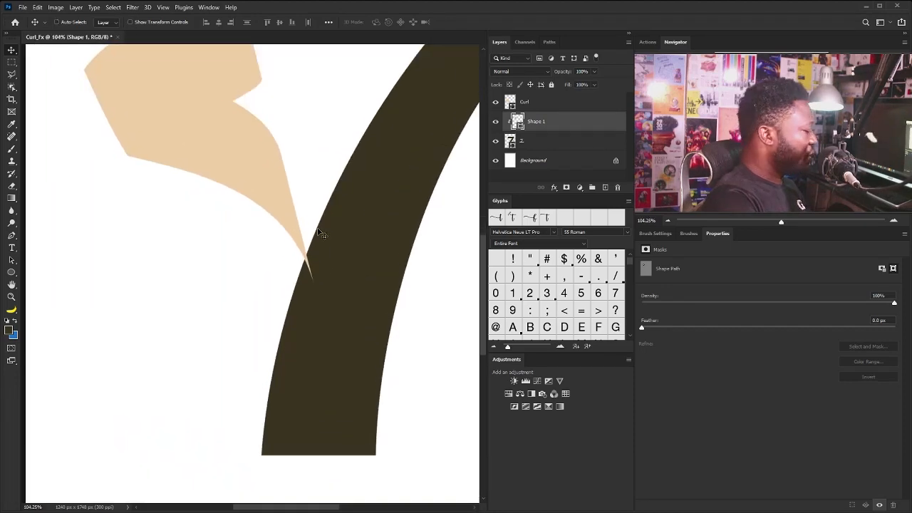
{"action": "key", "text": "p"}
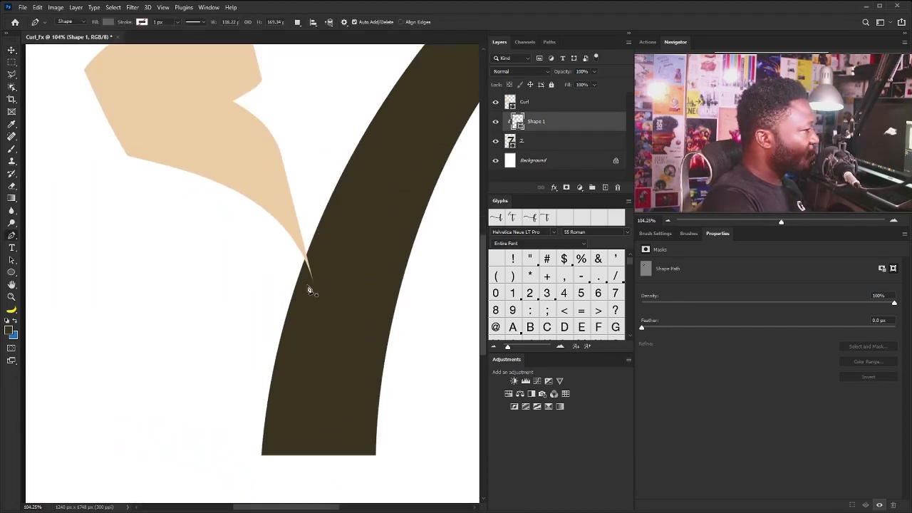
{"action": "left_click_drag", "start_coordinate": [311, 311], "coordinate": [343, 205]}
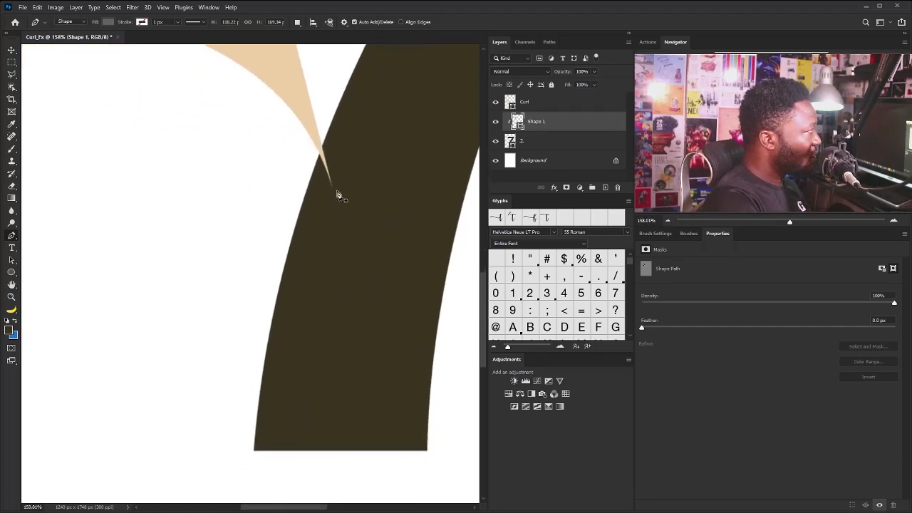
{"action": "left_click", "coordinate": [331, 187]}
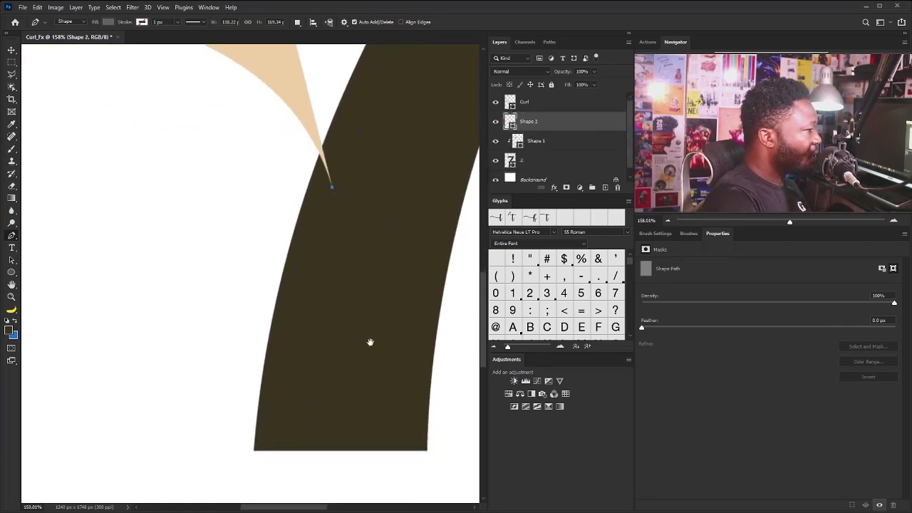
{"action": "scroll", "coordinate": [370, 292], "scroll_direction": "down", "scroll_amount": 3}
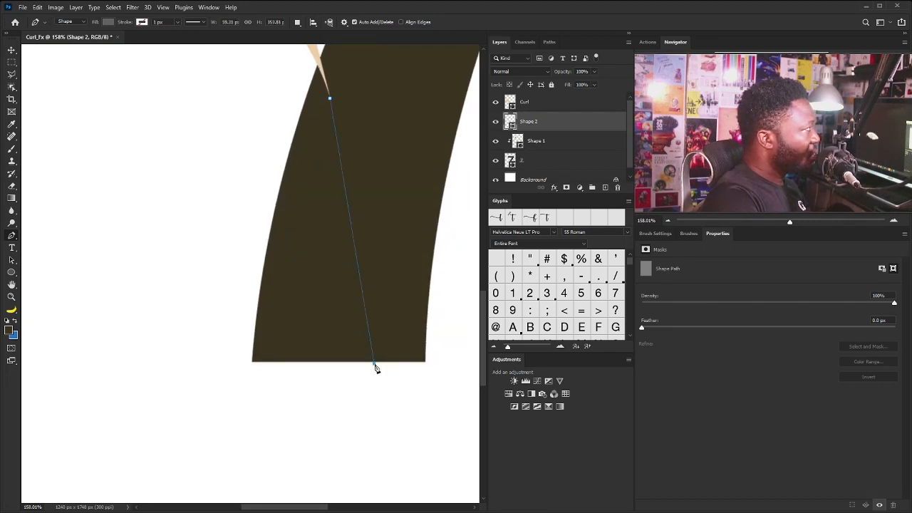
{"action": "left_click_drag", "start_coordinate": [374, 364], "coordinate": [370, 500]}
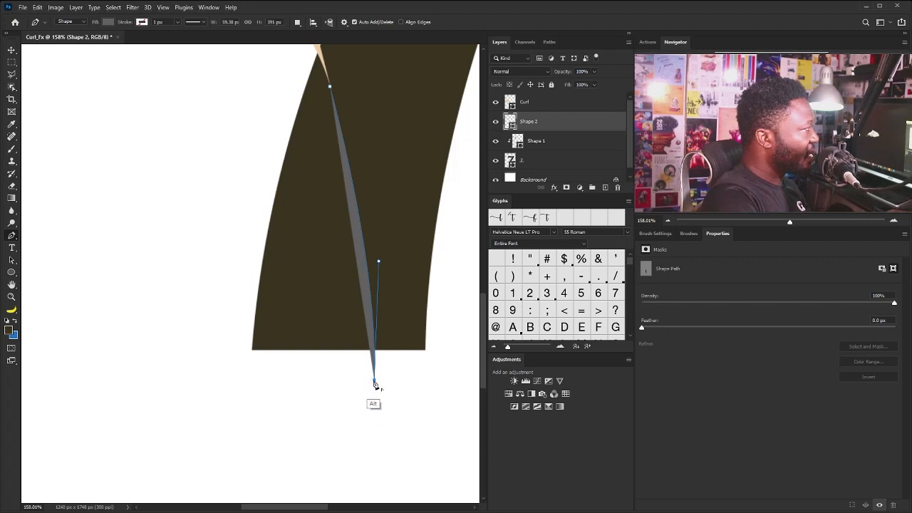
{"action": "left_click_drag", "start_coordinate": [274, 340], "coordinate": [259, 370]}
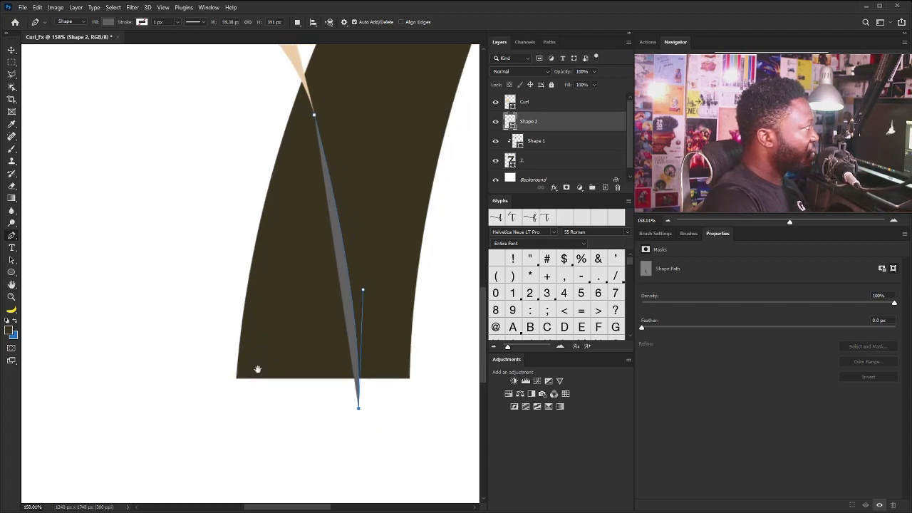
Extend the stem shape straight across below the 7's base, and close it with a curve up the stem's outer edge to the curl
{"action": "key", "text": "shift"}
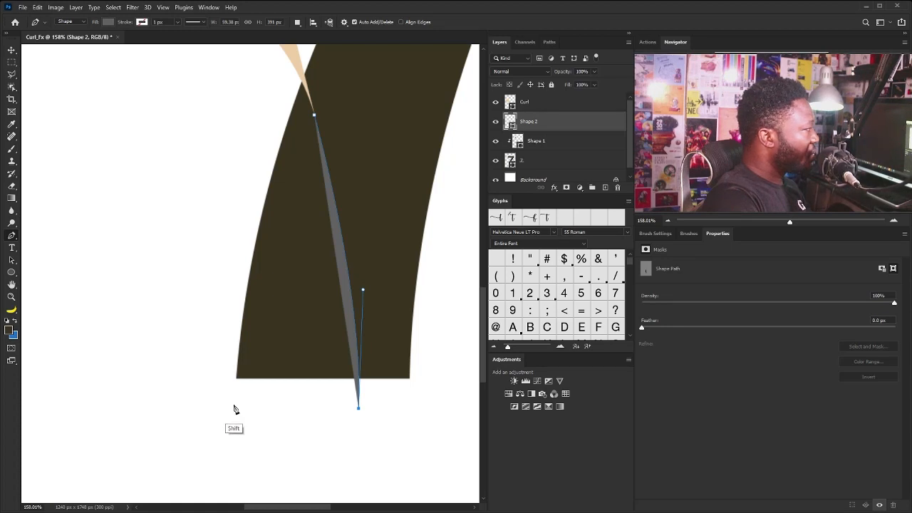
{"action": "left_click", "coordinate": [233, 408], "text": "shift"}
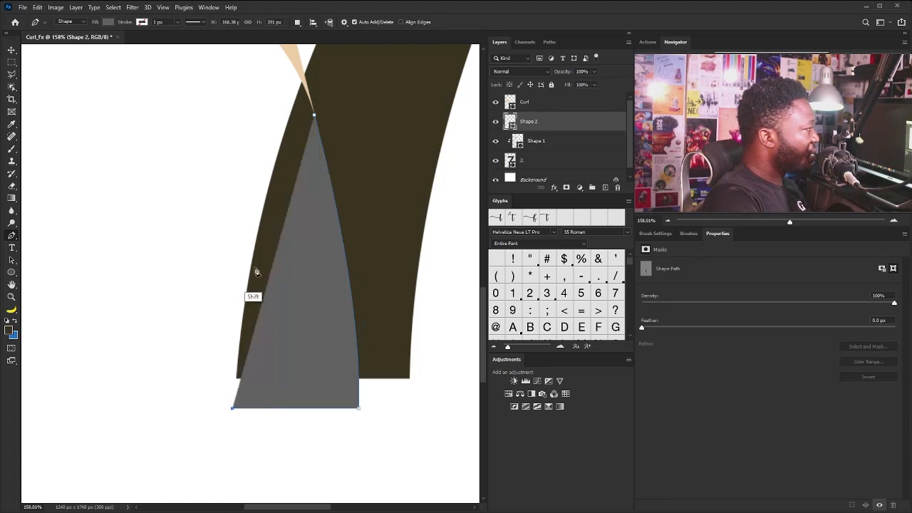
{"action": "left_click_drag", "start_coordinate": [244, 196], "coordinate": [231, 308]}
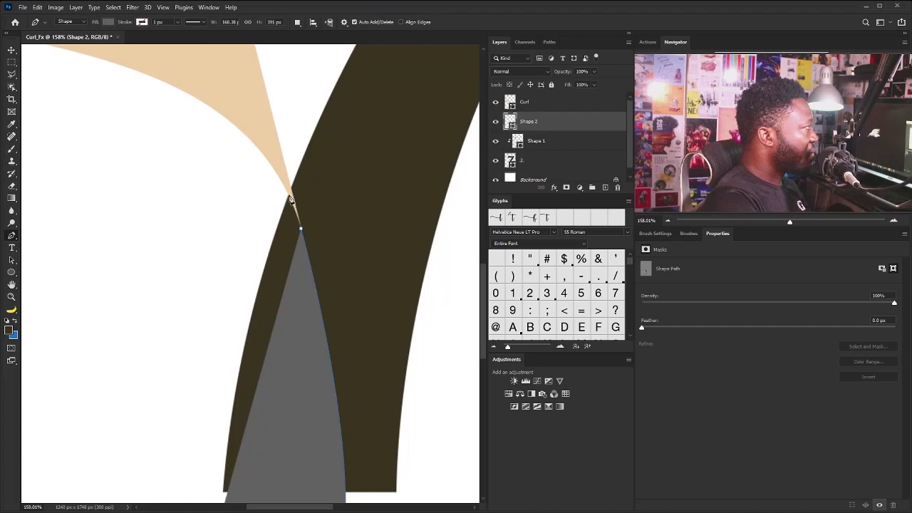
{"action": "left_click_drag", "start_coordinate": [289, 193], "coordinate": [347, 60]}
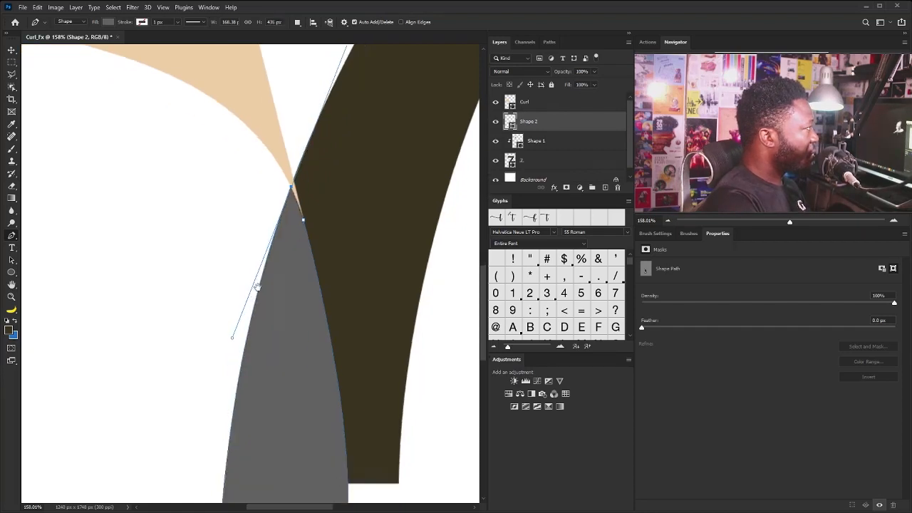
{"action": "scroll", "coordinate": [257, 286], "scroll_direction": "down", "scroll_amount": 5}
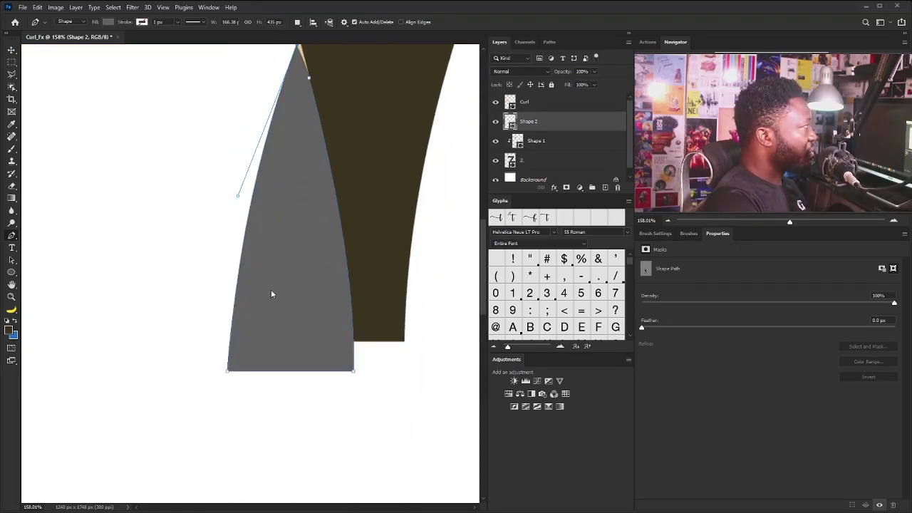
{"action": "key", "text": "v"}
{"action": "key", "text": "ctrl+0"}
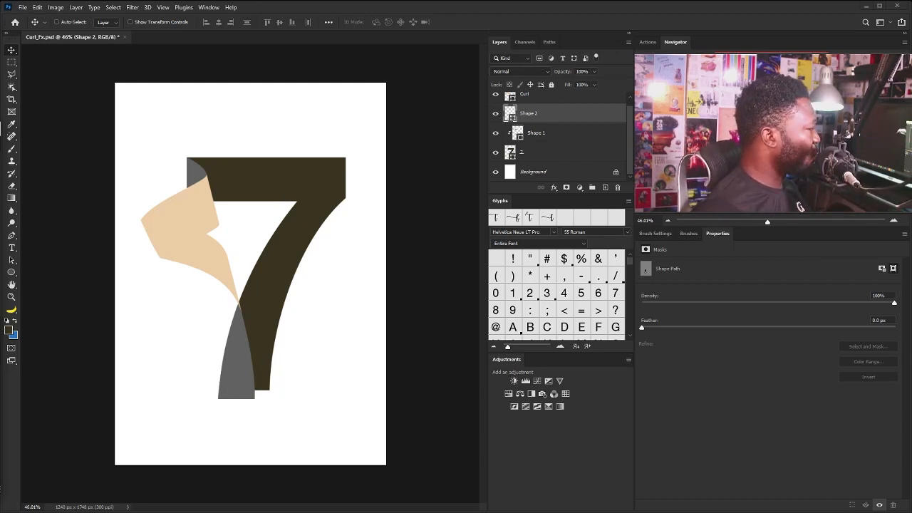
Place the BG image rotated 90° and scaled to about 55% to cover the canvas, with its layer directly beneath the 7
{"action": "left_click_drag", "start_coordinate": [266, 278], "coordinate": [265, 274]}
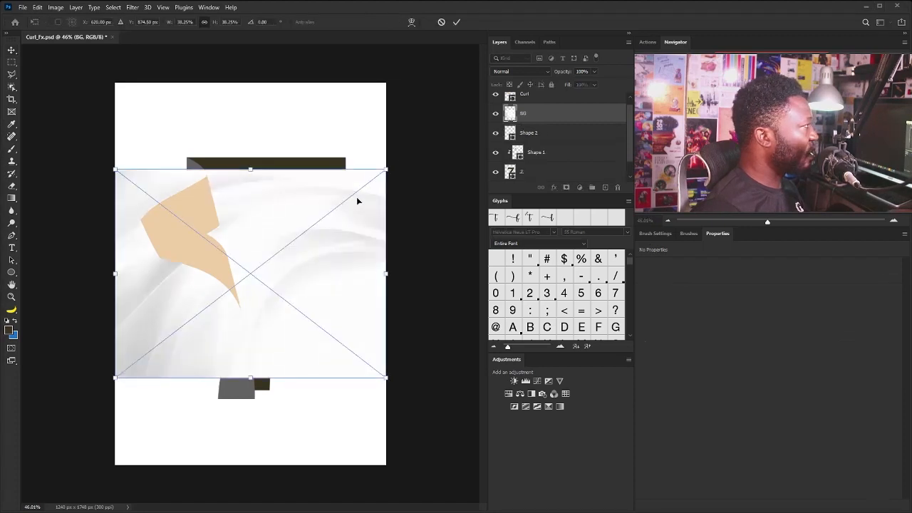
{"action": "left_click_drag", "start_coordinate": [400, 150], "coordinate": [330, 378]}
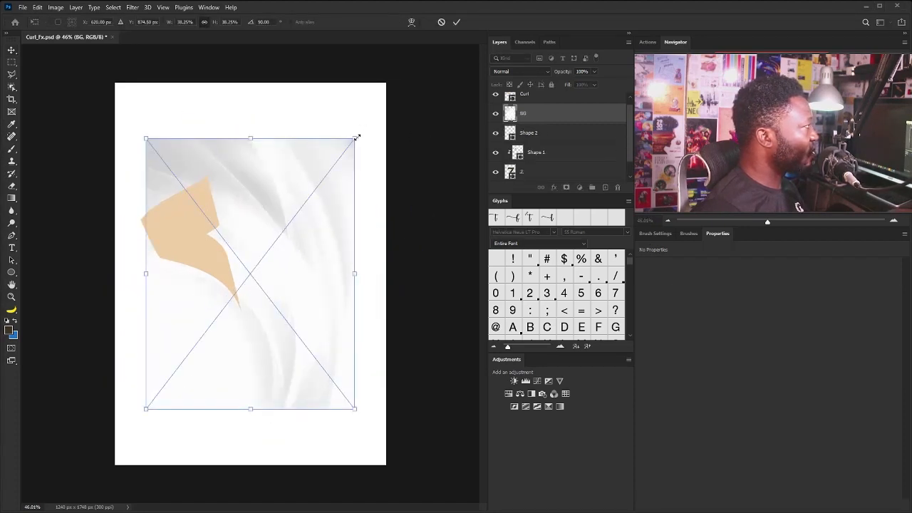
{"action": "left_click_drag", "start_coordinate": [356, 138], "coordinate": [408, 90]}
{"action": "key", "text": "Return"}
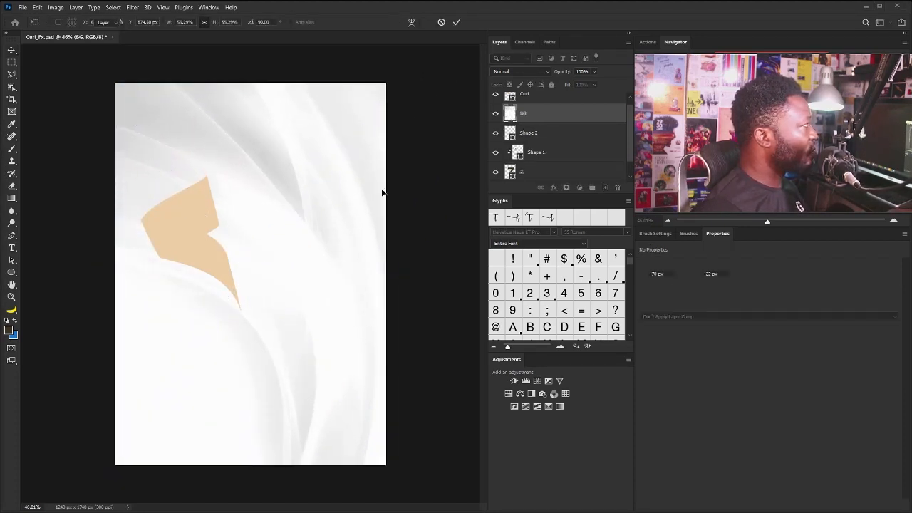
{"action": "left_click_drag", "start_coordinate": [577, 115], "coordinate": [566, 165]}
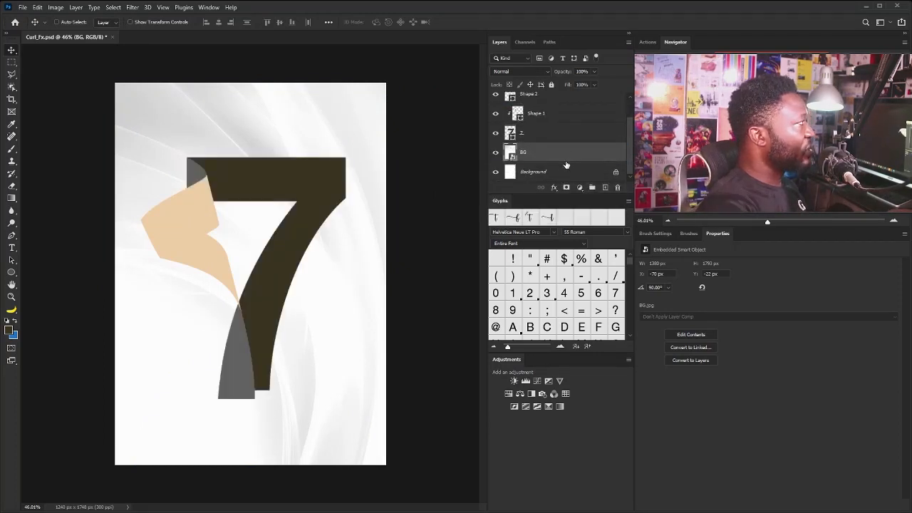
{"action": "left_click_drag", "start_coordinate": [631, 125], "coordinate": [631, 106]}
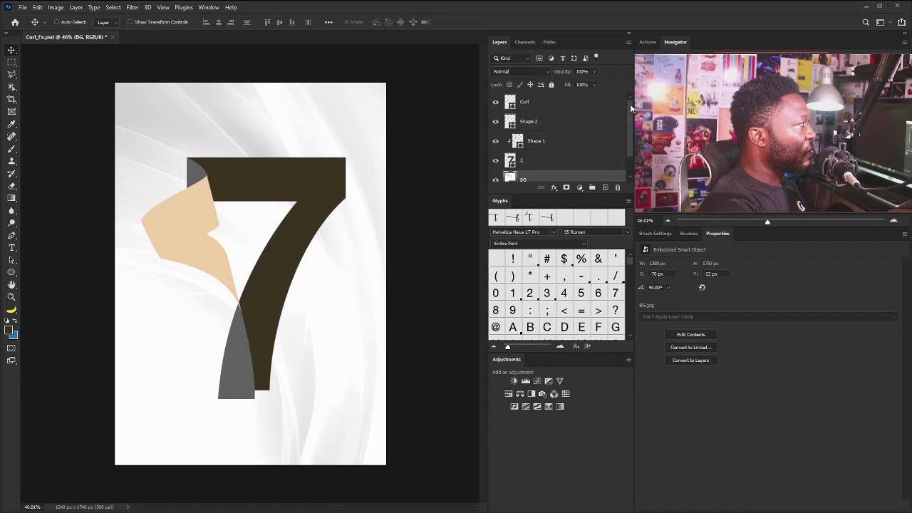
Change the fill of the clipped corner shape (Shape 1) from the colour picker to a near-white
{"action": "key", "text": "ctrl+plus"}
{"action": "left_click", "coordinate": [210, 246], "text": "ctrl"}
{"action": "left_click_drag", "start_coordinate": [205, 232], "coordinate": [194, 267]}
{"action": "left_click", "coordinate": [541, 141]}
{"action": "key", "text": "u"}
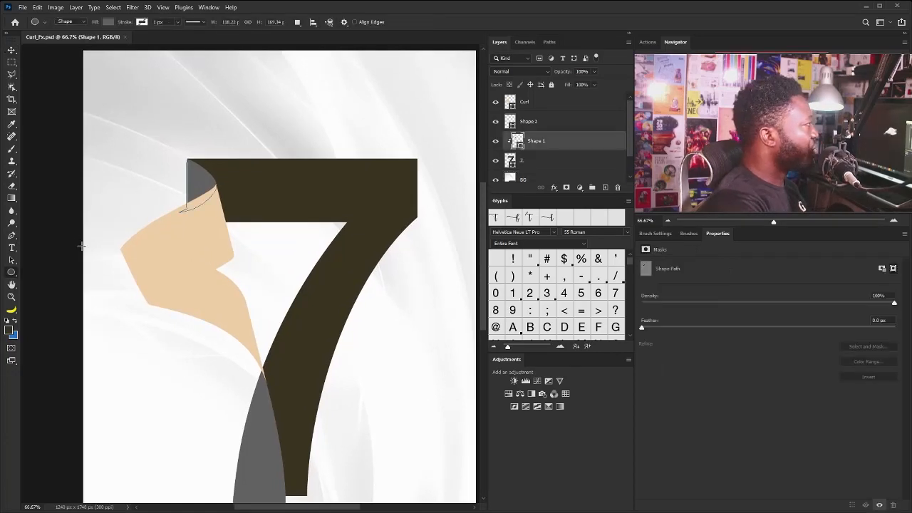
{"action": "left_click", "coordinate": [108, 22]}
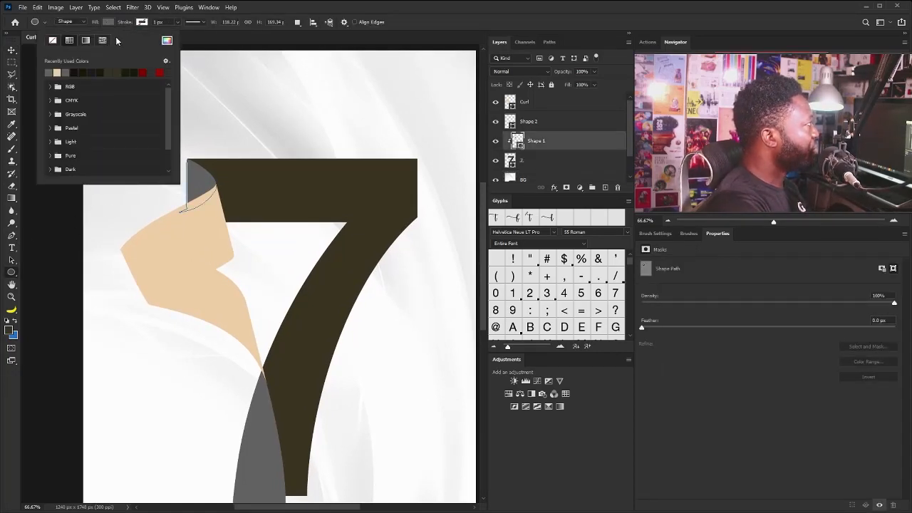
{"action": "left_click", "coordinate": [171, 41]}
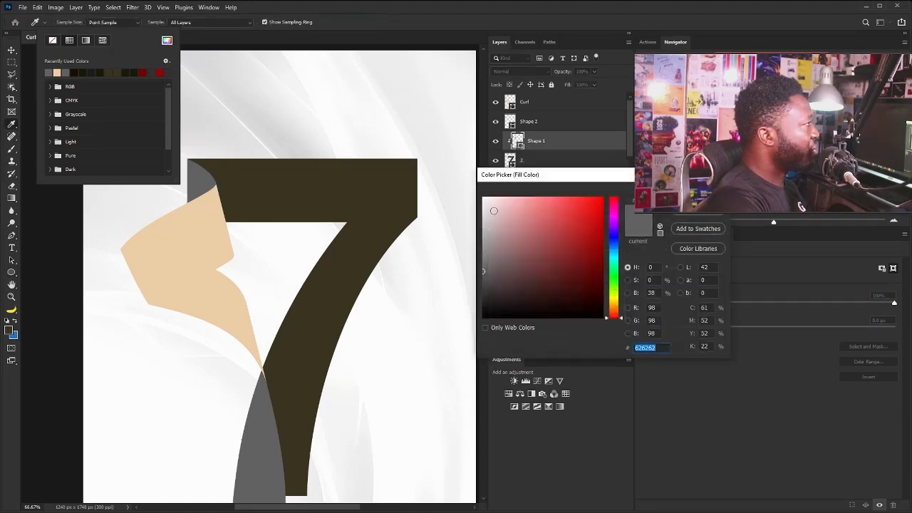
{"action": "left_click", "coordinate": [483, 203]}
{"action": "key", "text": "Return"}
{"action": "key", "text": "v"}
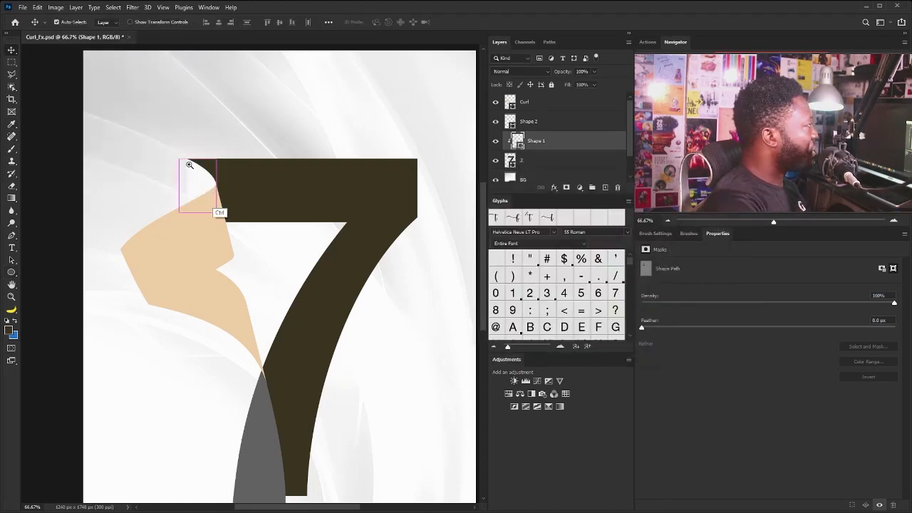
Create a new layer named "Shadow1\" directly above the clipped corner shape
{"action": "left_click", "coordinate": [201, 186], "text": "ctrl"}
{"action": "left_click", "coordinate": [202, 187], "text": "ctrl"}
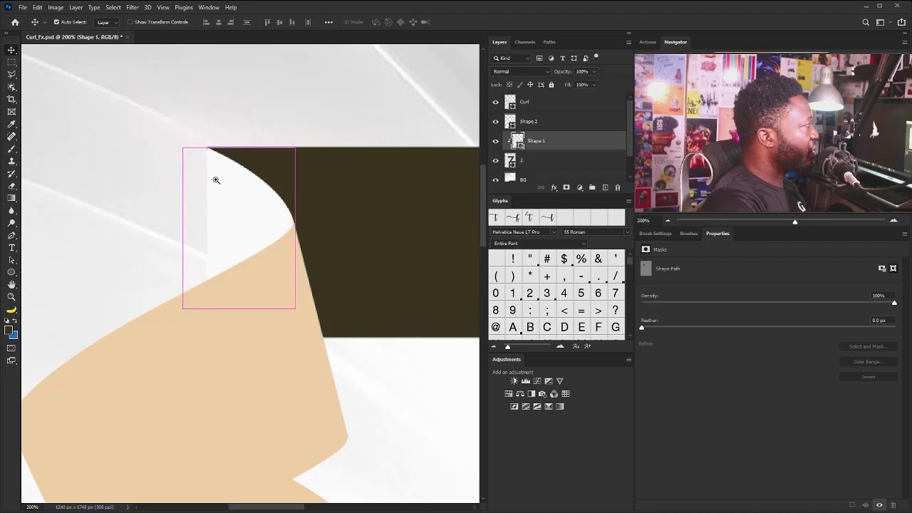
{"action": "left_click", "coordinate": [605, 188], "text": "alt"}
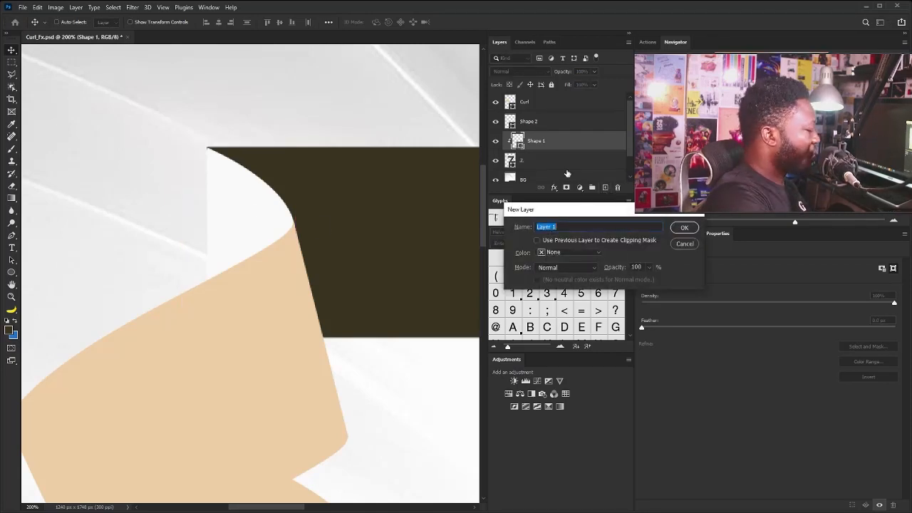
{"action": "type", "text": "Shadow\\"}
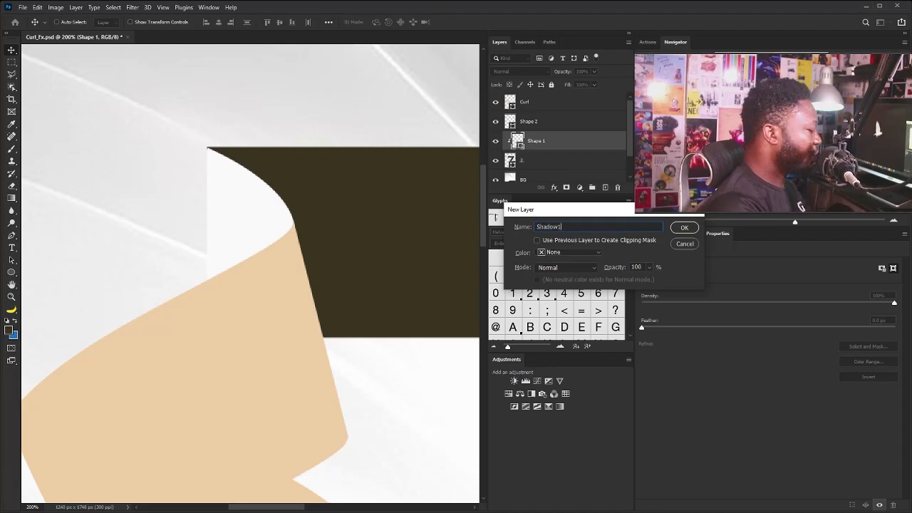
{"action": "key", "text": "Return"}
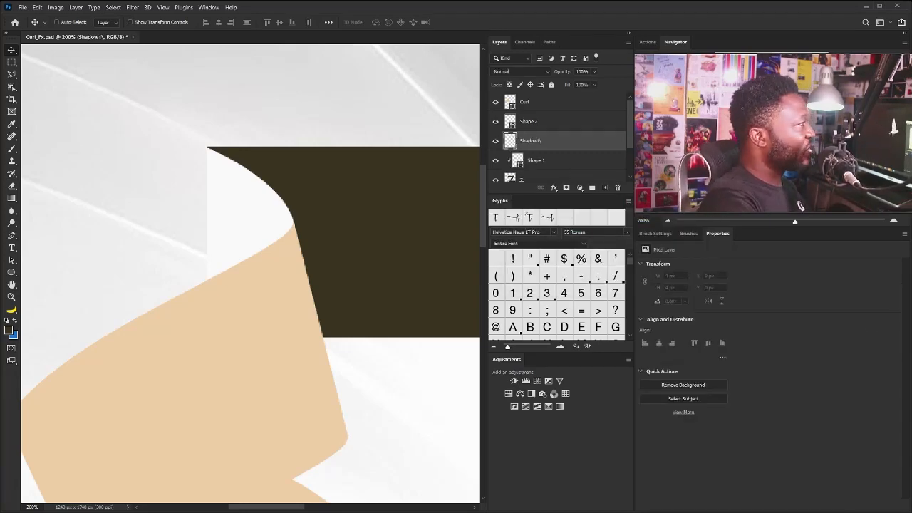
Set up the Brush with black (000000) as the foreground colour and a size of 60 px
{"action": "key", "text": "b"}
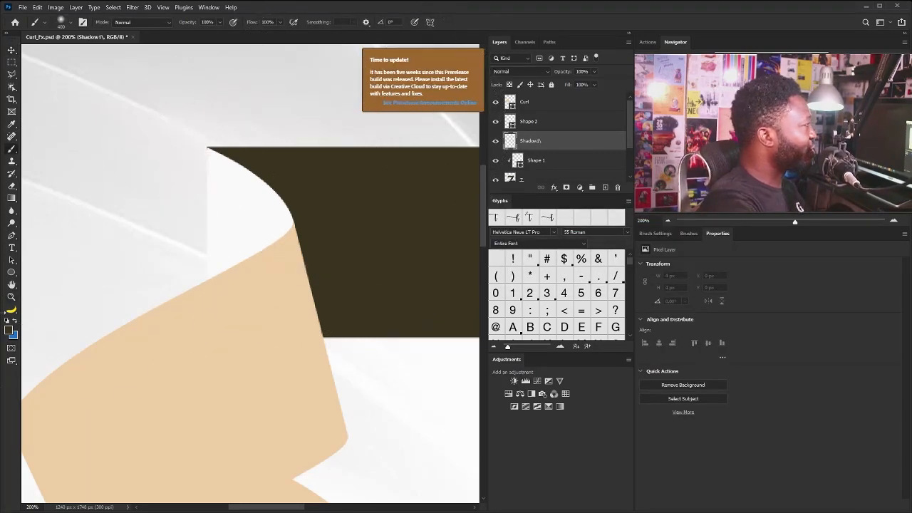
{"action": "left_click", "coordinate": [10, 330]}
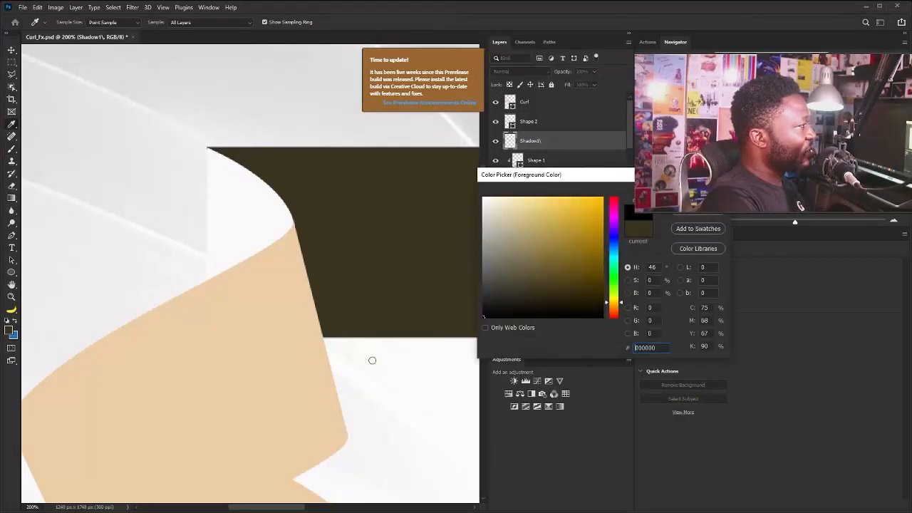
{"action": "key", "text": "Return"}
{"action": "key", "text": "bracketright"}
{"action": "key", "text": "bracketright"}
{"action": "key", "text": "bracketright"}
{"action": "key", "text": "bracketright"}
{"action": "key", "text": "bracketright"}
{"action": "key", "text": "bracketright"}
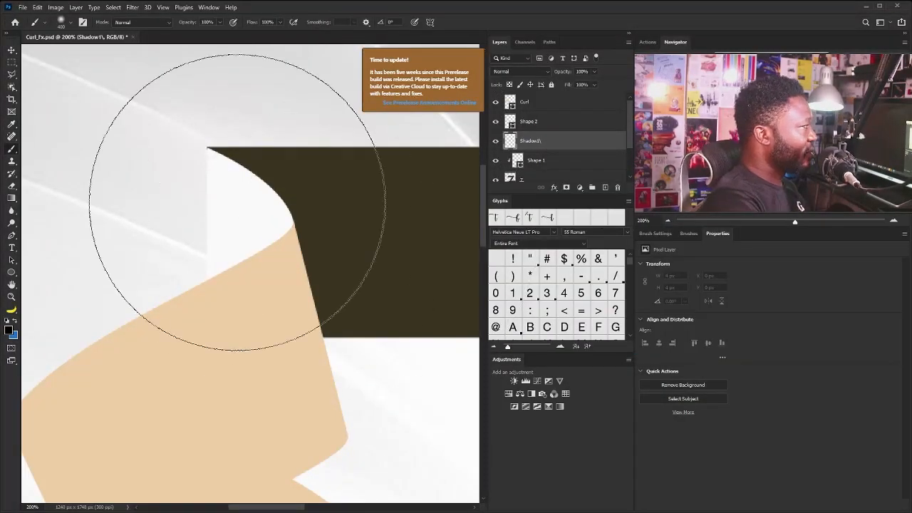
{"action": "key", "text": "bracketleft"}
{"action": "key", "text": "bracketleft"}
{"action": "key", "text": "bracketleft"}
{"action": "key", "text": "bracketleft"}
{"action": "key", "text": "bracketleft"}
{"action": "key", "text": "bracketleft"}
{"action": "key", "text": "bracketleft"}
{"action": "key", "text": "bracketleft"}
{"action": "key", "text": "bracketleft"}
{"action": "key", "text": "bracketleft"}
{"action": "key", "text": "bracketleft"}
{"action": "key", "text": "bracketleft"}
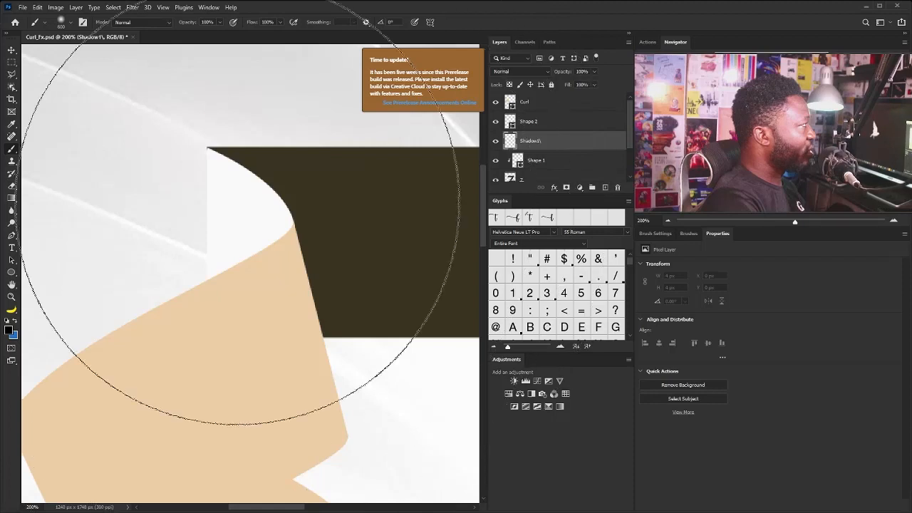
{"action": "key", "text": "bracketleft"}
{"action": "key", "text": "bracketleft"}
{"action": "key", "text": "bracketleft"}
{"action": "key", "text": "bracketleft"}
{"action": "key", "text": "bracketleft"}
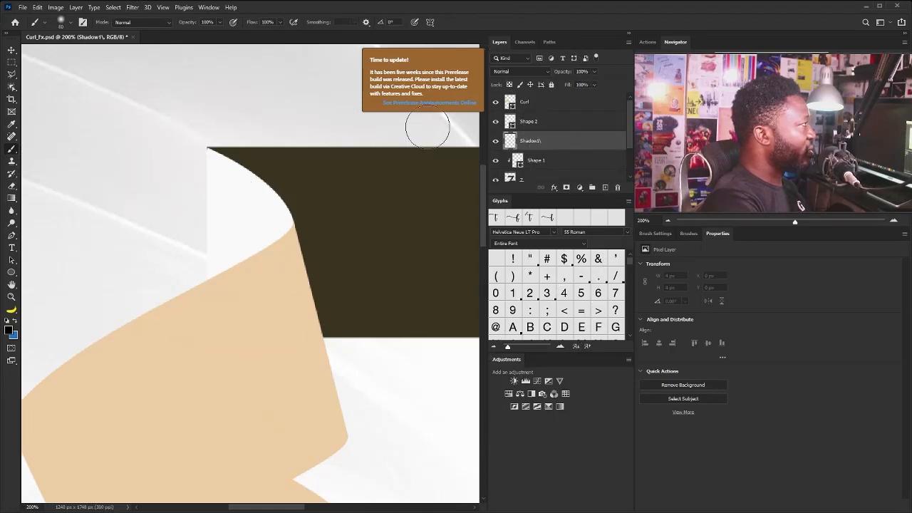
Paint a soft black shadow with a 70 px brush from the 7's upper corner down along the fold and the curl's edge
{"action": "left_click", "coordinate": [662, 235]}
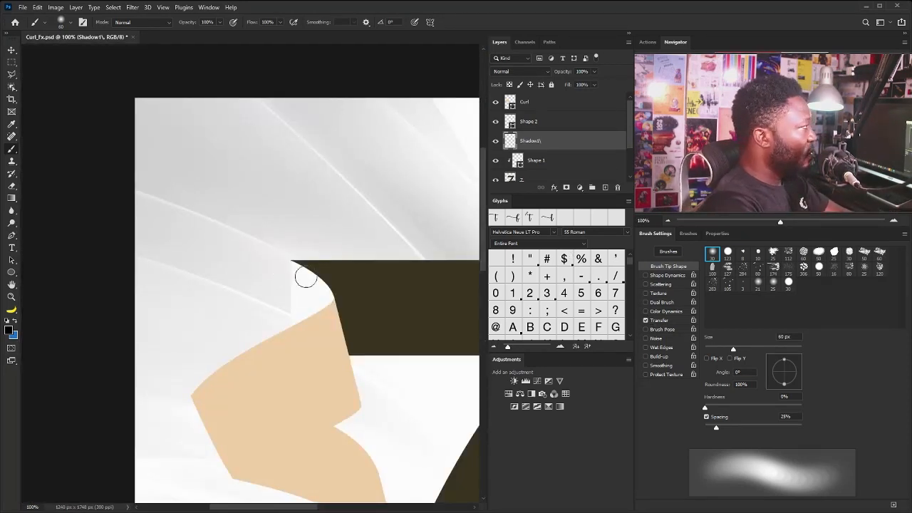
{"action": "key", "text": "bracketright"}
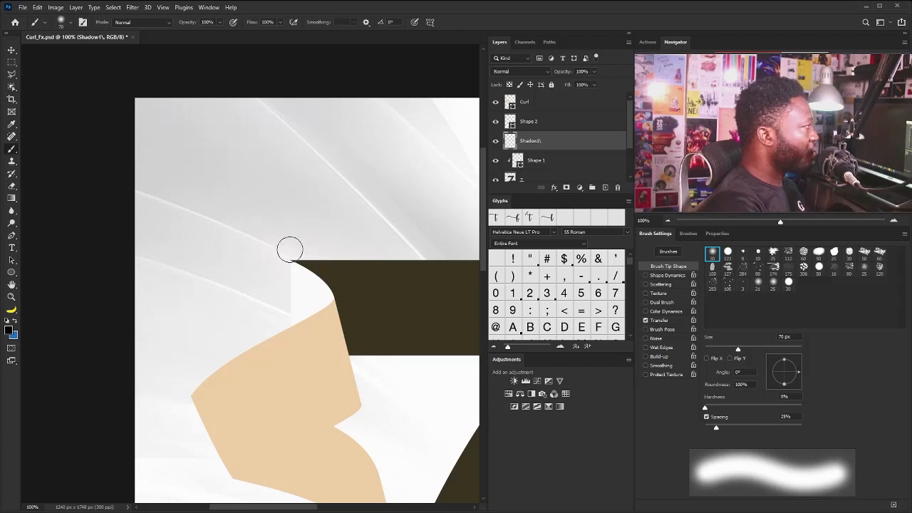
{"action": "mouse_move", "coordinate": [296, 251]}
{"action": "left_mouse_down"}
{"action": "mouse_move", "coordinate": [327, 287]}
{"action": "mouse_move", "coordinate": [345, 357]}
{"action": "left_mouse_up"}
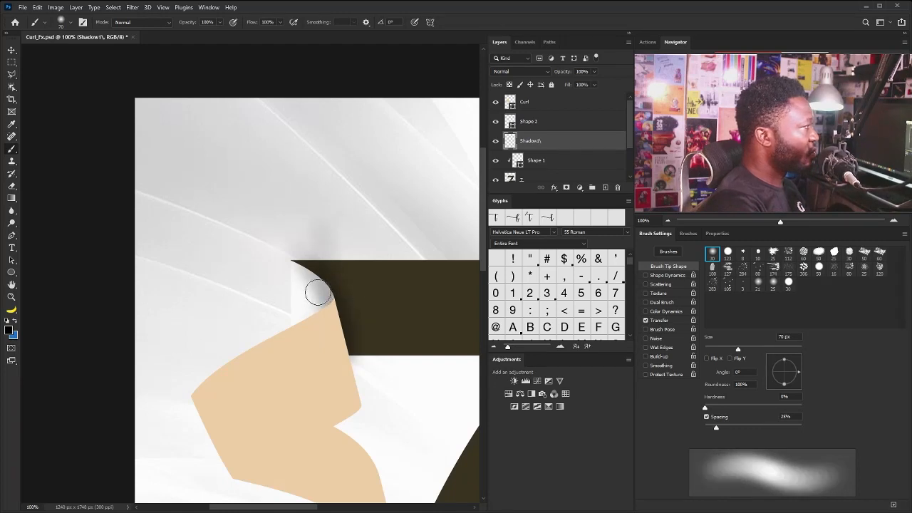
Deepen the soft black shadow over the corner shape and around the 7's upper corner with the 70 px brush
{"action": "mouse_move", "coordinate": [318, 293]}
{"action": "left_mouse_down"}
{"action": "mouse_move", "coordinate": [320, 278]}
{"action": "mouse_move", "coordinate": [297, 252]}
{"action": "mouse_move", "coordinate": [317, 301]}
{"action": "left_mouse_up"}
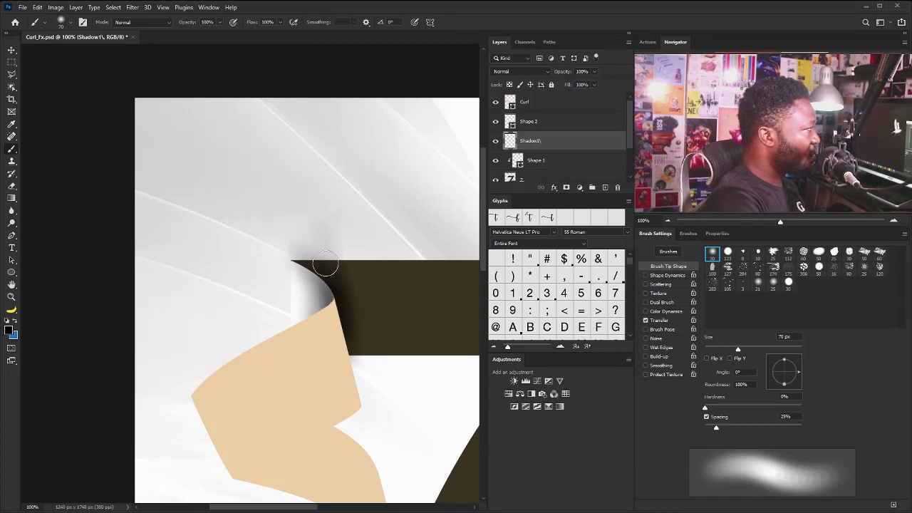
{"action": "mouse_move", "coordinate": [284, 249]}
{"action": "left_mouse_down"}
{"action": "mouse_move", "coordinate": [307, 251]}
{"action": "mouse_move", "coordinate": [282, 244]}
{"action": "mouse_move", "coordinate": [311, 287]}
{"action": "left_mouse_up"}
Mask the Shadow1\ layer to the outline of Shape 1 and compare the result with the layer hidden and shown
{"action": "left_click_drag", "start_coordinate": [631, 140], "coordinate": [634, 153]}
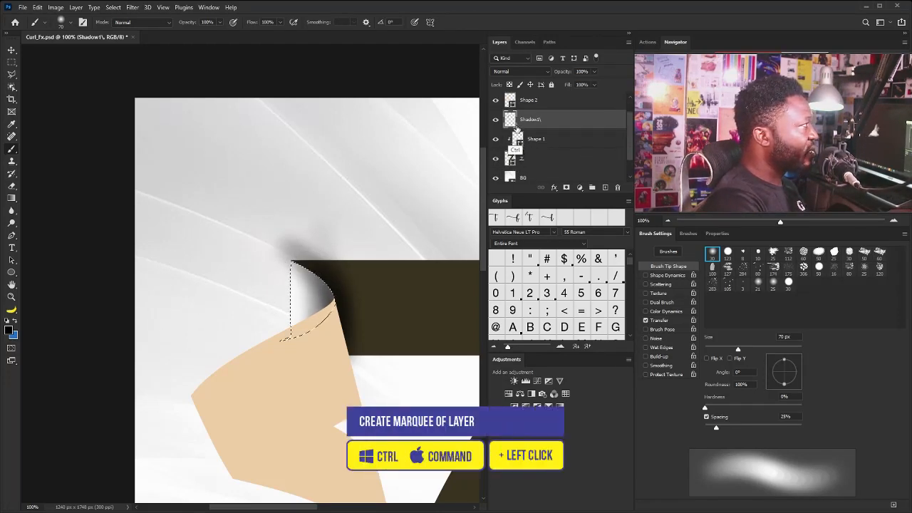
{"action": "left_click", "coordinate": [516, 141], "text": "ctrl"}
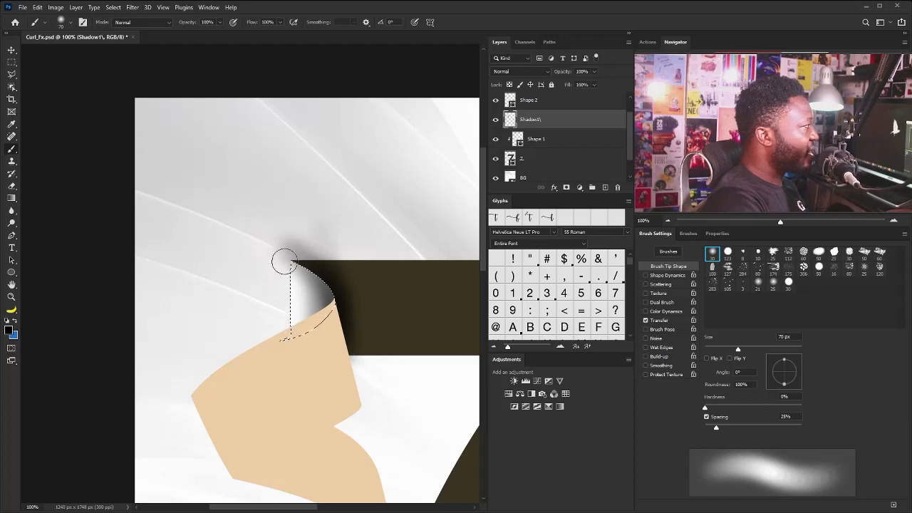
{"action": "left_click", "coordinate": [566, 187]}
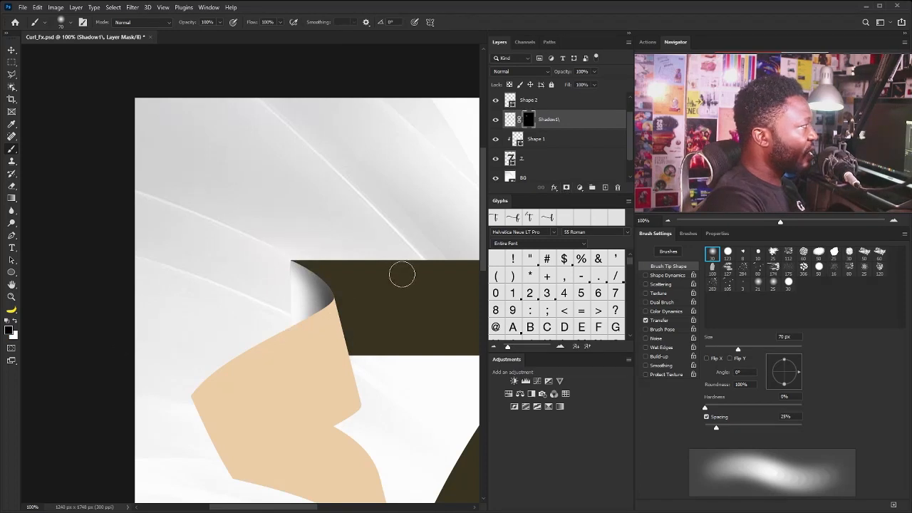
{"action": "left_click", "coordinate": [496, 121]}
{"action": "left_click", "coordinate": [496, 122]}
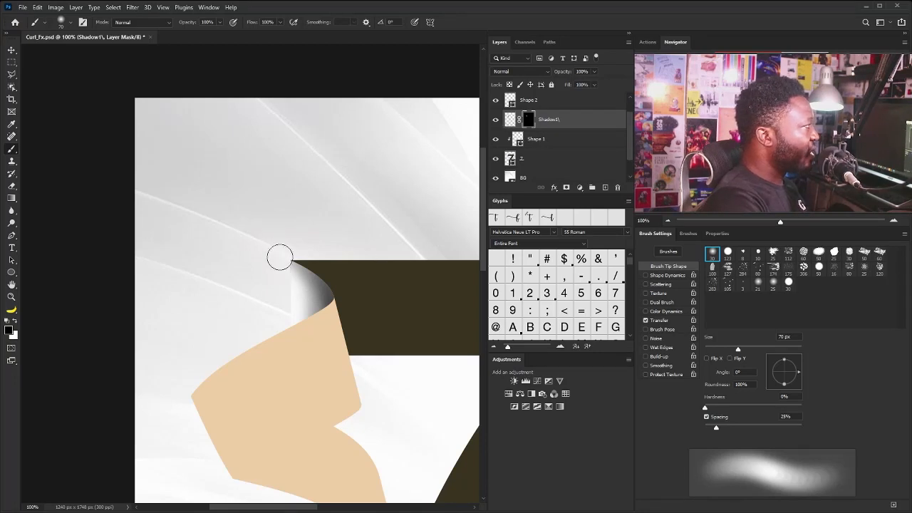
Paint more soft black shading along the fold on the masked Shadow1\ layer with the 70 px brush
{"action": "left_click", "coordinate": [509, 119]}
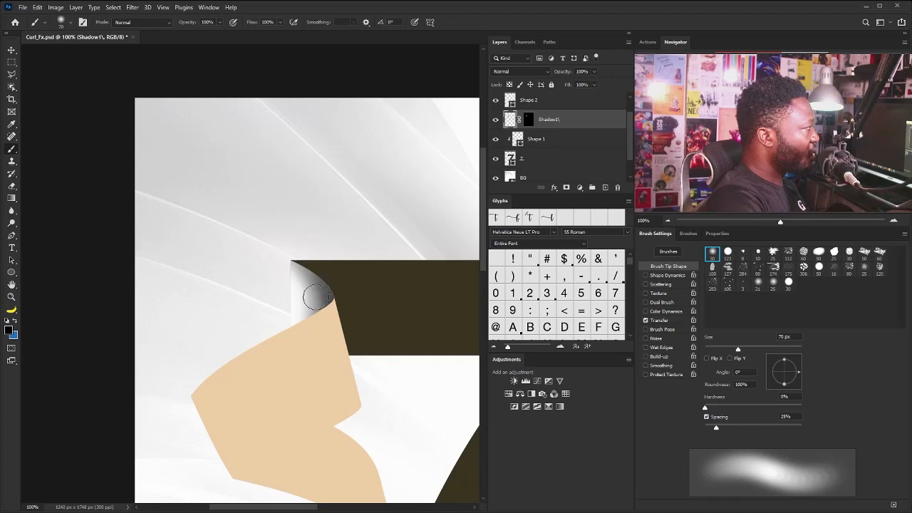
{"action": "mouse_move", "coordinate": [325, 311]}
{"action": "left_mouse_down"}
{"action": "mouse_move", "coordinate": [313, 323]}
{"action": "mouse_move", "coordinate": [323, 322]}
{"action": "mouse_move", "coordinate": [311, 281]}
{"action": "mouse_move", "coordinate": [315, 322]}
{"action": "left_mouse_up"}
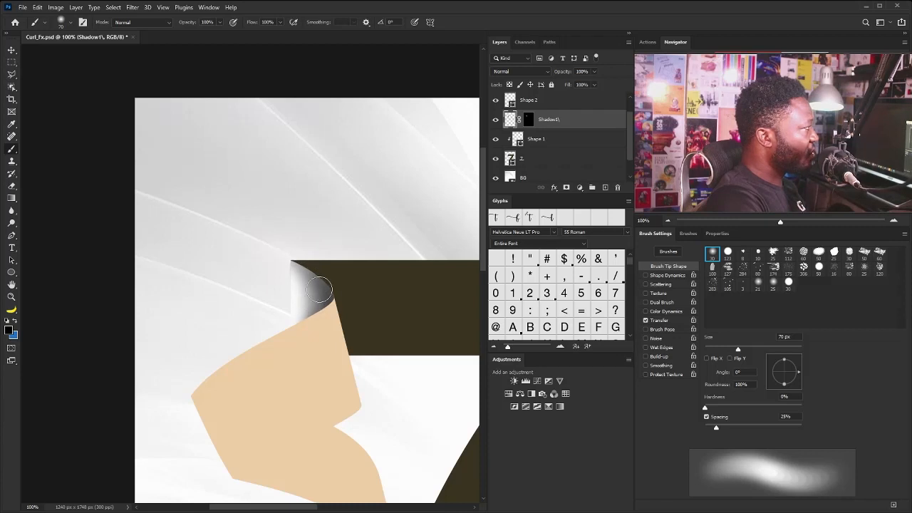
{"action": "left_click_drag", "start_coordinate": [235, 223], "coordinate": [270, 314]}
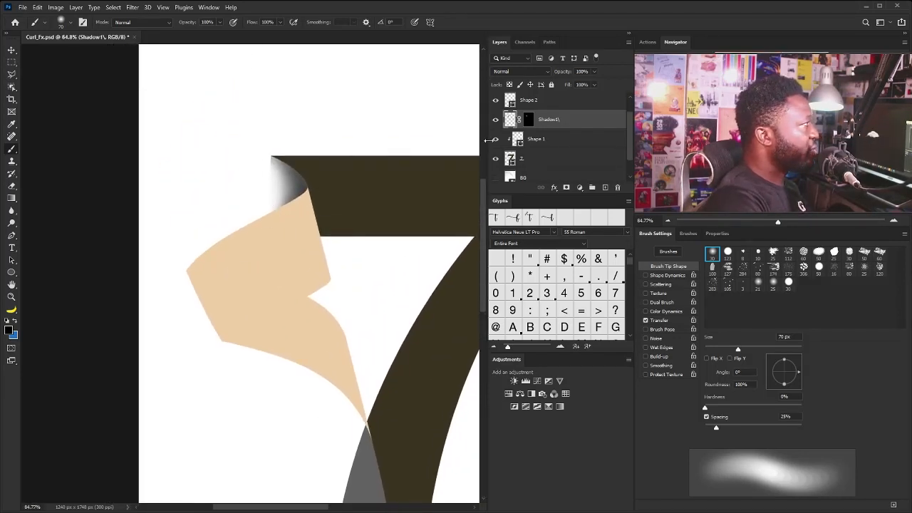
Create a new layer named "Shadow" directly above Shape 2, below the Curl layer
{"action": "mouse_move", "coordinate": [630, 138]}
{"action": "left_mouse_down"}
{"action": "mouse_move", "coordinate": [632, 166]}
{"action": "mouse_move", "coordinate": [630, 121]}
{"action": "left_mouse_up"}
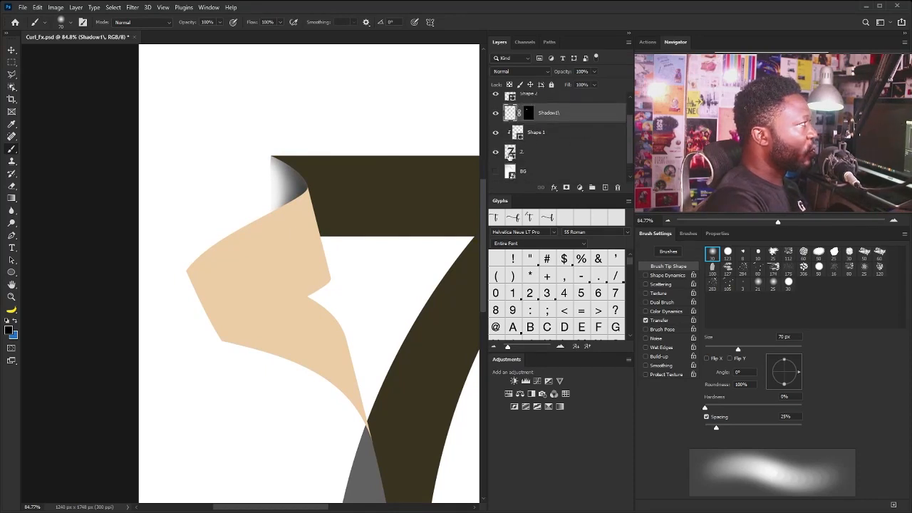
{"action": "left_click", "coordinate": [509, 151]}
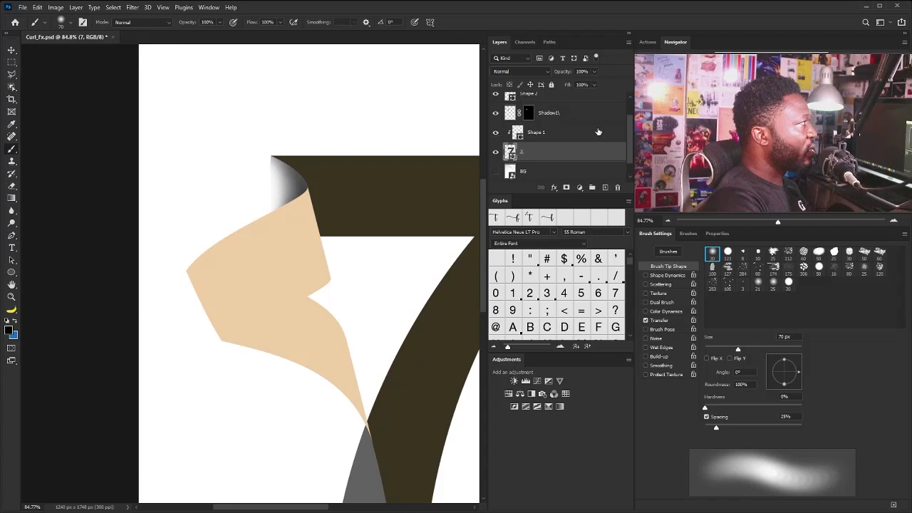
{"action": "left_click_drag", "start_coordinate": [626, 125], "coordinate": [626, 108]}
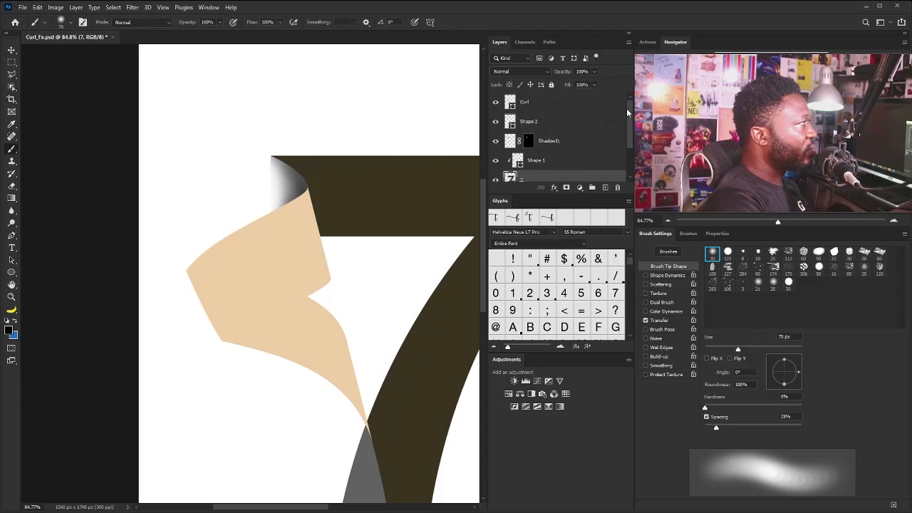
{"action": "left_click", "coordinate": [546, 123]}
{"action": "left_click", "coordinate": [605, 187], "text": "alt"}
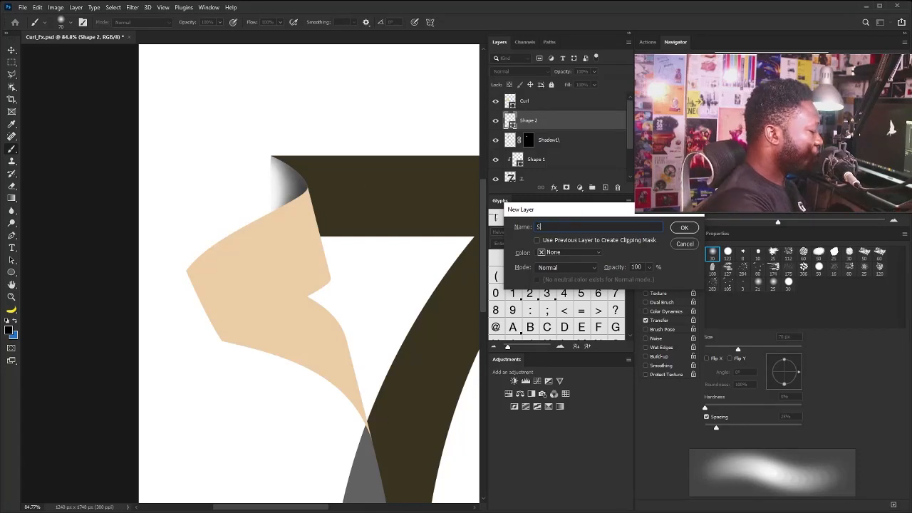
{"action": "key", "text": "Return"}
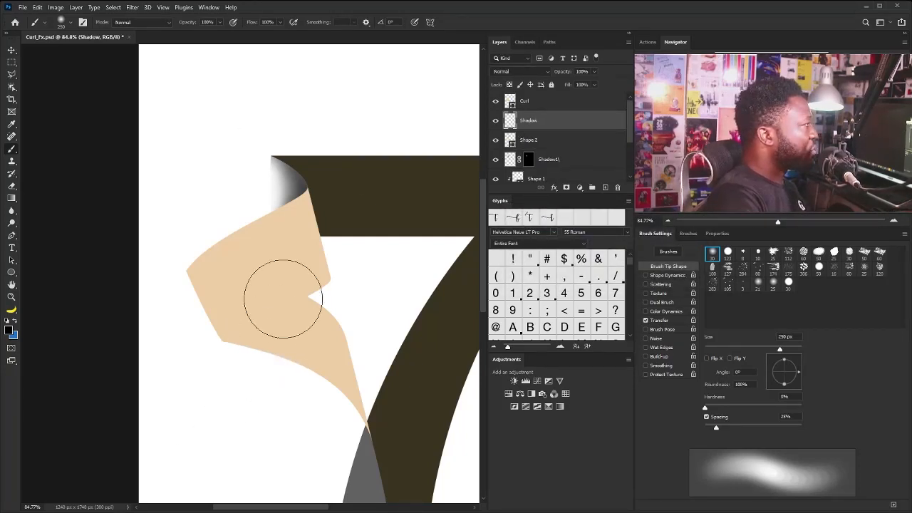
Paint a soft black shadow beneath the curl's outer and lower edges on the Shadow layer, reducing the brush to 175 px and then 100 px
{"action": "key", "text": "bracketleft"}
{"action": "key", "text": "bracketleft"}
{"action": "key", "text": "bracketleft"}
{"action": "mouse_move", "coordinate": [281, 228]}
{"action": "left_mouse_down"}
{"action": "mouse_move", "coordinate": [242, 268]}
{"action": "mouse_move", "coordinate": [267, 242]}
{"action": "left_mouse_up"}
{"action": "key", "text": "space"}
{"action": "mouse_move", "coordinate": [261, 332]}
{"action": "left_mouse_down"}
{"action": "mouse_move", "coordinate": [219, 250]}
{"action": "mouse_move", "coordinate": [181, 259]}
{"action": "mouse_move", "coordinate": [245, 304]}
{"action": "mouse_move", "coordinate": [161, 252]}
{"action": "mouse_move", "coordinate": [280, 356]}
{"action": "left_mouse_up"}
{"action": "key", "text": "space"}
{"action": "left_click_drag", "start_coordinate": [270, 306], "coordinate": [240, 239]}
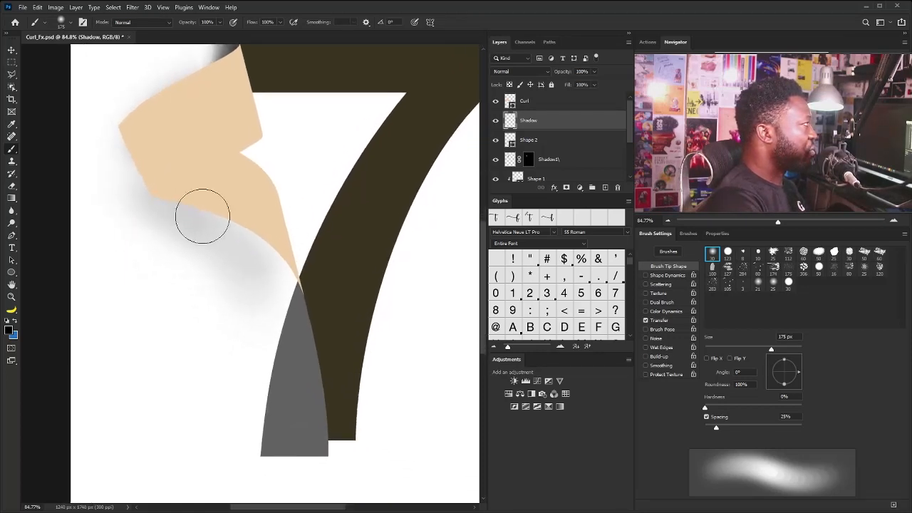
{"action": "mouse_move", "coordinate": [160, 187]}
{"action": "left_mouse_down"}
{"action": "mouse_move", "coordinate": [252, 245]}
{"action": "mouse_move", "coordinate": [230, 226]}
{"action": "mouse_move", "coordinate": [226, 238]}
{"action": "mouse_move", "coordinate": [214, 231]}
{"action": "mouse_move", "coordinate": [162, 193]}
{"action": "mouse_move", "coordinate": [199, 207]}
{"action": "mouse_move", "coordinate": [183, 200]}
{"action": "mouse_move", "coordinate": [287, 270]}
{"action": "mouse_move", "coordinate": [161, 195]}
{"action": "mouse_move", "coordinate": [177, 187]}
{"action": "mouse_move", "coordinate": [240, 220]}
{"action": "mouse_move", "coordinate": [303, 323]}
{"action": "left_mouse_up"}
{"action": "key", "text": "bracketleft"}
{"action": "key", "text": "bracketleft"}
{"action": "key", "text": "bracketleft"}
Change the fill of the grey Shape 2 over the 7's stem to the recently used near-white
{"action": "key", "text": "v"}
{"action": "right_click", "coordinate": [305, 334]}
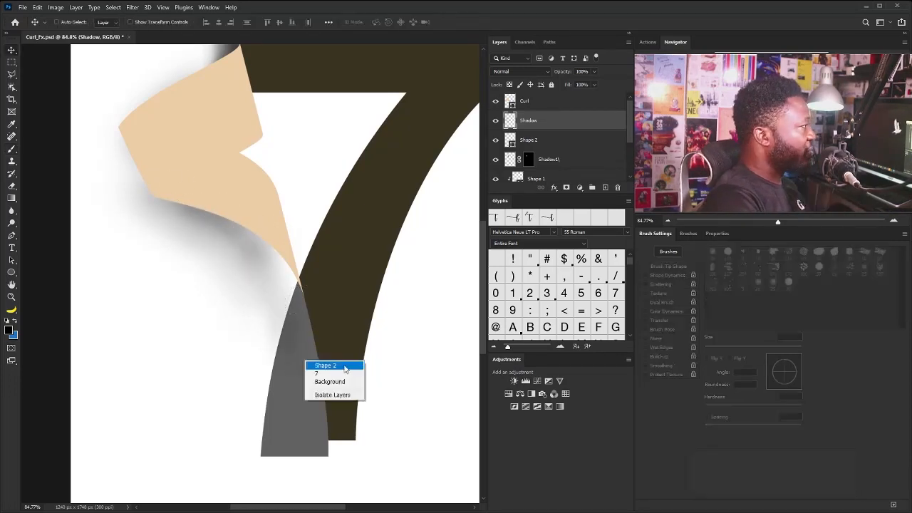
{"action": "left_click", "coordinate": [320, 358]}
{"action": "left_click", "coordinate": [496, 142]}
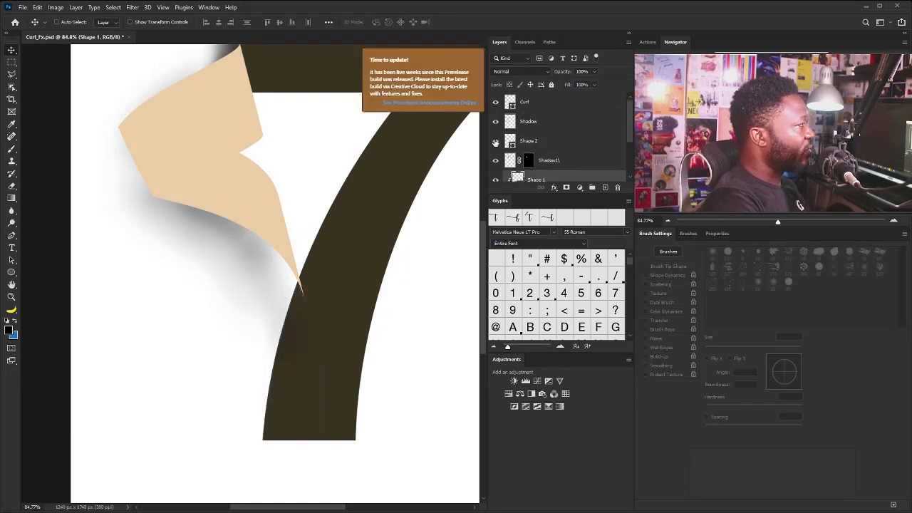
{"action": "left_click", "coordinate": [495, 142]}
{"action": "left_click", "coordinate": [525, 141]}
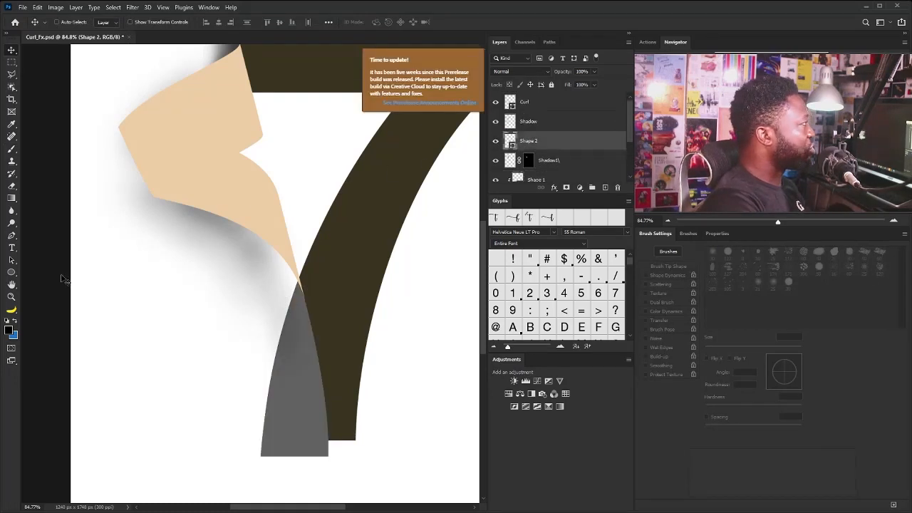
{"action": "left_click", "coordinate": [11, 274]}
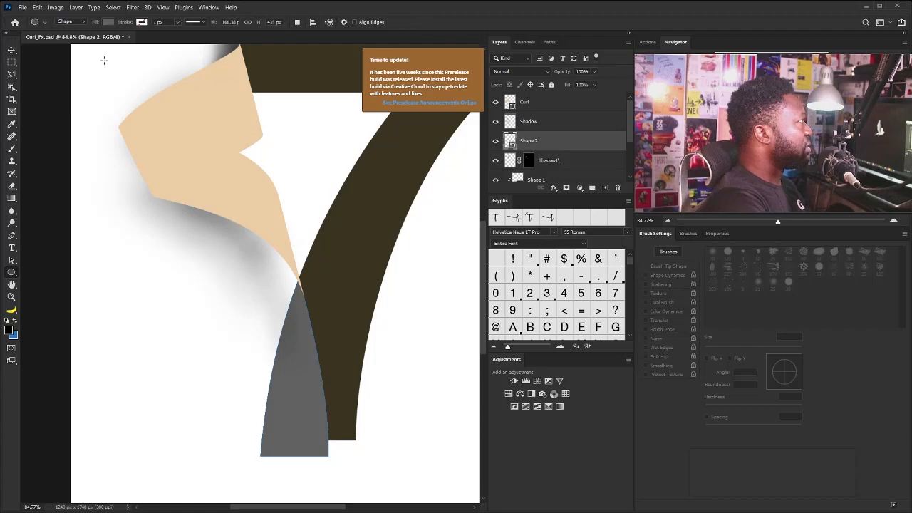
{"action": "left_click", "coordinate": [108, 22]}
{"action": "left_click", "coordinate": [57, 72]}
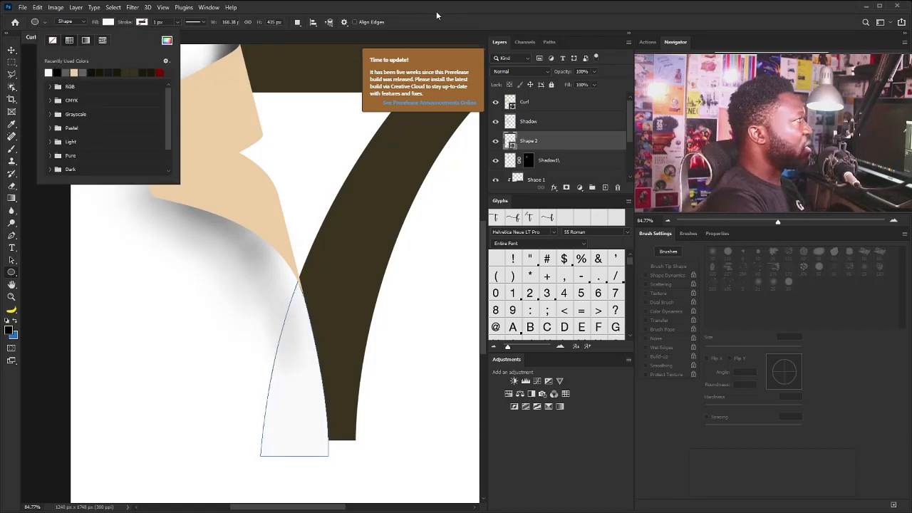
{"action": "left_click", "coordinate": [450, 24]}
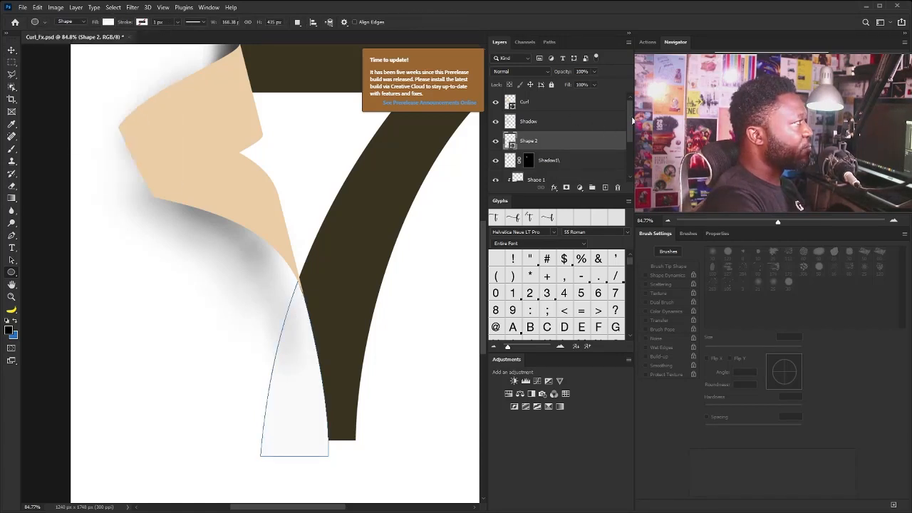
Darken the shadow on the Shadow layer along the curl's lower edge down to the 7's stem with the 100 px brush
{"action": "left_click", "coordinate": [540, 122]}
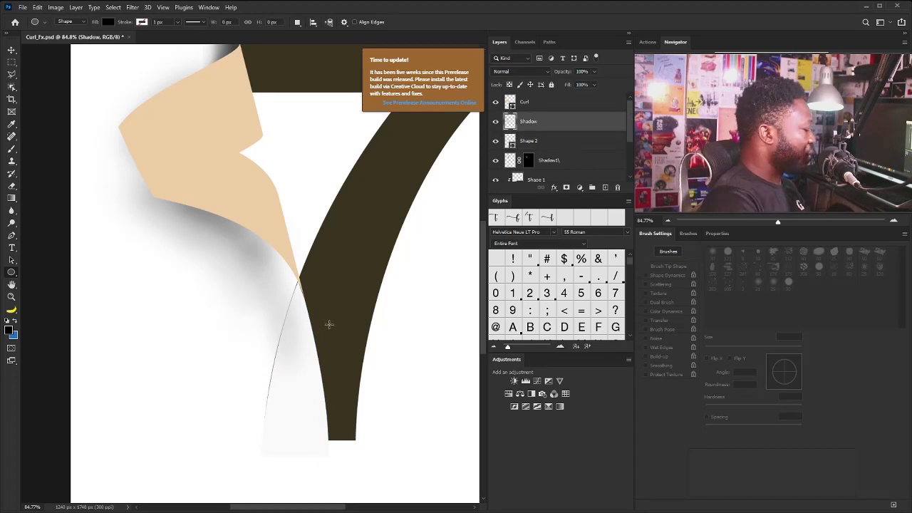
{"action": "key", "text": "b"}
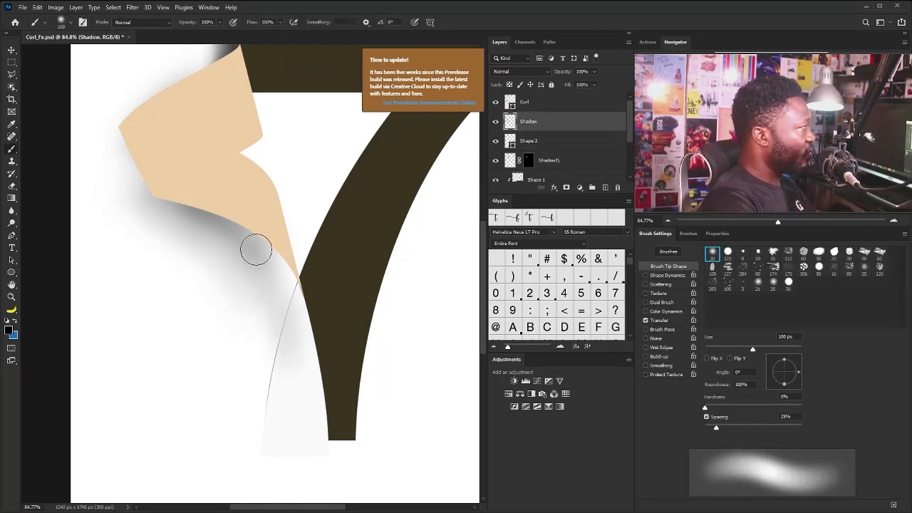
{"action": "left_click_drag", "start_coordinate": [266, 260], "coordinate": [295, 327]}
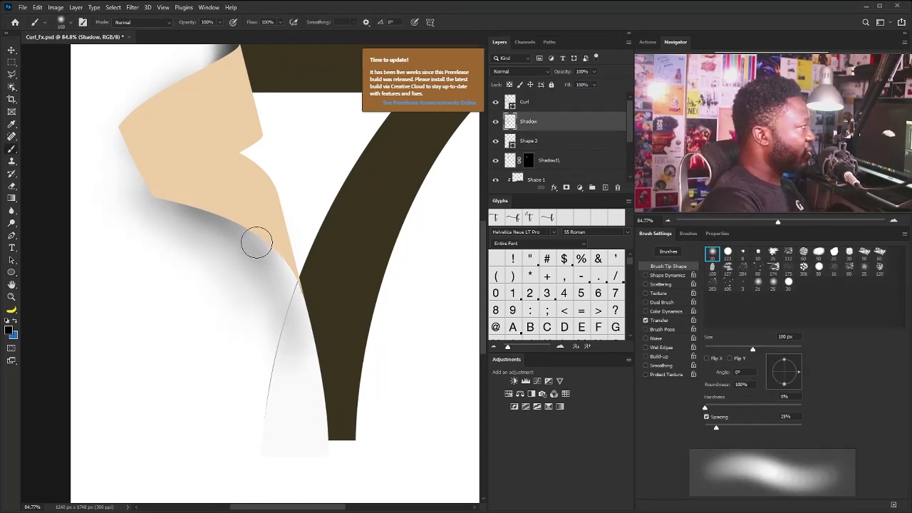
{"action": "mouse_move", "coordinate": [257, 243]}
{"action": "left_mouse_down"}
{"action": "mouse_move", "coordinate": [287, 306]}
{"action": "mouse_move", "coordinate": [269, 287]}
{"action": "mouse_move", "coordinate": [265, 301]}
{"action": "mouse_move", "coordinate": [268, 288]}
{"action": "mouse_move", "coordinate": [289, 293]}
{"action": "mouse_move", "coordinate": [276, 266]}
{"action": "mouse_move", "coordinate": [287, 319]}
{"action": "left_mouse_up"}
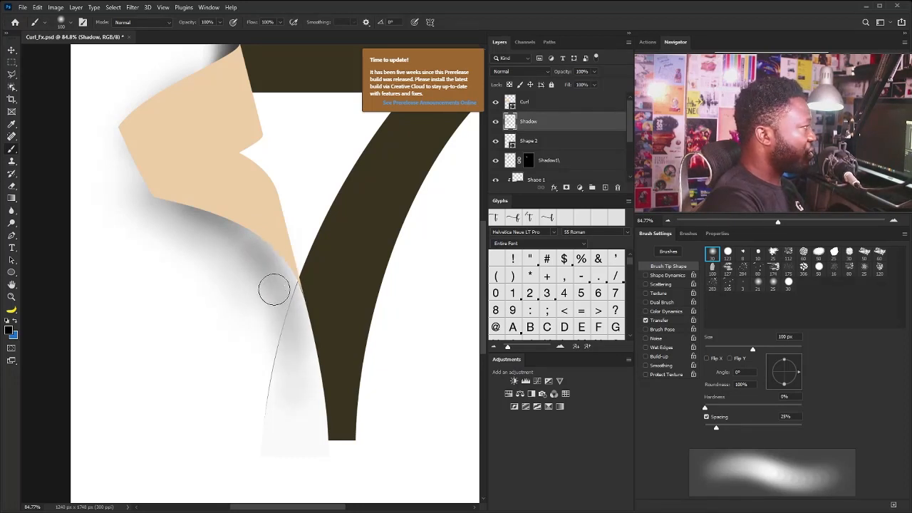
{"action": "mouse_move", "coordinate": [274, 289]}
{"action": "left_mouse_down"}
{"action": "mouse_move", "coordinate": [295, 315]}
{"action": "mouse_move", "coordinate": [314, 378]}
{"action": "mouse_move", "coordinate": [327, 275]}
{"action": "left_mouse_up"}
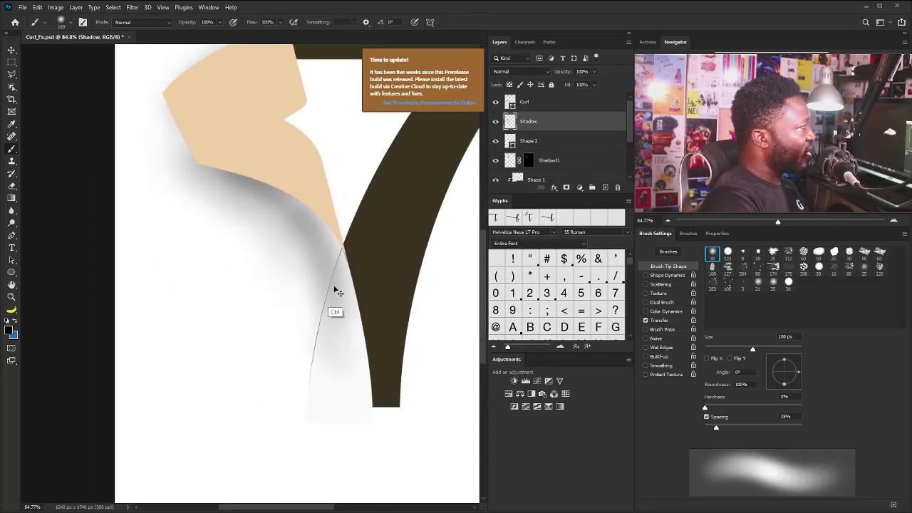
Enlarge Shape 2 slightly with Free Transform to cover the thin dark line along the 7's stem
{"action": "mouse_move", "coordinate": [336, 312]}
{"action": "left_mouse_down"}
{"action": "mouse_move", "coordinate": [380, 311]}
{"action": "mouse_move", "coordinate": [383, 325]}
{"action": "left_mouse_up"}
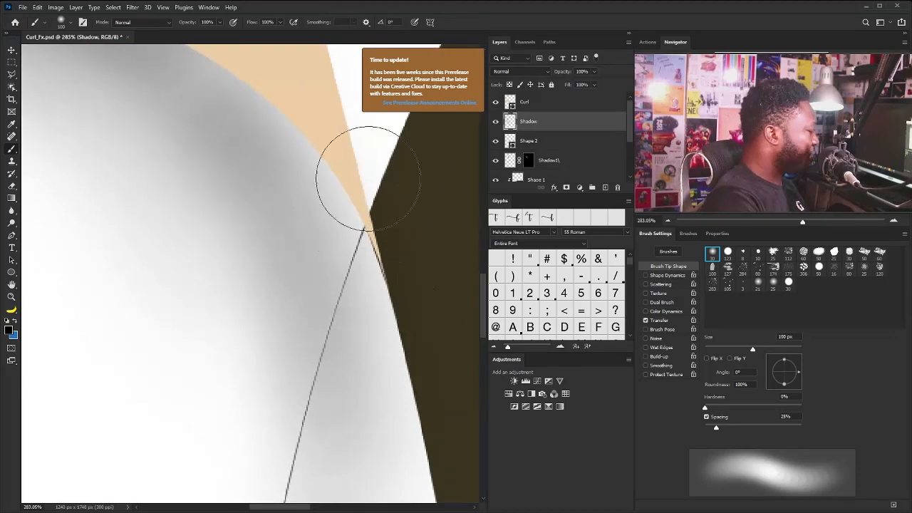
{"action": "key", "text": "v"}
{"action": "left_click_drag", "start_coordinate": [393, 238], "coordinate": [346, 277]}
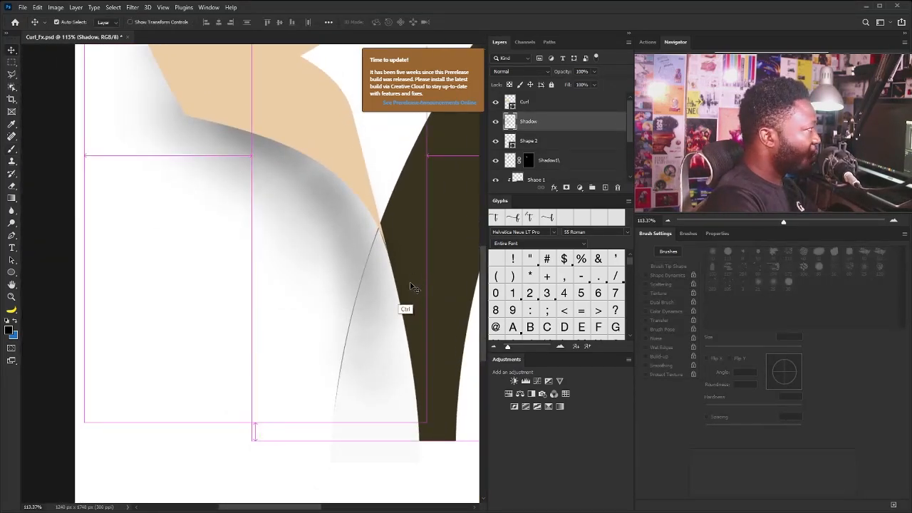
{"action": "key", "text": "ctrl+t"}
{"action": "key", "text": "Return"}
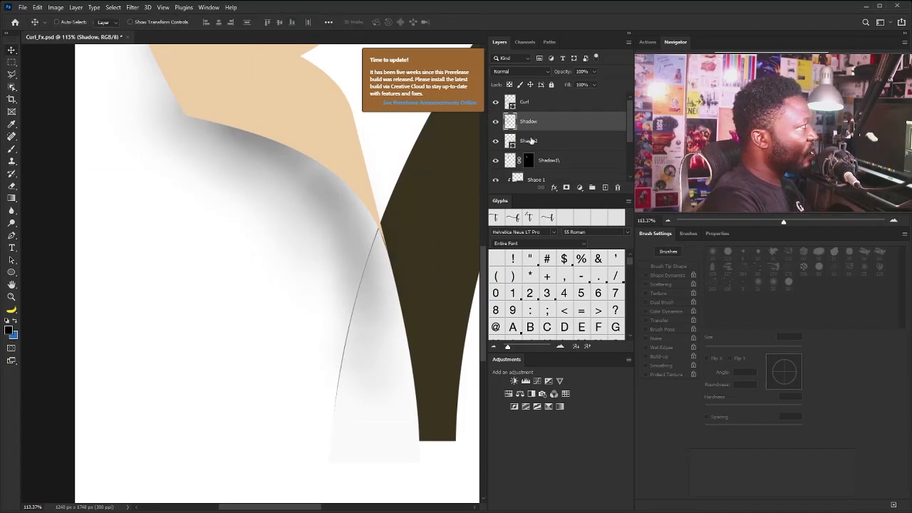
{"action": "left_click", "coordinate": [530, 141]}
{"action": "left_click", "coordinate": [495, 141]}
{"action": "left_click", "coordinate": [495, 141]}
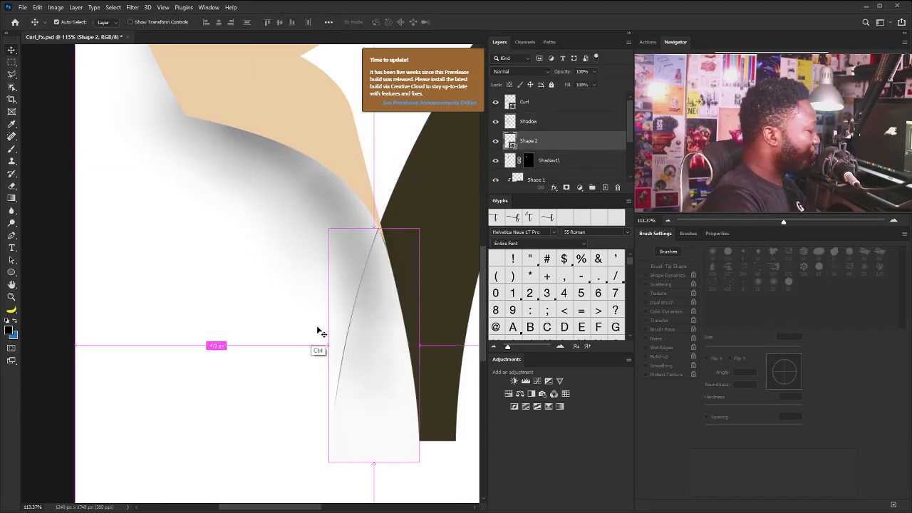
{"action": "key", "text": "ctrl+t"}
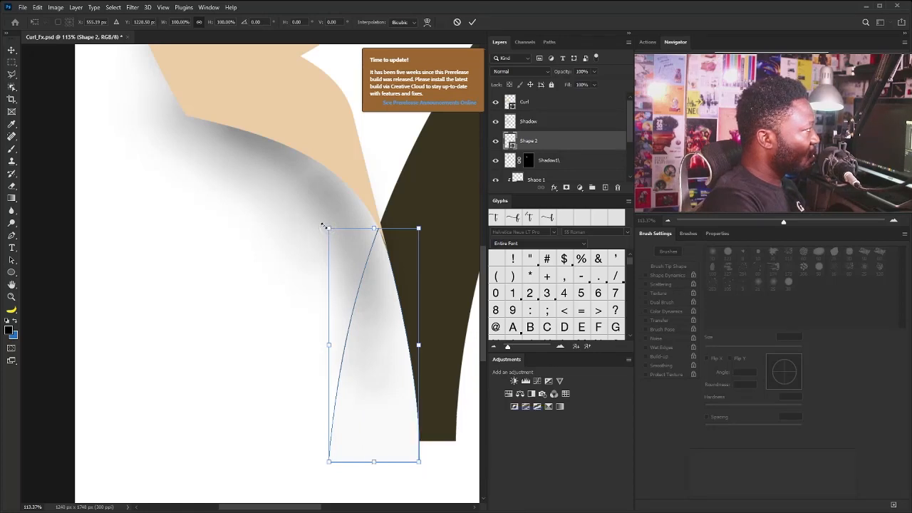
{"action": "left_click_drag", "start_coordinate": [329, 228], "coordinate": [327, 228]}
{"action": "key", "text": "Return"}
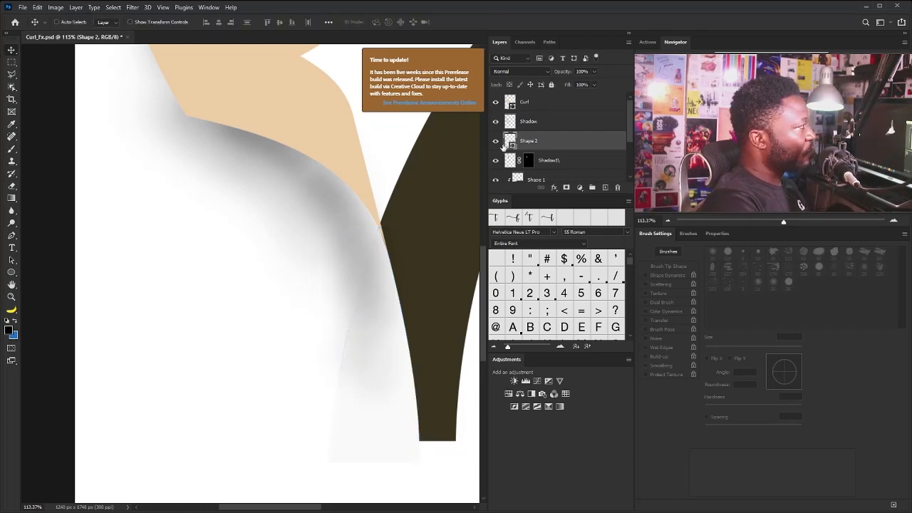
Paint more soft black shadow around the curl's lower tip on the Shadow layer with the 100 px brush
{"action": "left_click", "coordinate": [534, 122]}
{"action": "key", "text": "b"}
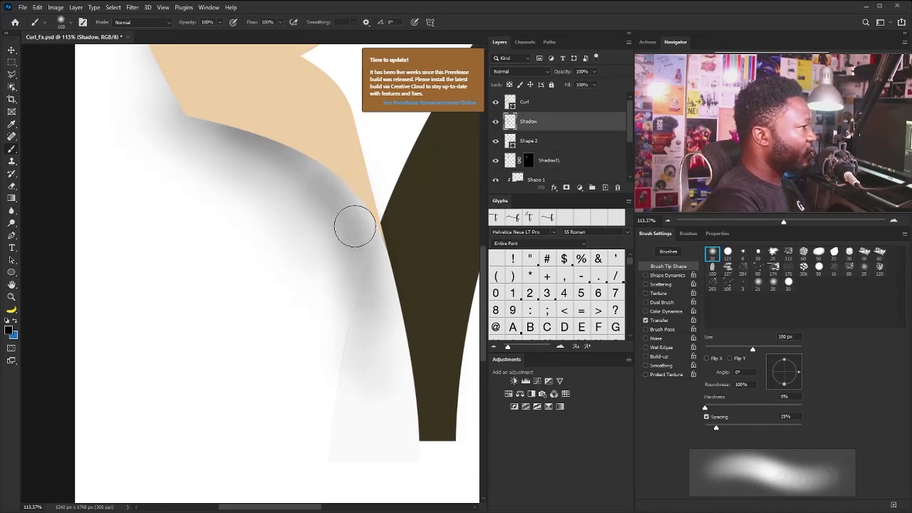
{"action": "mouse_move", "coordinate": [384, 287]}
{"action": "left_mouse_down"}
{"action": "mouse_move", "coordinate": [364, 258]}
{"action": "mouse_move", "coordinate": [357, 215]}
{"action": "mouse_move", "coordinate": [363, 237]}
{"action": "left_mouse_up"}
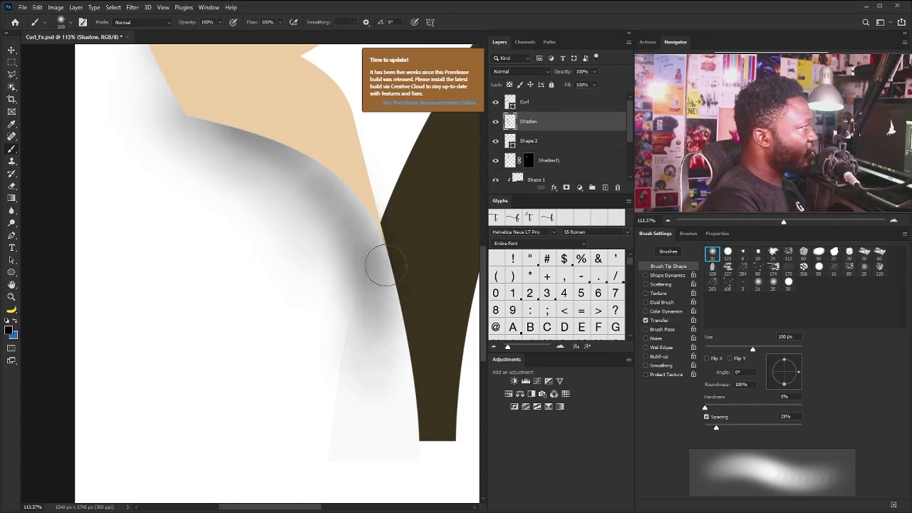
Add a new layer named Shadow_ directly above the Shadow layer and extend the layer list to show the whole stack
{"action": "scroll", "coordinate": [576, 147], "scroll_direction": "up", "scroll_amount": 3}
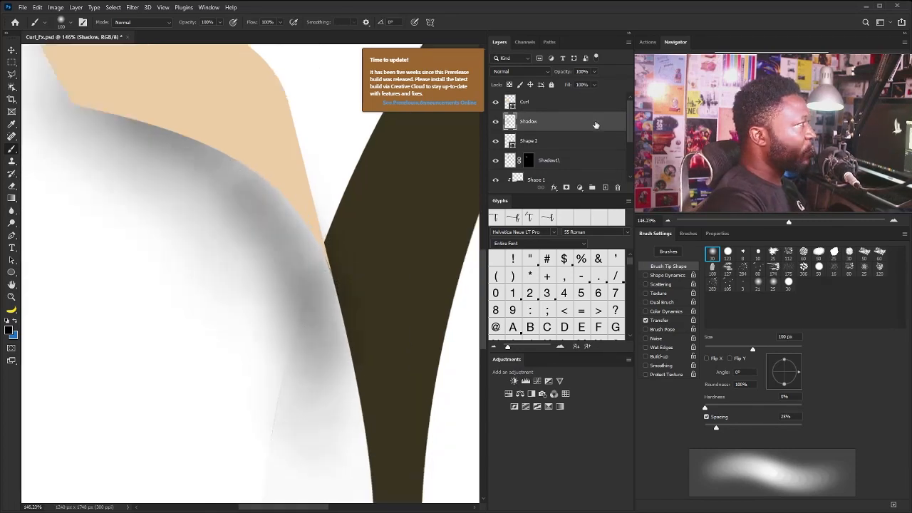
{"action": "left_click", "coordinate": [605, 187], "text": "alt"}
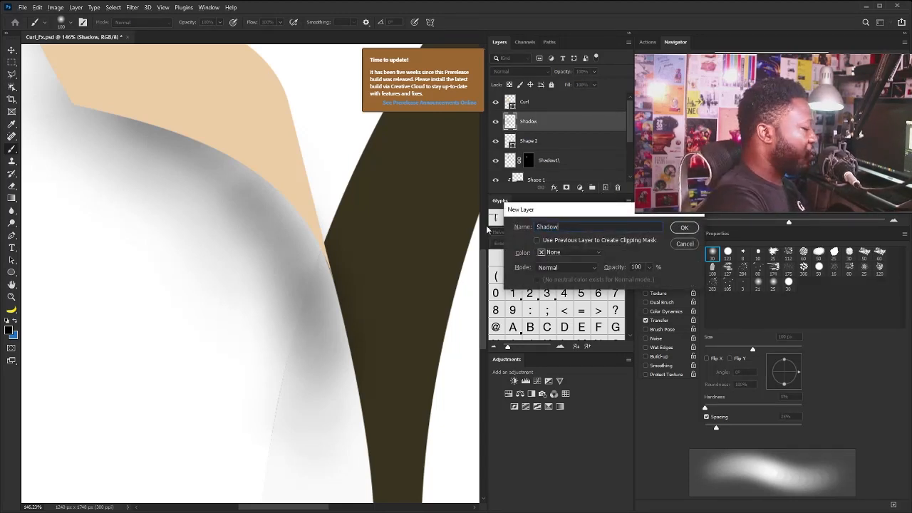
{"action": "left_click", "coordinate": [683, 228]}
{"action": "left_click_drag", "start_coordinate": [631, 123], "coordinate": [630, 133]}
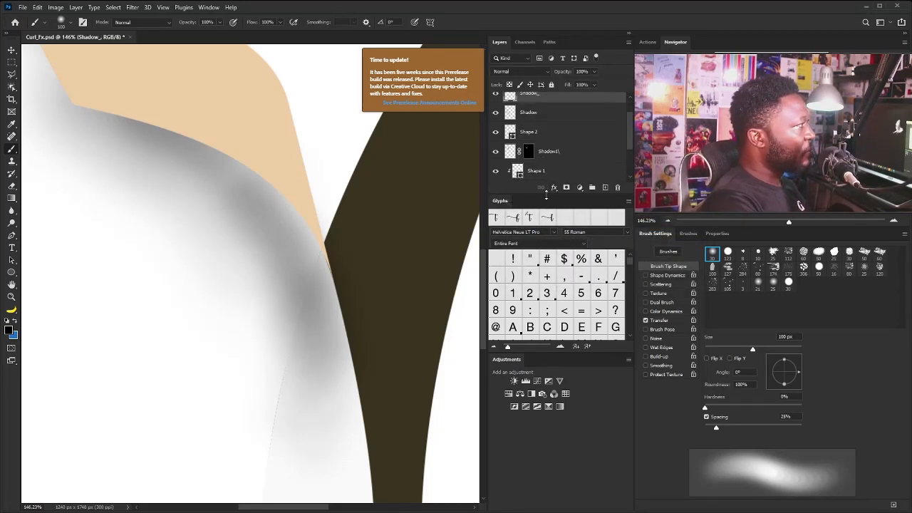
{"action": "left_click_drag", "start_coordinate": [545, 194], "coordinate": [537, 344]}
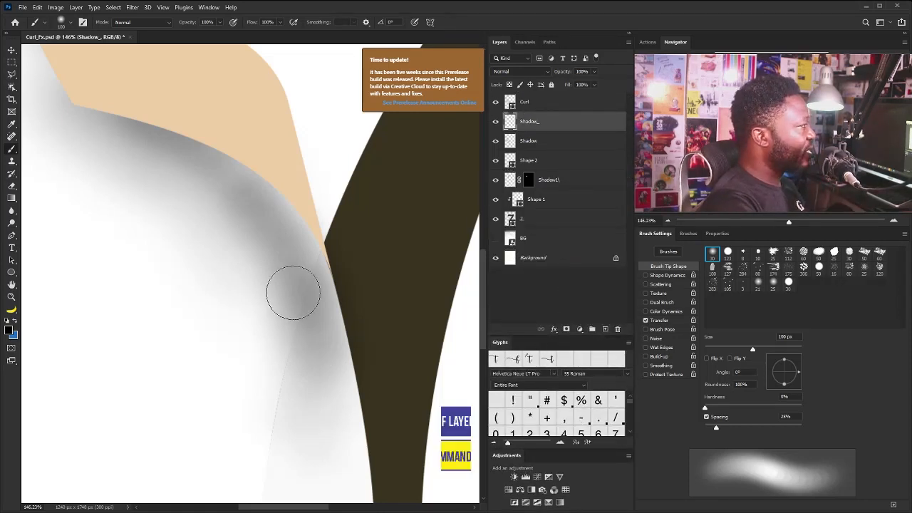
Load the outline of Shape 2 as a selection and rename that layer Bottom_Cut
{"action": "left_click", "coordinate": [511, 164], "text": "ctrl"}
{"action": "double_click", "coordinate": [529, 161]}
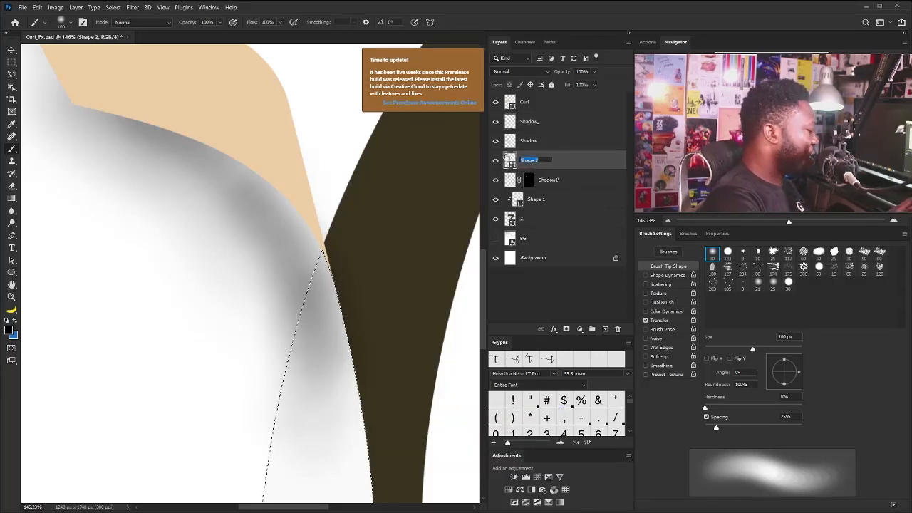
{"action": "type", "text": "Bo"}
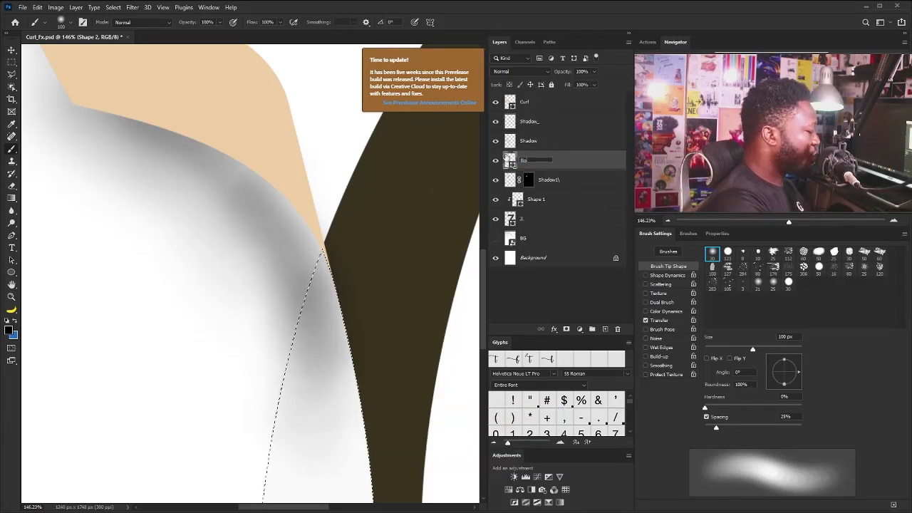
{"action": "type", "text": "ttom"}
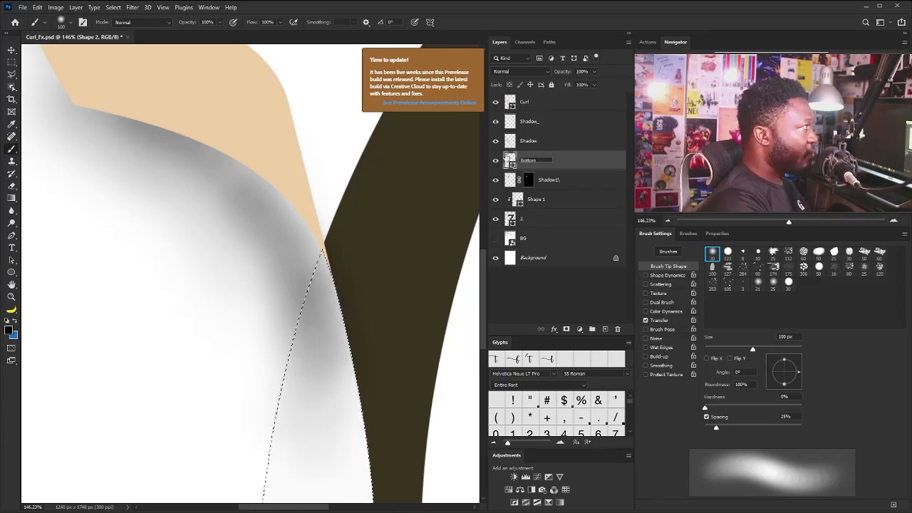
{"action": "type", "text": "_Cut"}
{"action": "key", "text": "Return"}
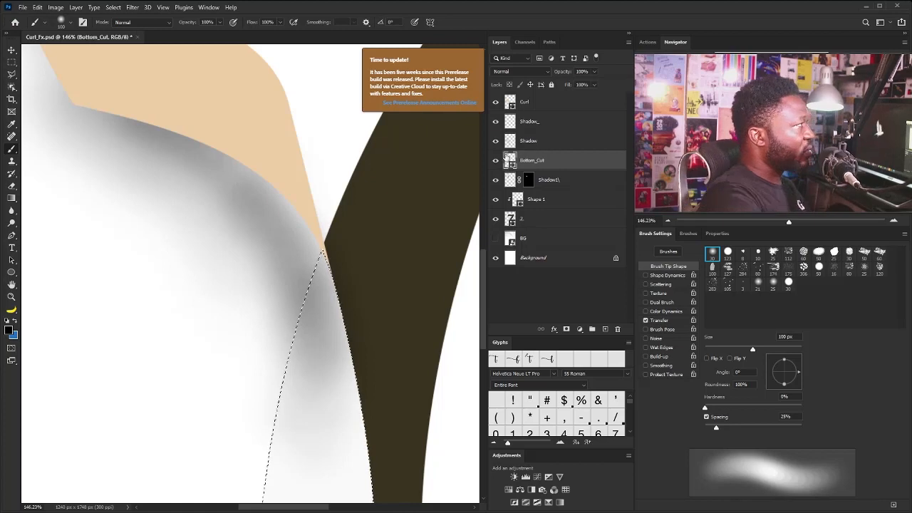
Add a layer mask to the Shadow_ layer from the active selection of the cut-out's outline
{"action": "left_click", "coordinate": [543, 123]}
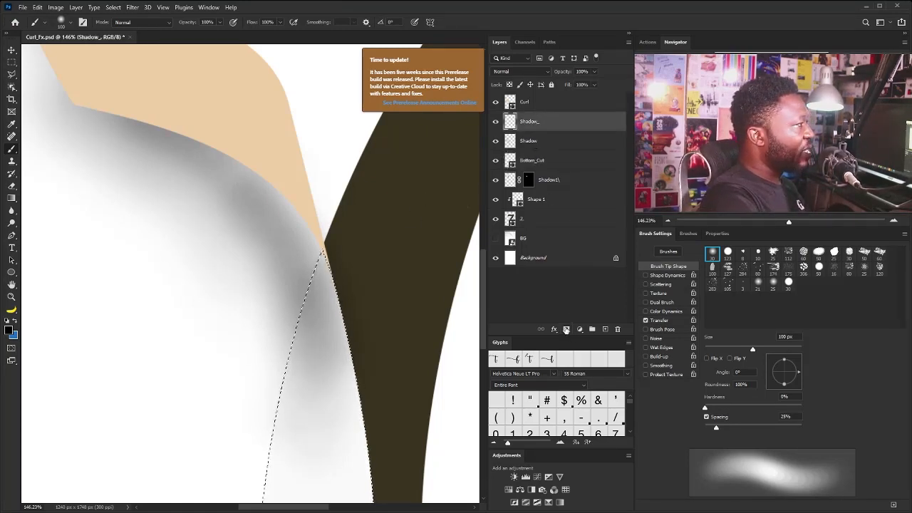
{"action": "left_click", "coordinate": [567, 329]}
{"action": "scroll", "coordinate": [290, 247], "scroll_direction": "down", "scroll_amount": 3}
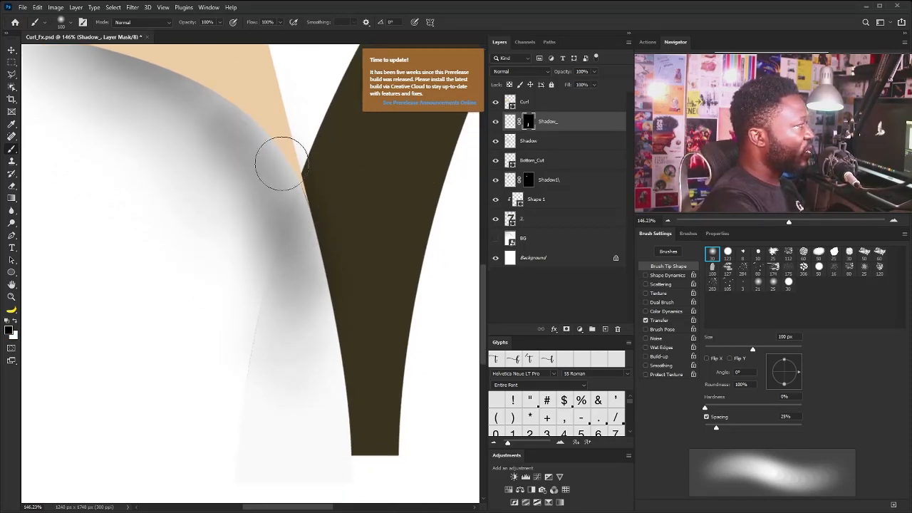
Paint soft black shadow on the masked Shadow_ layer below the curl's tip and down the stem edge, enlarging the brush to 175 px
{"action": "left_click", "coordinate": [509, 121]}
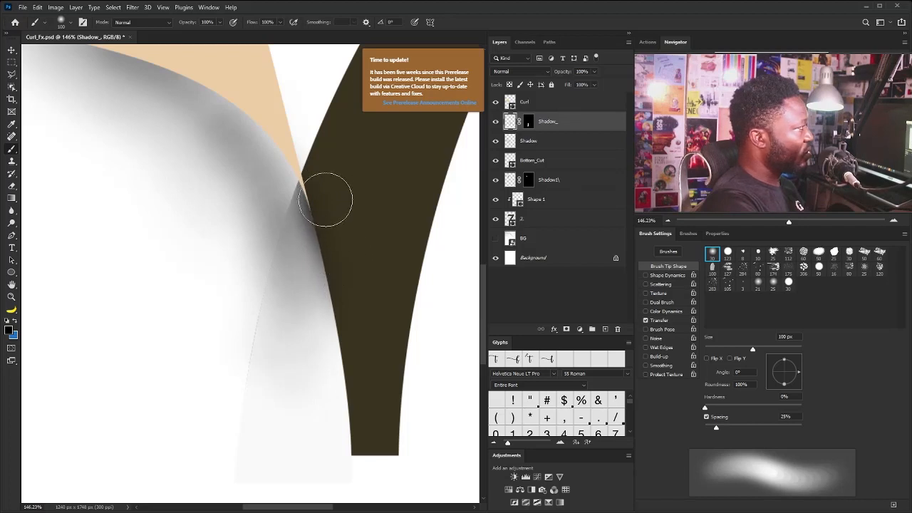
{"action": "mouse_move", "coordinate": [333, 207]}
{"action": "left_mouse_down"}
{"action": "mouse_move", "coordinate": [332, 244]}
{"action": "mouse_move", "coordinate": [329, 217]}
{"action": "left_mouse_up"}
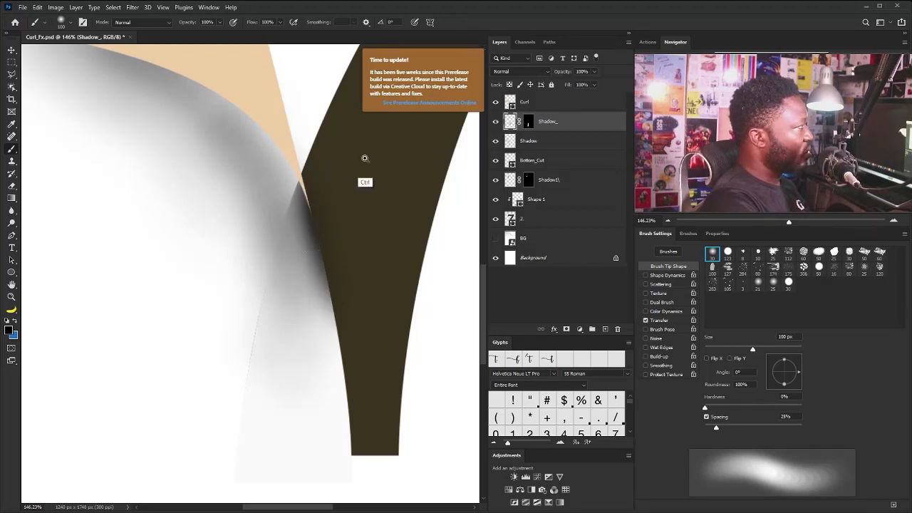
{"action": "left_click_drag", "start_coordinate": [360, 158], "coordinate": [336, 167]}
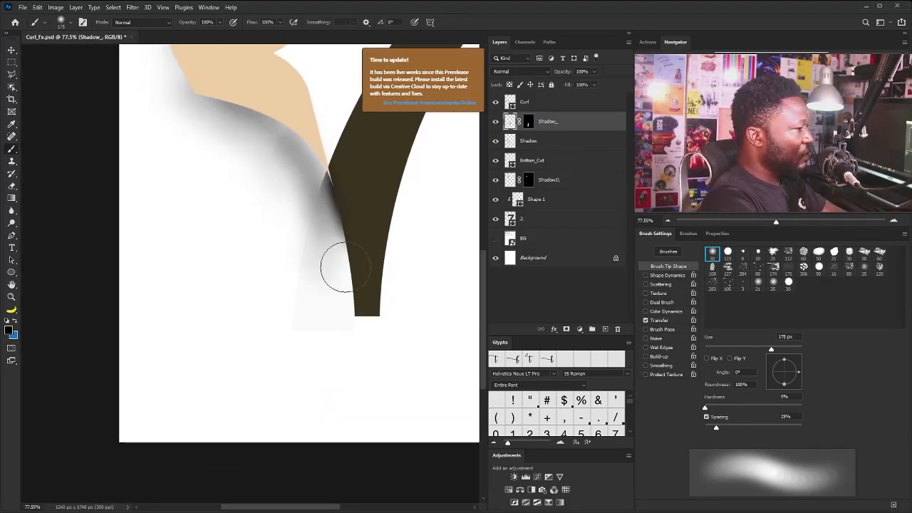
{"action": "mouse_move", "coordinate": [351, 251]}
{"action": "left_mouse_down"}
{"action": "mouse_move", "coordinate": [351, 310]}
{"action": "mouse_move", "coordinate": [344, 288]}
{"action": "left_mouse_up"}
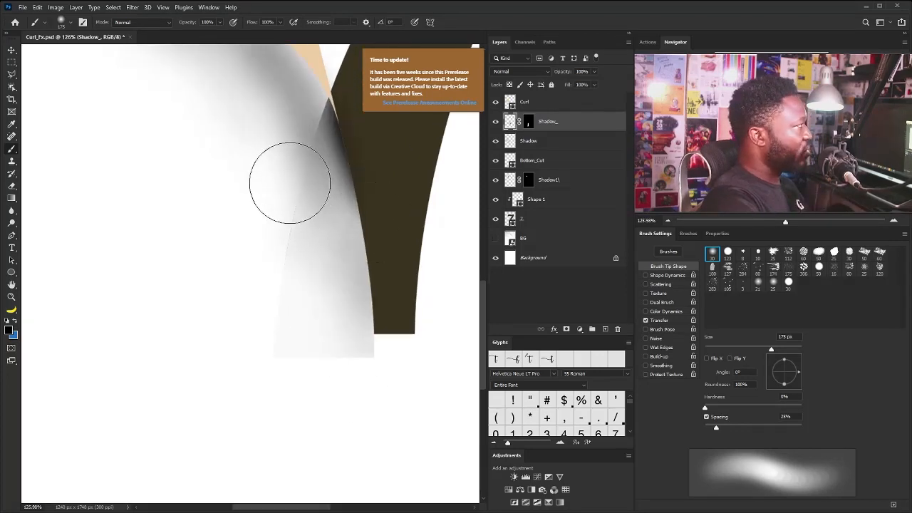
{"action": "left_click_drag", "start_coordinate": [289, 183], "coordinate": [273, 249]}
{"action": "left_click_drag", "start_coordinate": [368, 191], "coordinate": [377, 263]}
{"action": "left_click_drag", "start_coordinate": [397, 194], "coordinate": [367, 242]}
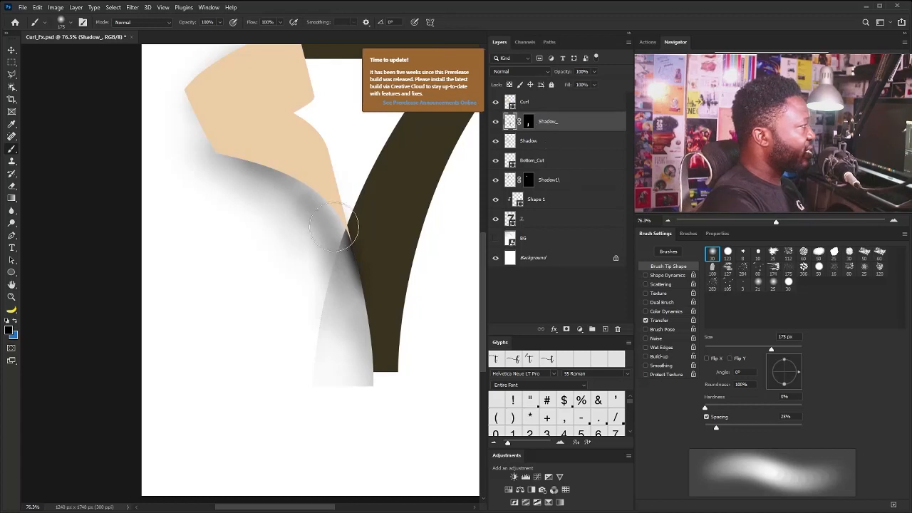
Paint soft black on the Shadow_ layer's mask with a 175 px brush to fade the shadow over the flap's outer side
{"action": "left_click", "coordinate": [528, 122]}
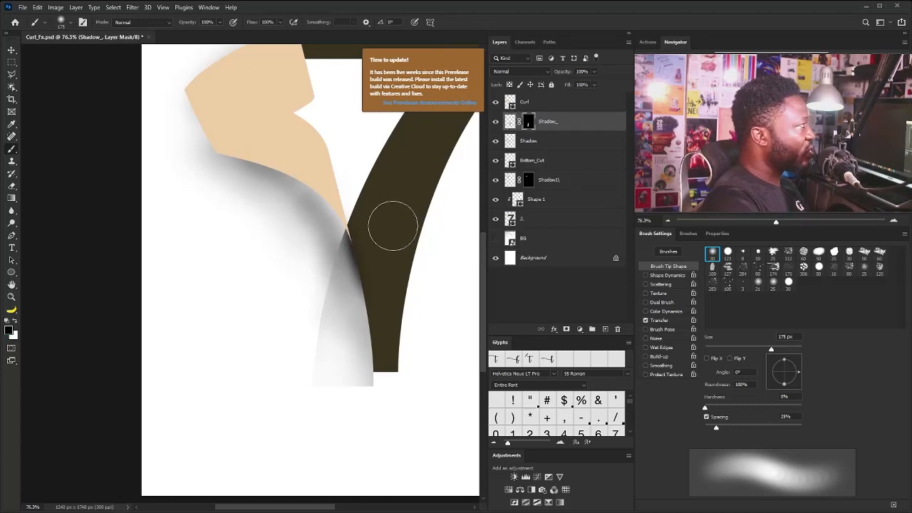
{"action": "key", "text": "bracketleft"}
{"action": "key", "text": "bracketleft"}
{"action": "key", "text": "bracketleft"}
{"action": "key", "text": "bracketright"}
{"action": "key", "text": "bracketright"}
{"action": "key", "text": "bracketleft"}
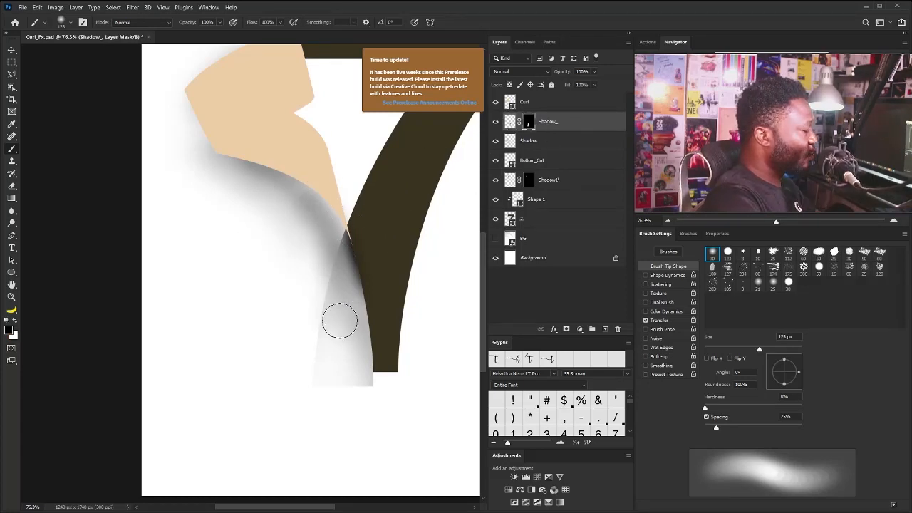
{"action": "key", "text": "bracketright"}
{"action": "key", "text": "bracketright"}
{"action": "key", "text": "bracketright"}
{"action": "key", "text": "bracketright"}
{"action": "key", "text": "bracketleft"}
{"action": "key", "text": "bracketleft"}
{"action": "key", "text": "bracketleft"}
{"action": "key", "text": "bracketleft"}
{"action": "key", "text": "bracketleft"}
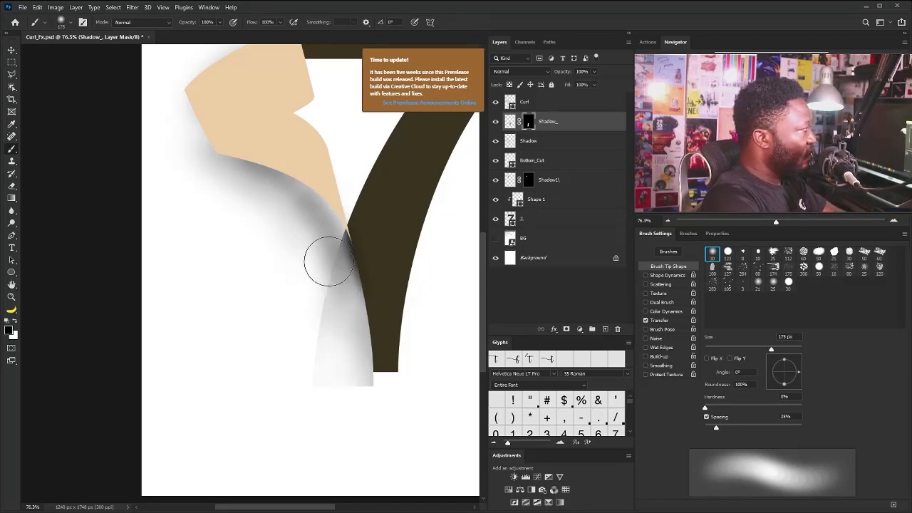
{"action": "key", "text": "bracketright"}
{"action": "key", "text": "bracketright"}
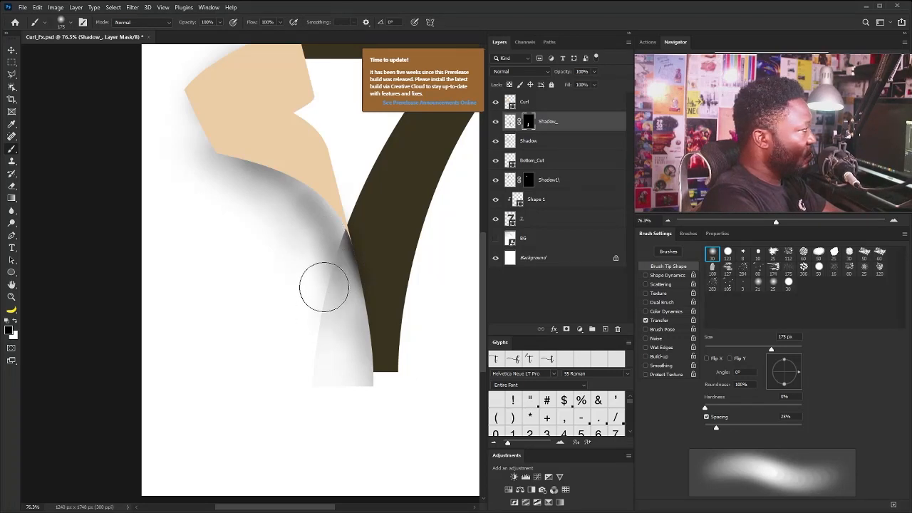
{"action": "left_click_drag", "start_coordinate": [362, 299], "coordinate": [373, 315]}
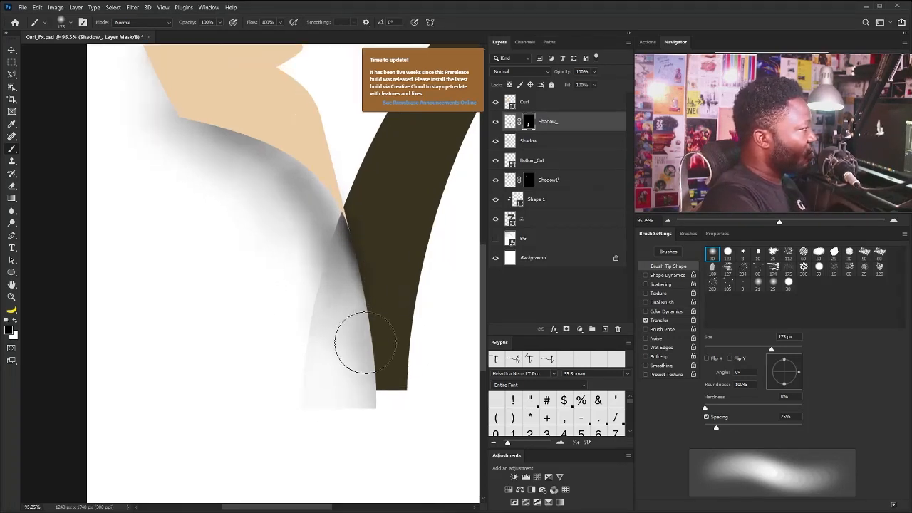
Load the outline of Bottom_Cut as a selection and add a new layer named Shadow_Bottom directly above it
{"action": "left_click", "coordinate": [510, 122]}
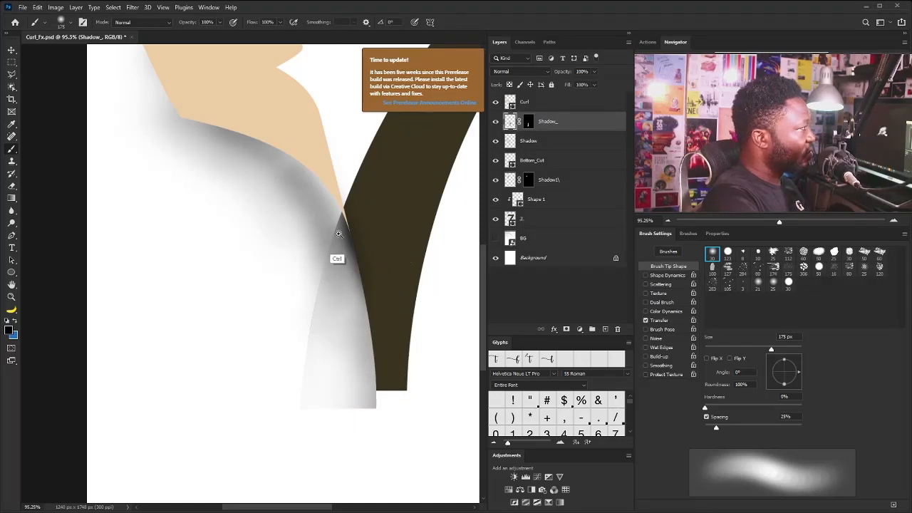
{"action": "left_click_drag", "start_coordinate": [340, 237], "coordinate": [426, 221]}
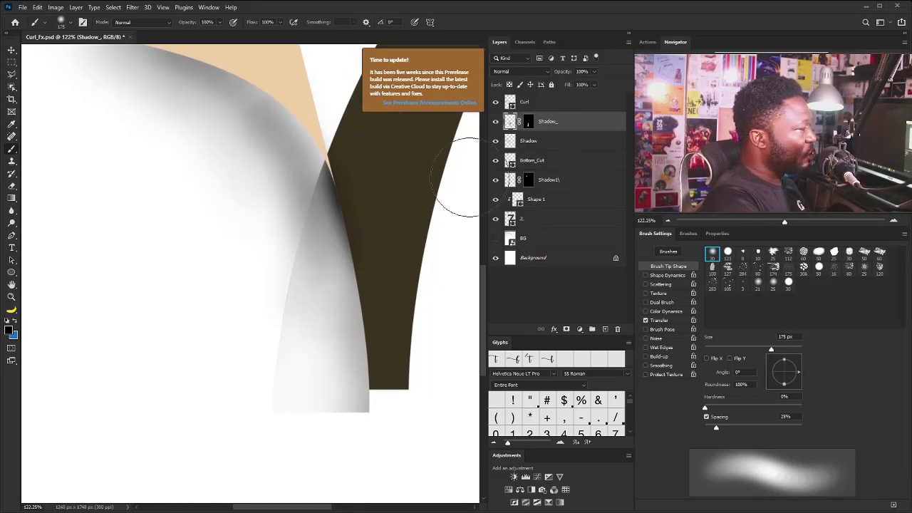
{"action": "left_click", "coordinate": [512, 163], "text": "ctrl"}
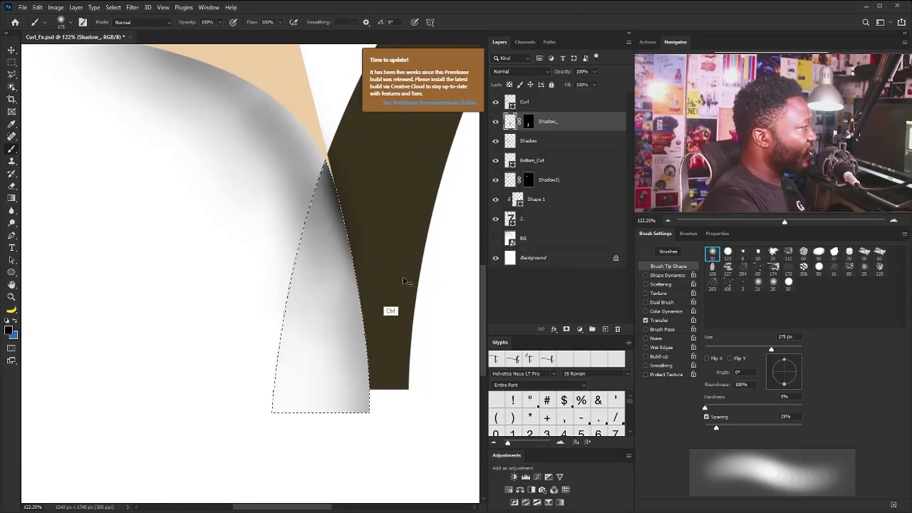
{"action": "left_click", "coordinate": [540, 159]}
{"action": "key", "text": "ctrl+shift+n"}
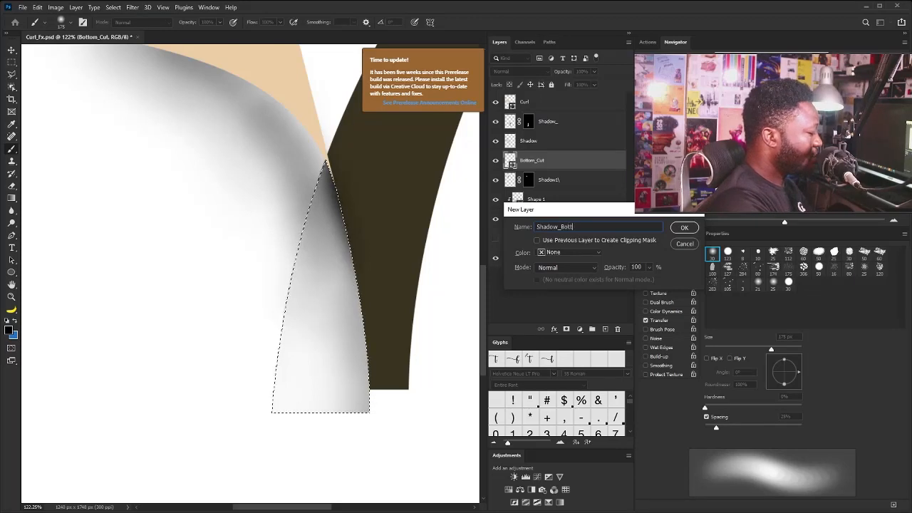
{"action": "key", "text": "Return"}
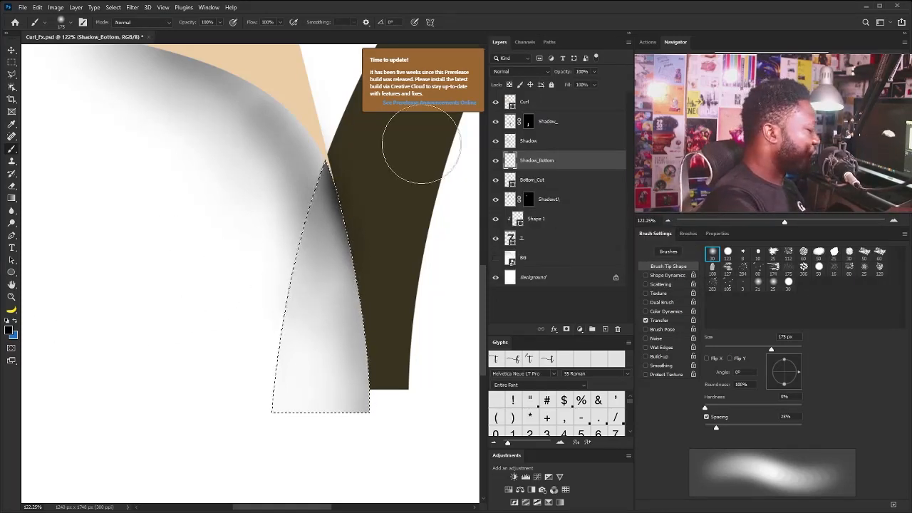
Fill the selection with black on Shadow_Bottom, move the layer beneath Bottom_Cut and clear the selection
{"action": "key", "text": "alt+BackSpace"}
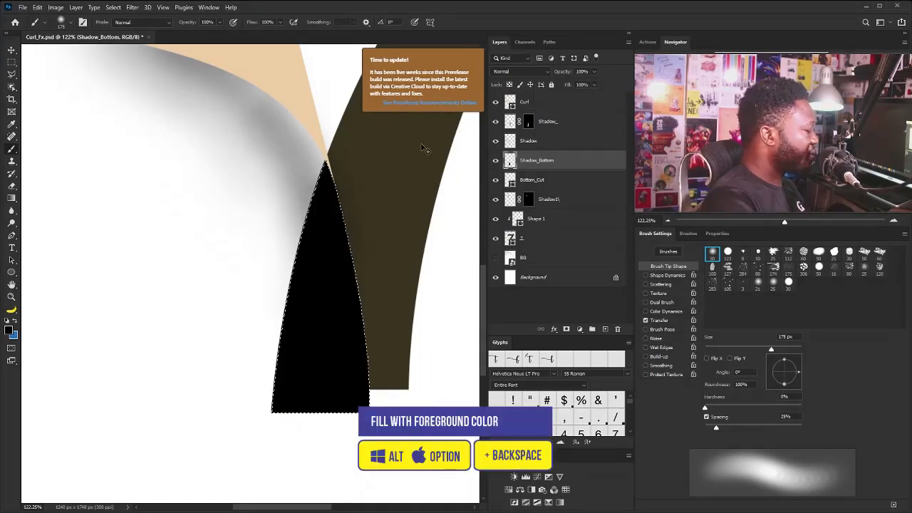
{"action": "left_click_drag", "start_coordinate": [561, 162], "coordinate": [550, 189]}
{"action": "key", "text": "v"}
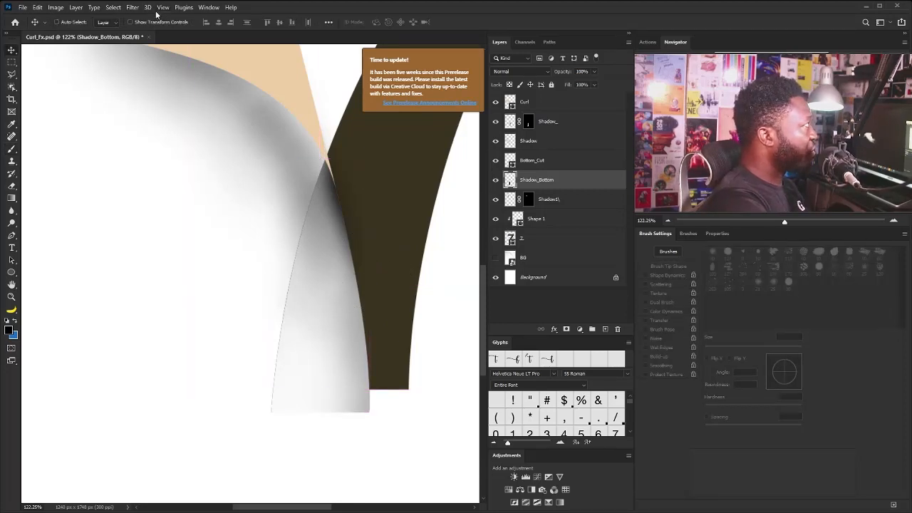
Apply a Gaussian Blur with a 3.0 pixel radius to the Shadow_Bottom layer
{"action": "left_click", "coordinate": [133, 7]}
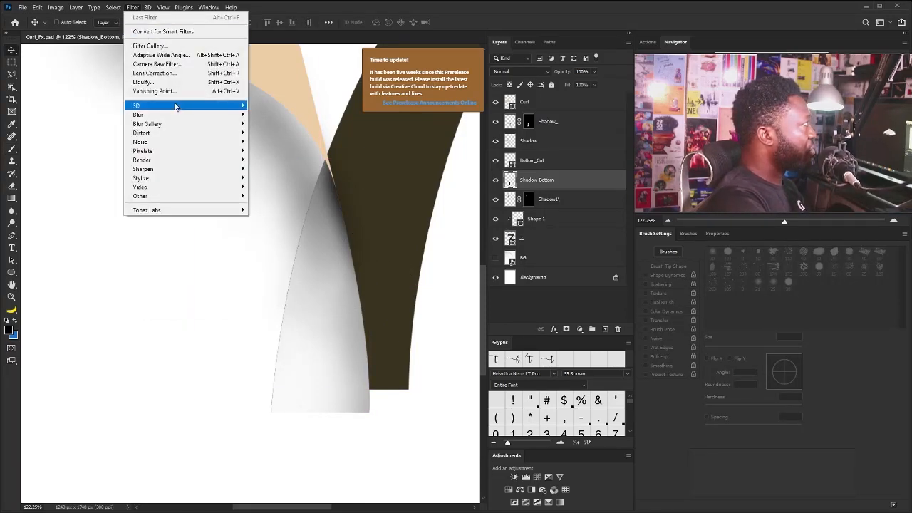
{"action": "mouse_move", "coordinate": [176, 116]}
{"action": "left_click", "coordinate": [96, 151]}
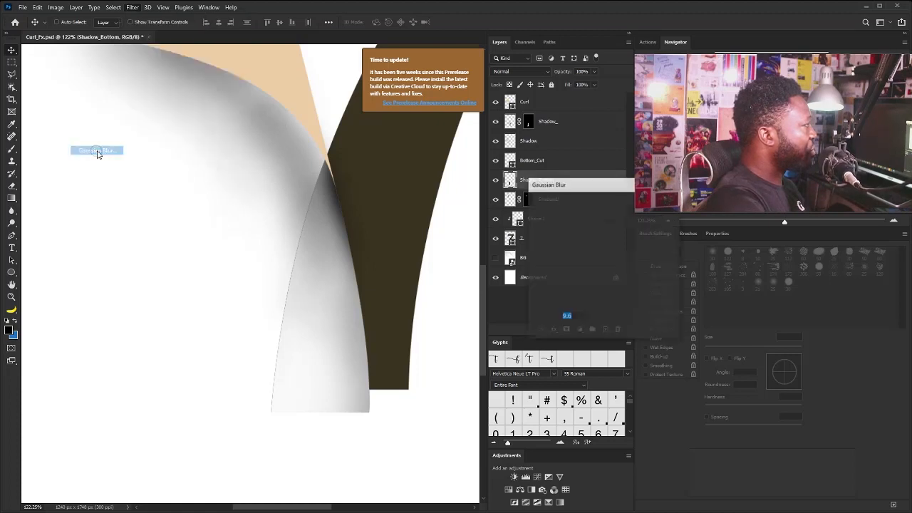
{"action": "left_click_drag", "start_coordinate": [566, 330], "coordinate": [551, 334]}
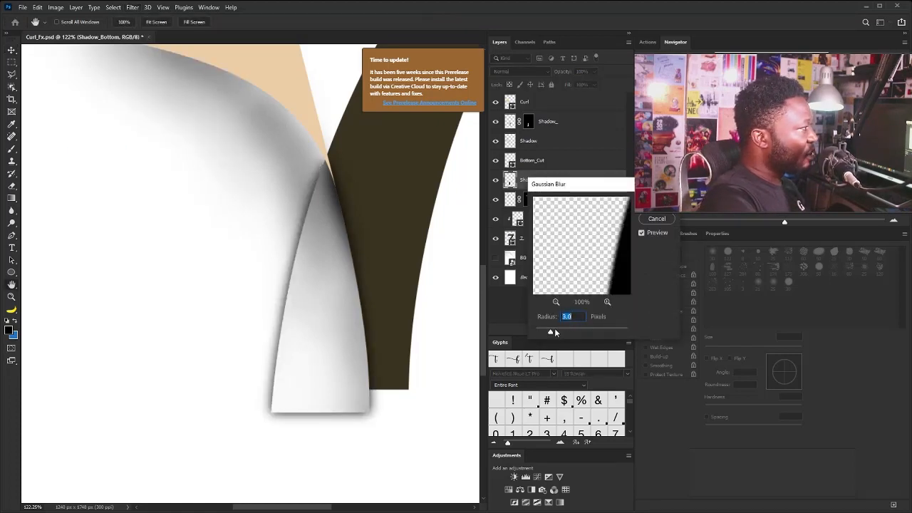
{"action": "left_click", "coordinate": [663, 215]}
Skew Shadow_Bottom vertically by about 6°, lowering its stem side so the shadow shows below the flap's bottom edge
{"action": "key", "text": "ctrl"}
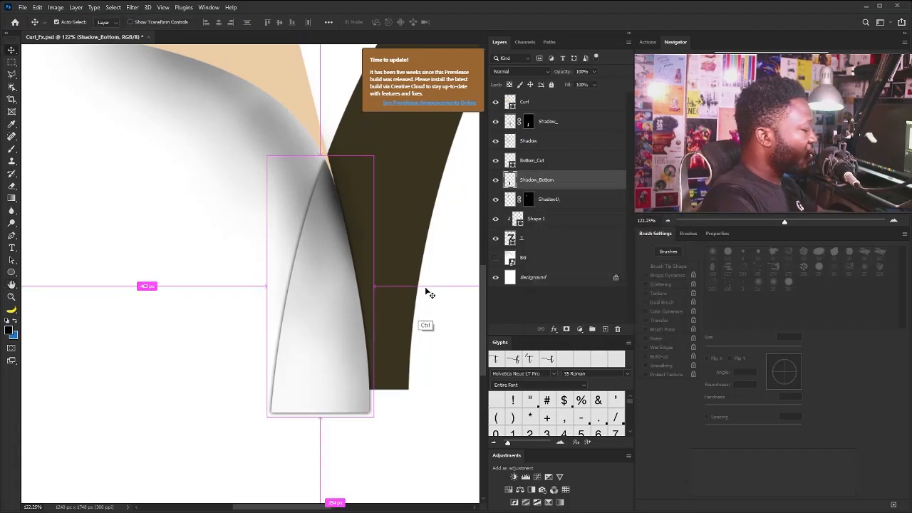
{"action": "key", "text": "ctrl+t"}
{"action": "right_click", "coordinate": [346, 237]}
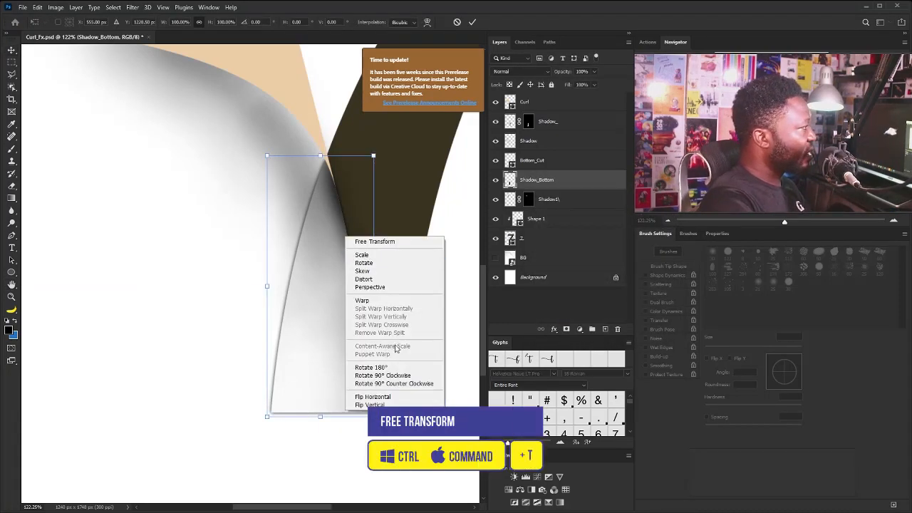
{"action": "left_click", "coordinate": [390, 264]}
{"action": "right_click", "coordinate": [338, 274]}
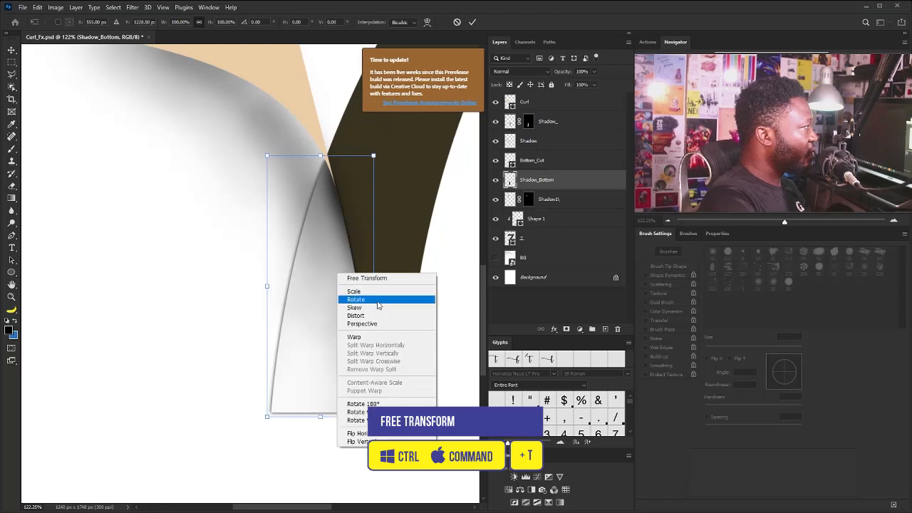
{"action": "left_click", "coordinate": [378, 311]}
{"action": "left_click_drag", "start_coordinate": [375, 288], "coordinate": [373, 301]}
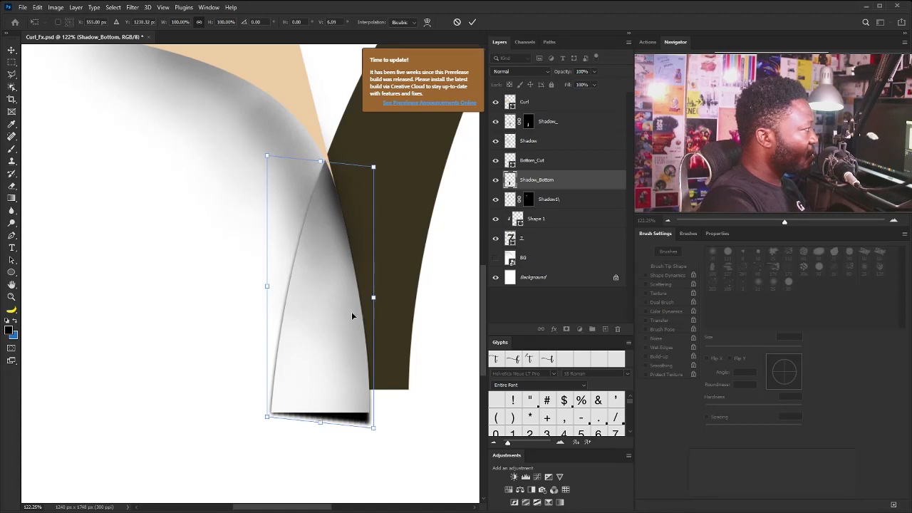
{"action": "key", "text": "Return"}
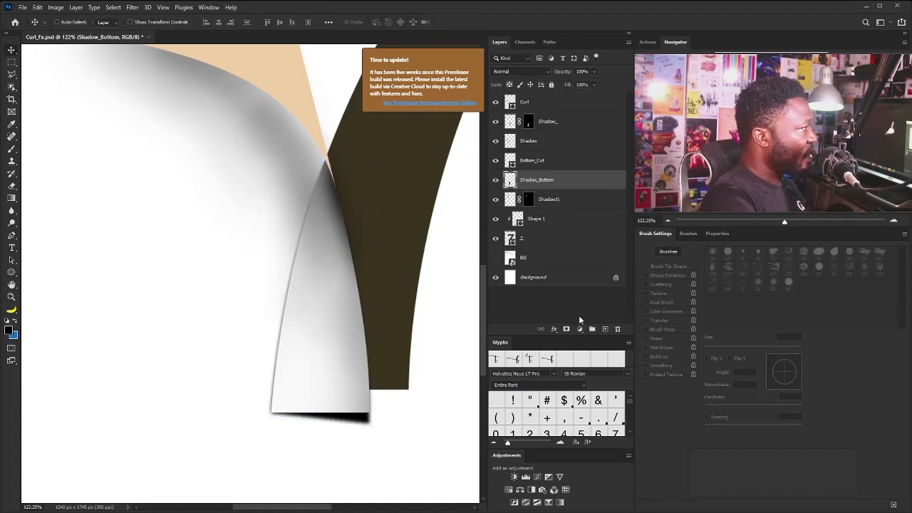
Add a layer mask to Shadow_Bottom and hide the shadow along the flap's left edge with a 175 px soft brush
{"action": "left_click", "coordinate": [567, 329]}
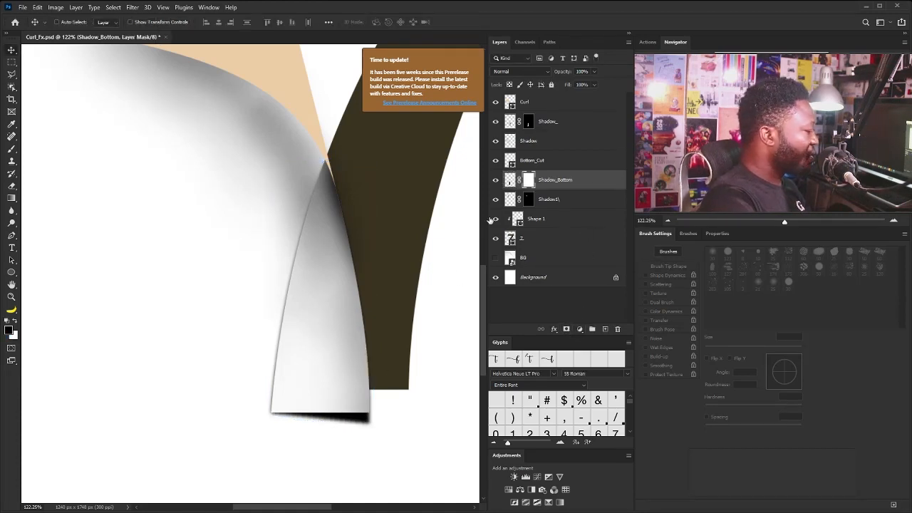
{"action": "key", "text": "b"}
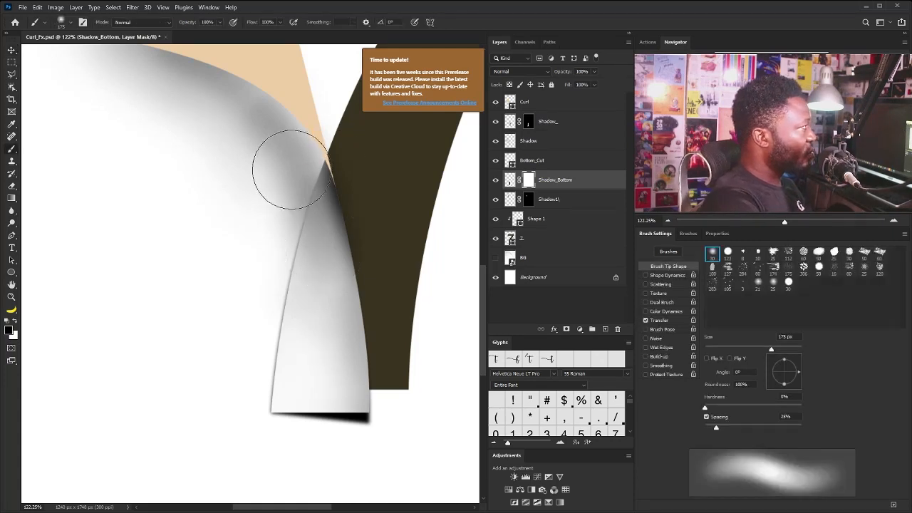
{"action": "mouse_move", "coordinate": [294, 137]}
{"action": "left_mouse_down"}
{"action": "mouse_move", "coordinate": [247, 329]}
{"action": "mouse_move", "coordinate": [267, 275]}
{"action": "mouse_move", "coordinate": [262, 333]}
{"action": "left_mouse_up"}
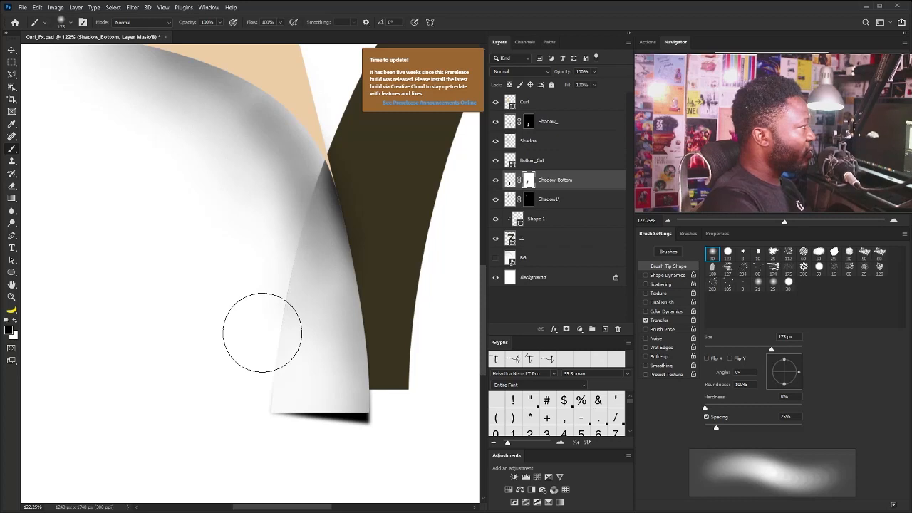
{"action": "left_click_drag", "start_coordinate": [262, 333], "coordinate": [228, 375]}
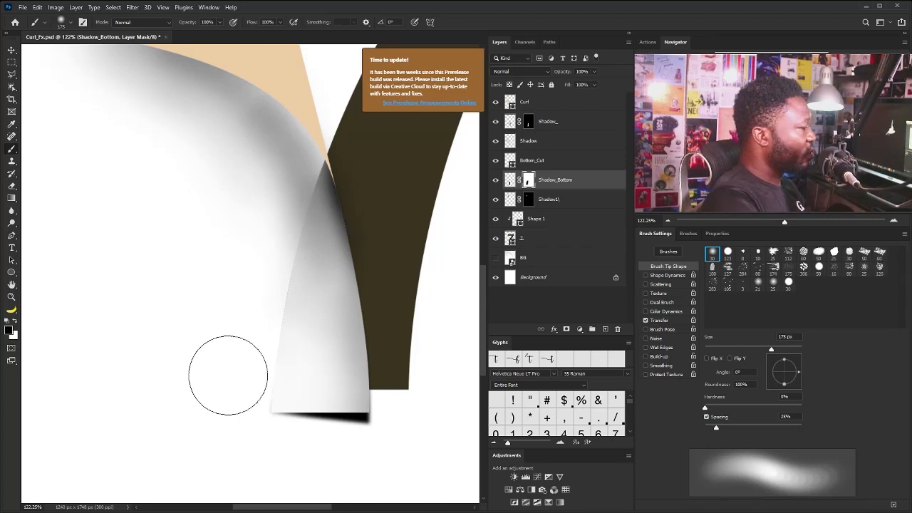
{"action": "mouse_move", "coordinate": [347, 315]}
{"action": "left_mouse_down"}
{"action": "mouse_move", "coordinate": [364, 330]}
{"action": "mouse_move", "coordinate": [343, 342]}
{"action": "mouse_move", "coordinate": [356, 350]}
{"action": "mouse_move", "coordinate": [351, 359]}
{"action": "mouse_move", "coordinate": [391, 368]}
{"action": "left_mouse_up"}
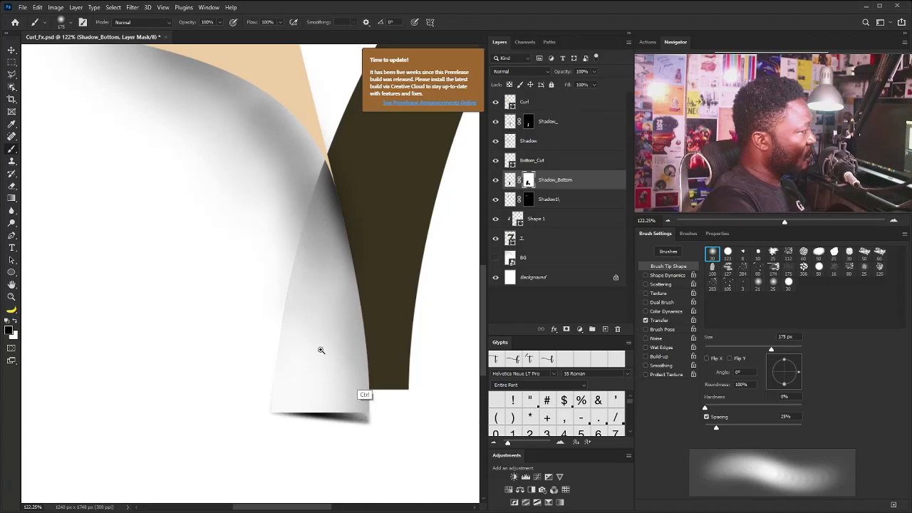
Fade the right end of the shadow beneath the flap with a 100 px soft brush and lower Shadow_Bottom's opacity to about 77%
{"action": "mouse_move", "coordinate": [320, 350]}
{"action": "left_mouse_down"}
{"action": "mouse_move", "coordinate": [383, 380]}
{"action": "mouse_move", "coordinate": [375, 378]}
{"action": "left_mouse_up"}
{"action": "key", "text": "["}
{"action": "key", "text": "["}
{"action": "key", "text": "["}
{"action": "key", "text": "["}
{"action": "key", "text": "["}
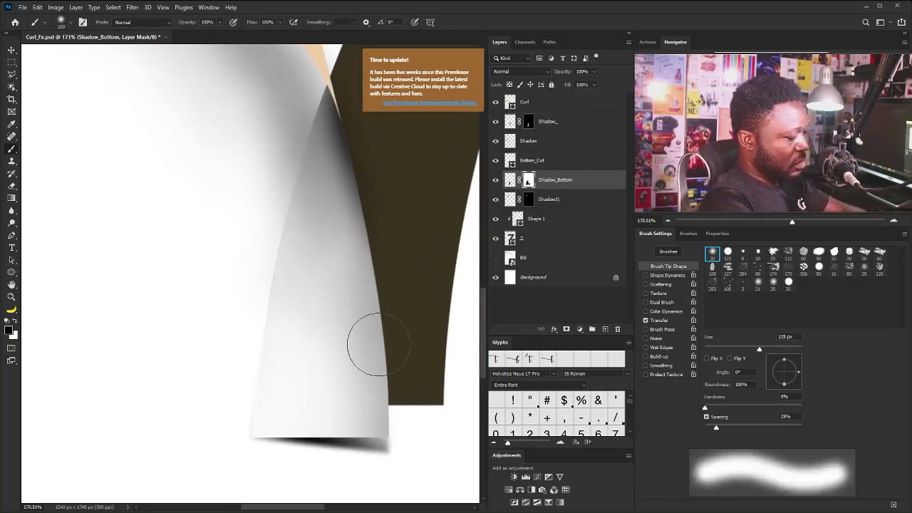
{"action": "key", "text": "]"}
{"action": "key", "text": "]"}
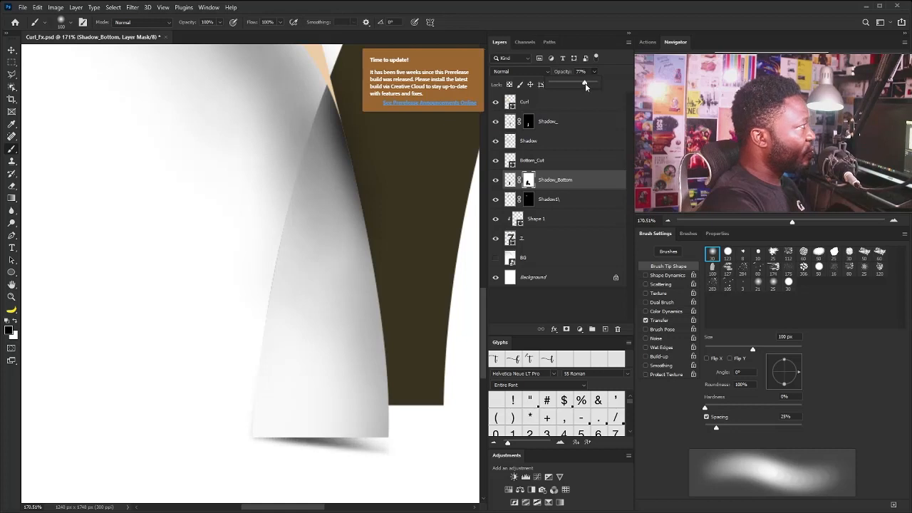
{"action": "left_click_drag", "start_coordinate": [583, 83], "coordinate": [586, 86]}
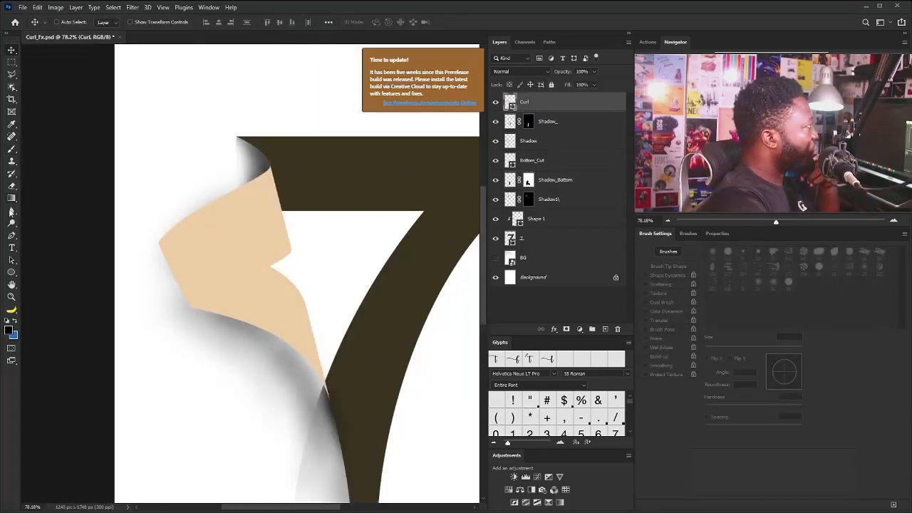
Change the fill of the Curl shape to white using a recently used color
{"action": "left_click", "coordinate": [16, 272]}
{"action": "left_click", "coordinate": [108, 22]}
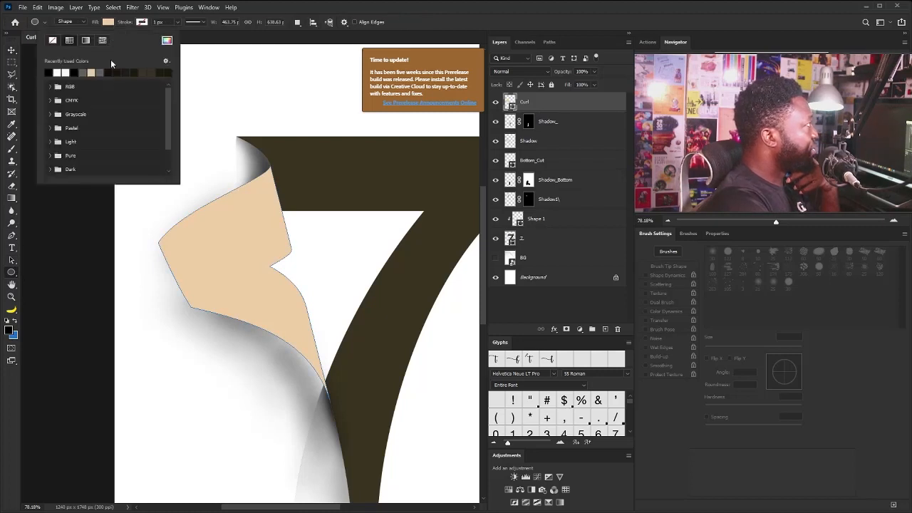
{"action": "left_click", "coordinate": [61, 72]}
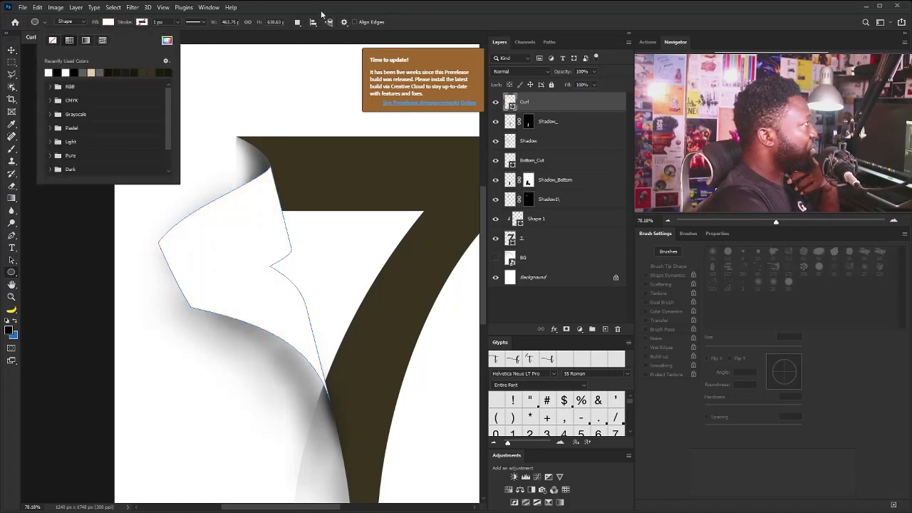
{"action": "left_click", "coordinate": [219, 32]}
{"action": "left_click", "coordinate": [14, 51]}
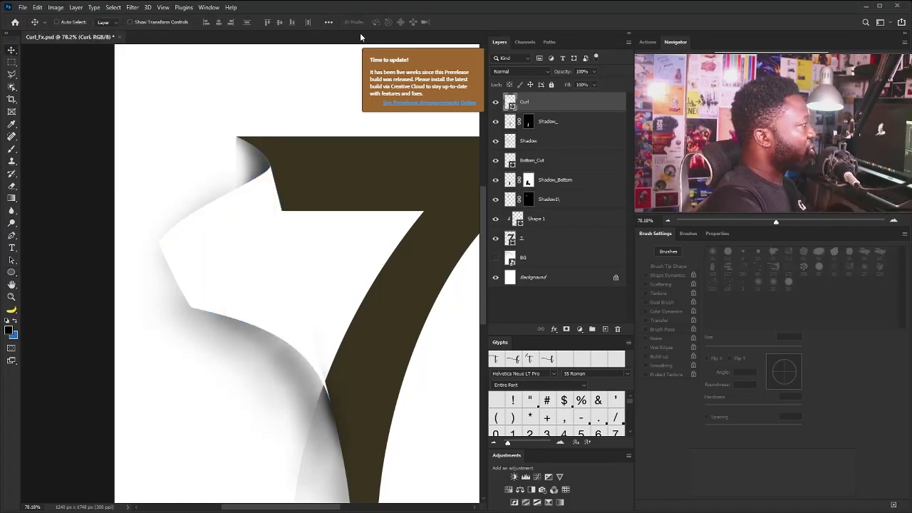
Add a layer named Shadow_Curl above Curl and mask it to the outline of the Curl shape
{"action": "left_click", "coordinate": [607, 331], "text": "alt"}
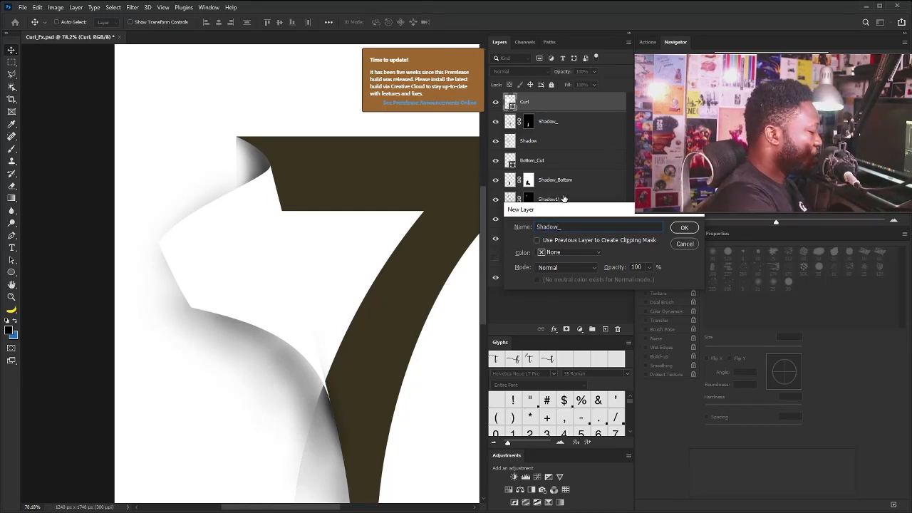
{"action": "key", "text": "Return"}
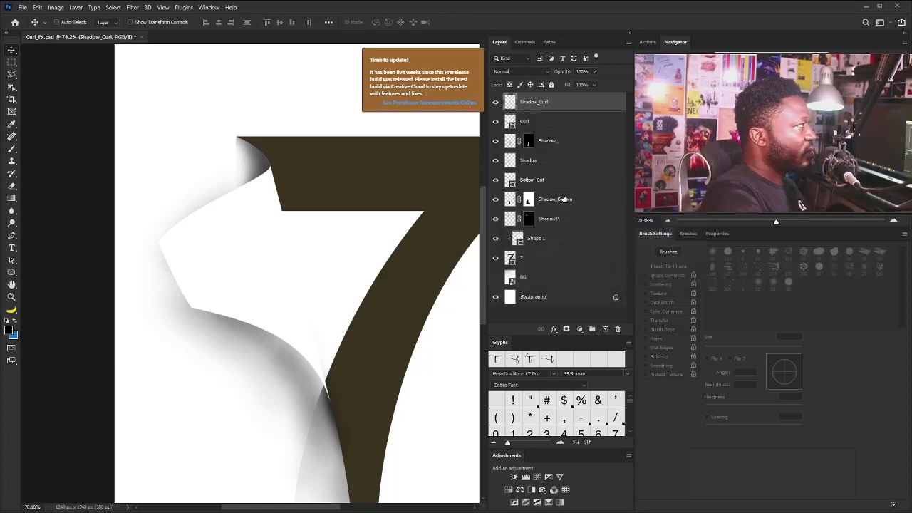
{"action": "left_click", "coordinate": [510, 122], "text": "ctrl"}
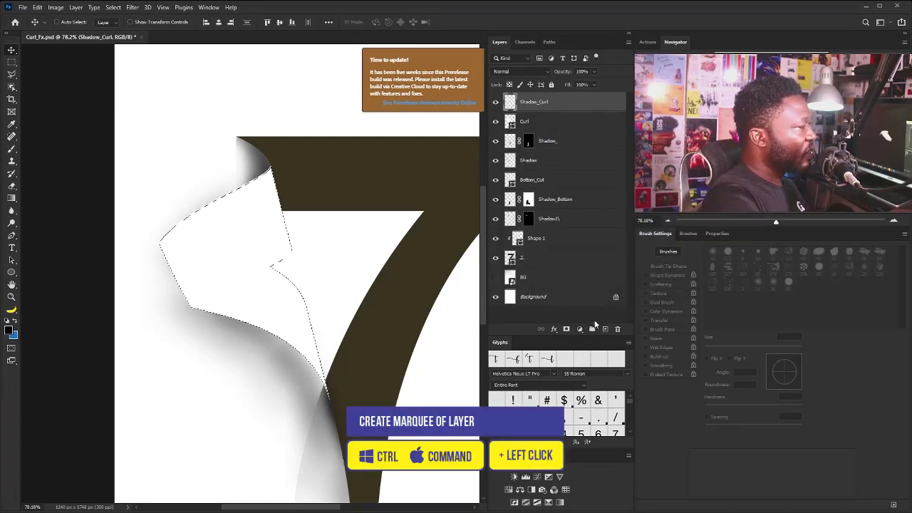
{"action": "left_click", "coordinate": [578, 329]}
Paint soft black shading on Shadow_Curl along the curl's left fold and upper right edge with a 200 px soft brush
{"action": "key", "text": "b"}
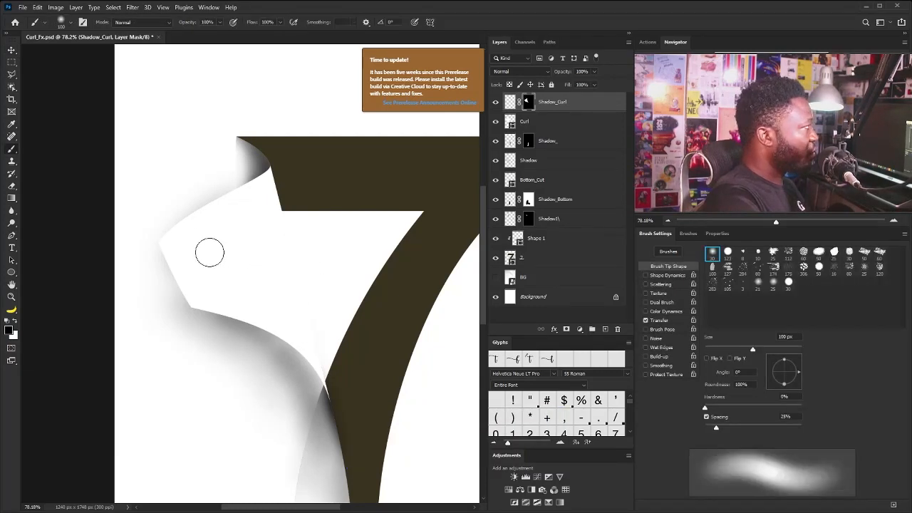
{"action": "key", "text": "bracketright"}
{"action": "key", "text": "bracketright"}
{"action": "key", "text": "bracketright"}
{"action": "key", "text": "bracketright"}
{"action": "key", "text": "bracketleft"}
{"action": "key", "text": "bracketleft"}
{"action": "key", "text": "bracketleft"}
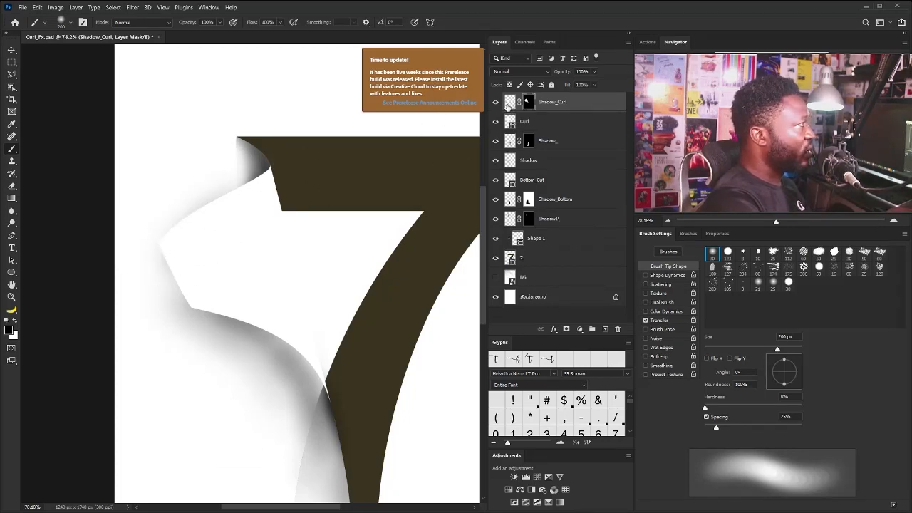
{"action": "left_click", "coordinate": [509, 103]}
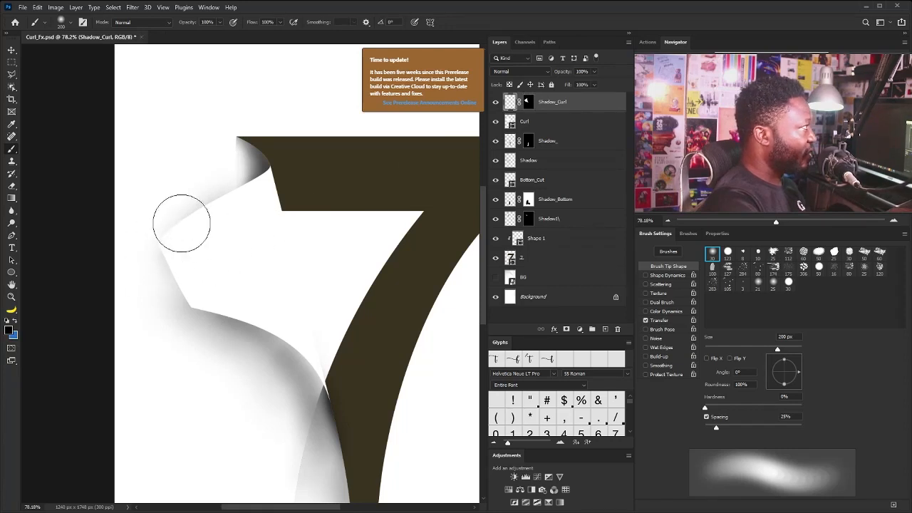
{"action": "left_click_drag", "start_coordinate": [134, 222], "coordinate": [164, 264]}
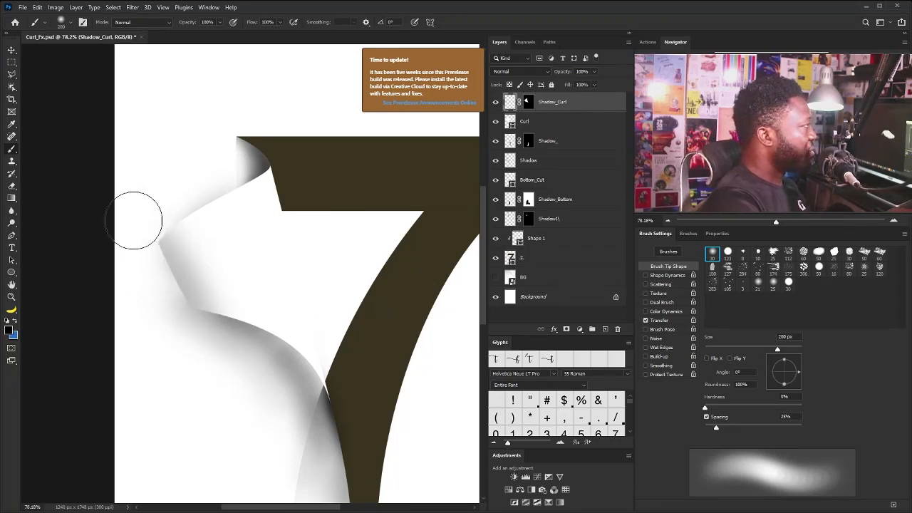
{"action": "mouse_move", "coordinate": [134, 220]}
{"action": "left_mouse_down"}
{"action": "mouse_move", "coordinate": [210, 159]}
{"action": "mouse_move", "coordinate": [321, 199]}
{"action": "mouse_move", "coordinate": [299, 171]}
{"action": "mouse_move", "coordinate": [302, 186]}
{"action": "left_mouse_up"}
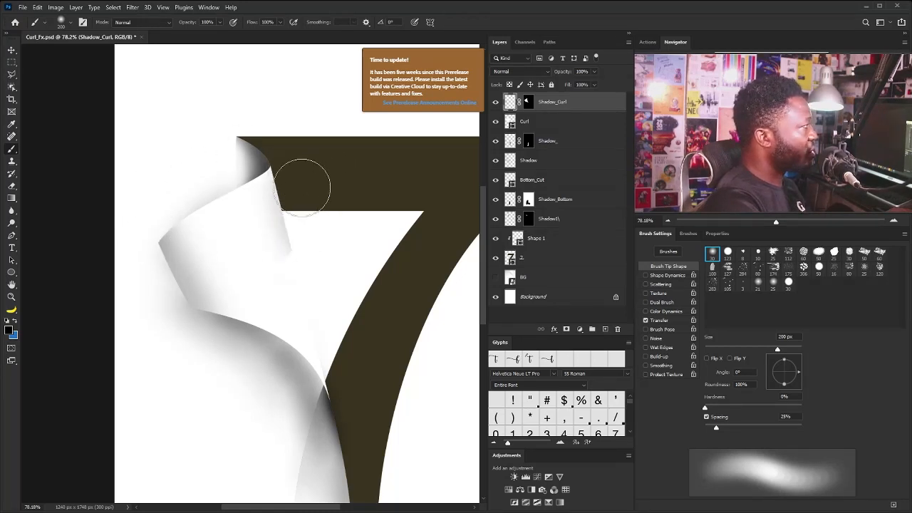
Shade the curl's lower right edge on Shadow_Curl, from the notch down to the tapered tip
{"action": "mouse_move", "coordinate": [330, 326]}
{"action": "left_mouse_down"}
{"action": "mouse_move", "coordinate": [316, 279]}
{"action": "mouse_move", "coordinate": [337, 341]}
{"action": "left_mouse_up"}
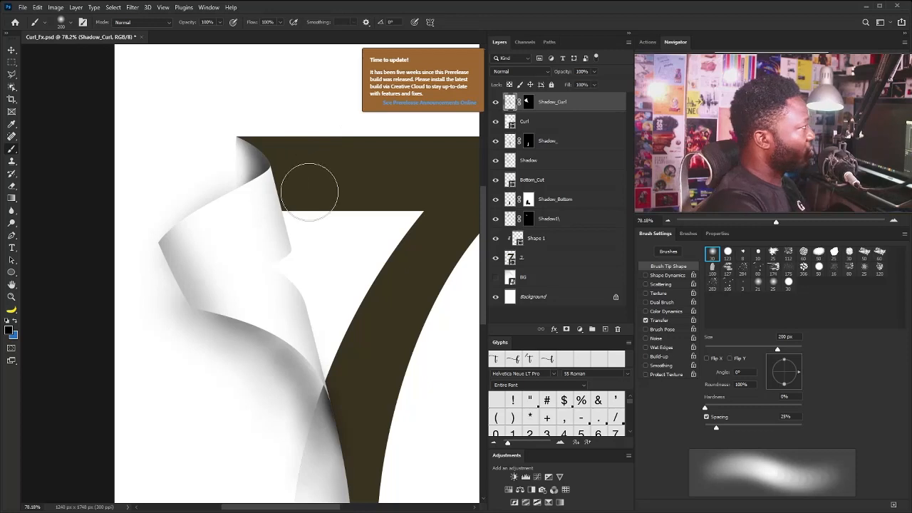
{"action": "mouse_move", "coordinate": [319, 270]}
{"action": "left_mouse_down"}
{"action": "mouse_move", "coordinate": [294, 257]}
{"action": "mouse_move", "coordinate": [316, 271]}
{"action": "mouse_move", "coordinate": [340, 319]}
{"action": "left_mouse_up"}
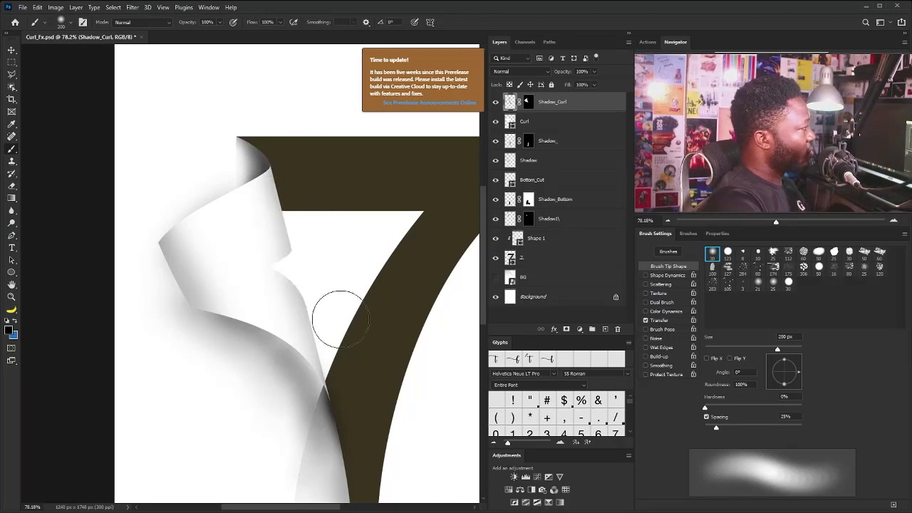
{"action": "mouse_move", "coordinate": [306, 267]}
{"action": "left_mouse_down"}
{"action": "mouse_move", "coordinate": [325, 285]}
{"action": "mouse_move", "coordinate": [354, 387]}
{"action": "left_mouse_up"}
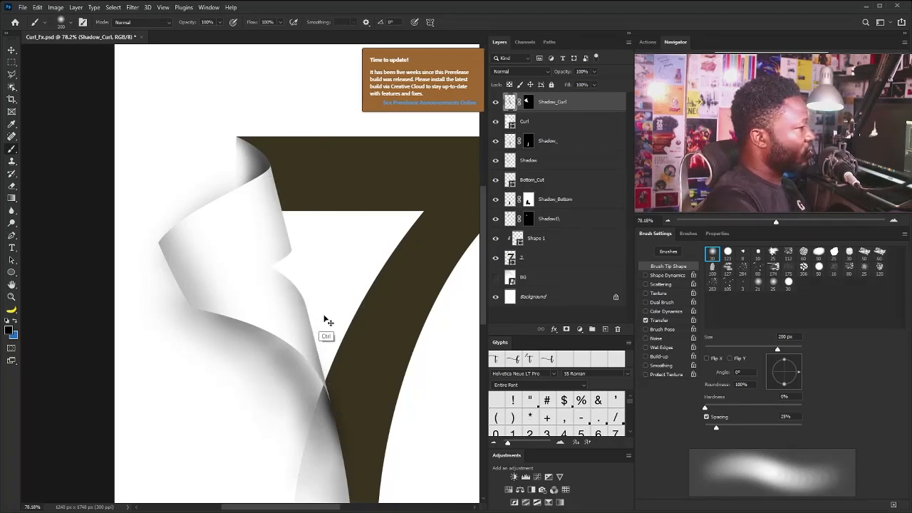
{"action": "left_click_drag", "start_coordinate": [325, 318], "coordinate": [297, 311]}
{"action": "left_click_drag", "start_coordinate": [200, 251], "coordinate": [224, 259]}
{"action": "mouse_move", "coordinate": [245, 247]}
{"action": "left_mouse_down"}
{"action": "mouse_move", "coordinate": [325, 222]}
{"action": "mouse_move", "coordinate": [322, 230]}
{"action": "left_mouse_up"}
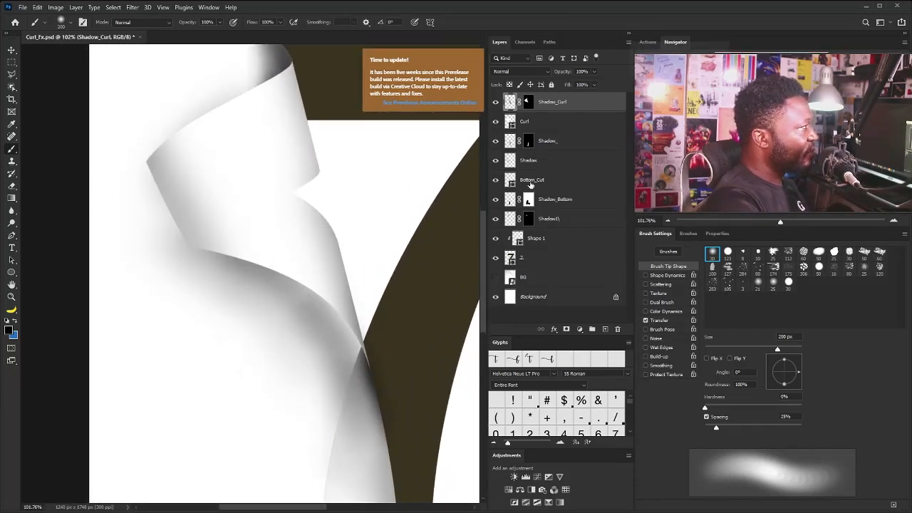
Identify and select the Shadow layer, then deepen the shadow under the curl's lower edge with a 90 px soft brush
{"action": "left_click", "coordinate": [540, 223]}
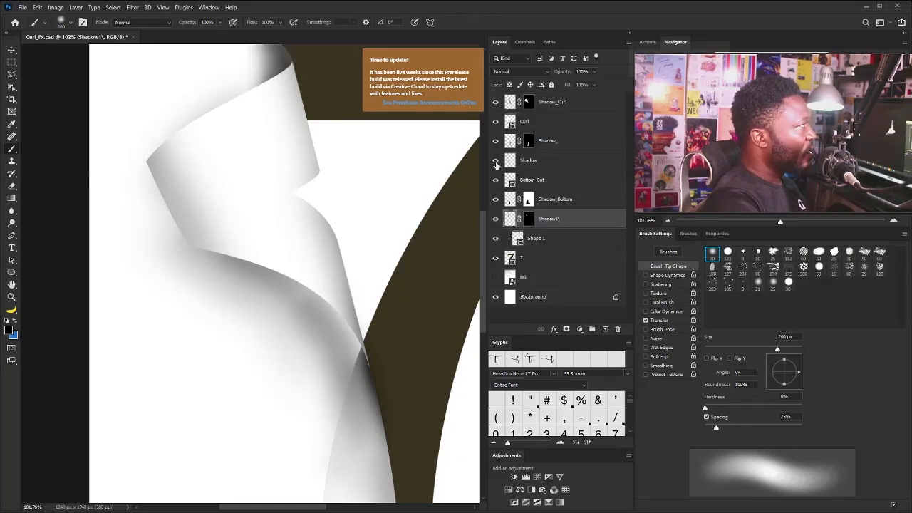
{"action": "left_click", "coordinate": [495, 161]}
{"action": "left_click", "coordinate": [495, 162]}
{"action": "left_click", "coordinate": [517, 164]}
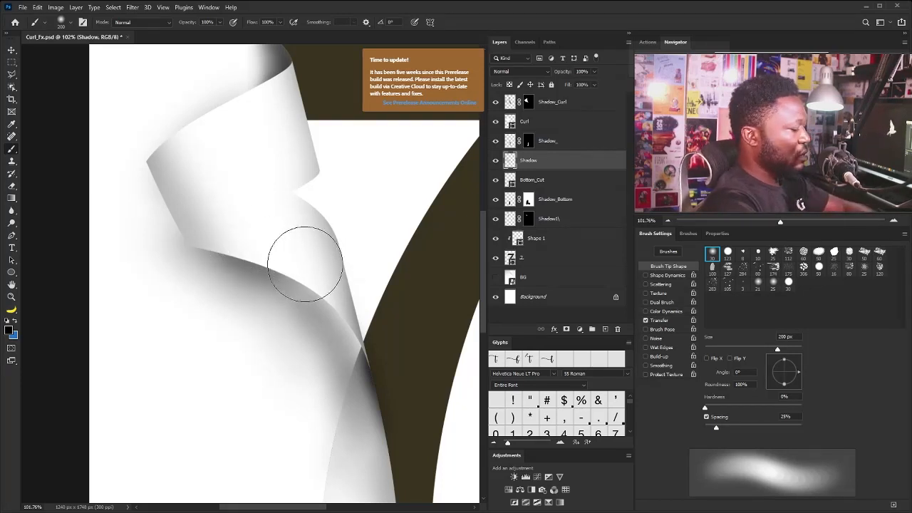
{"action": "key", "text": "bracketleft"}
{"action": "key", "text": "bracketleft"}
{"action": "key", "text": "bracketleft"}
{"action": "key", "text": "bracketleft"}
{"action": "key", "text": "bracketleft"}
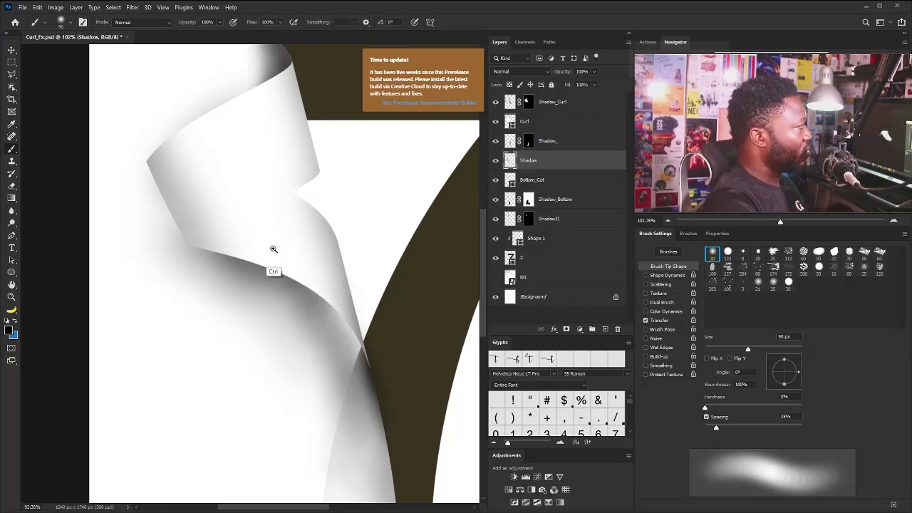
Inspect the shading across the curl, the fold crossing and the bottom flap for leftover edges
{"action": "scroll", "coordinate": [264, 244], "scroll_direction": "down", "scroll_amount": 2}
{"action": "left_click_drag", "start_coordinate": [232, 182], "coordinate": [286, 272]}
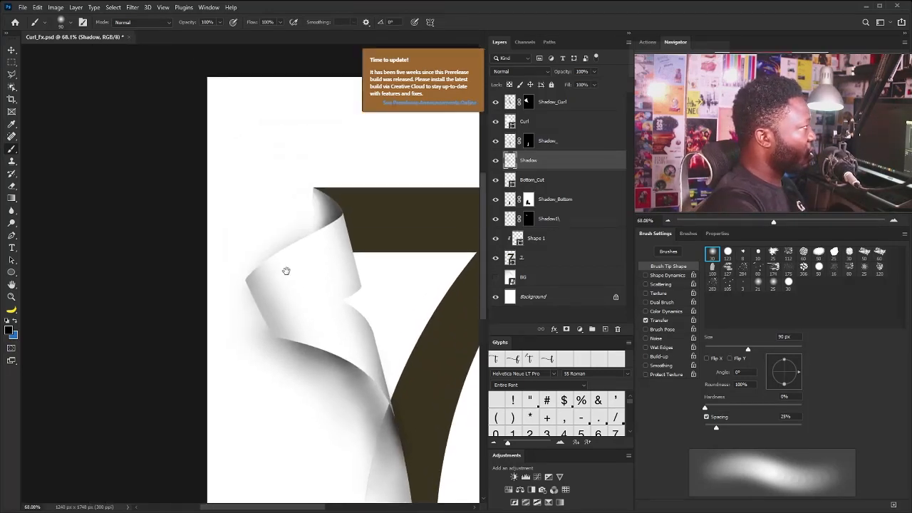
{"action": "scroll", "coordinate": [288, 275], "scroll_direction": "up", "scroll_amount": 2}
{"action": "left_click_drag", "start_coordinate": [399, 437], "coordinate": [298, 256]}
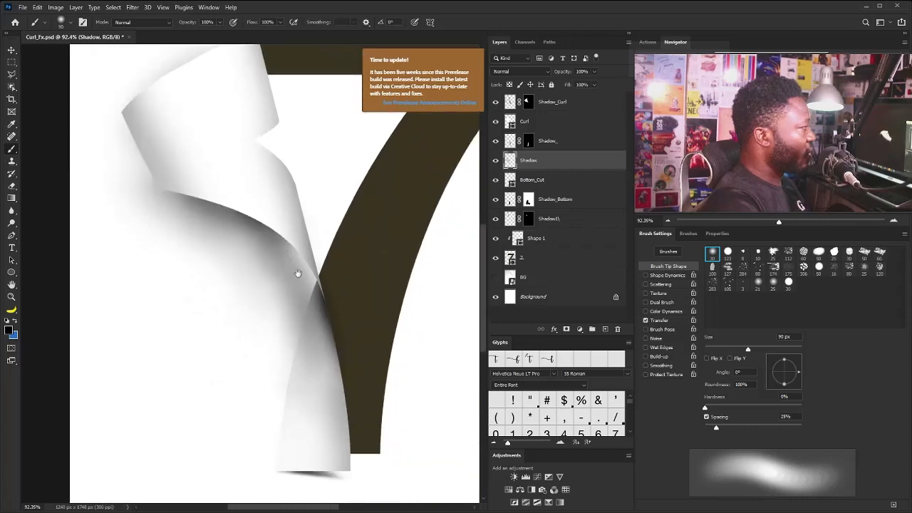
{"action": "scroll", "coordinate": [292, 221], "scroll_direction": "up", "scroll_amount": 2}
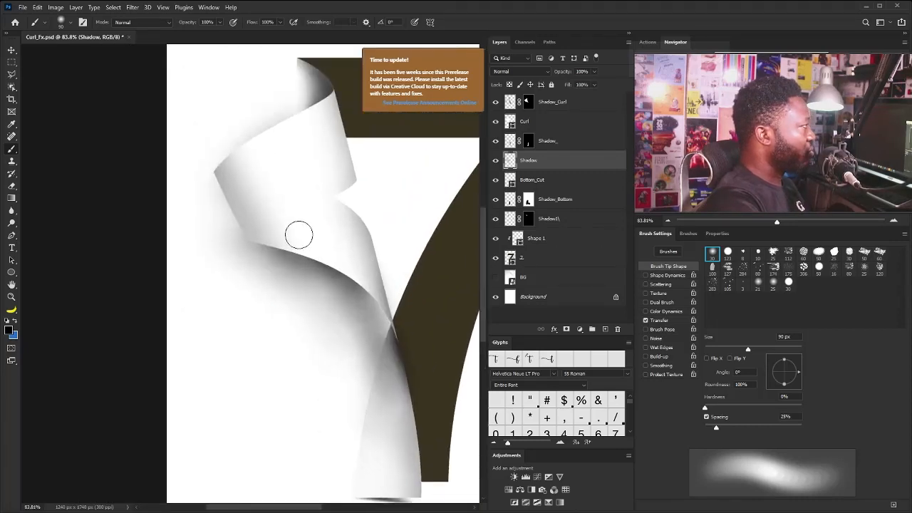
{"action": "scroll", "coordinate": [287, 329], "scroll_direction": "up", "scroll_amount": 2}
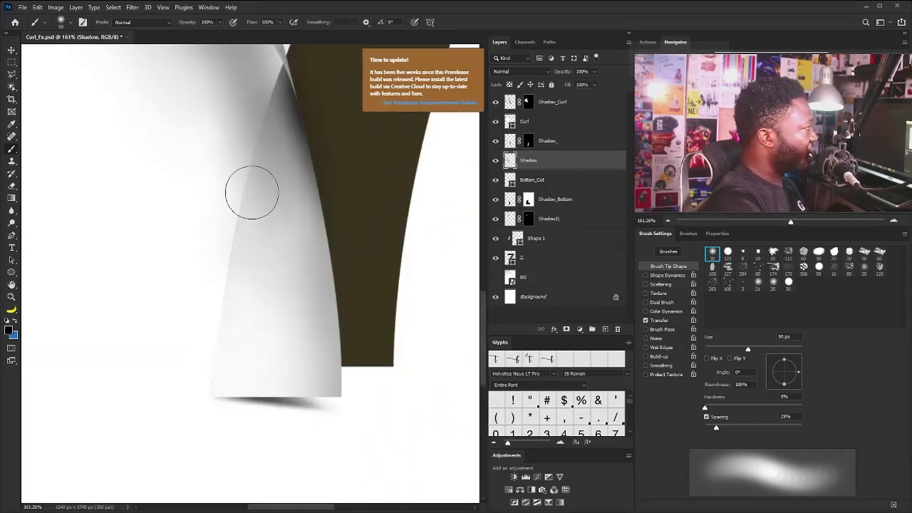
{"action": "mouse_move", "coordinate": [292, 174]}
{"action": "left_mouse_down"}
{"action": "mouse_move", "coordinate": [264, 189]}
{"action": "mouse_move", "coordinate": [290, 195]}
{"action": "left_mouse_up"}
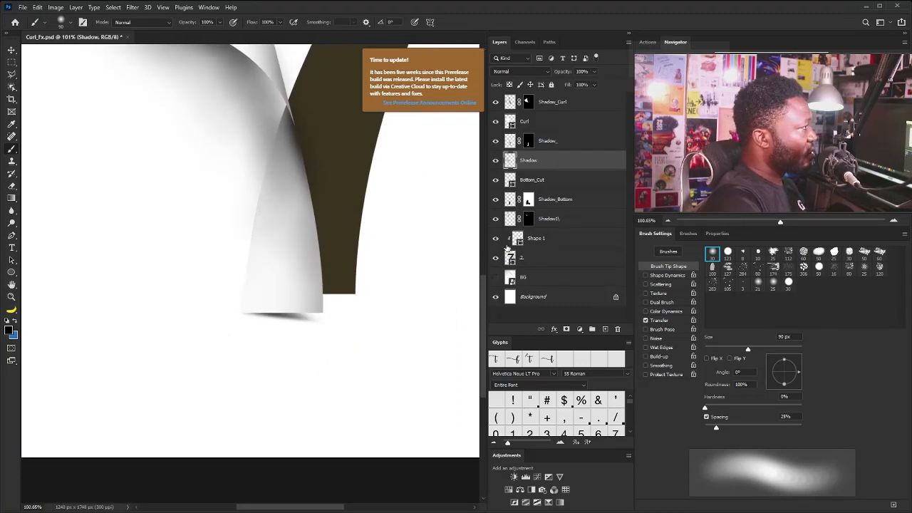
Add a mask to the 7 layer and hide its thin remnant along the flap's left edge with a 35 px hard round brush
{"action": "left_click", "coordinate": [526, 258]}
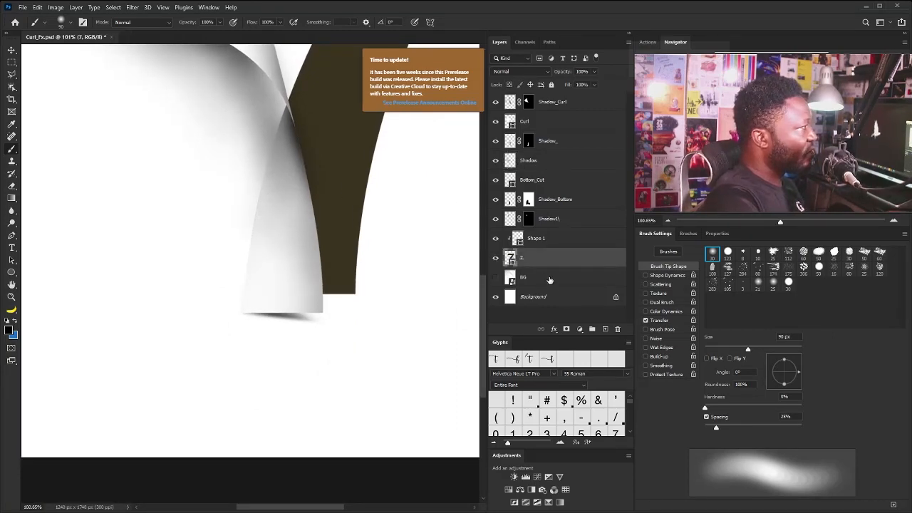
{"action": "left_click", "coordinate": [567, 330]}
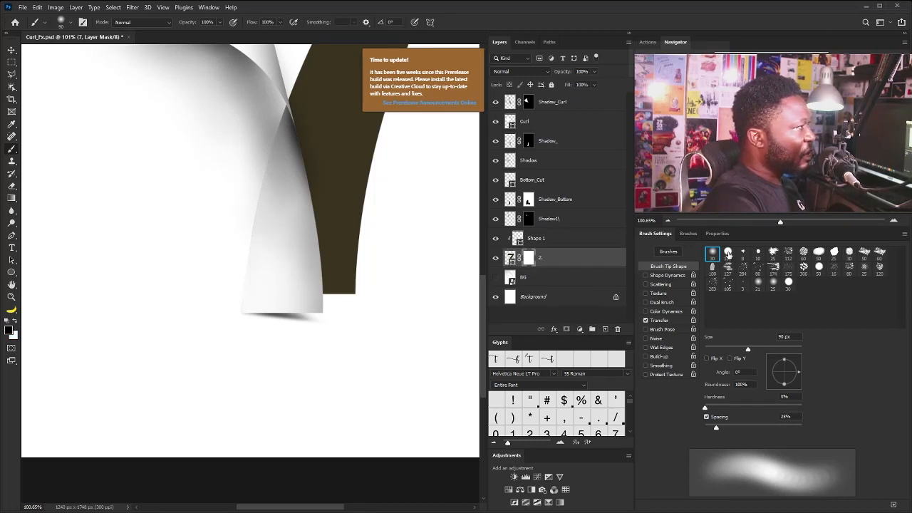
{"action": "left_click", "coordinate": [727, 253]}
{"action": "key", "text": "bracketleft"}
{"action": "key", "text": "bracketleft"}
{"action": "key", "text": "bracketleft"}
{"action": "key", "text": "bracketleft"}
{"action": "key", "text": "bracketleft"}
{"action": "key", "text": "bracketleft"}
{"action": "key", "text": "bracketleft"}
{"action": "key", "text": "bracketleft"}
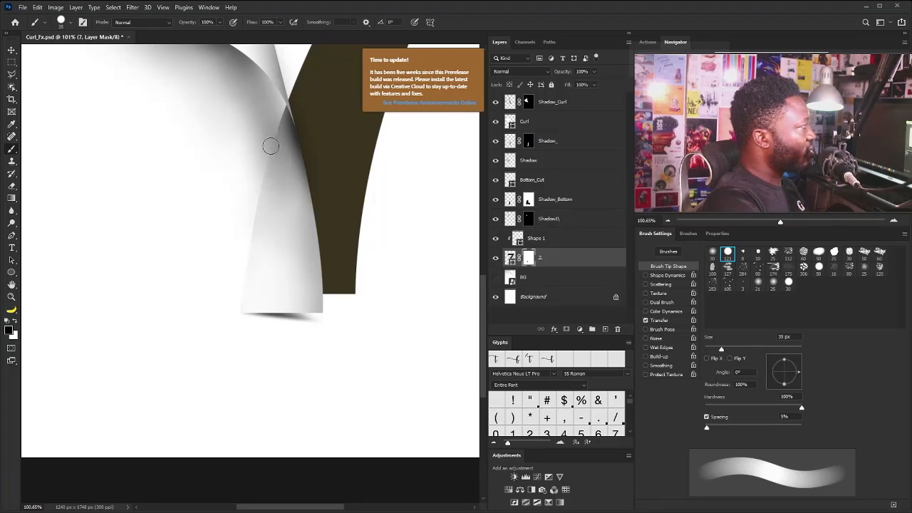
{"action": "key", "text": "ctrl+0"}
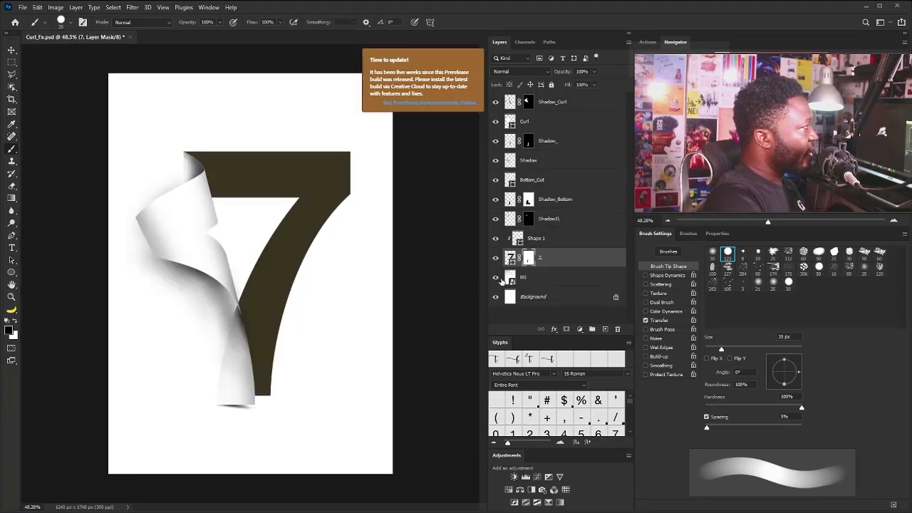
Show the BG layer and apply a Motion Blur to it with a -90° angle and 26 px distance
{"action": "left_click", "coordinate": [496, 278]}
{"action": "left_click", "coordinate": [532, 280]}
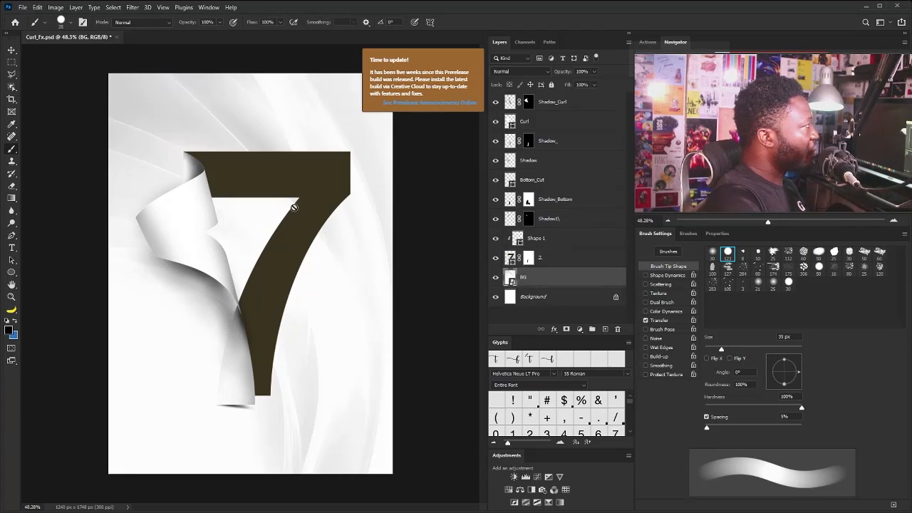
{"action": "left_click", "coordinate": [132, 7]}
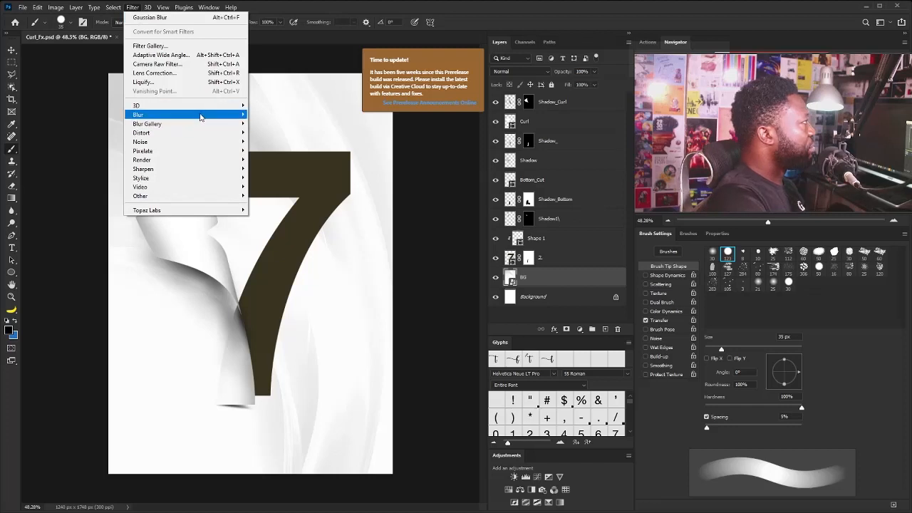
{"action": "mouse_move", "coordinate": [235, 115]}
{"action": "left_click", "coordinate": [274, 168]}
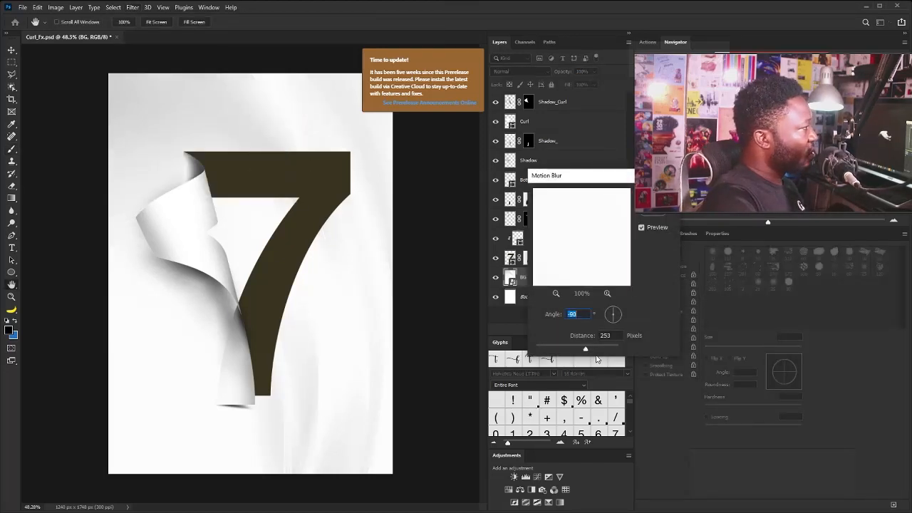
{"action": "left_click", "coordinate": [553, 347]}
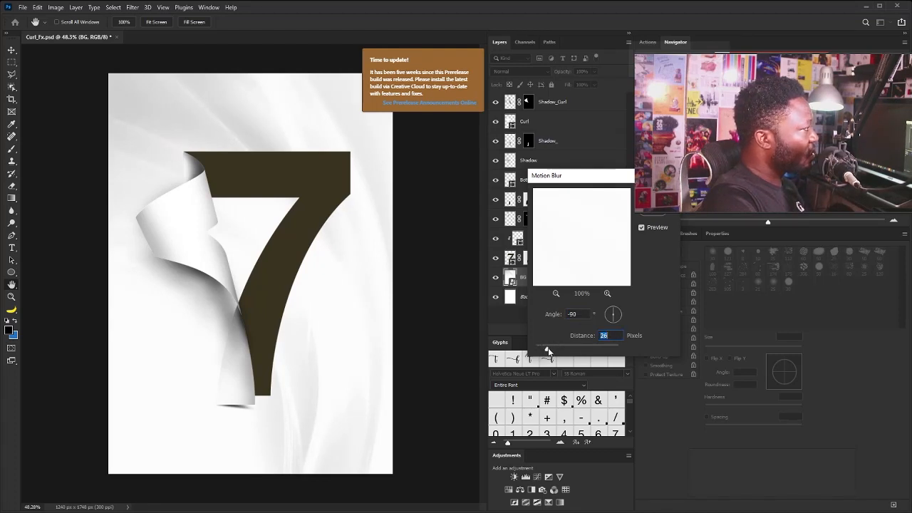
{"action": "key", "text": "Return"}
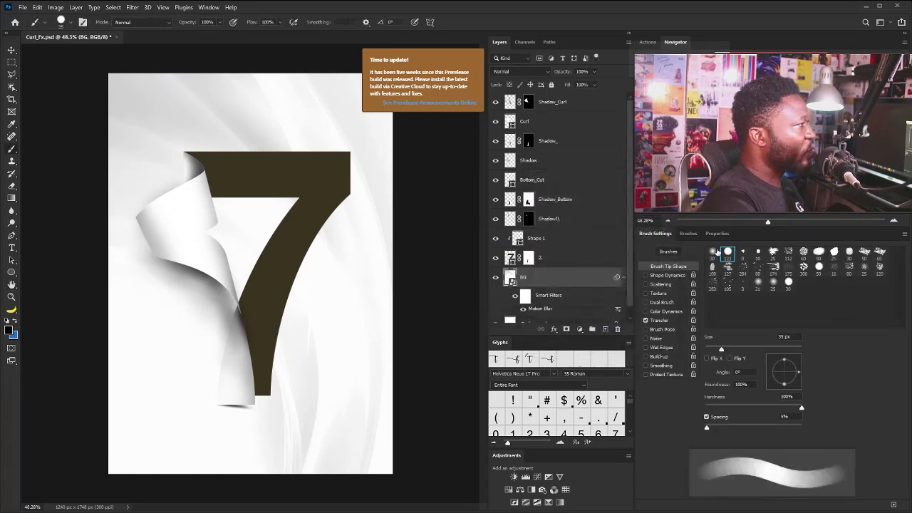
Darken the background with a Curves adjustment above BG, mapping input 151 to output 113 and lowering the white point's output to 232
{"action": "left_click", "coordinate": [539, 481]}
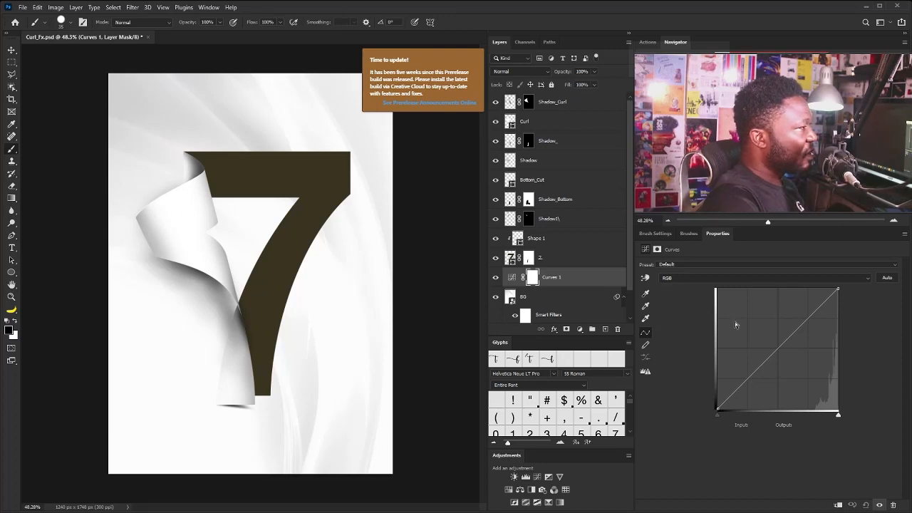
{"action": "left_click_drag", "start_coordinate": [782, 345], "coordinate": [790, 364]}
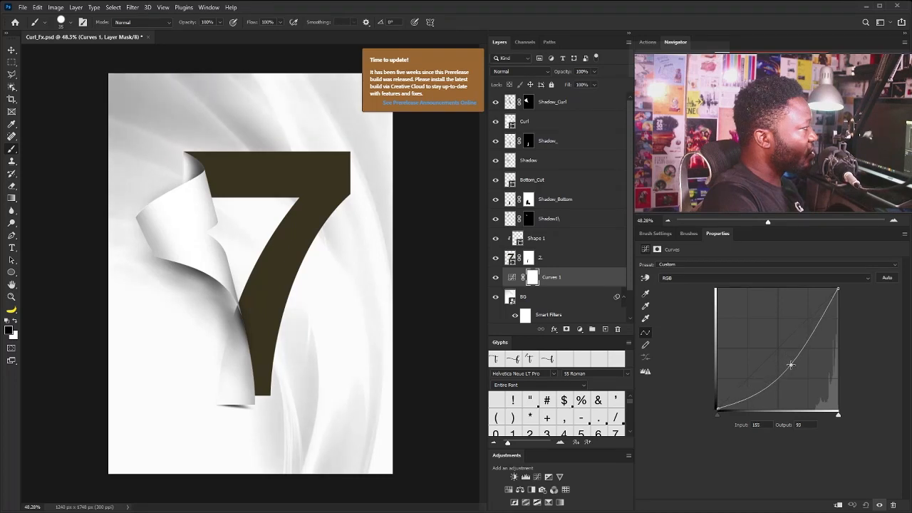
{"action": "left_click_drag", "start_coordinate": [838, 290], "coordinate": [841, 299]}
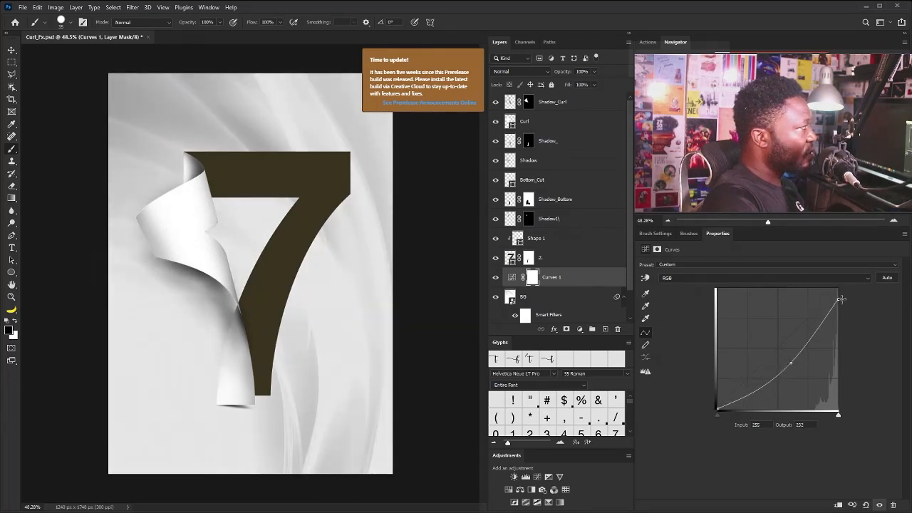
{"action": "left_click_drag", "start_coordinate": [792, 363], "coordinate": [789, 356]}
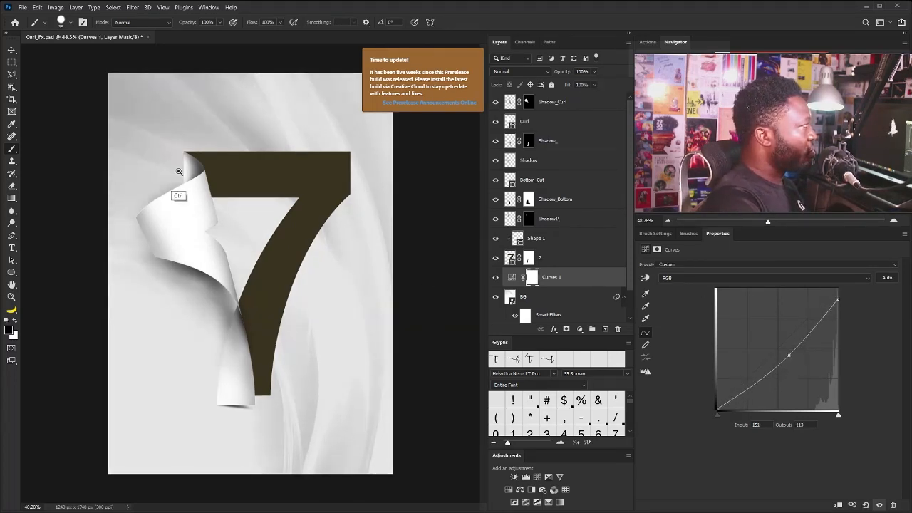
Select the Bottom_Cut layer and load the bottom flap's shape as a selection
{"action": "left_click_drag", "start_coordinate": [179, 171], "coordinate": [235, 193]}
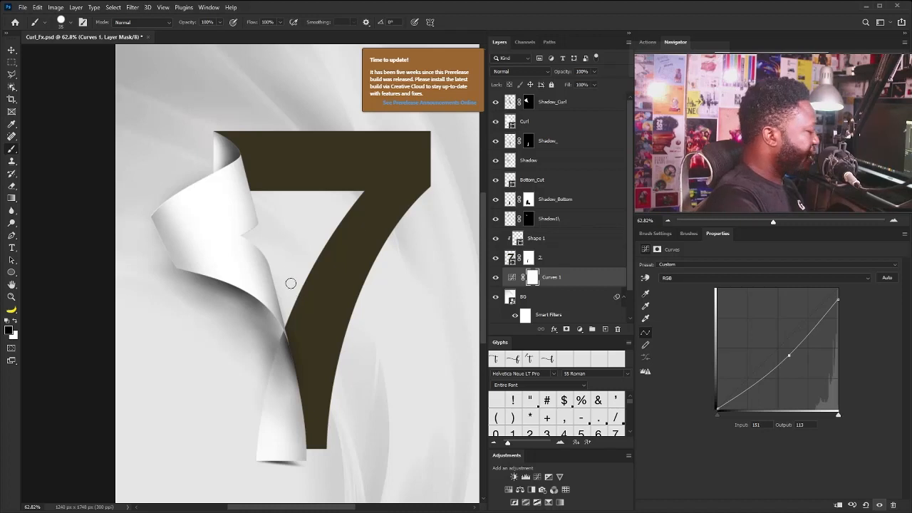
{"action": "key", "text": "v"}
{"action": "right_click", "coordinate": [280, 373]}
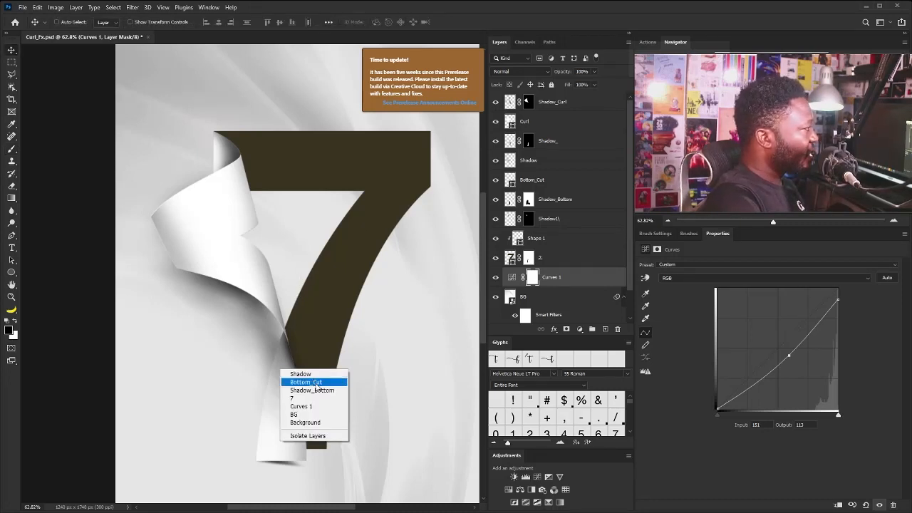
{"action": "left_click", "coordinate": [308, 383]}
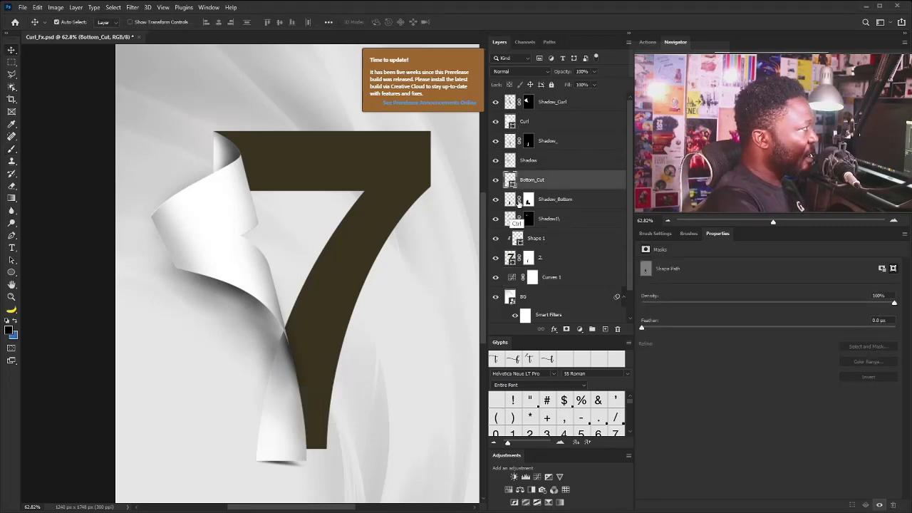
{"action": "left_click", "coordinate": [510, 181], "text": "ctrl"}
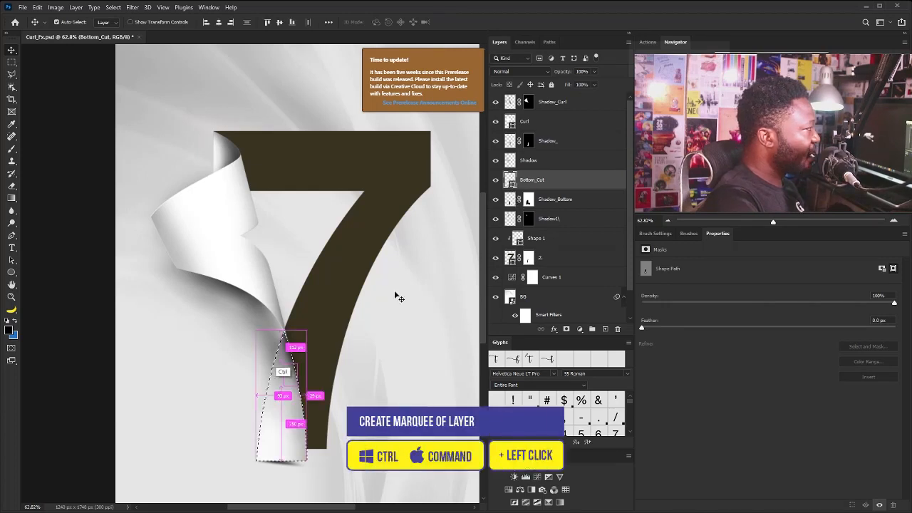
{"action": "left_click", "coordinate": [302, 366], "text": "ctrl"}
{"action": "left_click_drag", "start_coordinate": [325, 294], "coordinate": [332, 214]}
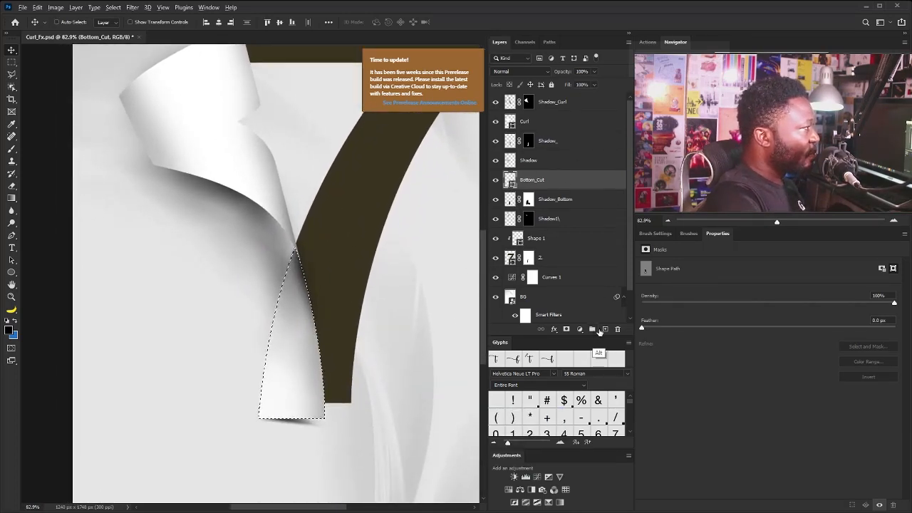
Create a new layer named Paper_Width and fill the flap selection with light grey #f4f4f4
{"action": "left_click", "coordinate": [607, 331], "text": "alt"}
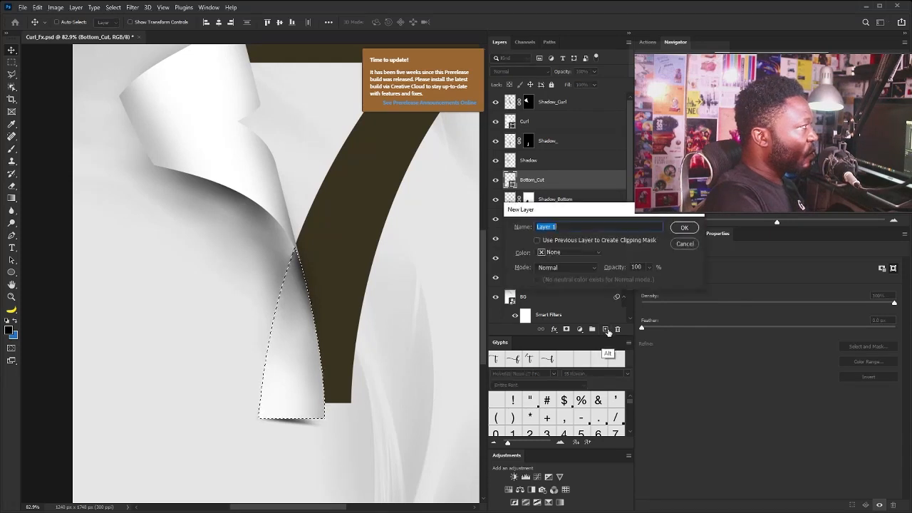
{"action": "type", "text": "Paper_Width"}
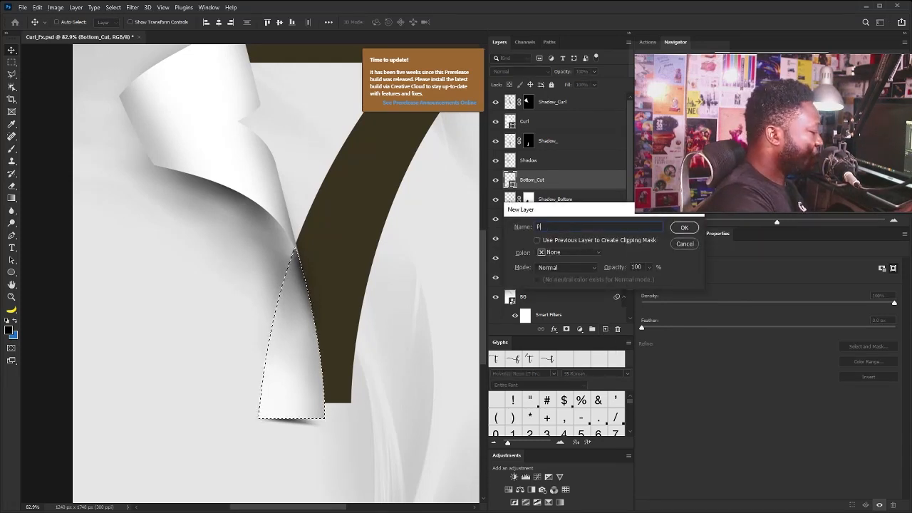
{"action": "left_click", "coordinate": [685, 227]}
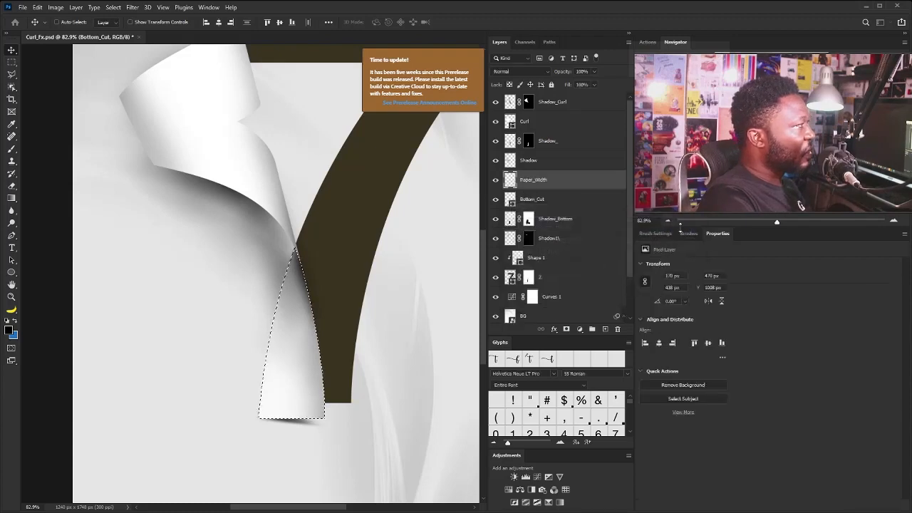
{"action": "left_click", "coordinate": [9, 330]}
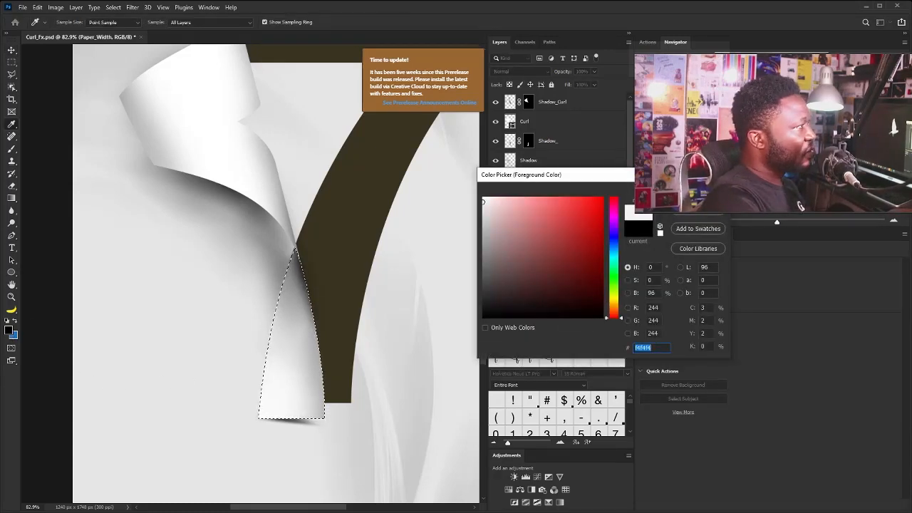
{"action": "key", "text": "Return"}
{"action": "key", "text": "v"}
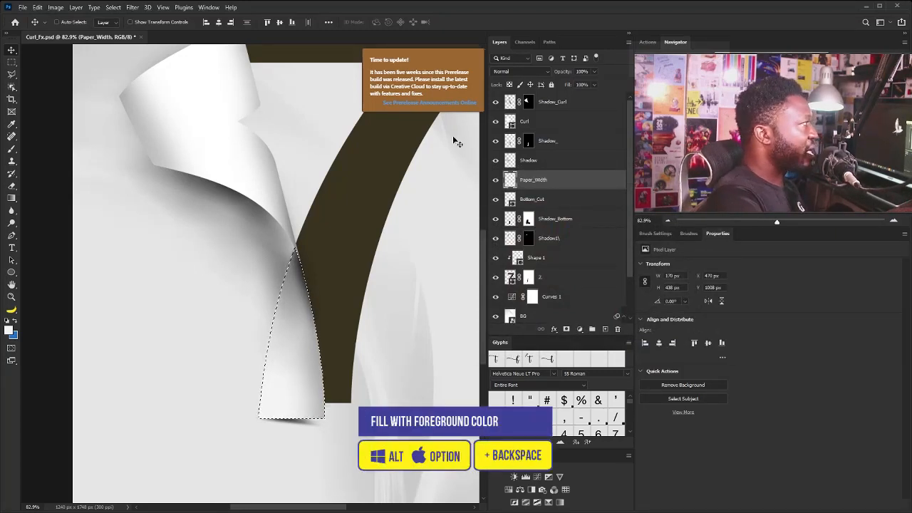
{"action": "key", "text": "alt+BackSpace"}
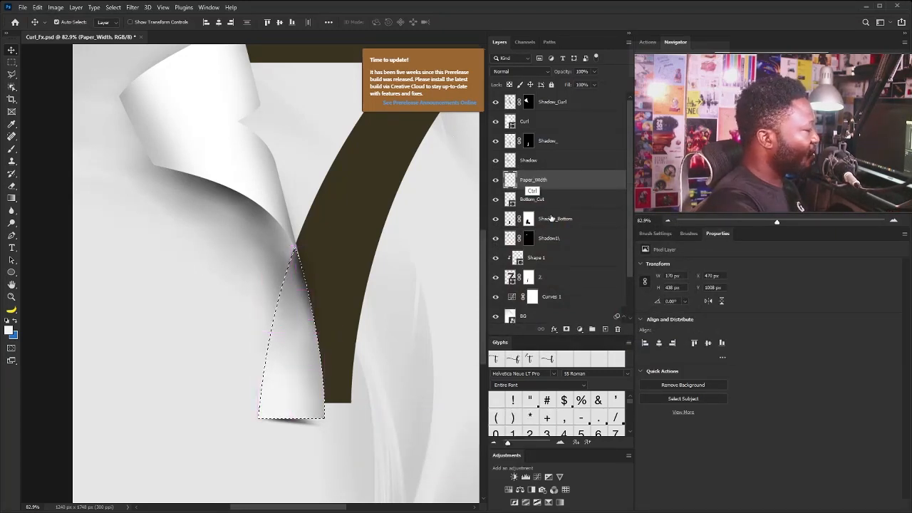
Move Paper_Width directly above the Curl layer, clear the selection and duplicate the layer
{"action": "left_click_drag", "start_coordinate": [549, 180], "coordinate": [547, 121]}
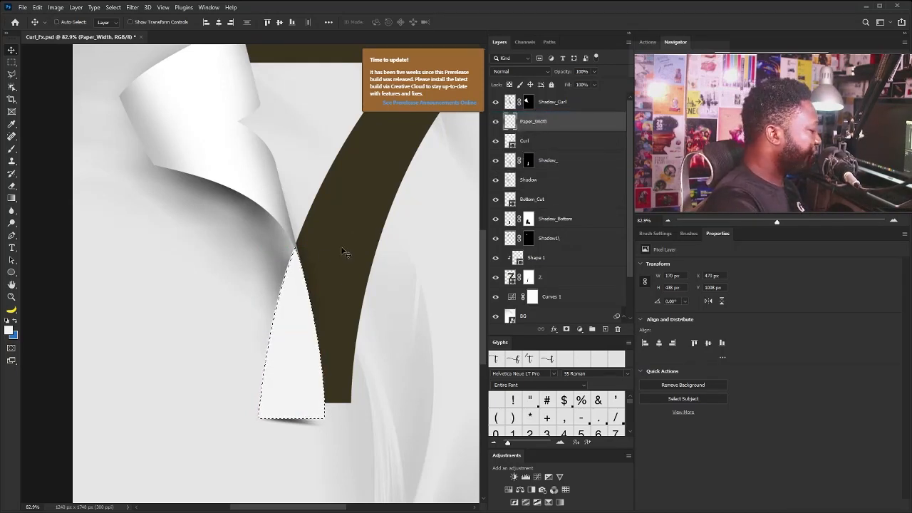
{"action": "key", "text": "ctrl+d"}
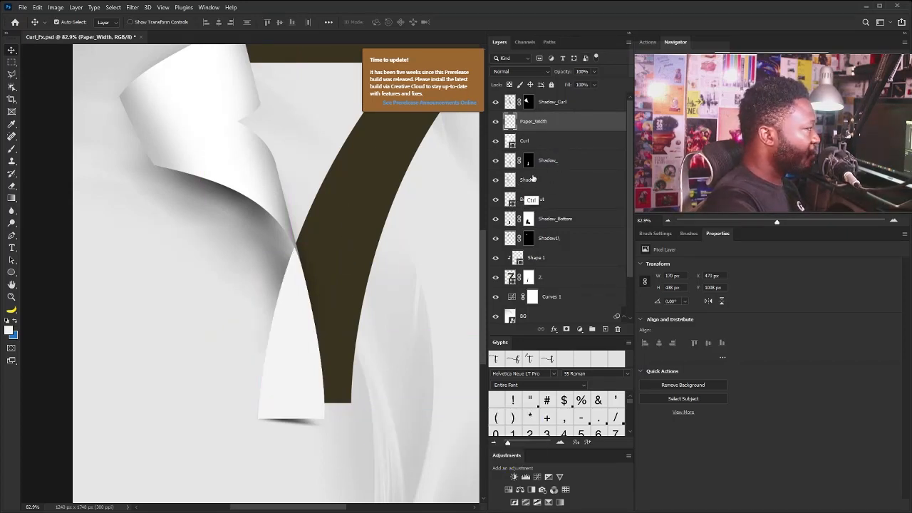
{"action": "key", "text": "ctrl+j"}
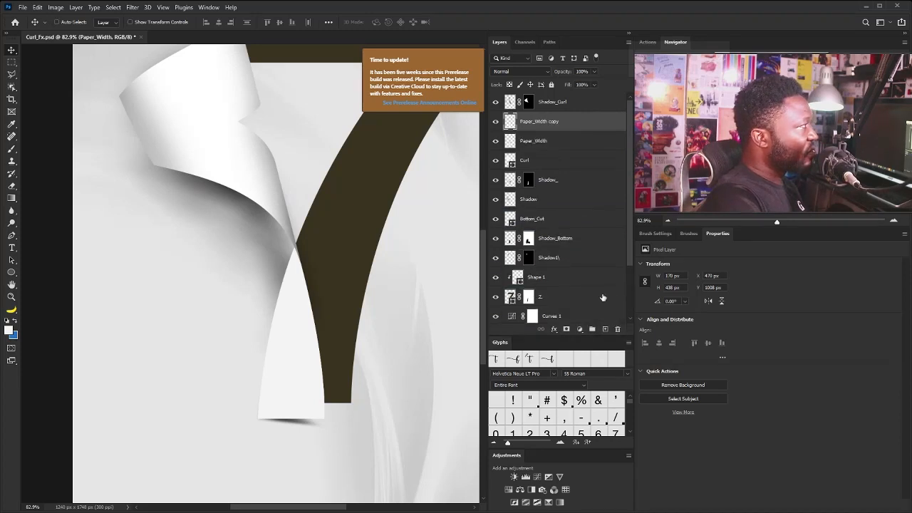
{"action": "scroll", "coordinate": [458, 117], "scroll_direction": "up", "scroll_amount": 2}
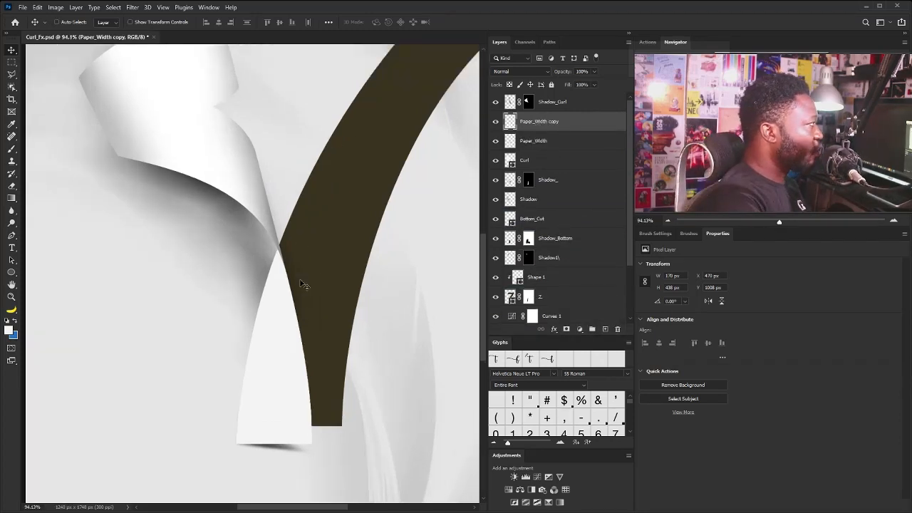
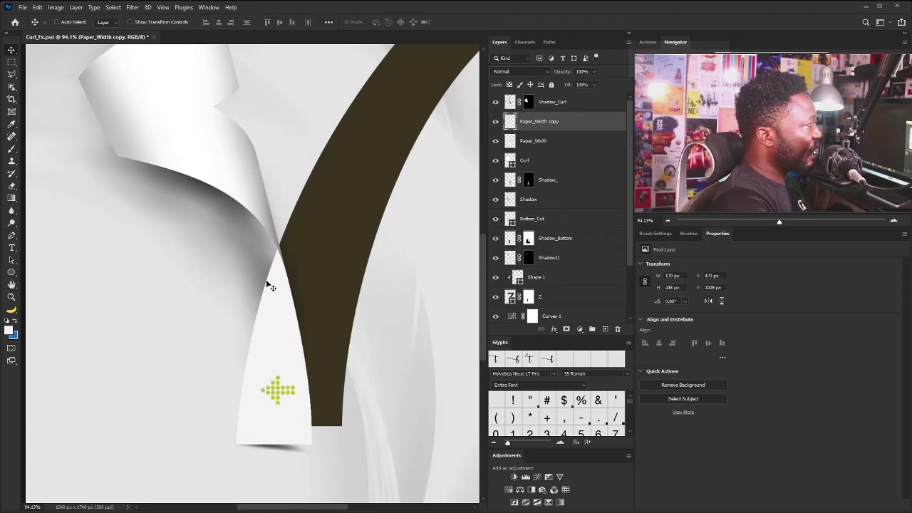
Nudge the Paper_Width copy 2 px left, load its shape as a selection and hide the layer
{"action": "key", "text": "Left"}
{"action": "key", "text": "Left"}
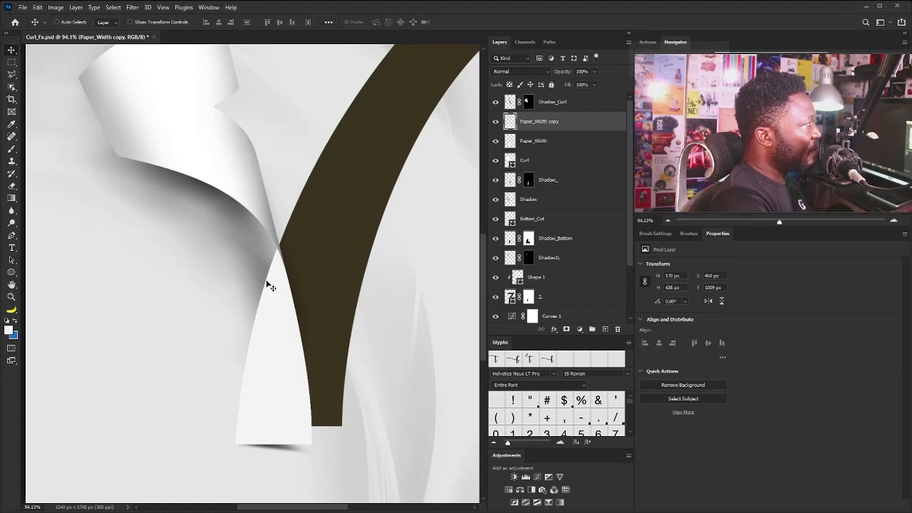
{"action": "left_click", "coordinate": [510, 122], "text": "ctrl"}
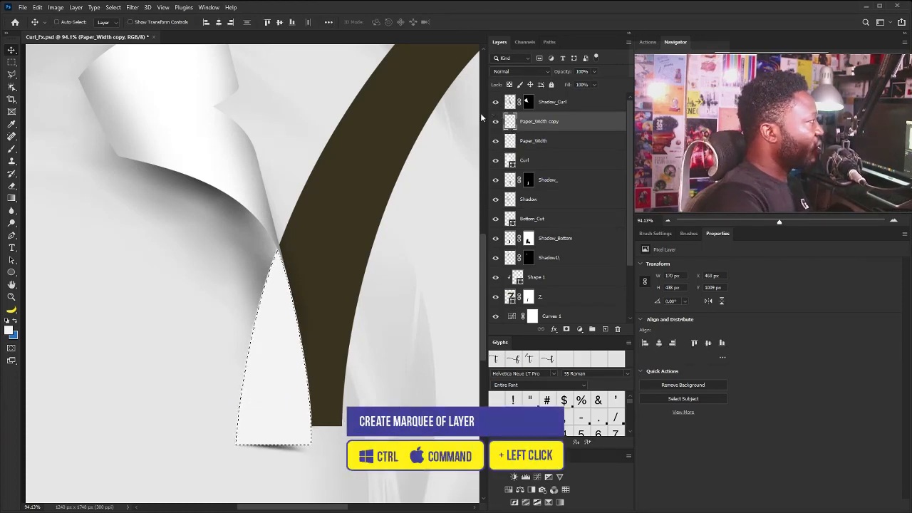
{"action": "left_click", "coordinate": [495, 121]}
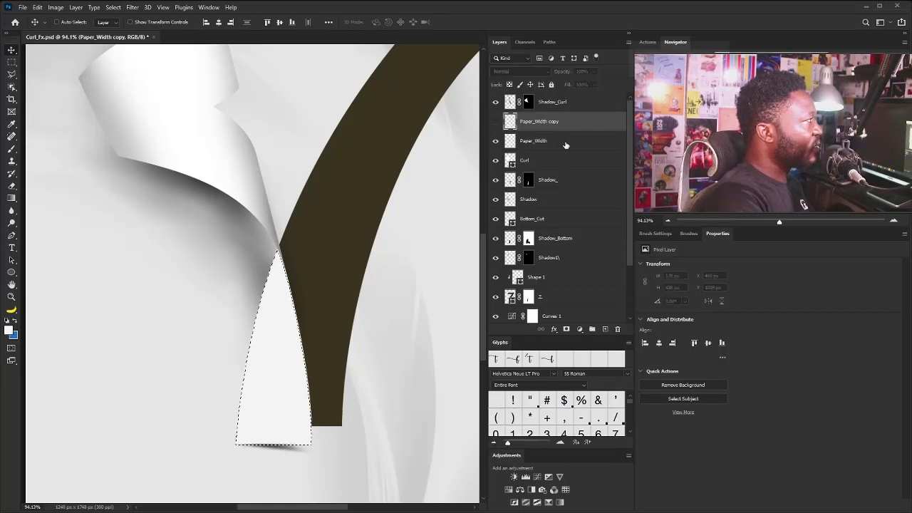
Delete the selected area from the Paper_Width layer, leaving a thin paper edge, and clear the selection
{"action": "left_click", "coordinate": [565, 145]}
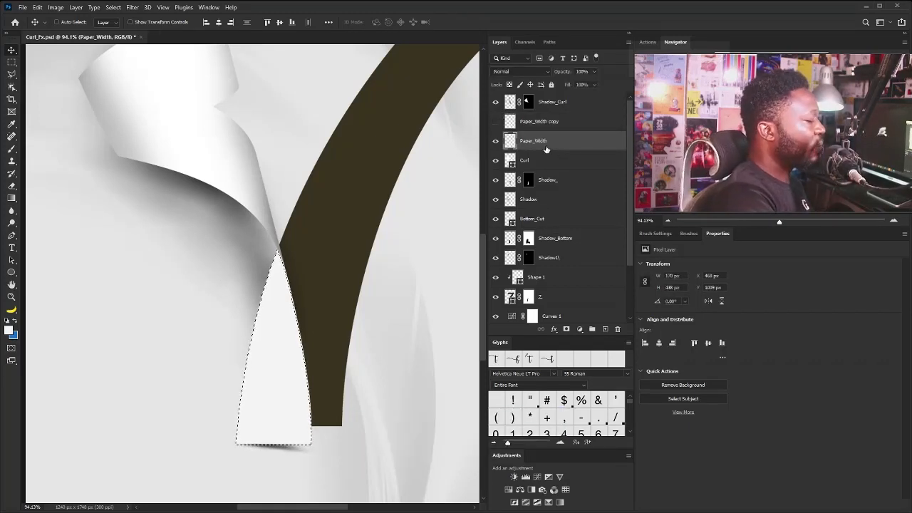
{"action": "key", "text": "Delete"}
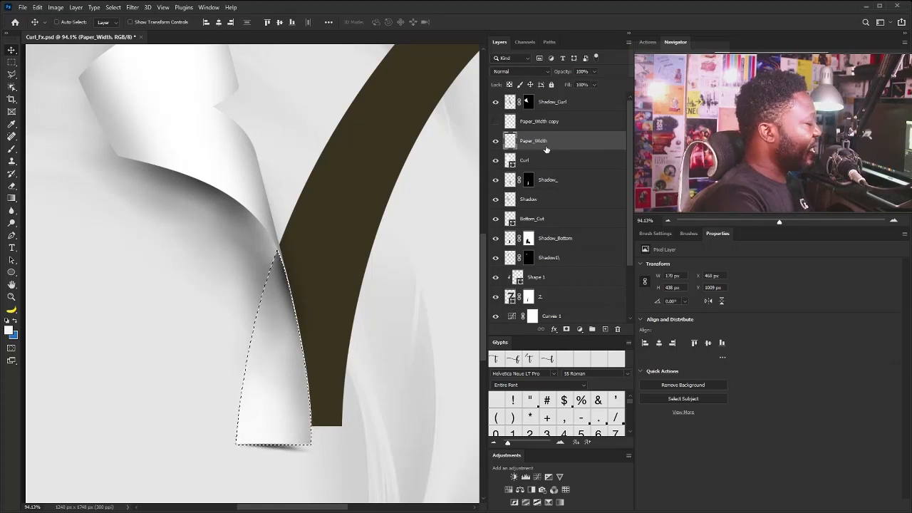
{"action": "key", "text": "ctrl+d"}
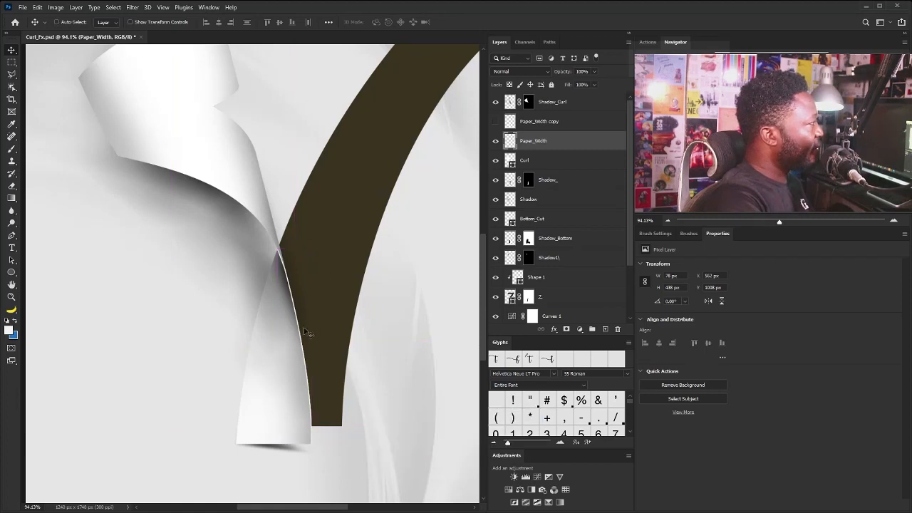
Select the Shape 1 layer at the curl's top flap and load its shape as a selection
{"action": "scroll", "coordinate": [328, 196], "scroll_direction": "down", "scroll_amount": 3}
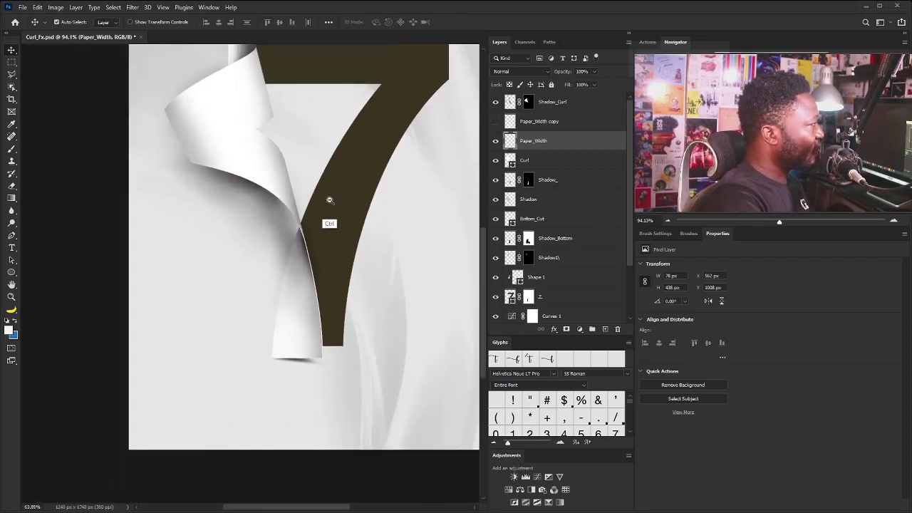
{"action": "left_click_drag", "start_coordinate": [275, 177], "coordinate": [299, 255]}
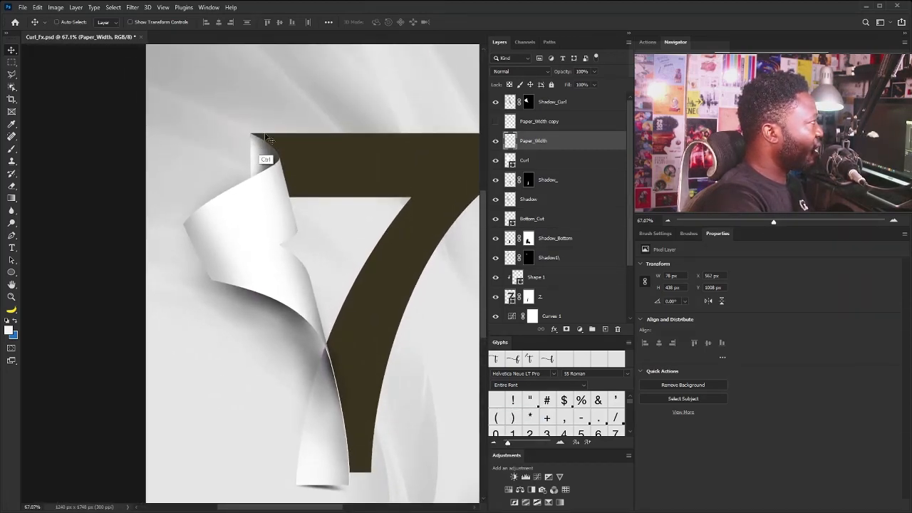
{"action": "left_click_drag", "start_coordinate": [254, 121], "coordinate": [295, 210]}
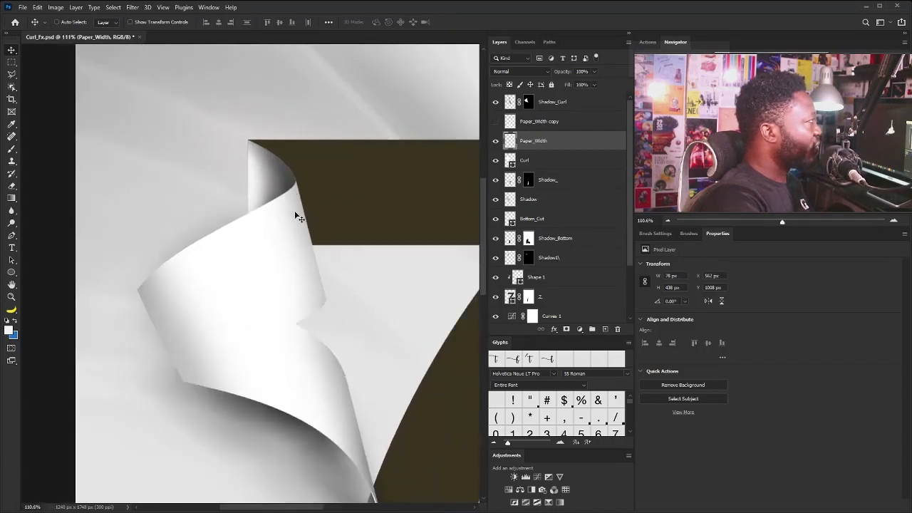
{"action": "right_click", "coordinate": [267, 178]}
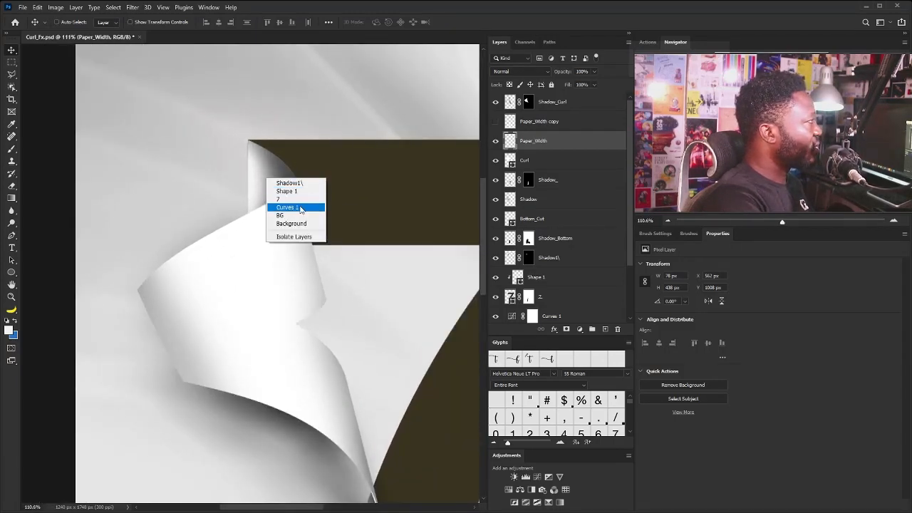
{"action": "left_click", "coordinate": [299, 192]}
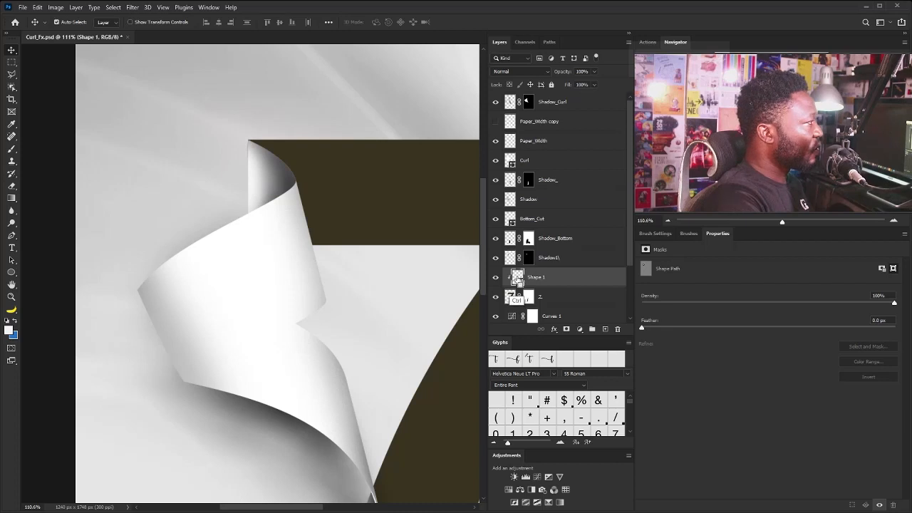
{"action": "left_click", "coordinate": [520, 246], "text": "ctrl"}
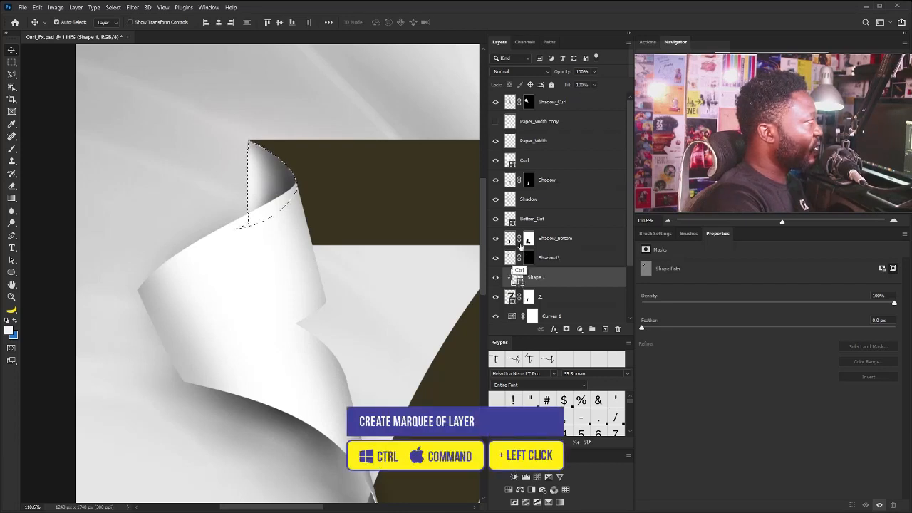
Create a new layer named Top_Width and fill the top flap selection with the light grey foreground colour
{"action": "left_click", "coordinate": [605, 328], "text": "alt"}
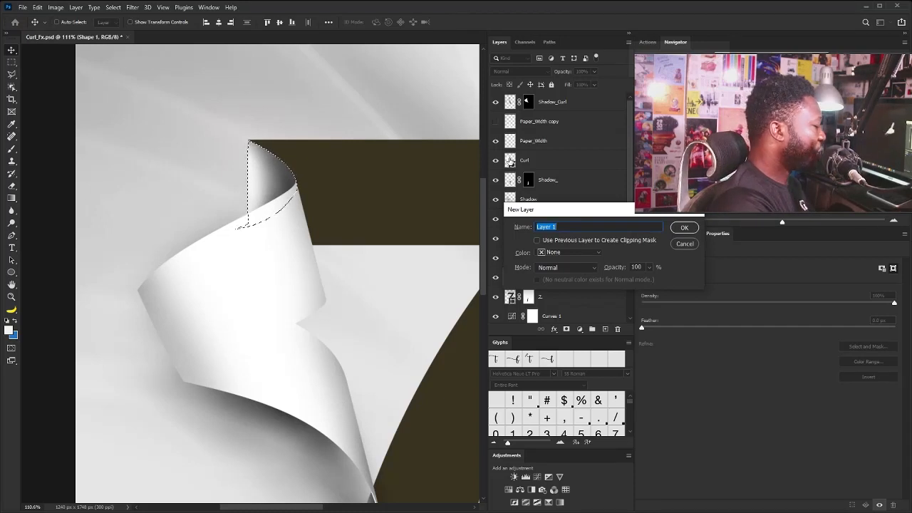
{"action": "type", "text": "Top_T"}
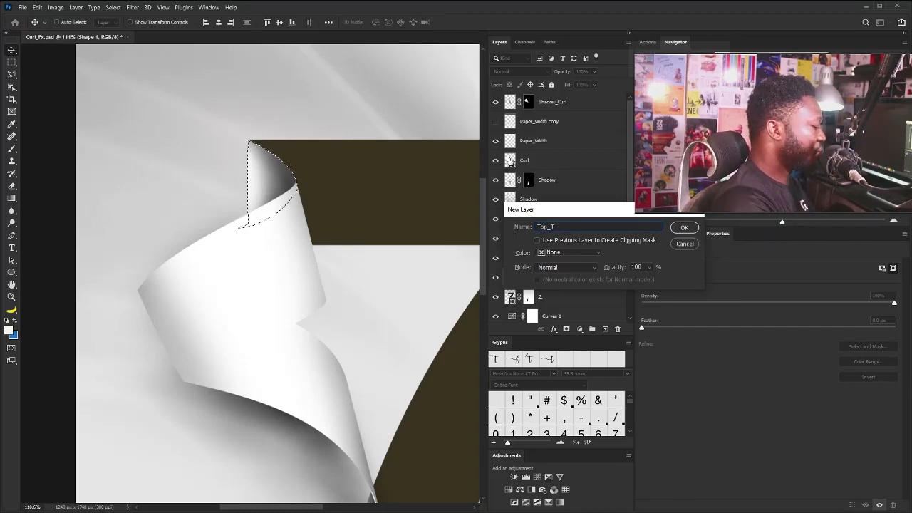
{"action": "key", "text": "BackSpace"}
{"action": "type", "text": "Wi"}
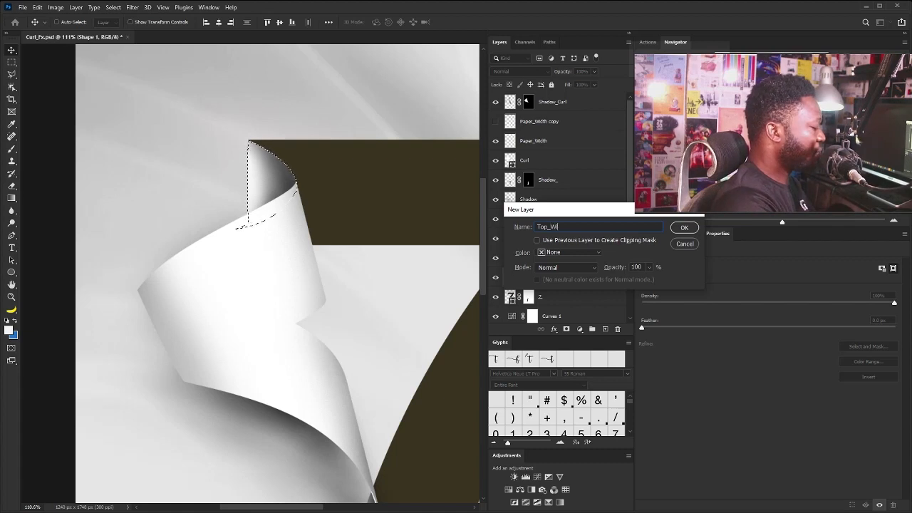
{"action": "type", "text": "dth"}
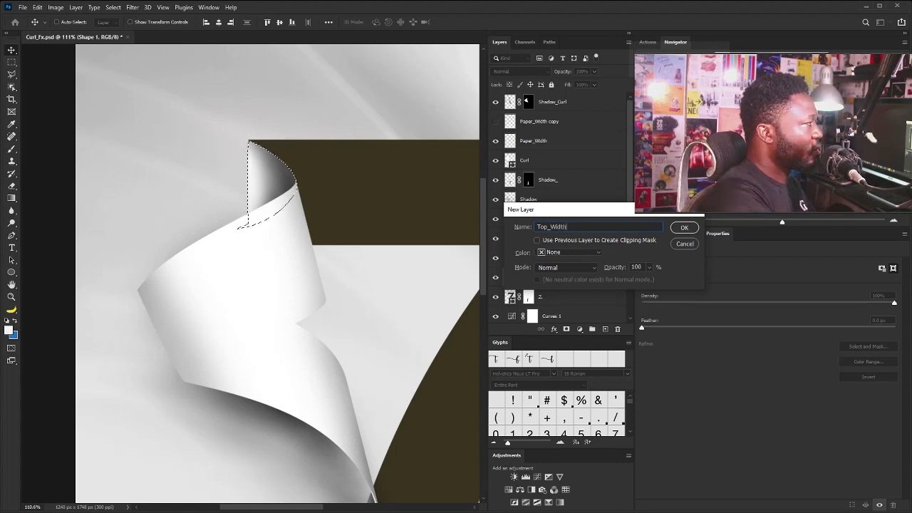
{"action": "left_click", "coordinate": [685, 228]}
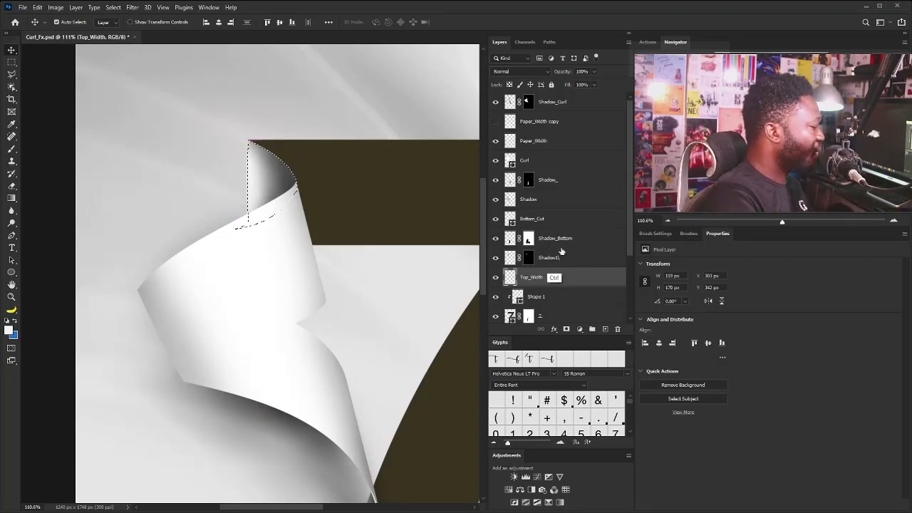
Clear the selection, move Top_Width directly above Shadow_Bottom and duplicate the layer
{"action": "key", "text": "ctrl+d"}
{"action": "left_click_drag", "start_coordinate": [560, 279], "coordinate": [560, 243]}
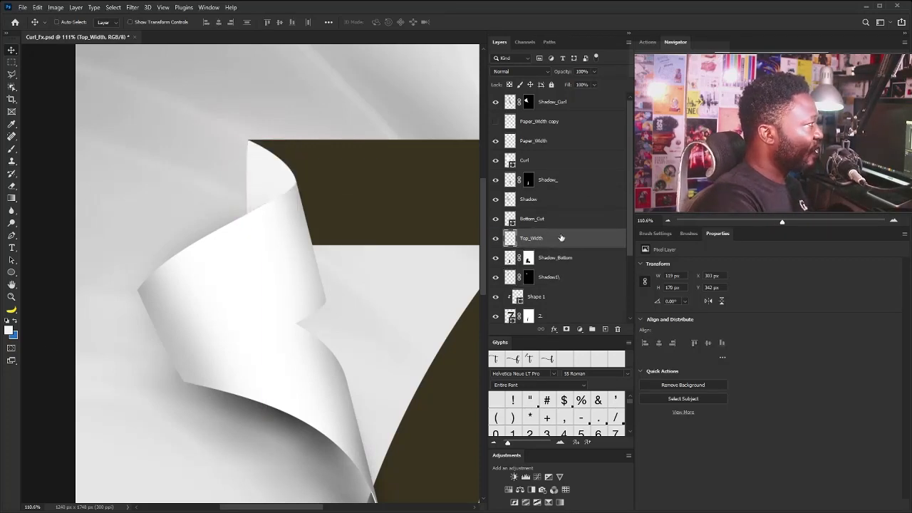
{"action": "key", "text": "ctrl+j"}
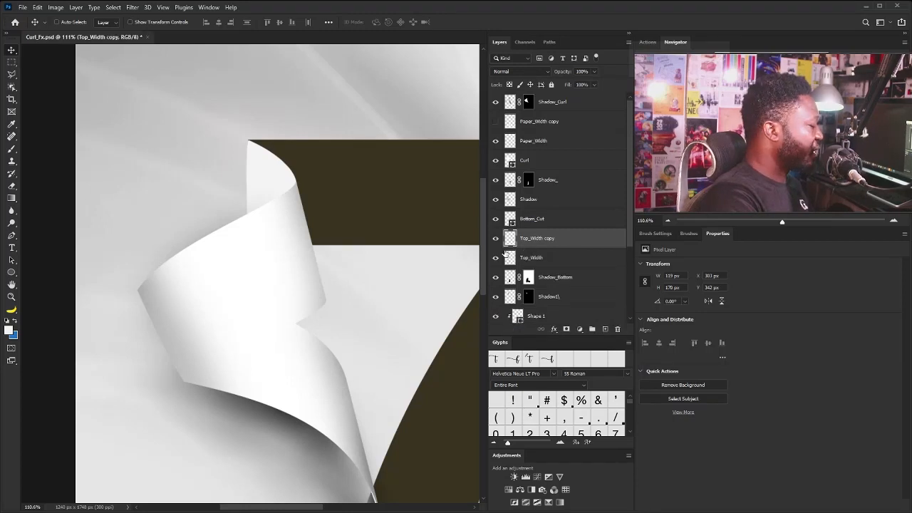
Trim Top_Width to a thin paper edge by deleting the area covered by its copy, offset 1 px left and down and hidden
{"action": "key", "text": "Left"}
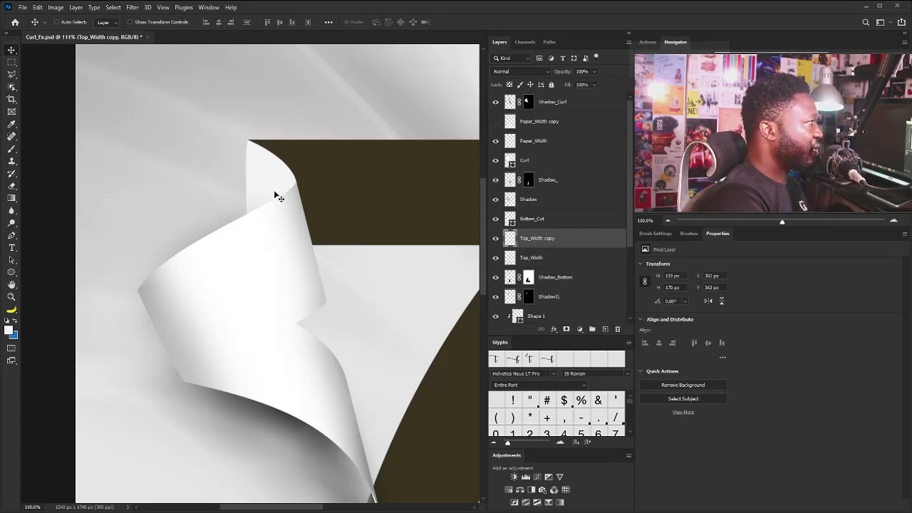
{"action": "left_click", "coordinate": [495, 238]}
{"action": "left_click", "coordinate": [511, 259], "text": "ctrl"}
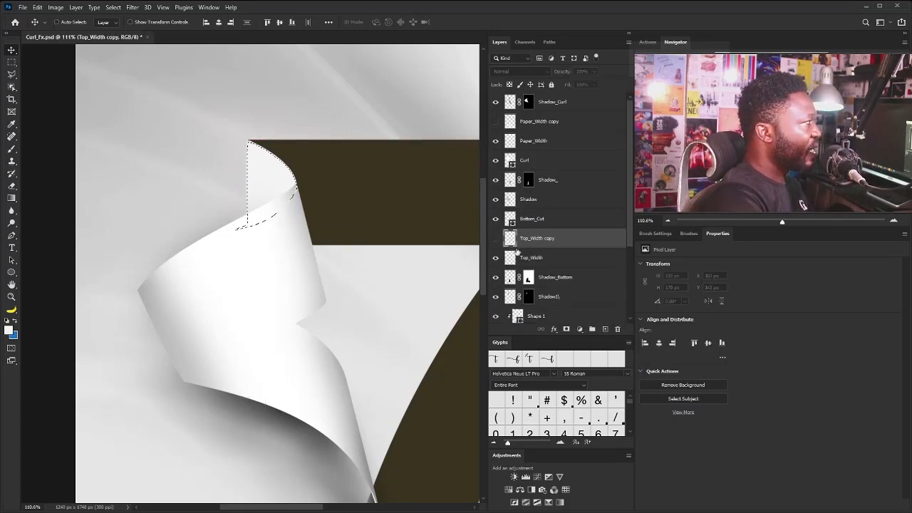
{"action": "left_click", "coordinate": [520, 256]}
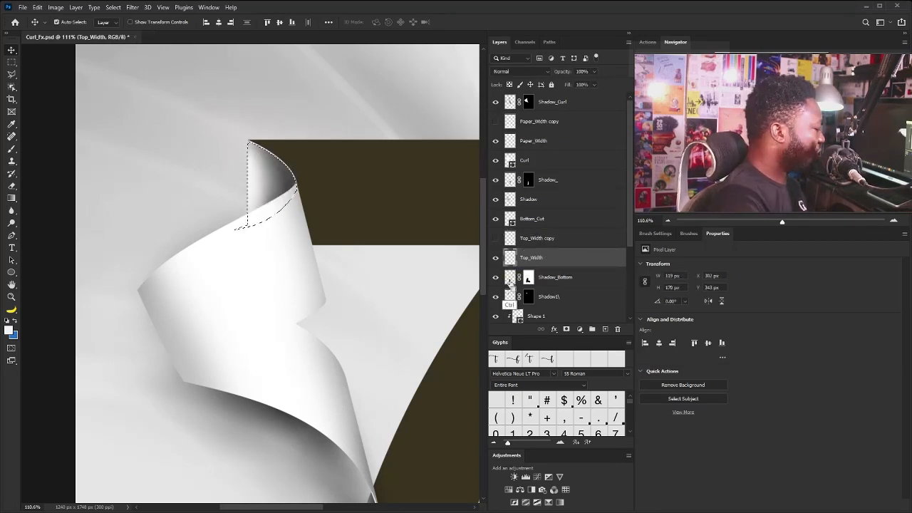
{"action": "key", "text": "ctrl+d"}
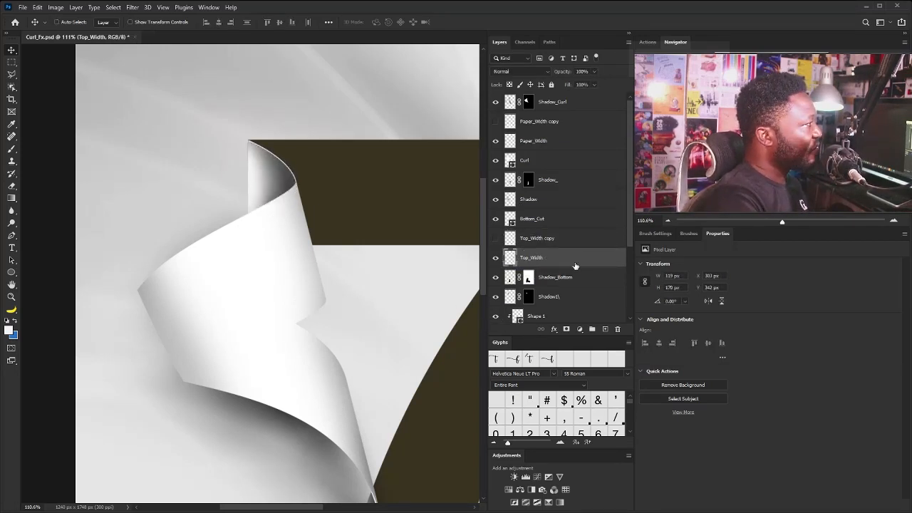
Delete the hidden Top_Width copy and Paper_Width copy layers
{"action": "left_click", "coordinate": [540, 238]}
{"action": "left_click", "coordinate": [561, 121], "text": "ctrl"}
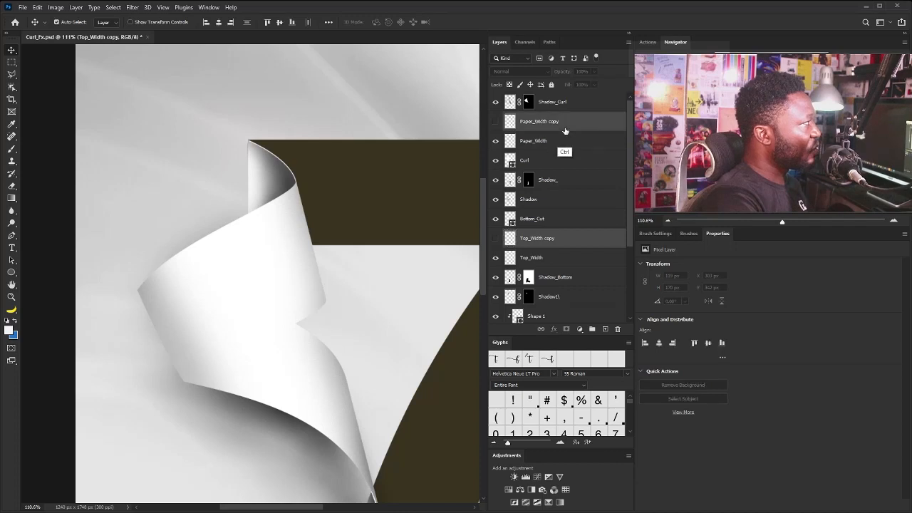
{"action": "key", "text": "Delete"}
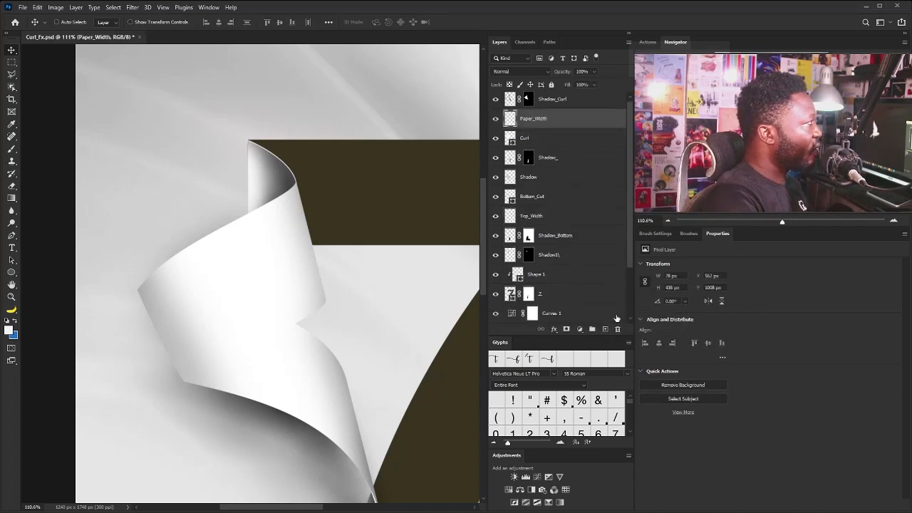
Group all layers from Shadow_Curl down to the 7 shape layer and name the group 7
{"action": "key", "text": "ctrl+0"}
{"action": "left_click", "coordinate": [563, 100]}
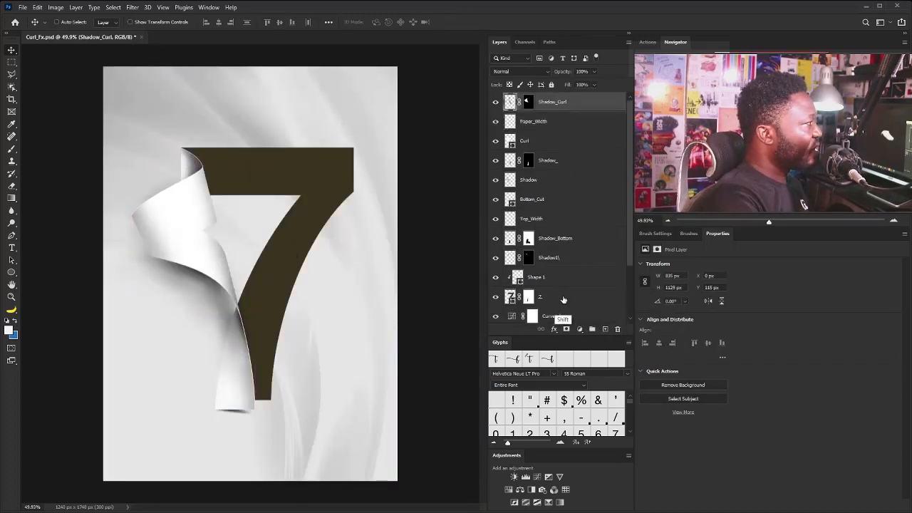
{"action": "left_click_drag", "start_coordinate": [628, 246], "coordinate": [633, 299]}
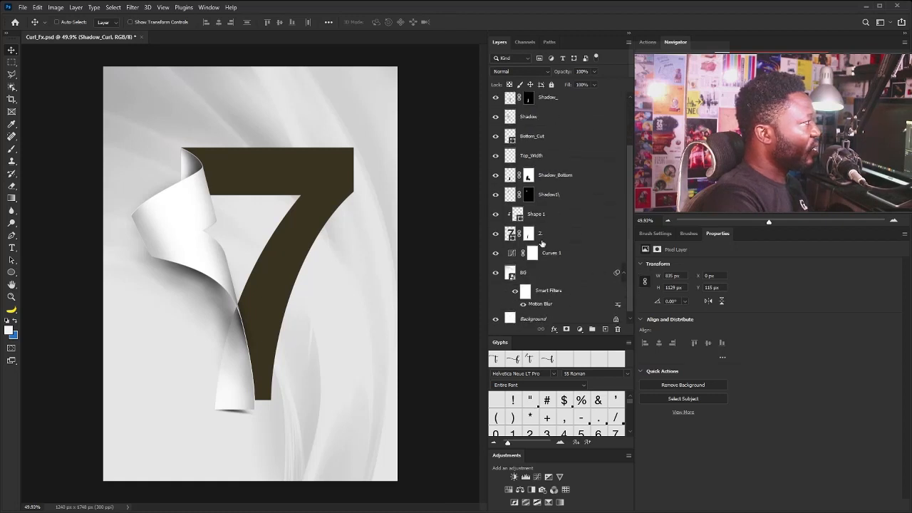
{"action": "left_click", "coordinate": [571, 238], "text": "shift"}
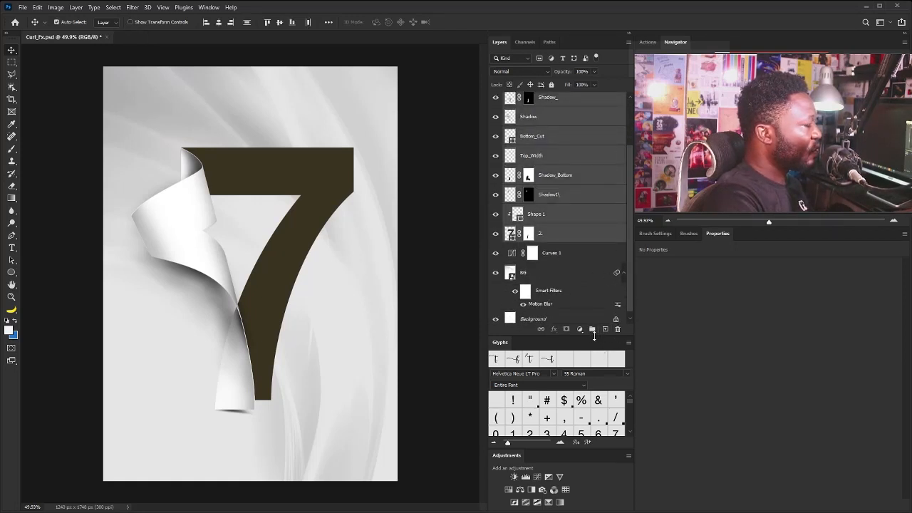
{"action": "key", "text": "ctrl+g"}
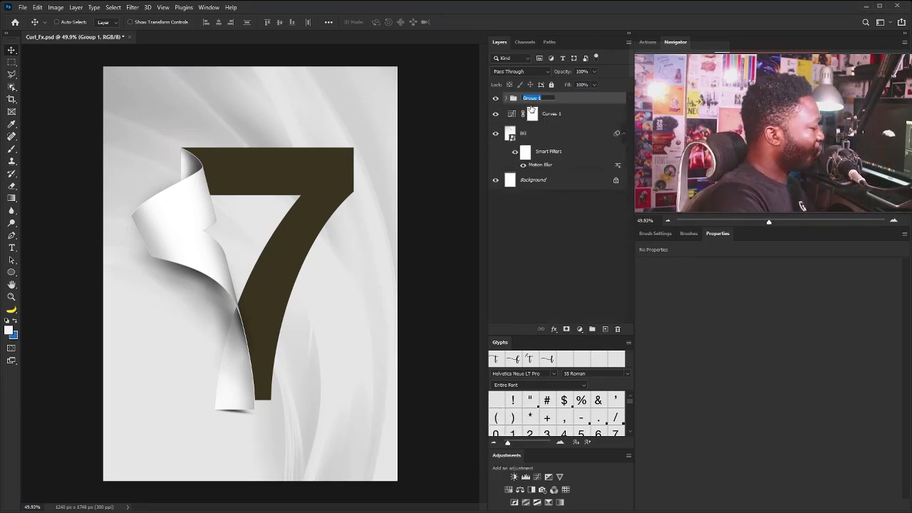
{"action": "type", "text": "7"}
{"action": "key", "text": "Return"}
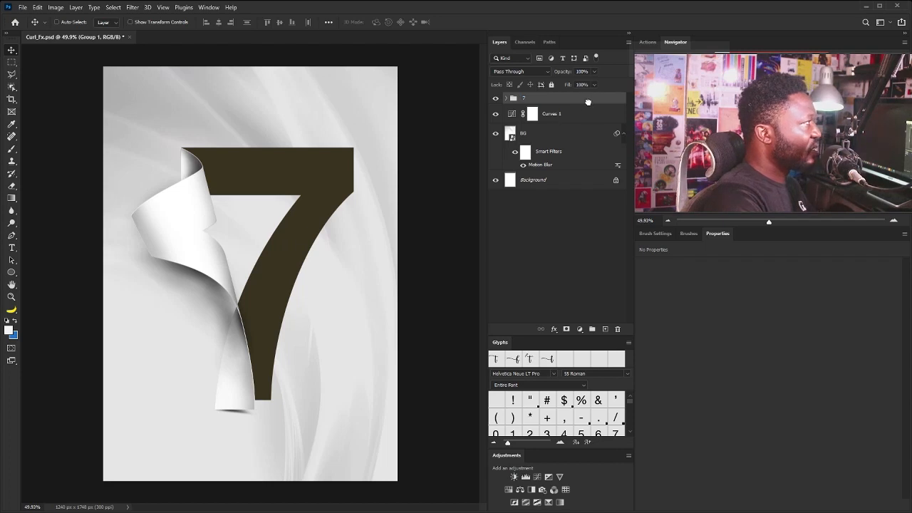
Add a layer mask to the 7 group and paint black along the top flap's outer edge
{"action": "left_click", "coordinate": [566, 329]}
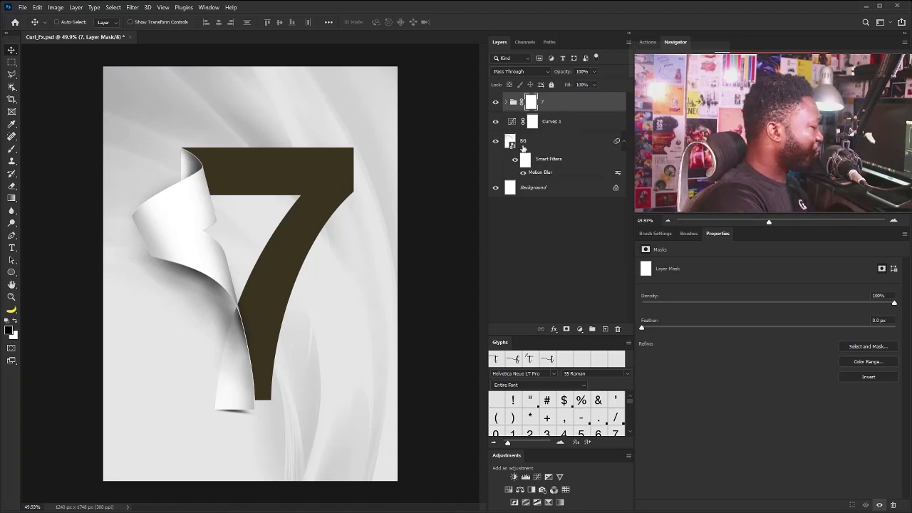
{"action": "key", "text": "b"}
{"action": "left_click_drag", "start_coordinate": [170, 148], "coordinate": [219, 205]}
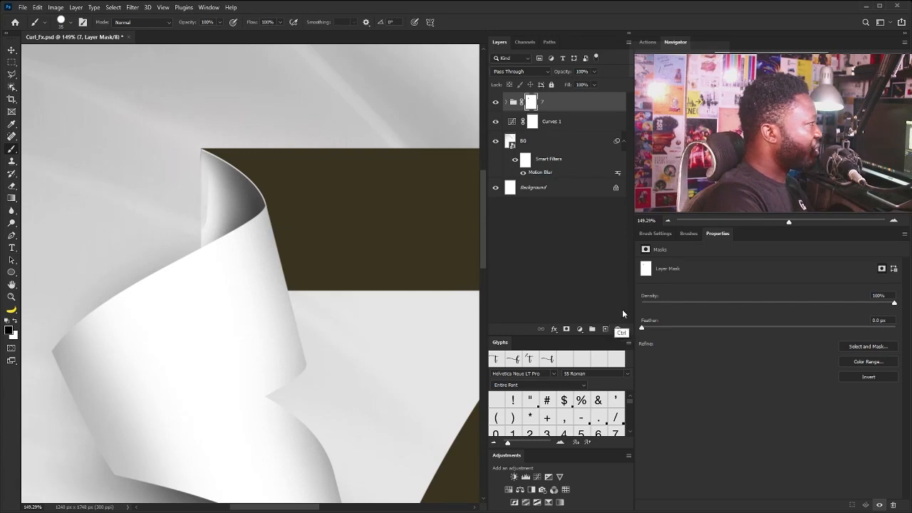
Fade the top flap's outer edge on the group mask using the soft round brush at 0% hardness, enlarged to 60 px
{"action": "left_click", "coordinate": [657, 234]}
{"action": "left_click", "coordinate": [713, 252]}
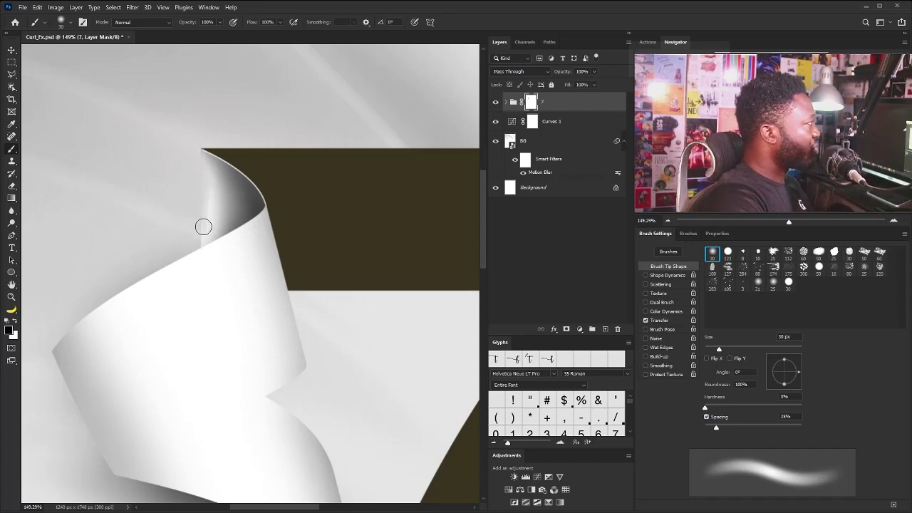
{"action": "key", "text": "bracketright"}
{"action": "key", "text": "bracketright"}
{"action": "key", "text": "bracketright"}
{"action": "key", "text": "bracketright"}
{"action": "key", "text": "bracketleft"}
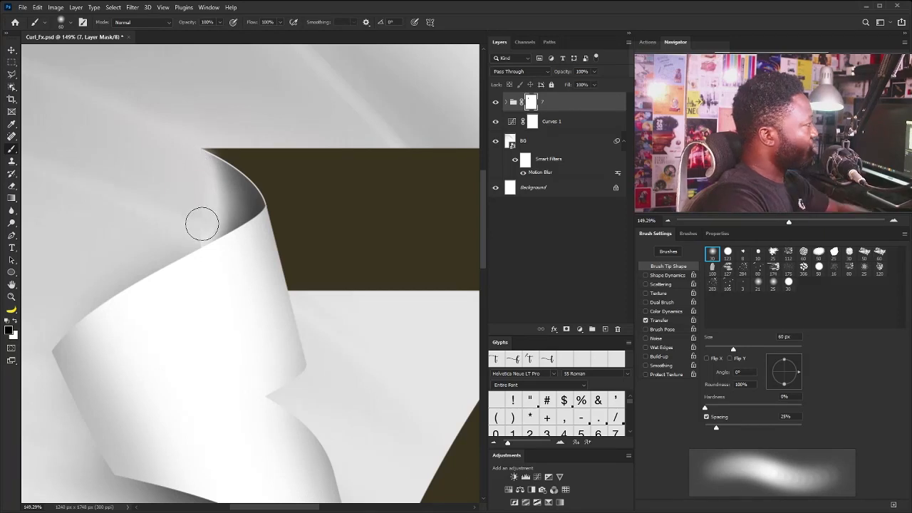
Restore the top flap's edge on the 7 group mask by painting white with the soft brush reduced to 30 px
{"action": "key", "text": "bracketleft"}
{"action": "key", "text": "bracketleft"}
{"action": "key", "text": "bracketleft"}
{"action": "key", "text": "bracketleft"}
{"action": "key", "text": "bracketleft"}
{"action": "key", "text": "bracketright"}
{"action": "key", "text": "bracketright"}
{"action": "key", "text": "x"}
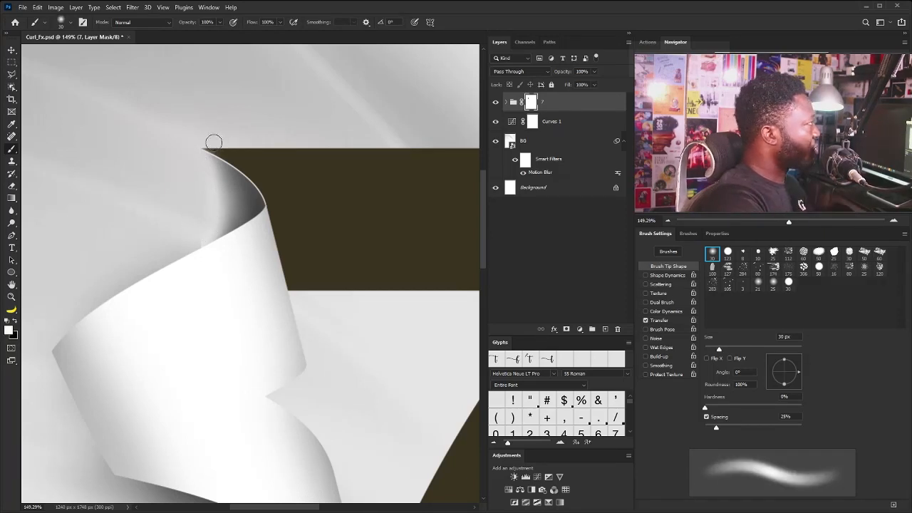
{"action": "key", "text": "ctrl+0"}
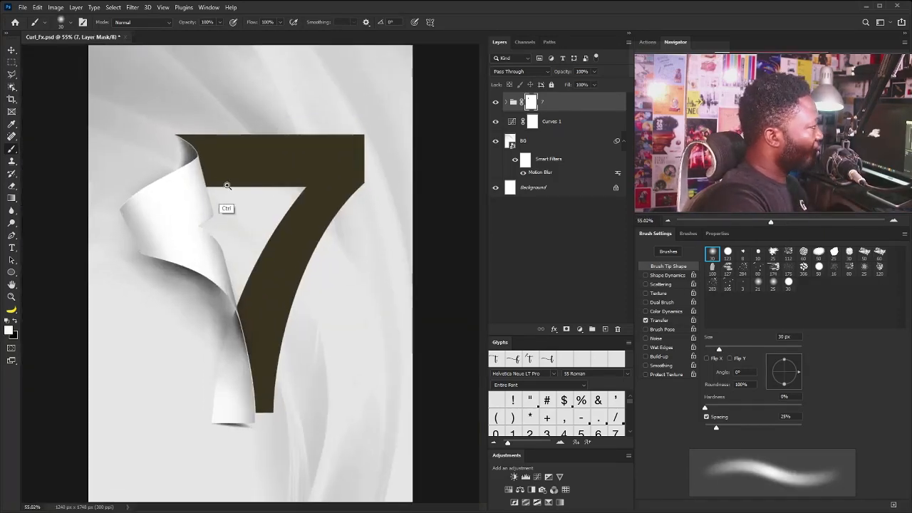
{"action": "left_click_drag", "start_coordinate": [230, 186], "coordinate": [225, 203]}
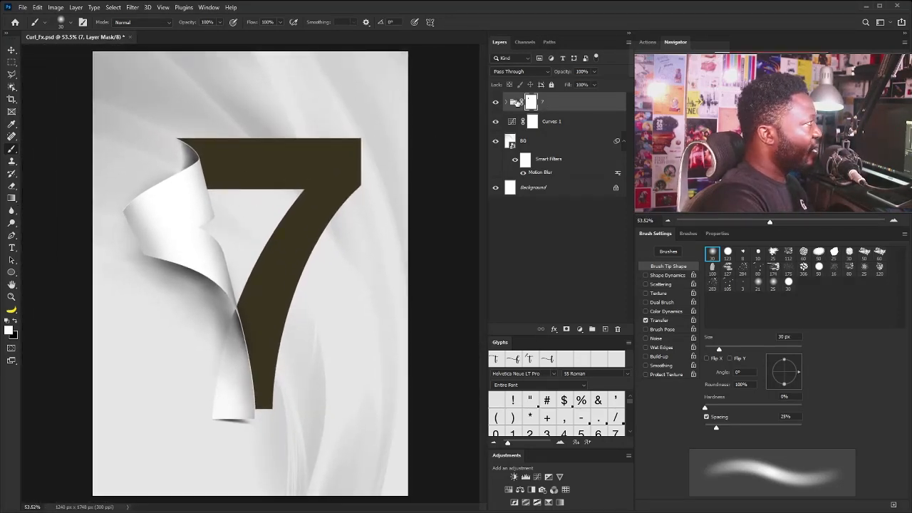
Expand the 7 group and place the BG2 image of golden hearts on red into the document
{"action": "left_click", "coordinate": [508, 103]}
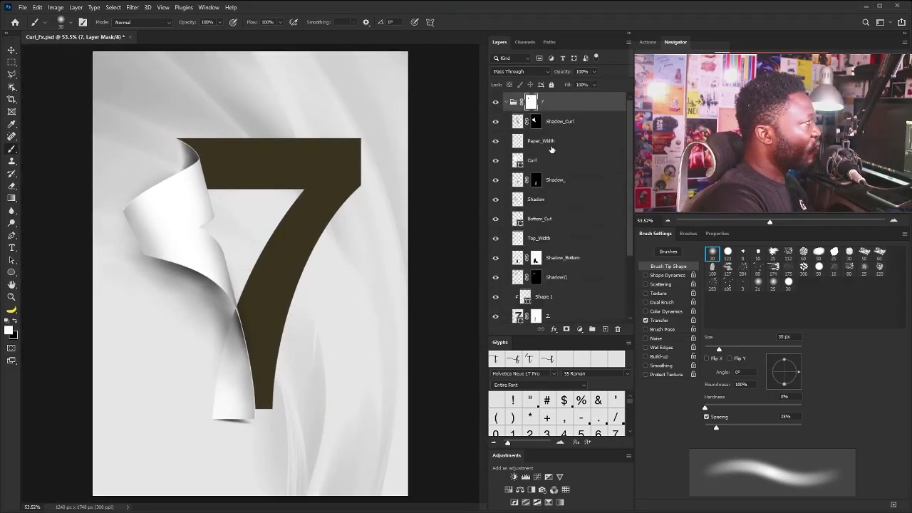
{"action": "left_click", "coordinate": [564, 315]}
{"action": "left_click", "coordinate": [579, 104]}
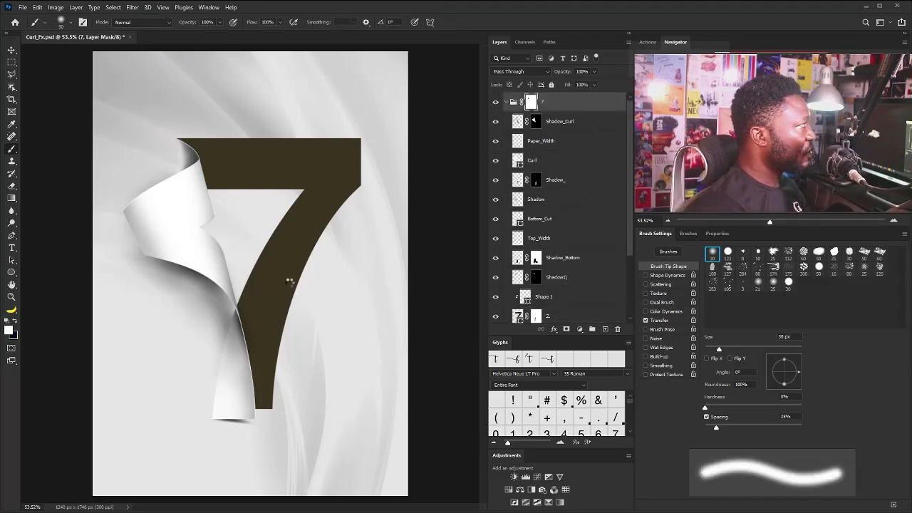
{"action": "key", "text": "Return"}
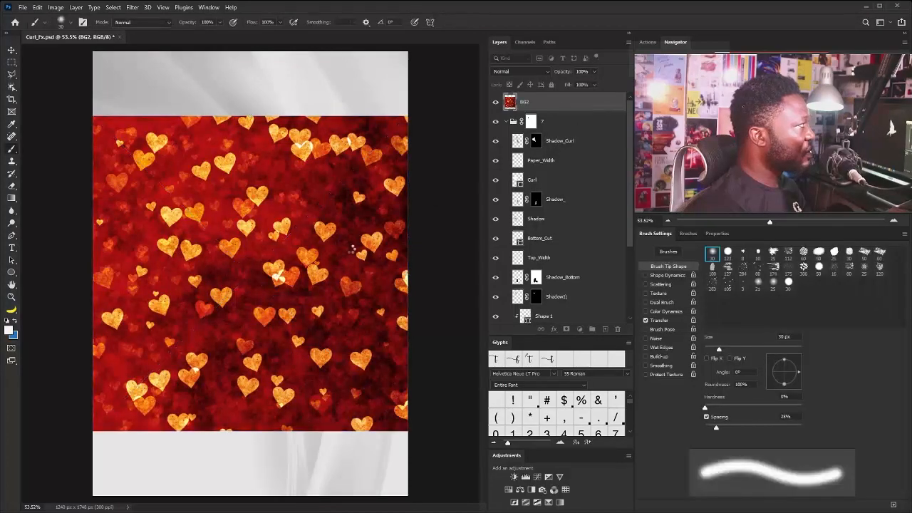
{"action": "left_click", "coordinate": [352, 248]}
{"action": "left_click", "coordinate": [443, 200]}
Move the BG2 layer directly above the 7 shape layer and clip it to the 7
{"action": "scroll", "coordinate": [568, 165], "scroll_direction": "down", "scroll_amount": 3}
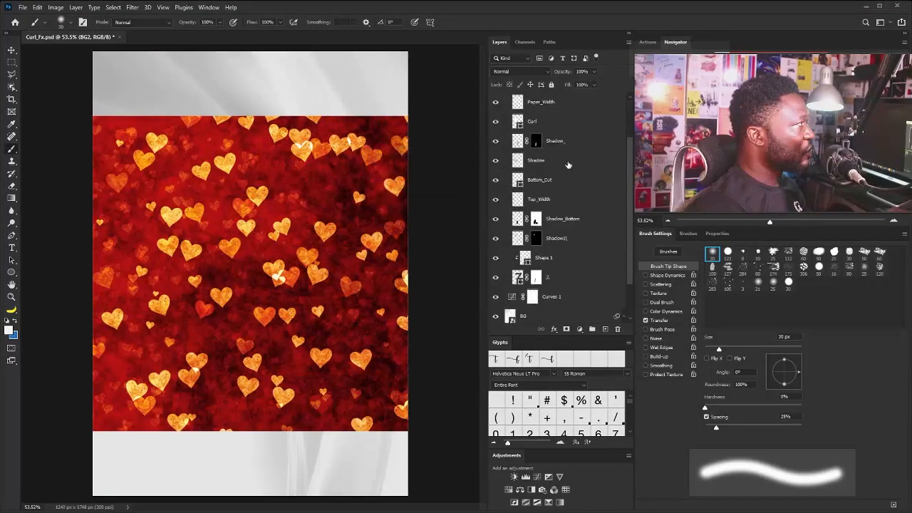
{"action": "scroll", "coordinate": [568, 165], "scroll_direction": "up", "scroll_amount": 3}
{"action": "left_click_drag", "start_coordinate": [572, 108], "coordinate": [553, 285]}
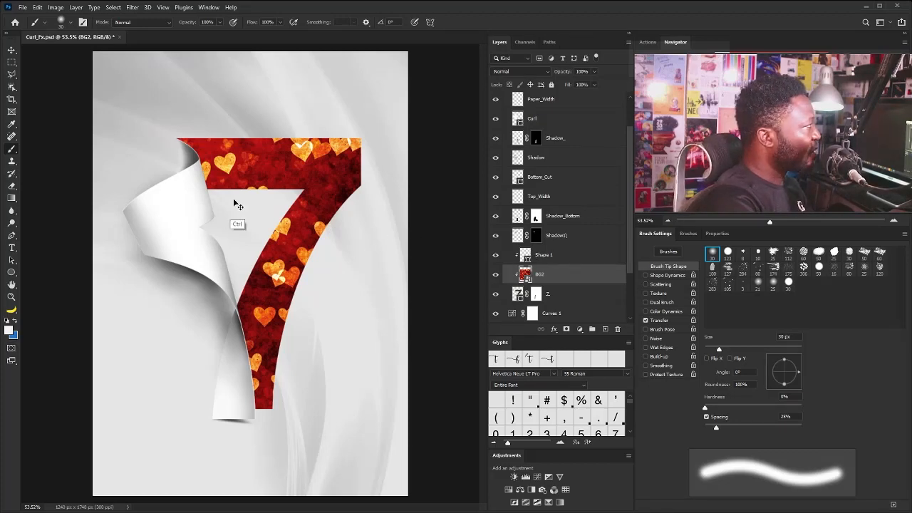
Create a new clipped layer named Shadow_7 above BG2
{"action": "left_click_drag", "start_coordinate": [175, 147], "coordinate": [226, 242]}
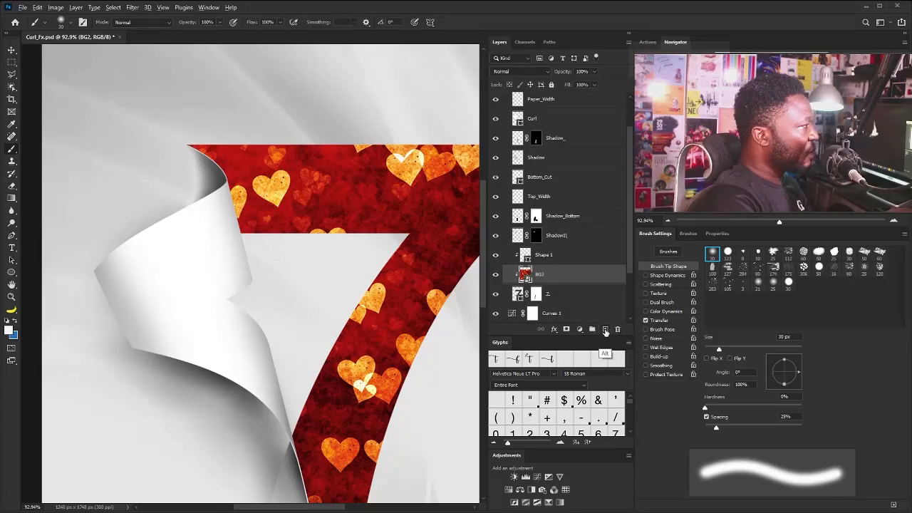
{"action": "left_click", "coordinate": [605, 330], "text": "alt"}
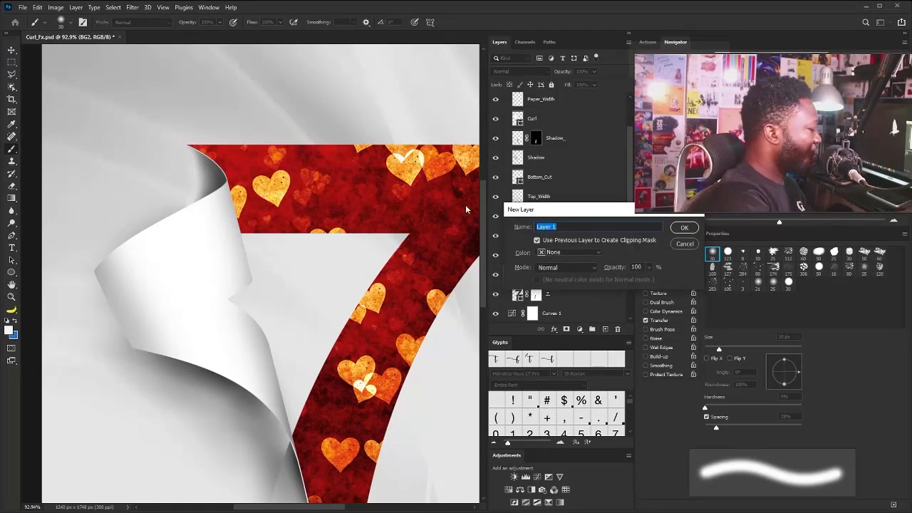
{"action": "type", "text": "Shadow"}
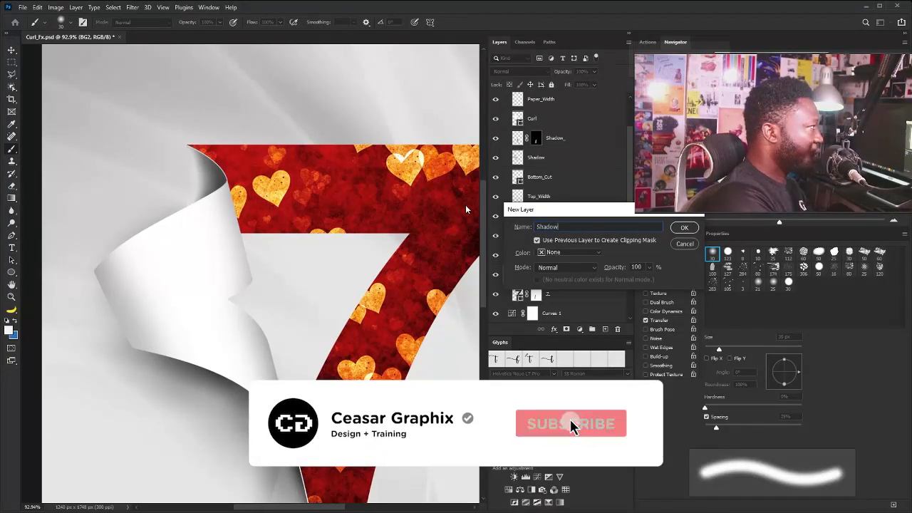
{"action": "type", "text": "_"}
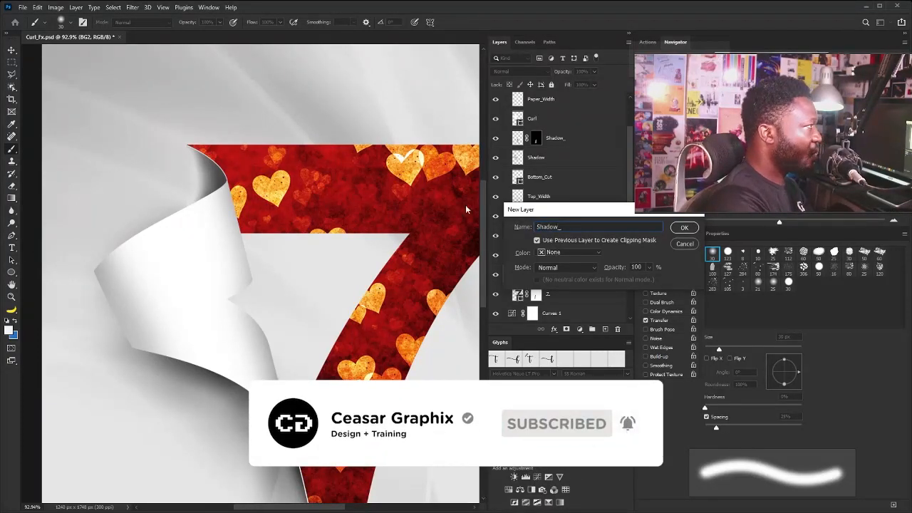
{"action": "type", "text": "7"}
{"action": "key", "text": "Return"}
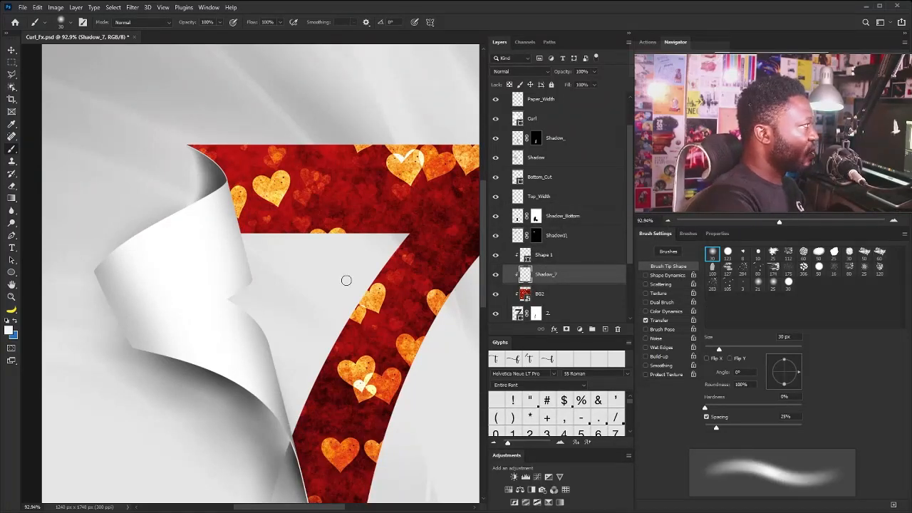
Move Shadow_7 above Shape 1 and paint a black shadow along the curl's edge with a 90 px soft brush
{"action": "key", "text": "bracketright"}
{"action": "key", "text": "bracketright"}
{"action": "key", "text": "bracketright"}
{"action": "key", "text": "bracketright"}
{"action": "key", "text": "bracketright"}
{"action": "key", "text": "d"}
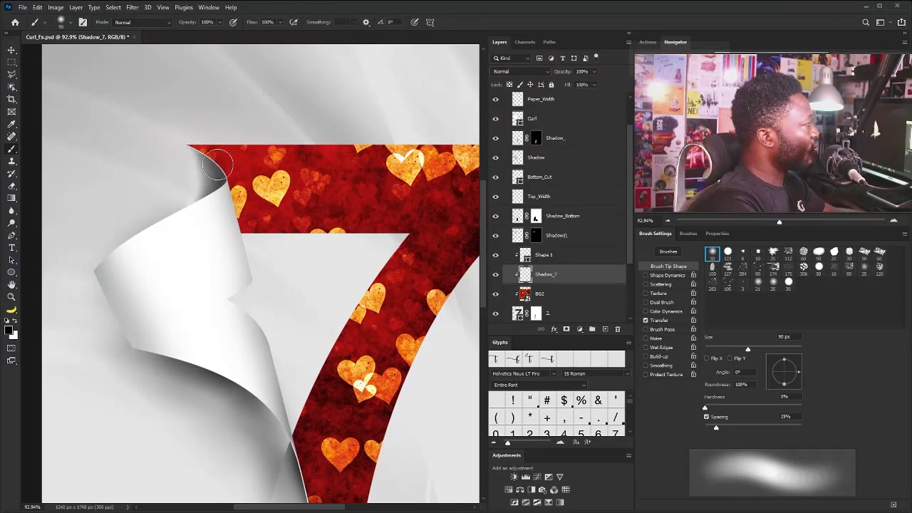
{"action": "left_click_drag", "start_coordinate": [536, 267], "coordinate": [536, 246]}
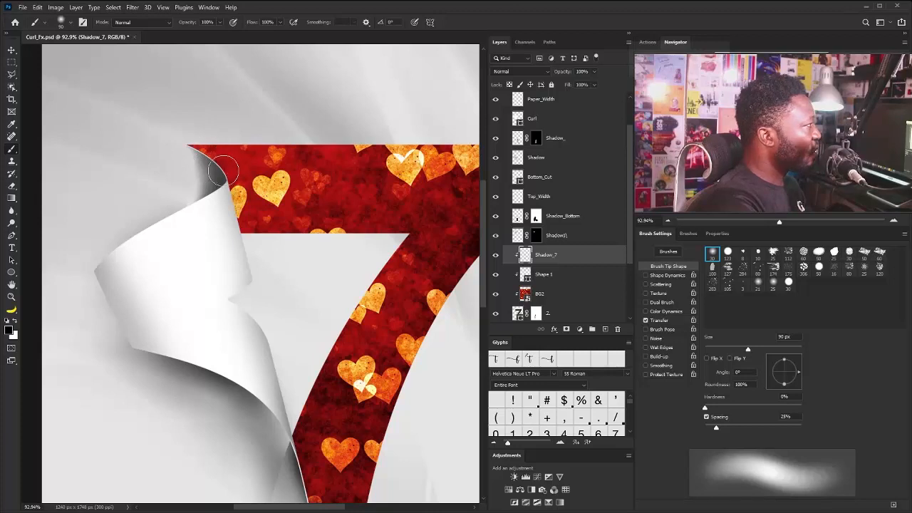
{"action": "left_click_drag", "start_coordinate": [193, 159], "coordinate": [231, 202]}
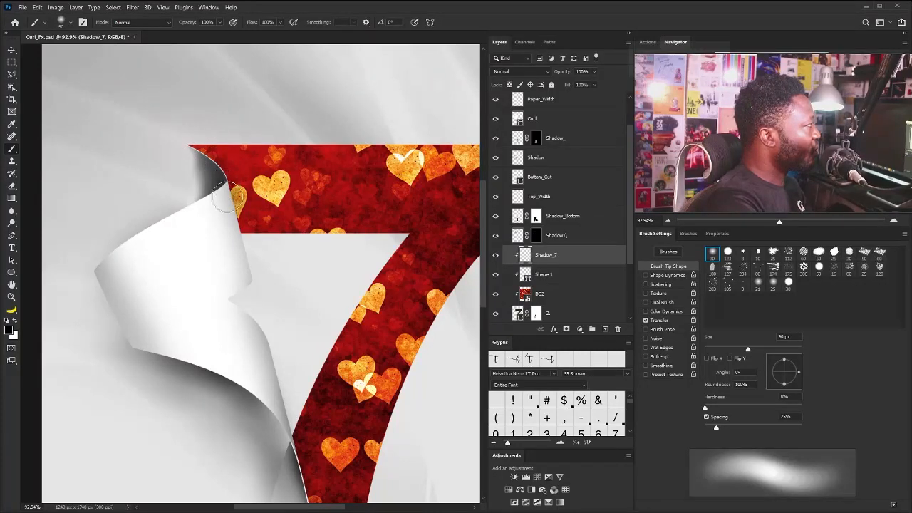
{"action": "mouse_move", "coordinate": [219, 182]}
{"action": "left_mouse_down"}
{"action": "mouse_move", "coordinate": [204, 158]}
{"action": "mouse_move", "coordinate": [216, 169]}
{"action": "left_mouse_up"}
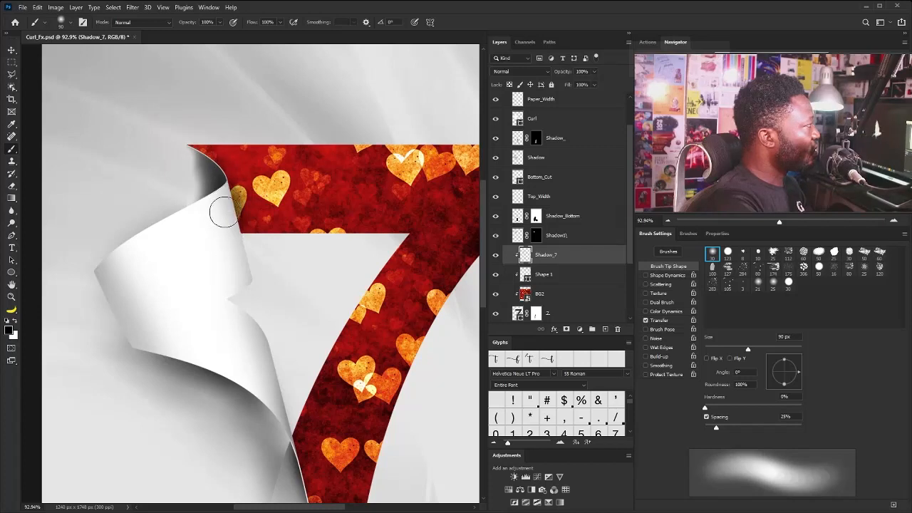
{"action": "mouse_move", "coordinate": [222, 181]}
{"action": "left_mouse_down"}
{"action": "mouse_move", "coordinate": [201, 166]}
{"action": "mouse_move", "coordinate": [238, 250]}
{"action": "mouse_move", "coordinate": [231, 221]}
{"action": "left_mouse_up"}
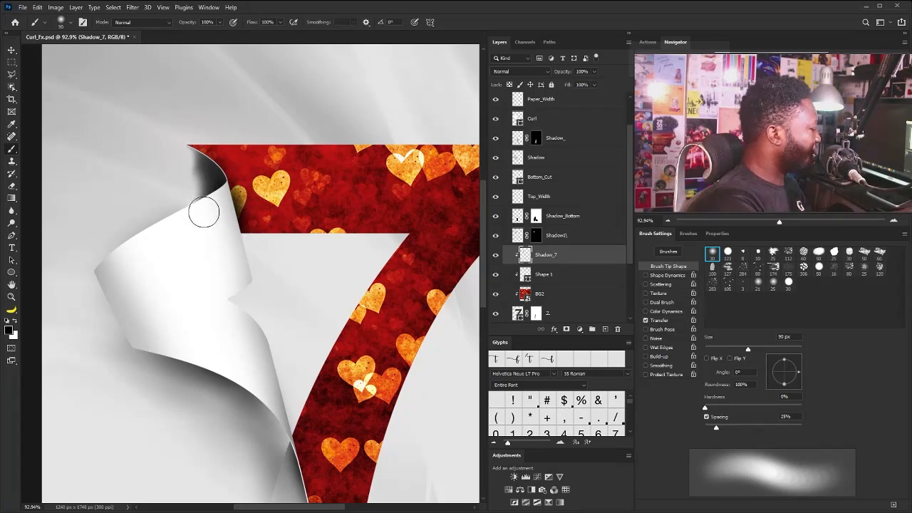
Erase the Shadow_7 shading that spills onto the inside of the top flap with a 70 px soft eraser
{"action": "key", "text": "e"}
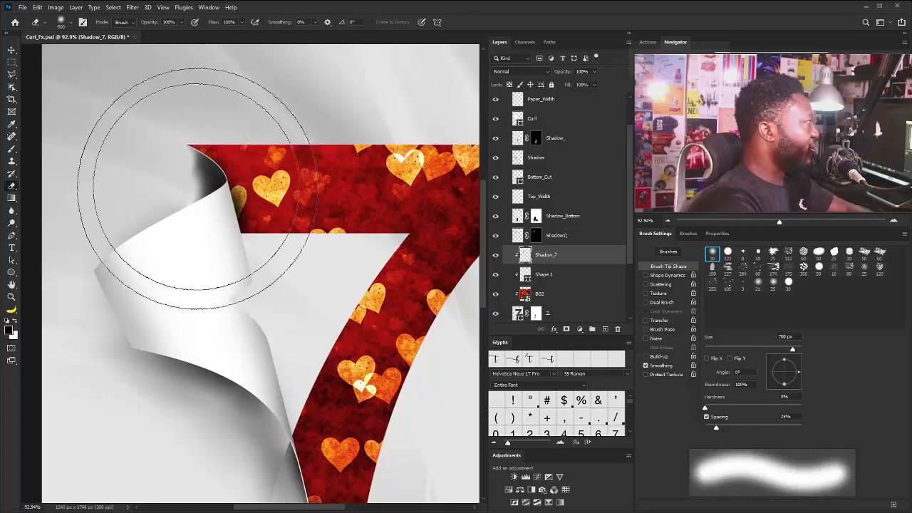
{"action": "key", "text": "bracketleft"}
{"action": "key", "text": "bracketleft"}
{"action": "key", "text": "bracketleft"}
{"action": "key", "text": "bracketleft"}
{"action": "key", "text": "bracketleft"}
{"action": "key", "text": "bracketleft"}
{"action": "key", "text": "bracketleft"}
{"action": "key", "text": "bracketleft"}
{"action": "key", "text": "bracketleft"}
{"action": "key", "text": "bracketleft"}
{"action": "key", "text": "bracketleft"}
{"action": "key", "text": "bracketleft"}
{"action": "key", "text": "bracketleft"}
{"action": "key", "text": "bracketleft"}
{"action": "key", "text": "bracketleft"}
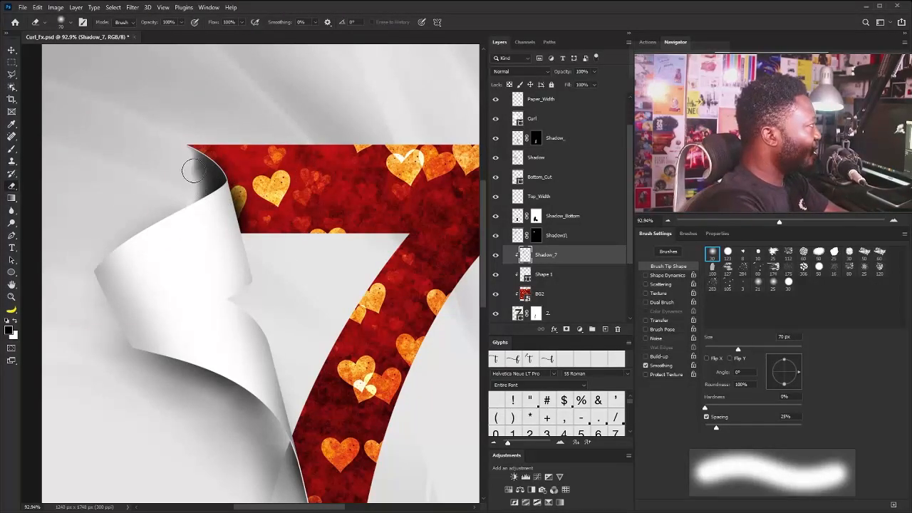
{"action": "left_click_drag", "start_coordinate": [193, 171], "coordinate": [193, 171]}
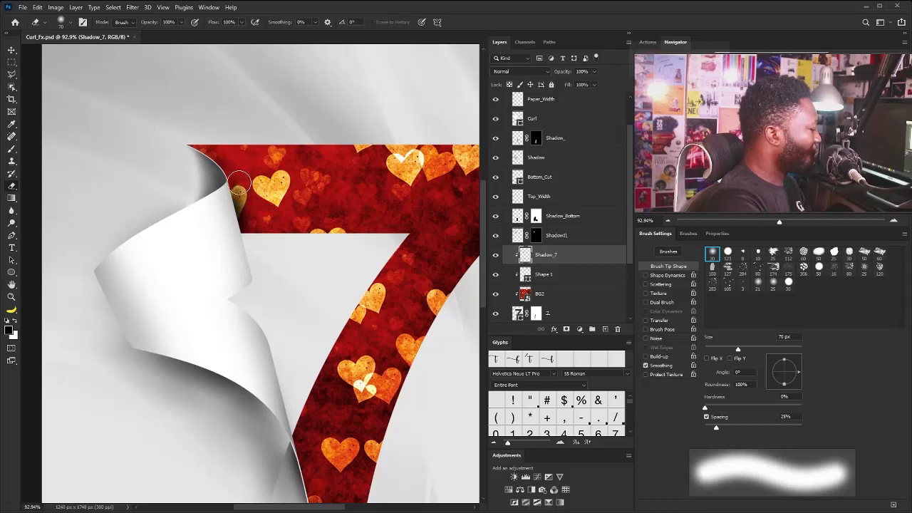
Refine the Shadow_7 shading along the top flap's edge using the soft black brush reduced to 25 px
{"action": "key", "text": "b"}
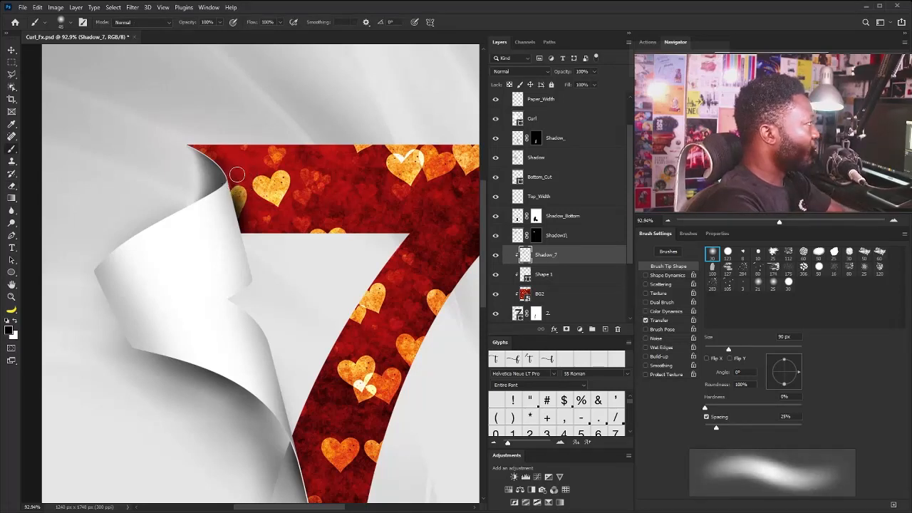
{"action": "key", "text": "bracketleft"}
{"action": "key", "text": "bracketleft"}
{"action": "key", "text": "bracketleft"}
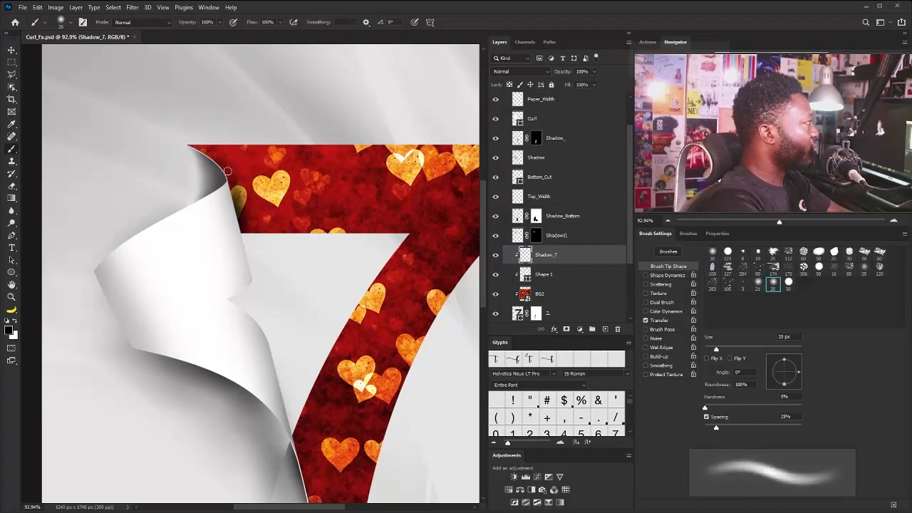
{"action": "scroll", "coordinate": [207, 193], "scroll_direction": "up", "scroll_amount": 5}
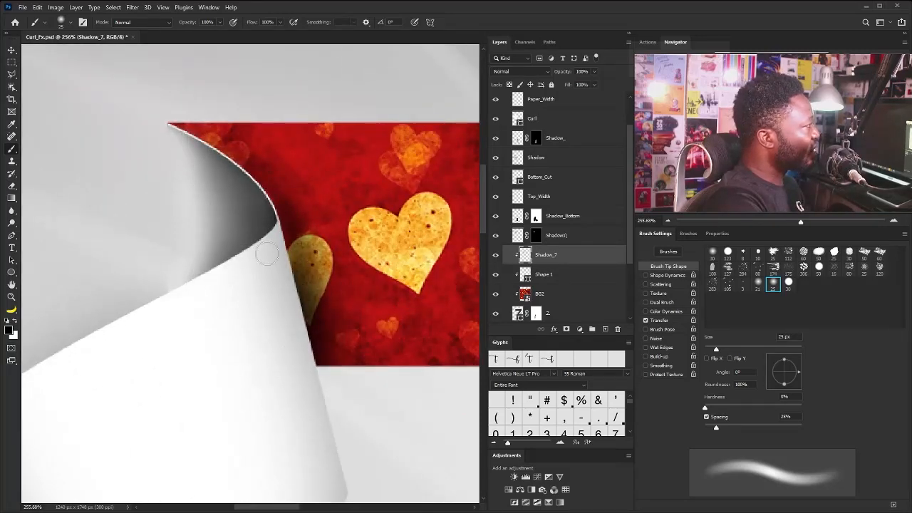
Select the Top_Width layer and set up a 25 px hard round brush with Shape Dynamics on and Transfer off
{"action": "left_click", "coordinate": [570, 217]}
{"action": "left_click", "coordinate": [558, 240]}
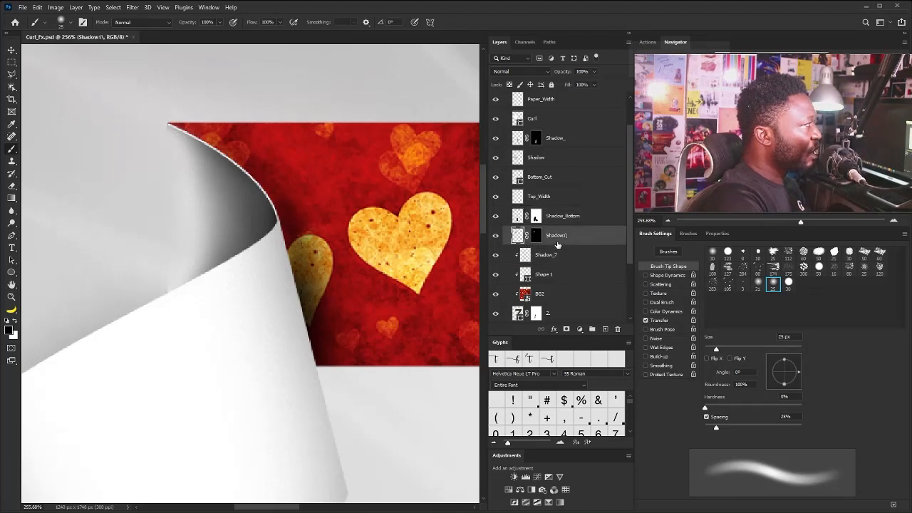
{"action": "left_click", "coordinate": [495, 197]}
{"action": "left_click", "coordinate": [496, 198]}
{"action": "left_click", "coordinate": [538, 197]}
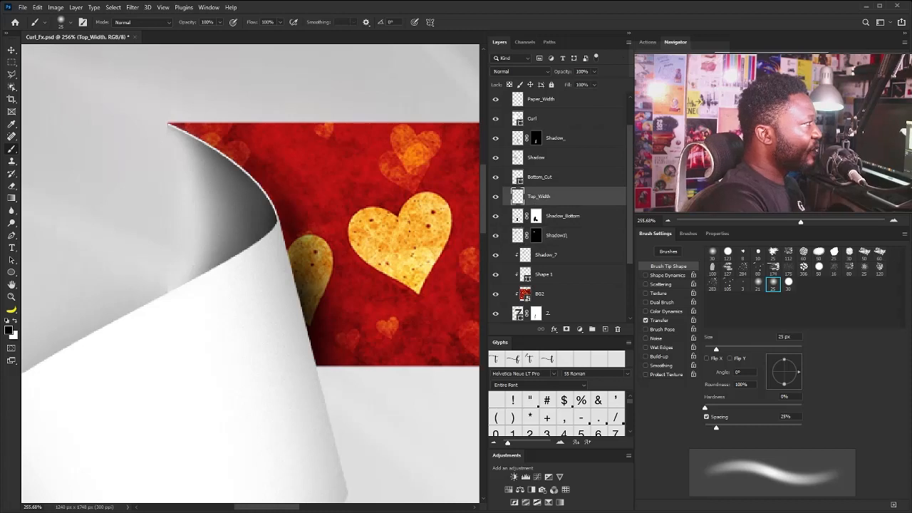
{"action": "left_click", "coordinate": [728, 253]}
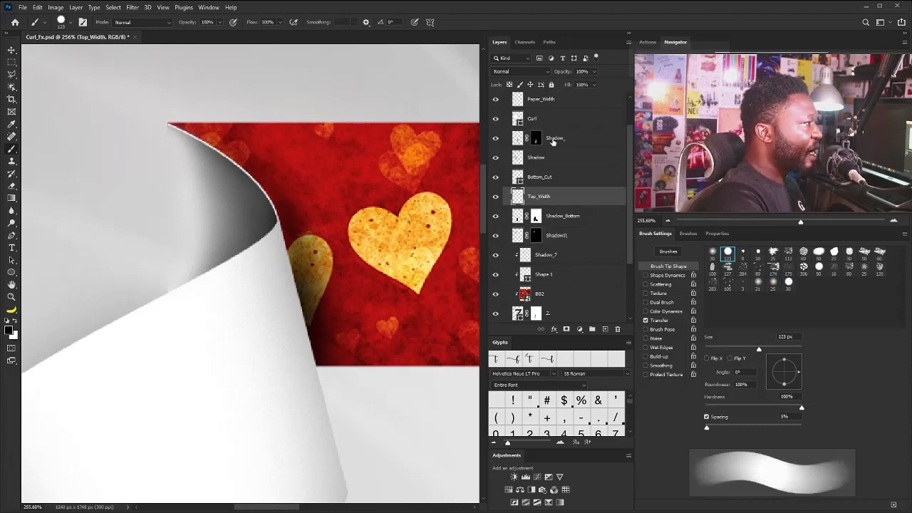
{"action": "left_click", "coordinate": [645, 275]}
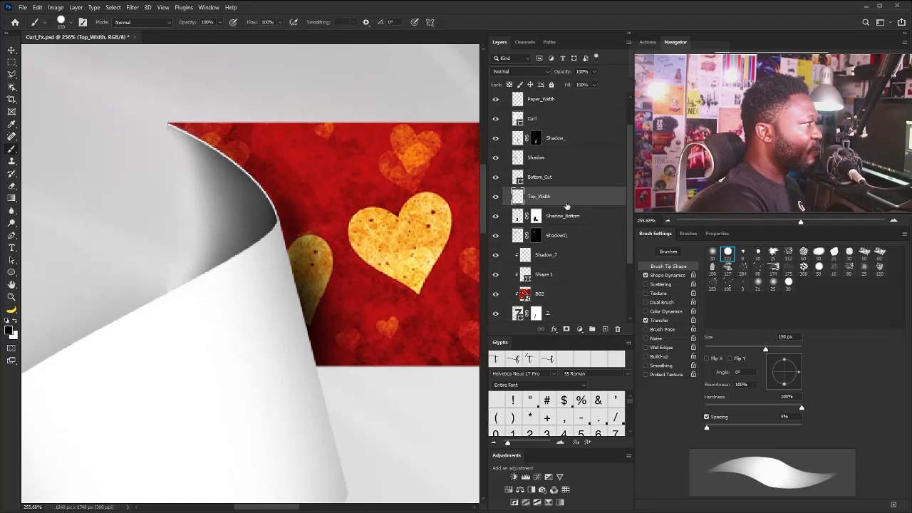
{"action": "key", "text": "bracketleft"}
{"action": "key", "text": "bracketleft"}
{"action": "key", "text": "bracketleft"}
{"action": "key", "text": "bracketleft"}
{"action": "key", "text": "bracketleft"}
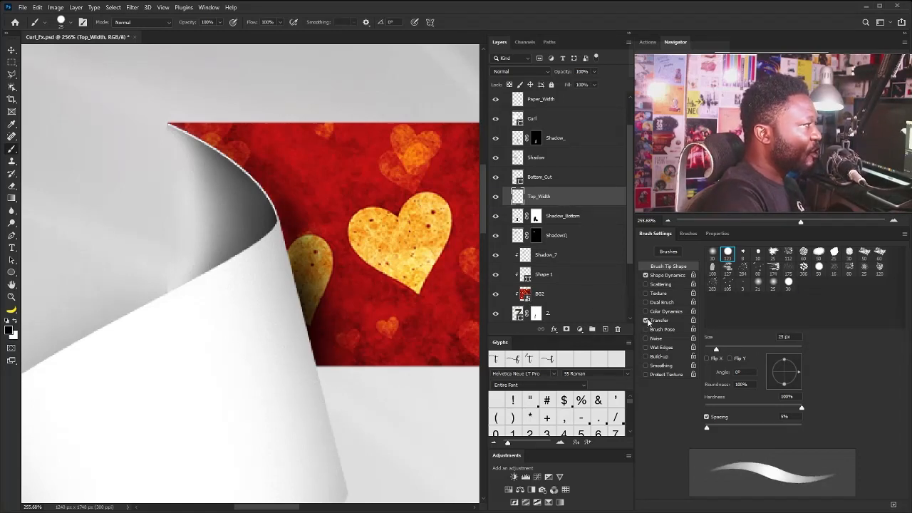
{"action": "left_click", "coordinate": [645, 320]}
Undo a black test stroke and paint the paper-thickness edge at the flap's corner in white with a 3 px hard brush
{"action": "scroll", "coordinate": [235, 276], "scroll_direction": "up", "scroll_amount": 5}
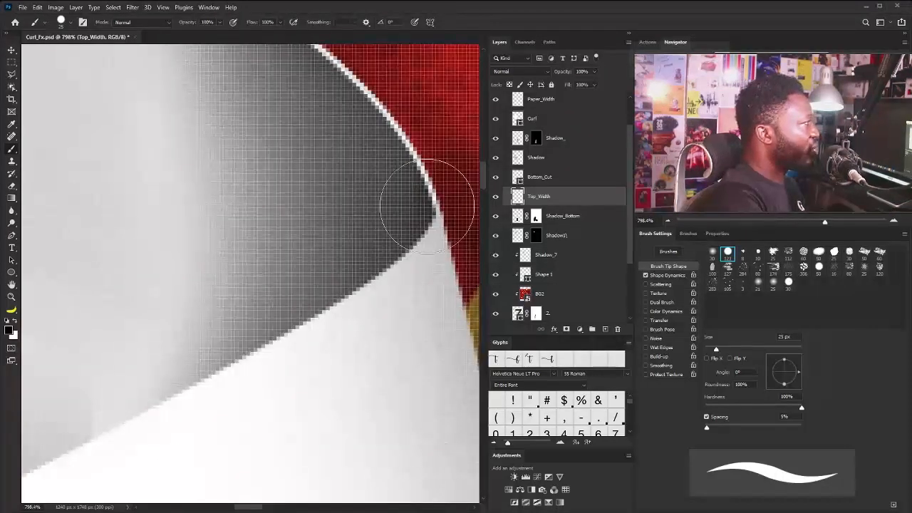
{"action": "key", "text": "bracketleft"}
{"action": "key", "text": "bracketleft"}
{"action": "key", "text": "bracketleft"}
{"action": "key", "text": "bracketleft"}
{"action": "key", "text": "bracketleft"}
{"action": "key", "text": "bracketleft"}
{"action": "key", "text": "bracketleft"}
{"action": "key", "text": "bracketleft"}
{"action": "key", "text": "bracketleft"}
{"action": "key", "text": "bracketleft"}
{"action": "key", "text": "bracketleft"}
{"action": "key", "text": "bracketleft"}
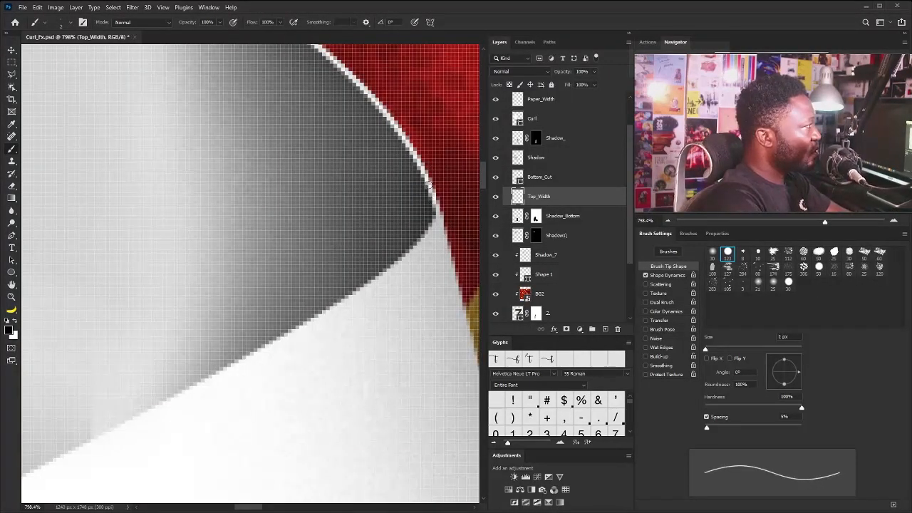
{"action": "key", "text": "bracketright"}
{"action": "key", "text": "bracketright"}
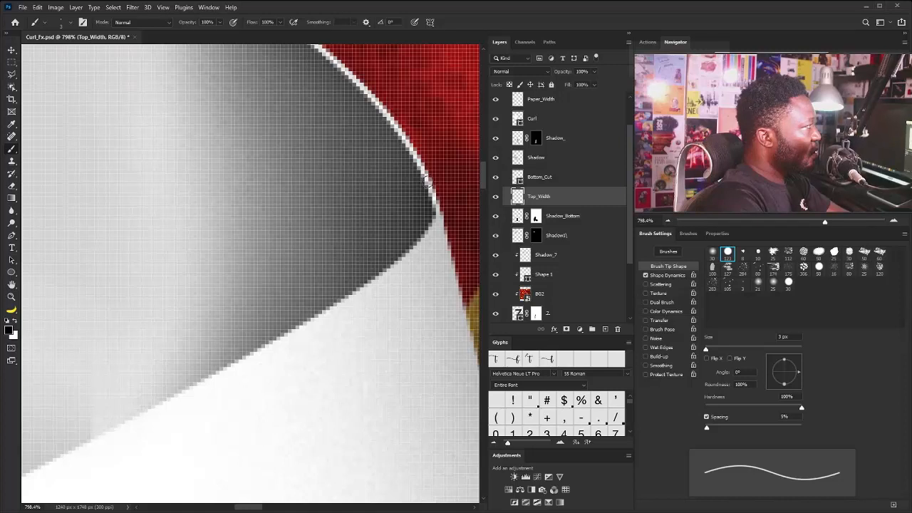
{"action": "left_click_drag", "start_coordinate": [433, 204], "coordinate": [436, 208]}
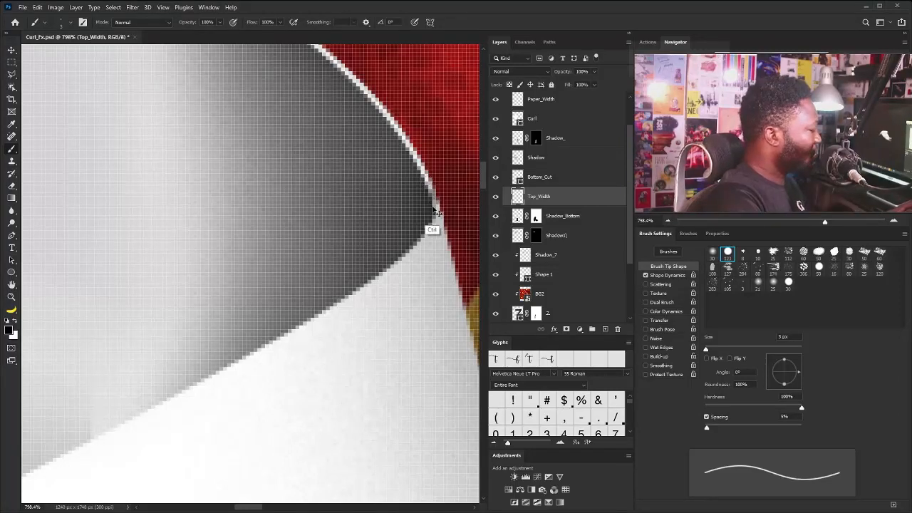
{"action": "key", "text": "ctrl+z"}
{"action": "key", "text": "x"}
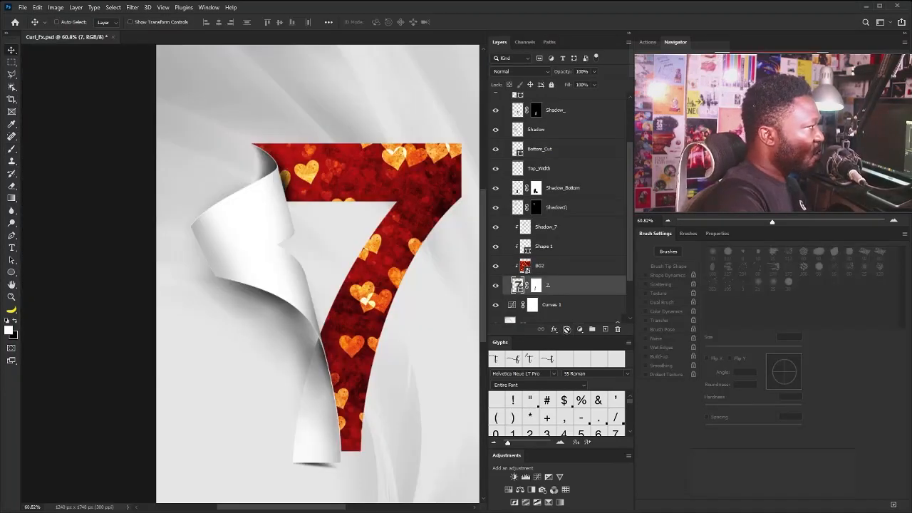
Give the 7 layer two black Multiply Inner Shadows at 90°, enlarging one to about 120 px and lowering its opacity slightly
{"action": "left_click", "coordinate": [554, 330]}
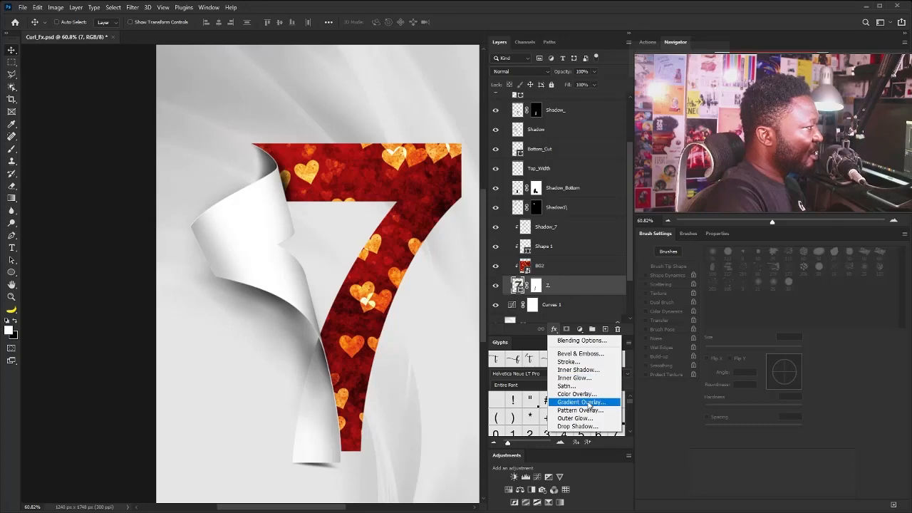
{"action": "left_click", "coordinate": [579, 370]}
{"action": "left_click_drag", "start_coordinate": [628, 278], "coordinate": [609, 211]}
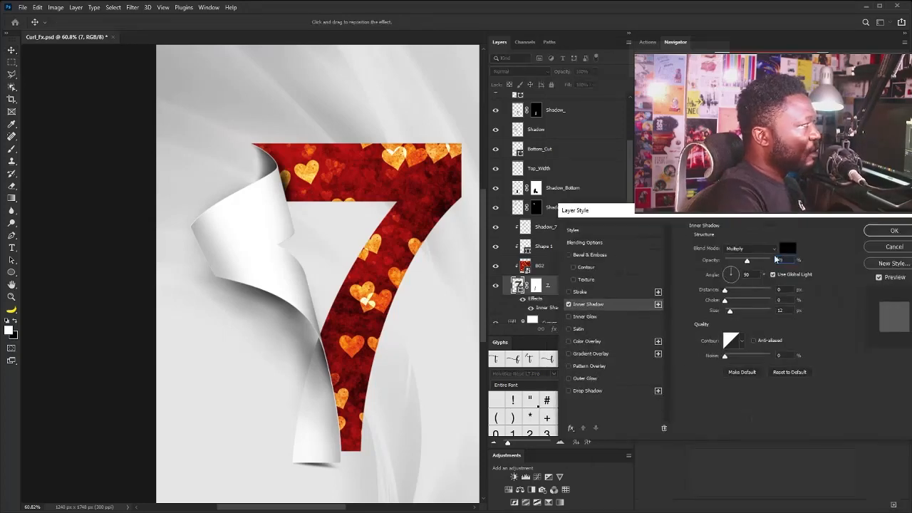
{"action": "left_click_drag", "start_coordinate": [745, 261], "coordinate": [777, 262]}
{"action": "left_click_drag", "start_coordinate": [730, 312], "coordinate": [750, 311]}
{"action": "left_click", "coordinate": [658, 304]}
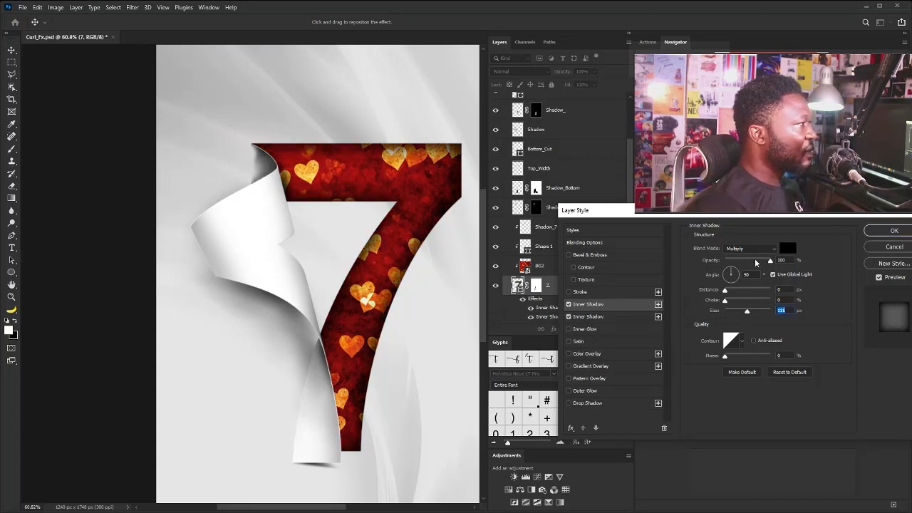
{"action": "left_click_drag", "start_coordinate": [770, 261], "coordinate": [758, 261]}
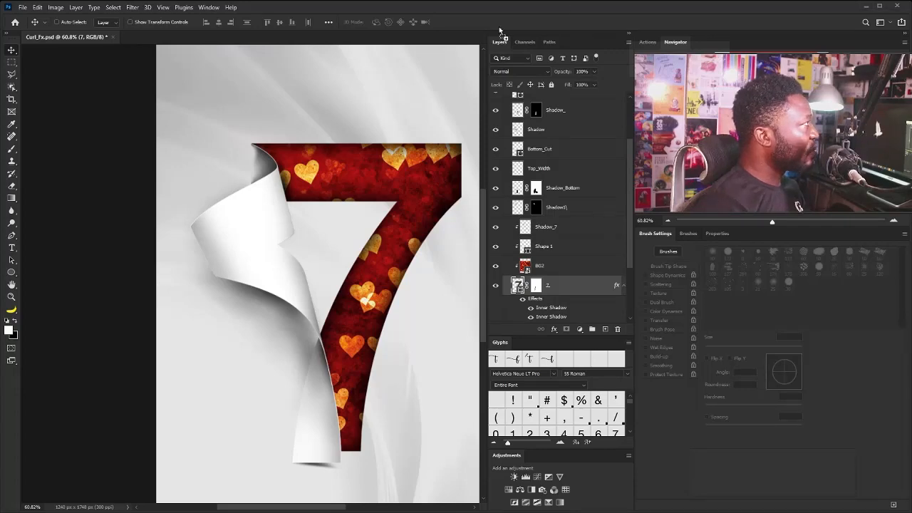
Open Key.png as its own document and extend its canvas vertically to 600 × 1190 px with the Crop tool
{"action": "left_click_drag", "start_coordinate": [498, 27], "coordinate": [428, 36]}
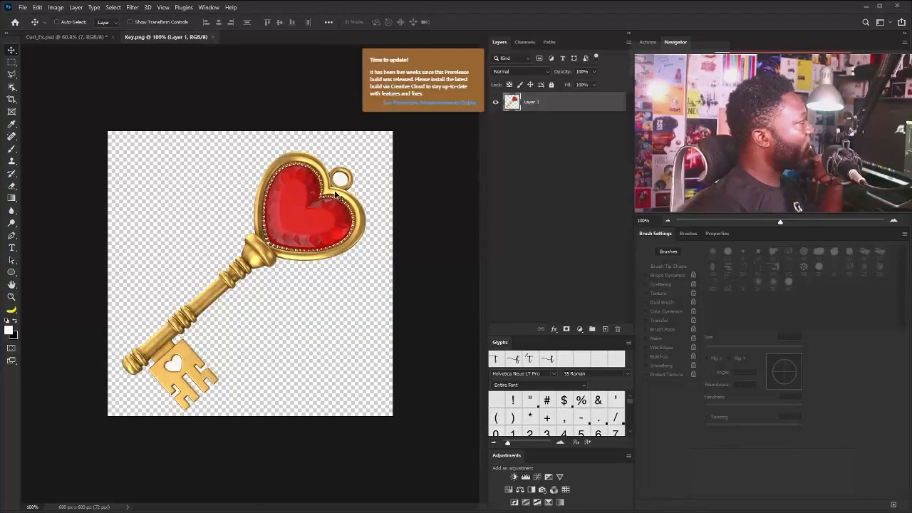
{"action": "left_click", "coordinate": [11, 100]}
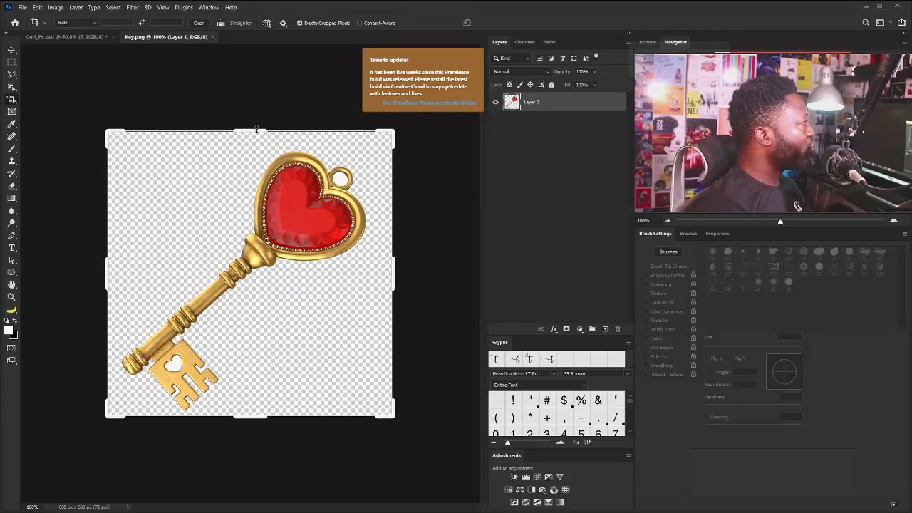
{"action": "left_click_drag", "start_coordinate": [251, 132], "coordinate": [264, 152]}
{"action": "left_click_drag", "start_coordinate": [283, 333], "coordinate": [285, 204]}
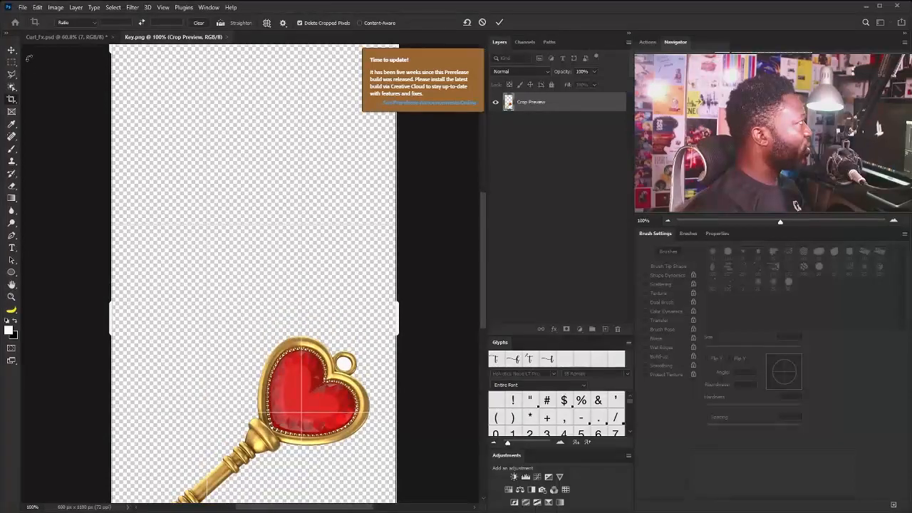
{"action": "left_click", "coordinate": [12, 50]}
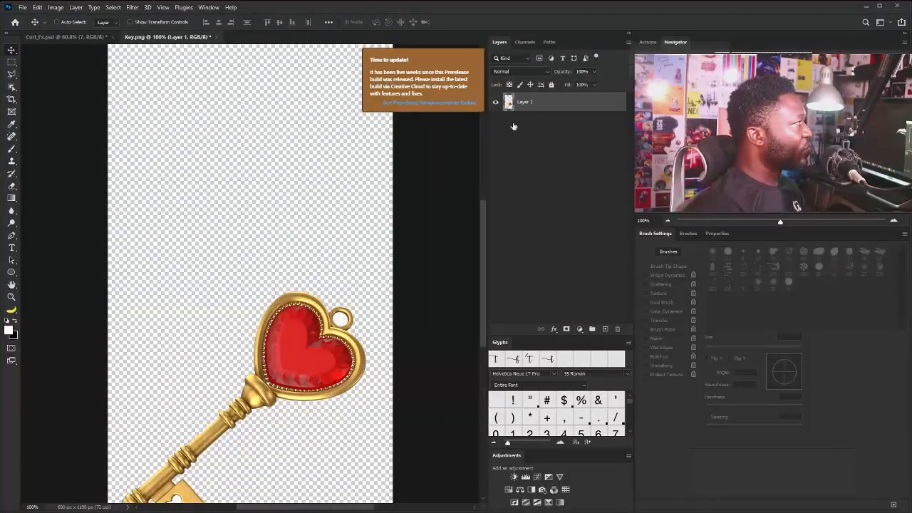
Rotate the key about 48° counterclockwise so it stands upright, and place it in the upper half of the canvas
{"action": "scroll", "coordinate": [313, 362], "scroll_direction": "down", "scroll_amount": 5}
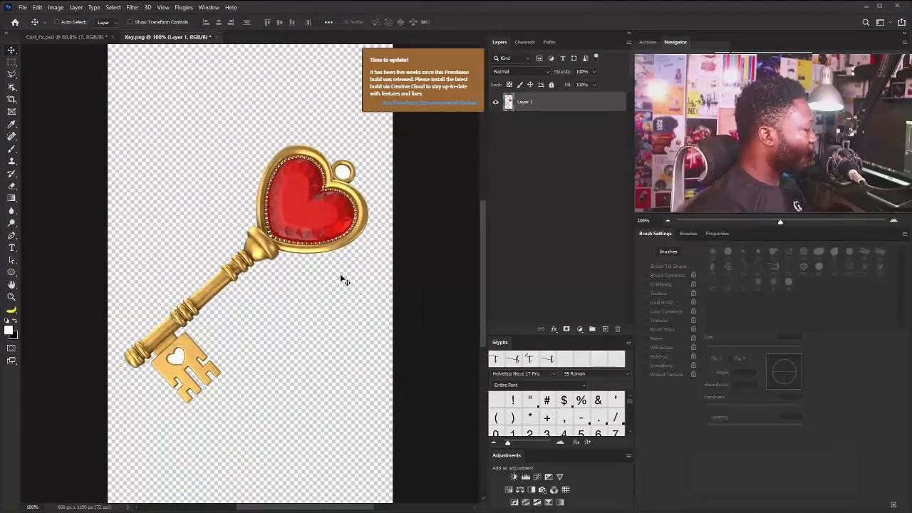
{"action": "key", "text": "ctrl+t"}
{"action": "left_click_drag", "start_coordinate": [407, 389], "coordinate": [430, 293]}
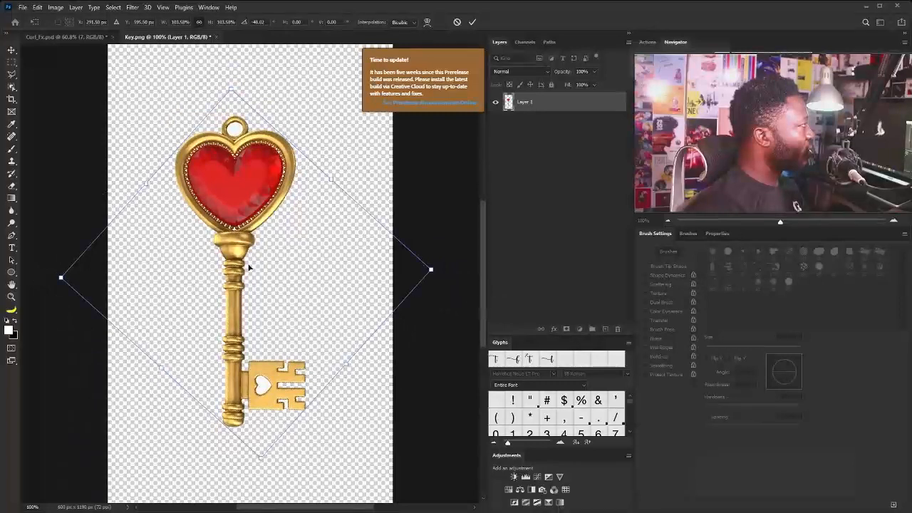
{"action": "left_click_drag", "start_coordinate": [245, 265], "coordinate": [268, 275]}
{"action": "scroll", "coordinate": [267, 260], "scroll_direction": "down", "scroll_amount": 3}
{"action": "scroll", "coordinate": [264, 243], "scroll_direction": "up", "scroll_amount": 1}
{"action": "left_click_drag", "start_coordinate": [264, 235], "coordinate": [264, 169]}
{"action": "key", "text": "Return"}
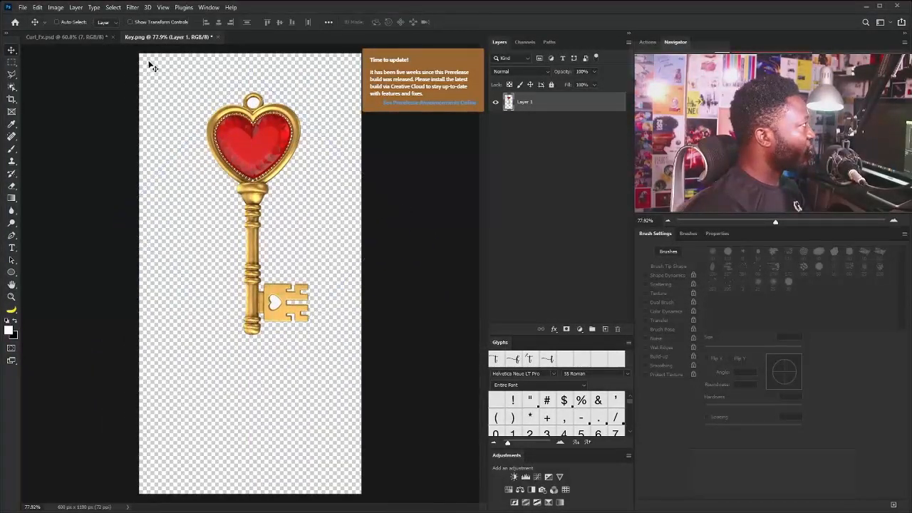
{"action": "left_click", "coordinate": [11, 87]}
{"action": "right_click", "coordinate": [12, 86]}
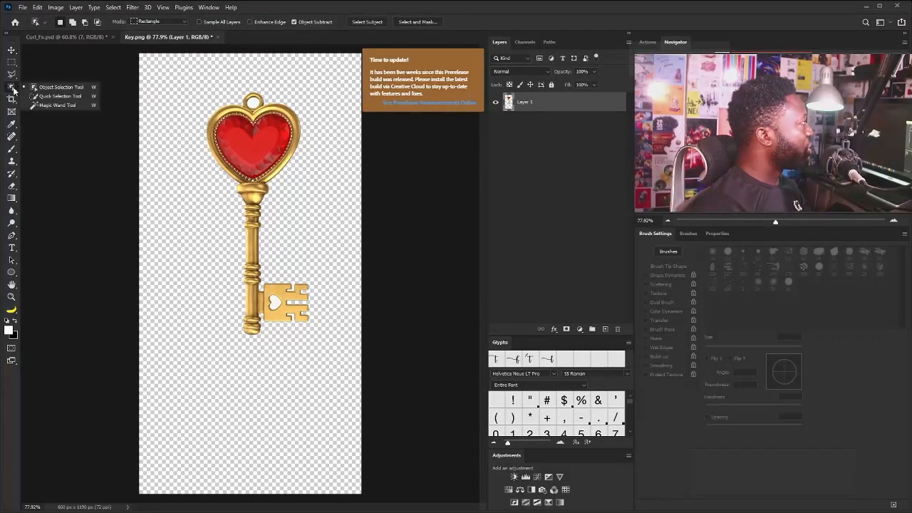
{"action": "left_click", "coordinate": [60, 96]}
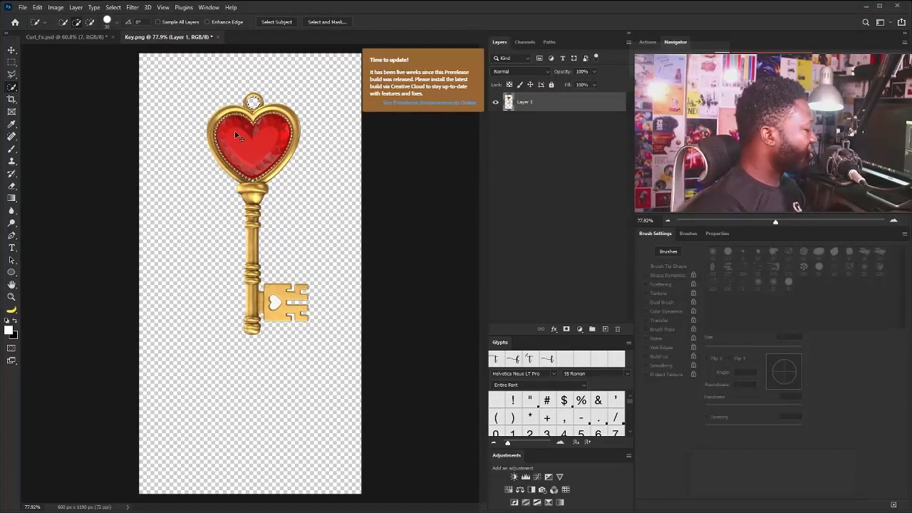
Separate the toothed lower end of the key onto its own layer and shift it straight down the canvas
{"action": "left_click", "coordinate": [11, 62]}
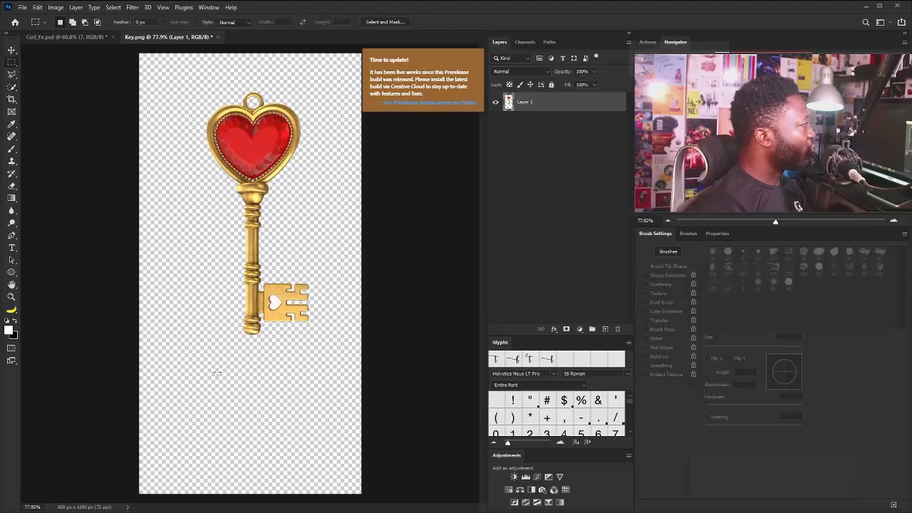
{"action": "left_click_drag", "start_coordinate": [217, 371], "coordinate": [324, 260]}
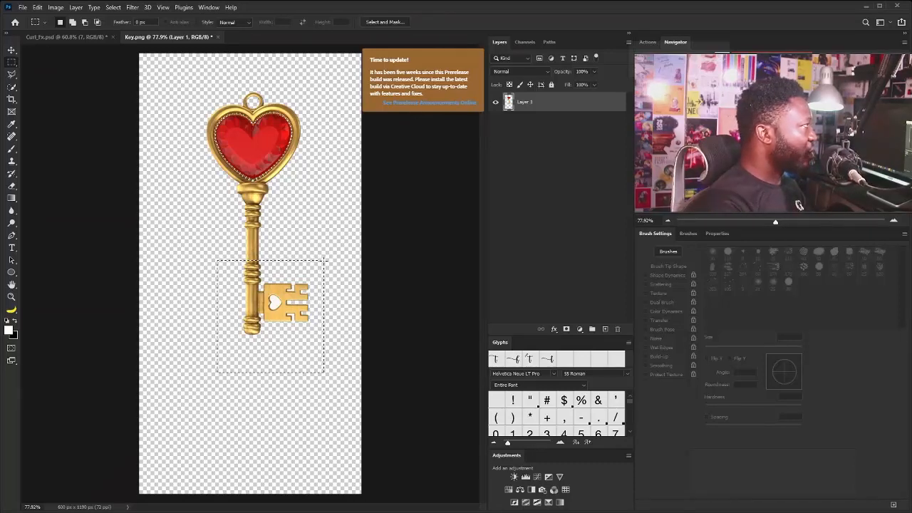
{"action": "key", "text": "ctrl+j"}
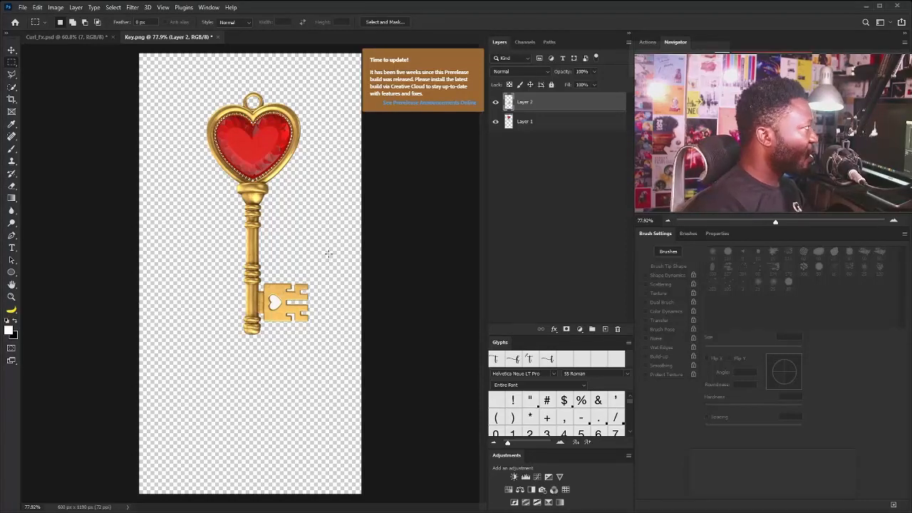
{"action": "key", "text": "v"}
{"action": "left_click_drag", "start_coordinate": [265, 303], "coordinate": [262, 389]}
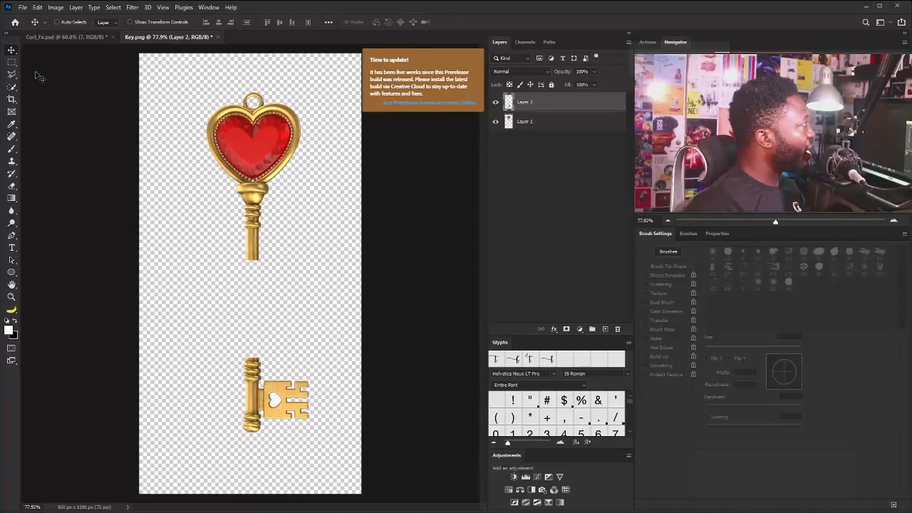
Copy the lower end of the upper shaft from Layer 1 to a new layer and stretch it down to the toothed part
{"action": "key", "text": "m"}
{"action": "left_click_drag", "start_coordinate": [193, 292], "coordinate": [285, 238]}
{"action": "left_click", "coordinate": [530, 124]}
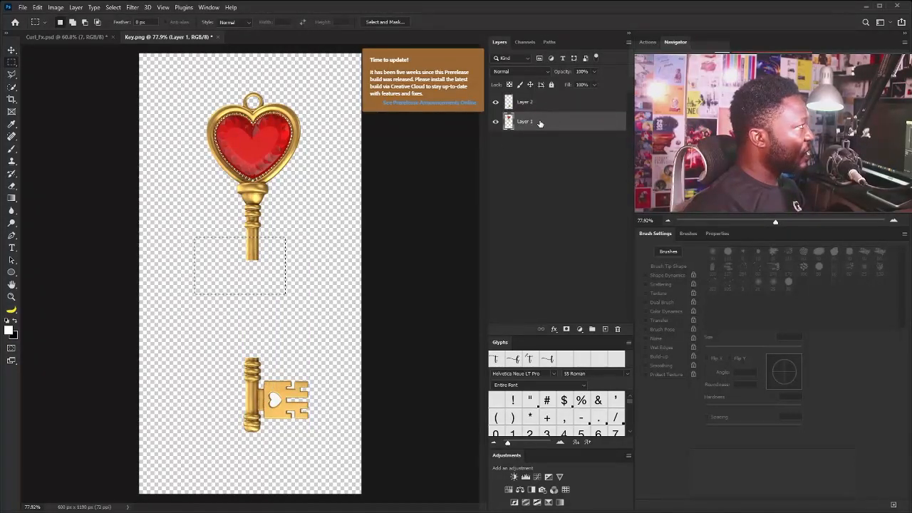
{"action": "key", "text": "ctrl+j"}
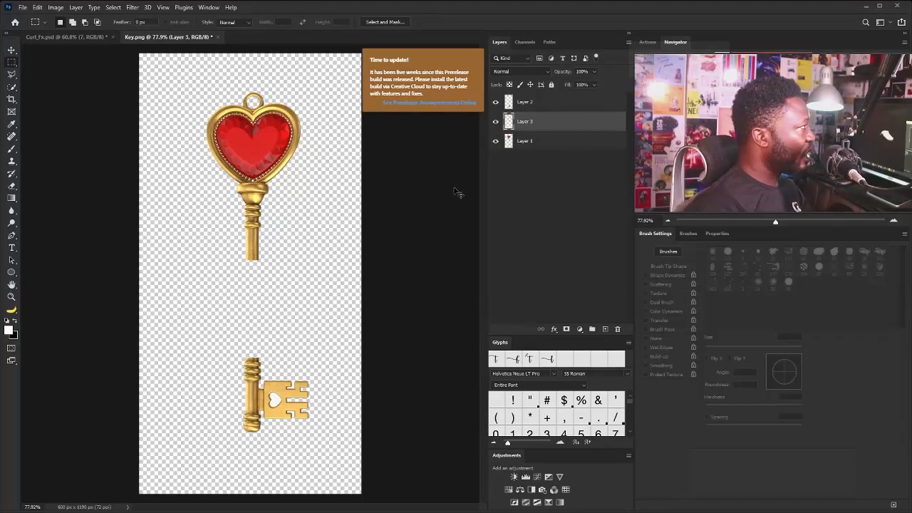
{"action": "key", "text": "ctrl+t"}
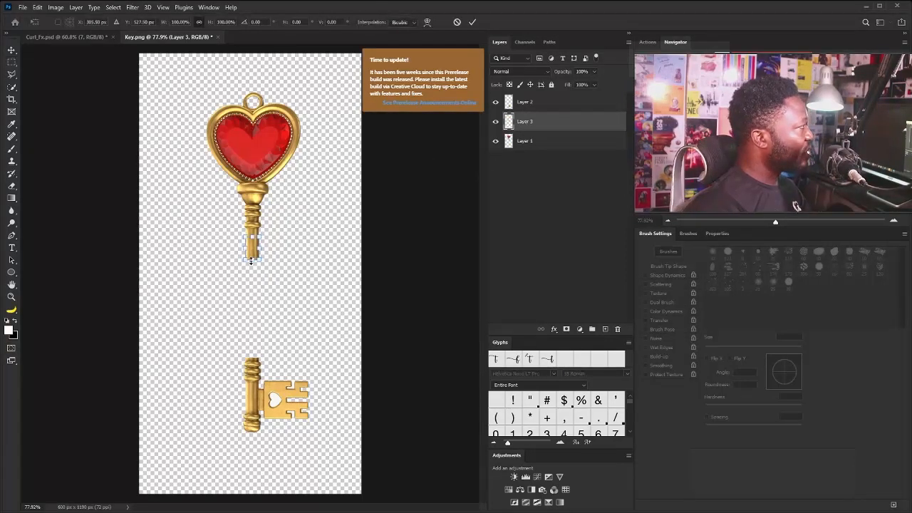
{"action": "left_click_drag", "start_coordinate": [251, 261], "coordinate": [260, 362]}
{"action": "key", "text": "Return"}
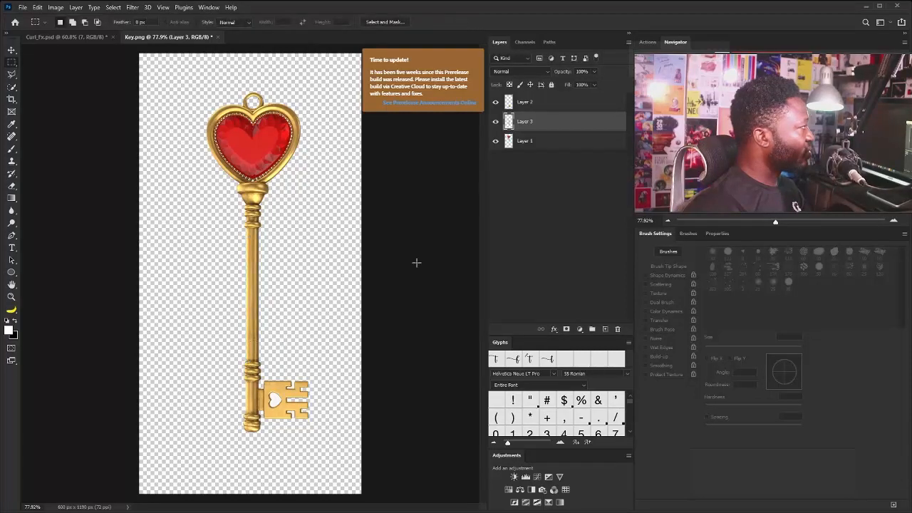
Merge the three key layers into a single layer
{"action": "left_click", "coordinate": [551, 104]}
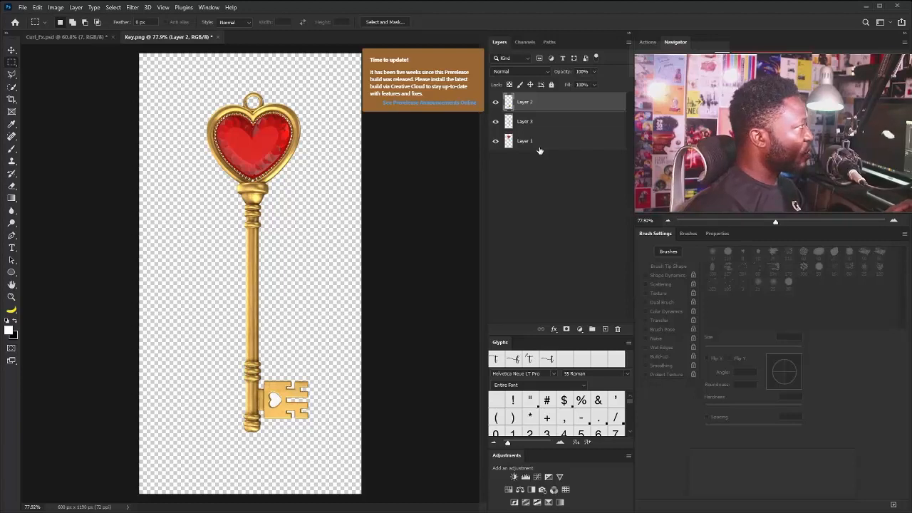
{"action": "left_click", "coordinate": [540, 141], "text": "shift"}
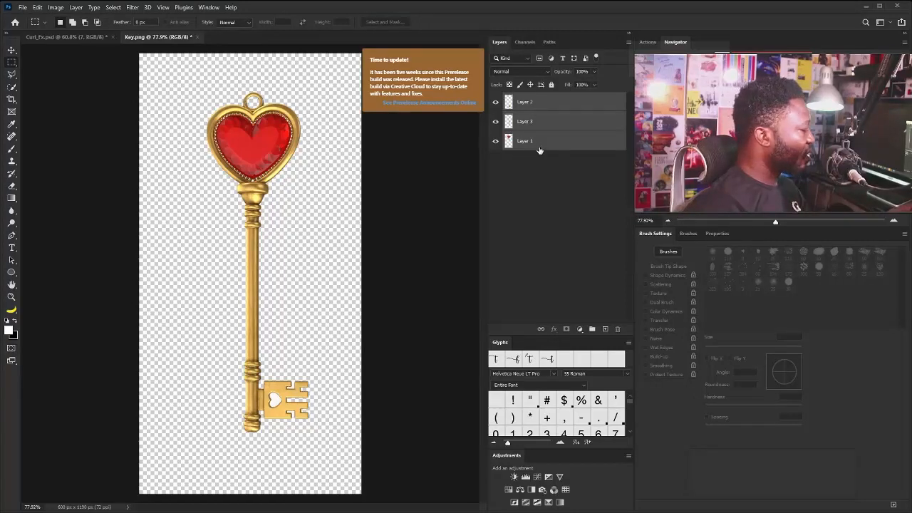
{"action": "key", "text": "ctrl+e"}
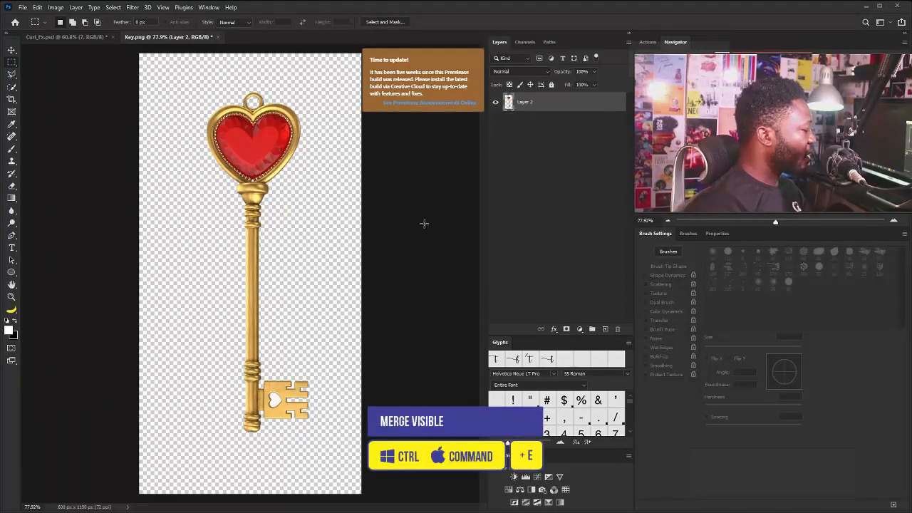
Bring the lengthened key into the Curl_Fx document and stack it clipped above Shadow_7, over the 7
{"action": "key", "text": "v"}
{"action": "left_click_drag", "start_coordinate": [272, 202], "coordinate": [273, 226]}
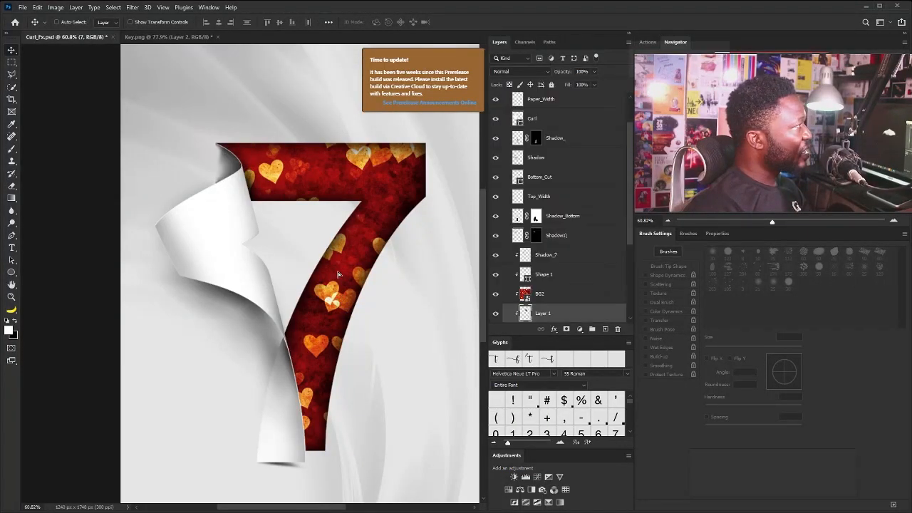
{"action": "left_click_drag", "start_coordinate": [545, 318], "coordinate": [545, 256]}
{"action": "left_click_drag", "start_coordinate": [345, 202], "coordinate": [362, 209]}
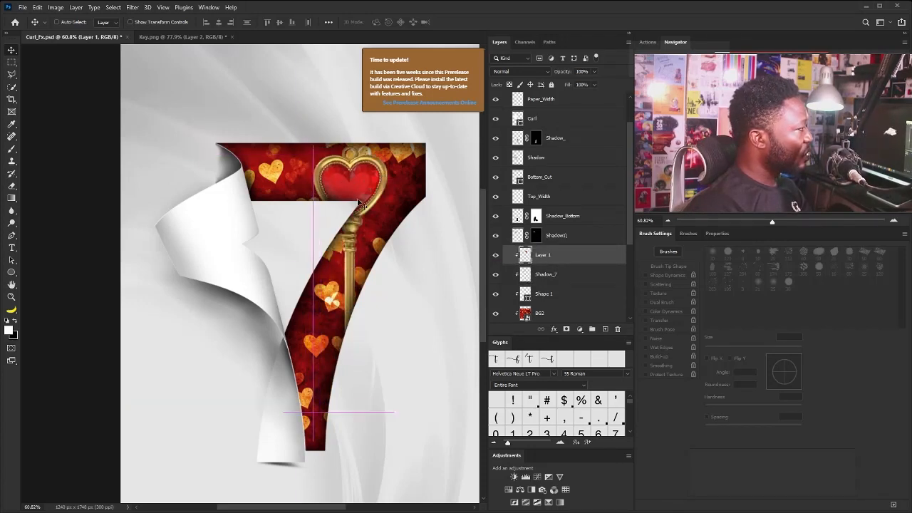
Convert the key layer to a smart object and fit it along the 7's stem, scaled to 56.90% and rotated 20.57°
{"action": "right_click", "coordinate": [574, 258]}
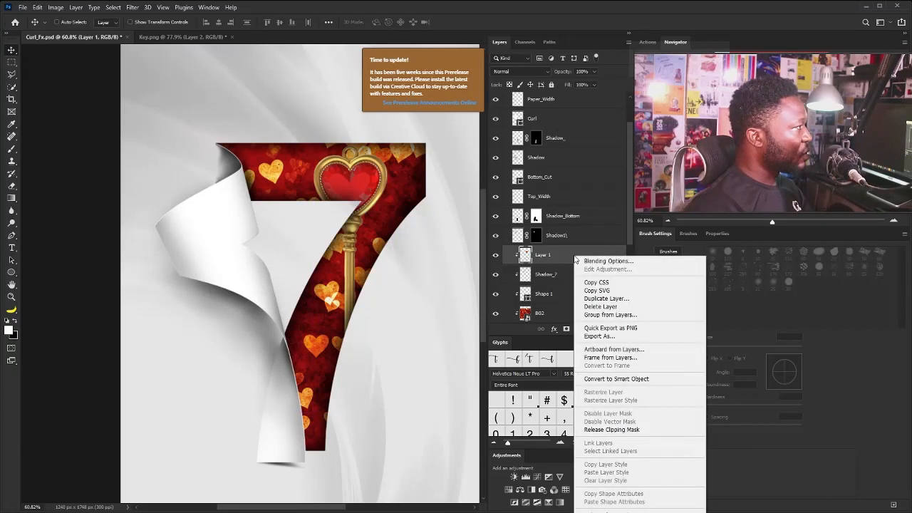
{"action": "left_click", "coordinate": [621, 379]}
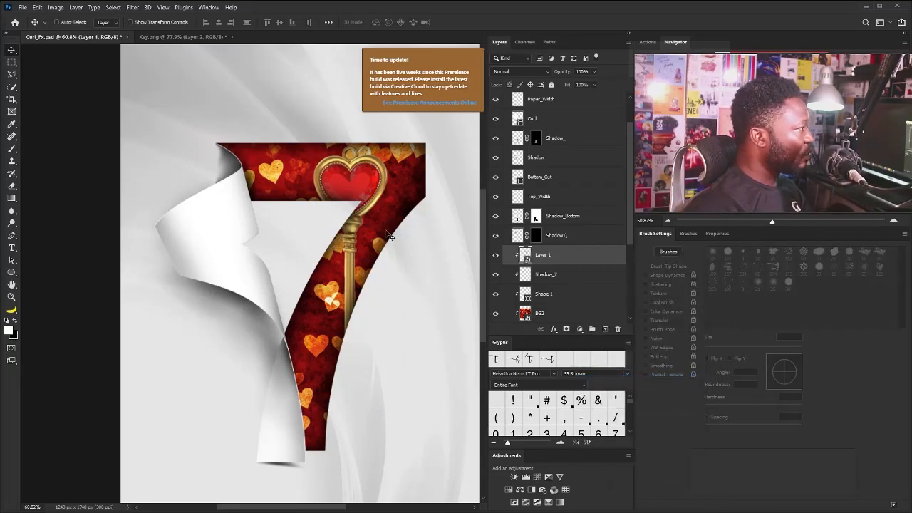
{"action": "key", "text": "ctrl+t"}
{"action": "left_click_drag", "start_coordinate": [393, 145], "coordinate": [373, 213]}
{"action": "left_click_drag", "start_coordinate": [397, 204], "coordinate": [421, 245]}
{"action": "left_click_drag", "start_coordinate": [362, 244], "coordinate": [327, 318]}
{"action": "left_click_drag", "start_coordinate": [386, 323], "coordinate": [364, 285]}
{"action": "left_click_drag", "start_coordinate": [372, 291], "coordinate": [379, 298]}
{"action": "left_click_drag", "start_coordinate": [346, 303], "coordinate": [349, 288]}
{"action": "left_click_drag", "start_coordinate": [381, 287], "coordinate": [378, 286]}
{"action": "left_click_drag", "start_coordinate": [364, 285], "coordinate": [360, 287]}
{"action": "key", "text": "Return"}
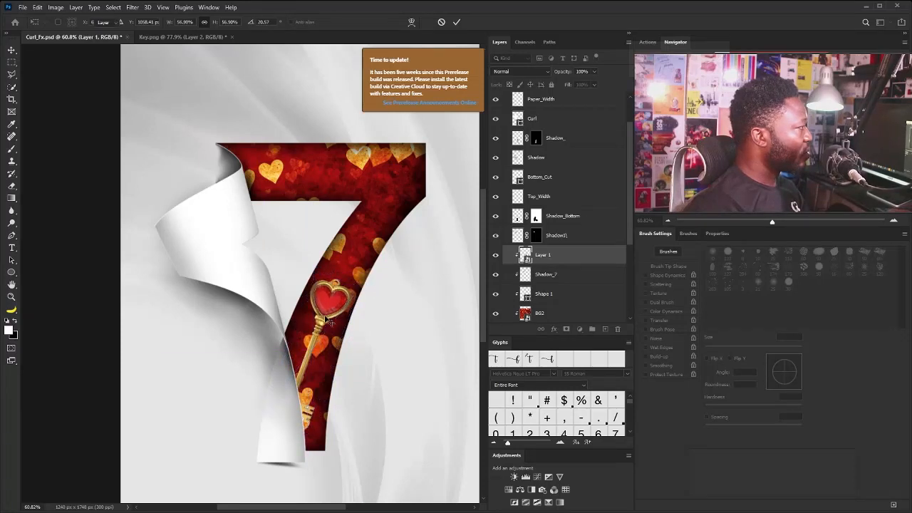
Load the key's outline as a selection and add a clipped layer named Key_Shadow directly beneath the key layer
{"action": "key", "text": "ctrl+0"}
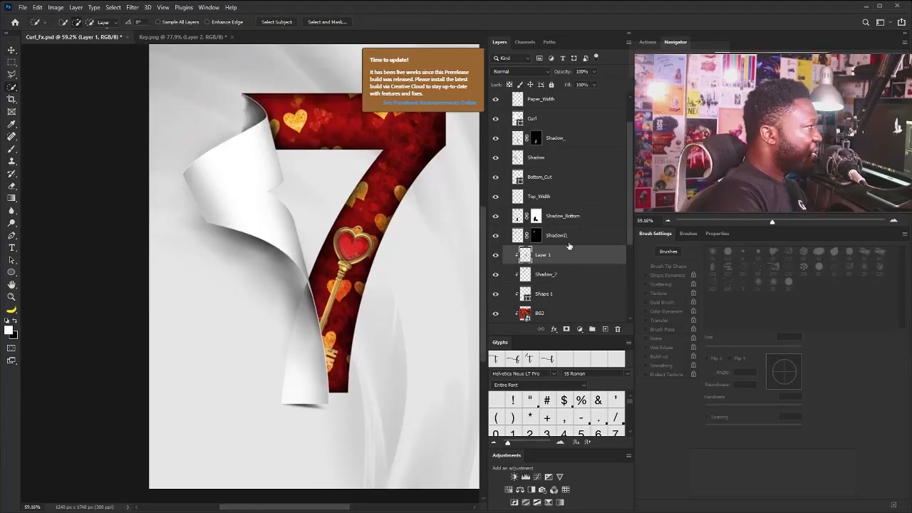
{"action": "left_click", "coordinate": [526, 258], "text": "ctrl"}
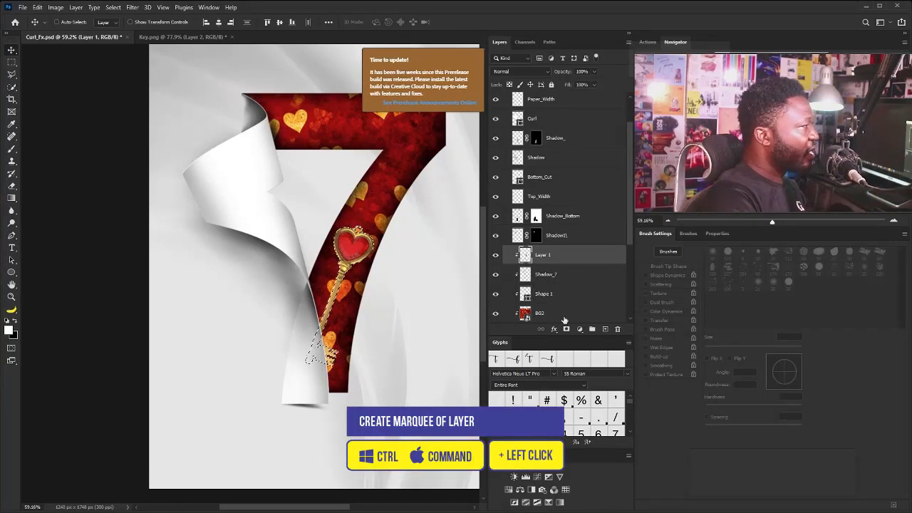
{"action": "left_click", "coordinate": [605, 329]}
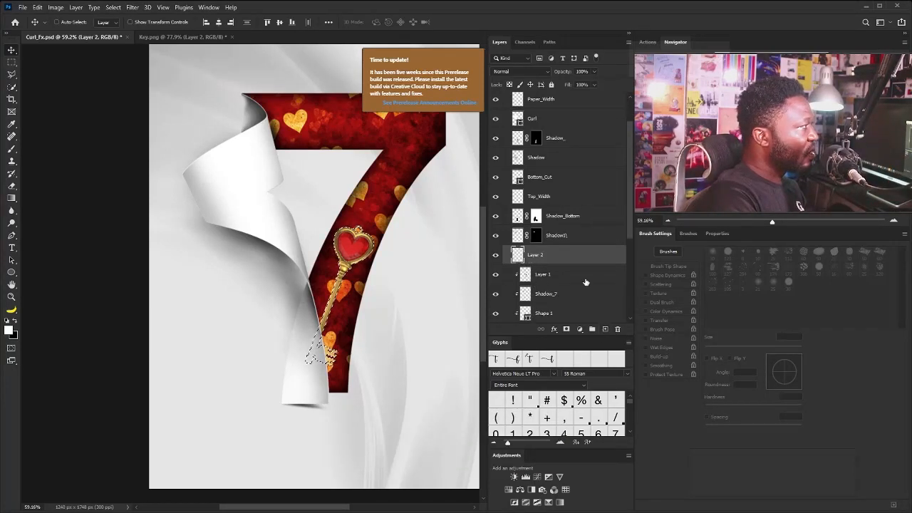
{"action": "left_click_drag", "start_coordinate": [556, 259], "coordinate": [555, 285]}
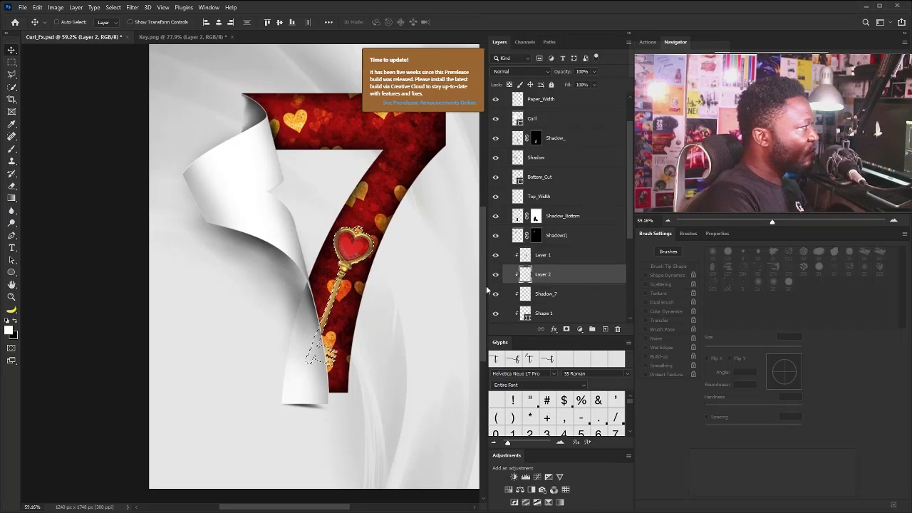
{"action": "double_click", "coordinate": [543, 276]}
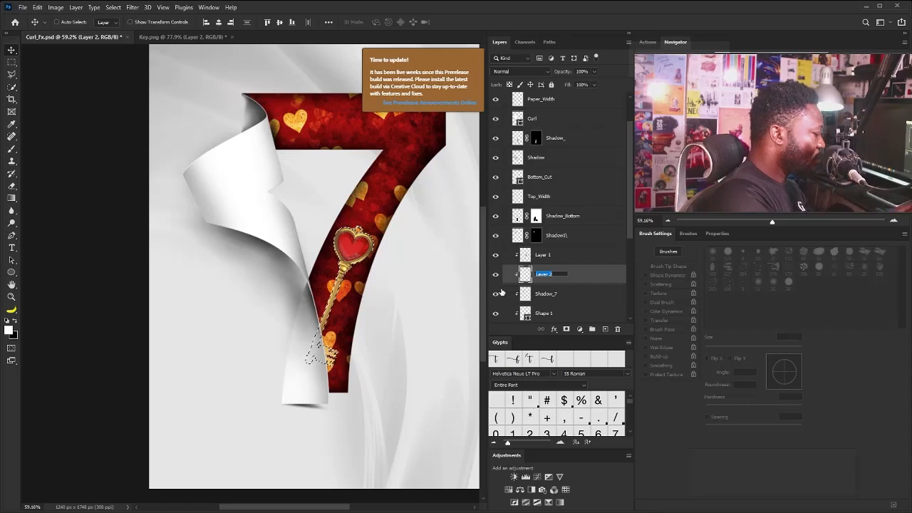
{"action": "type", "text": "Key_Shadow"}
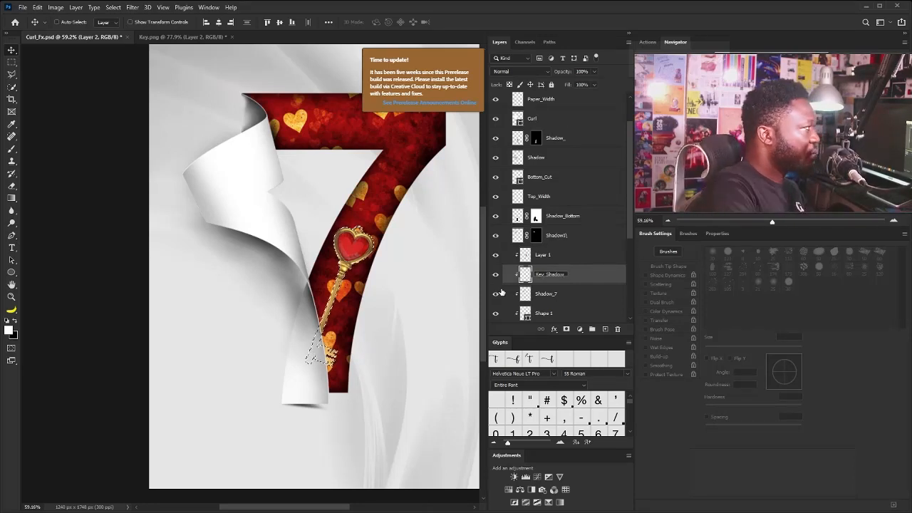
Fill the key-shaped selection on the newly named Key_Shadow layer with black and deselect it
{"action": "key", "text": "Return"}
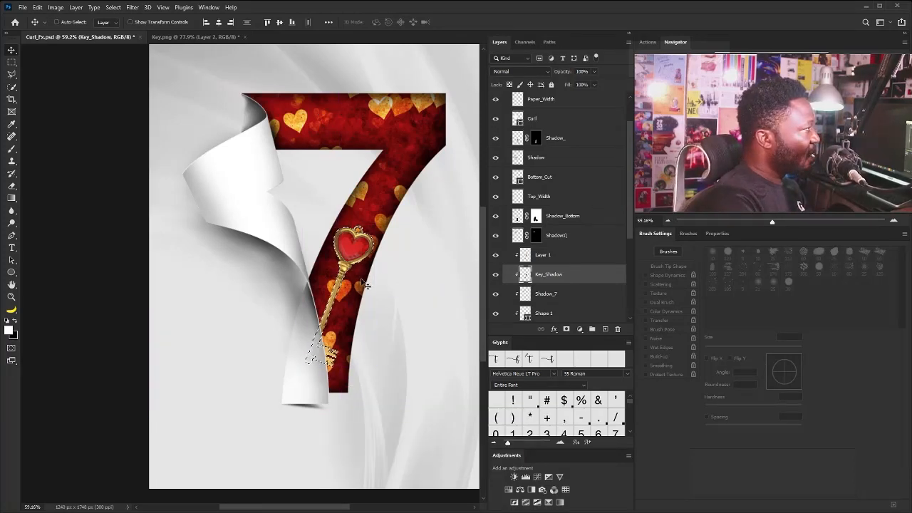
{"action": "key", "text": "ctrl"}
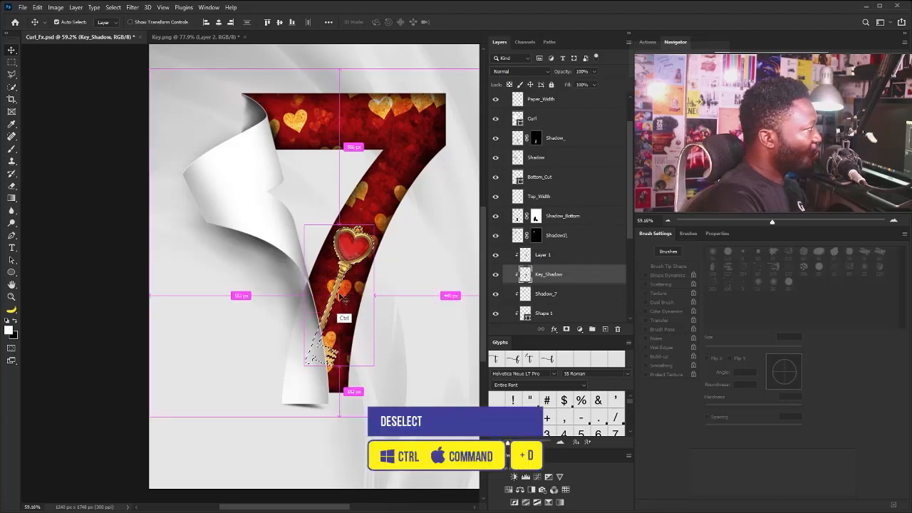
{"action": "key", "text": "ctrl+d"}
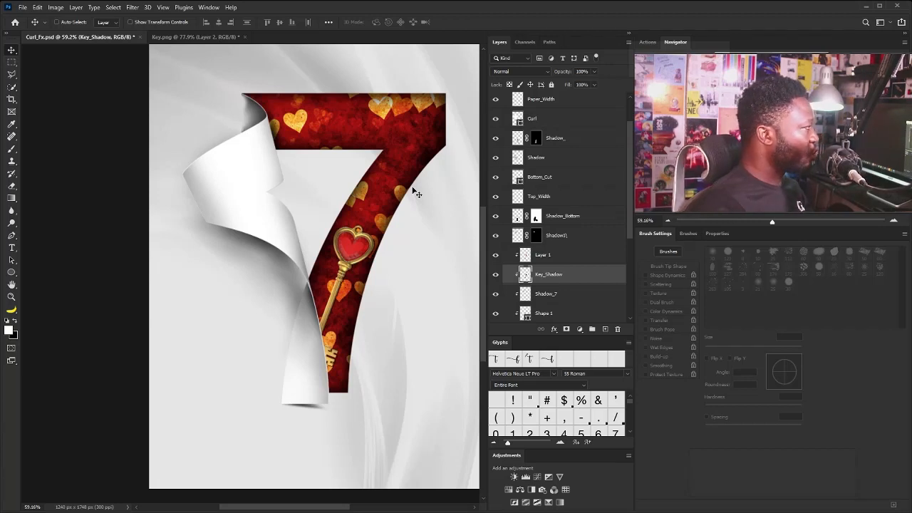
Apply a Gaussian Blur with a 7.0 pixel radius to the Key_Shadow layer
{"action": "left_click", "coordinate": [140, 10]}
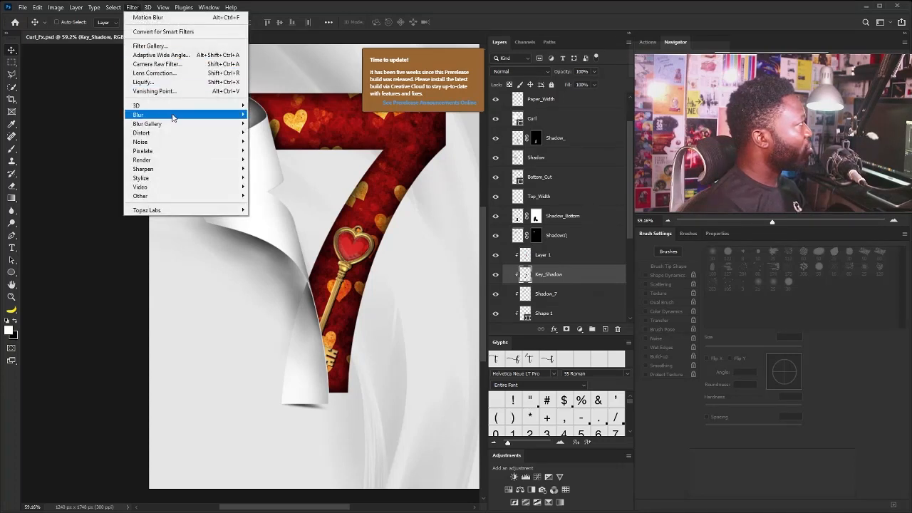
{"action": "mouse_move", "coordinate": [185, 114]}
{"action": "left_click", "coordinate": [275, 150]}
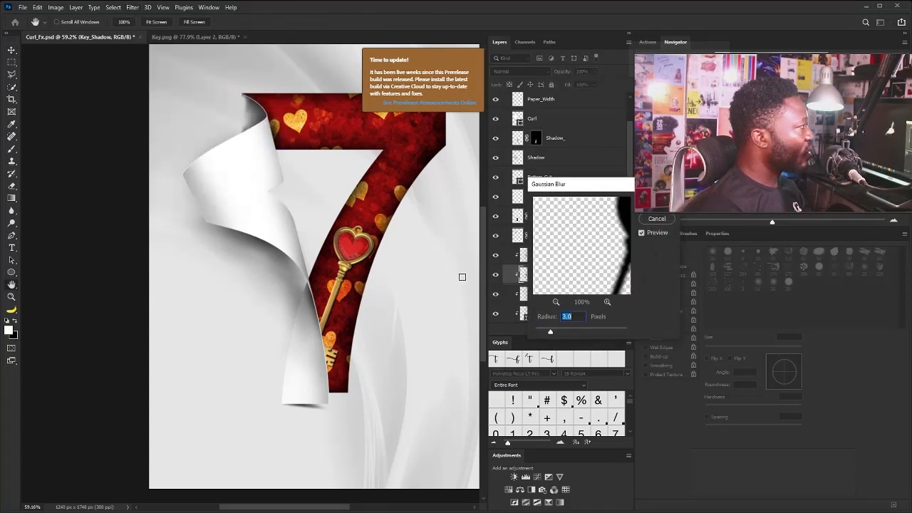
{"action": "left_click_drag", "start_coordinate": [558, 331], "coordinate": [566, 331]}
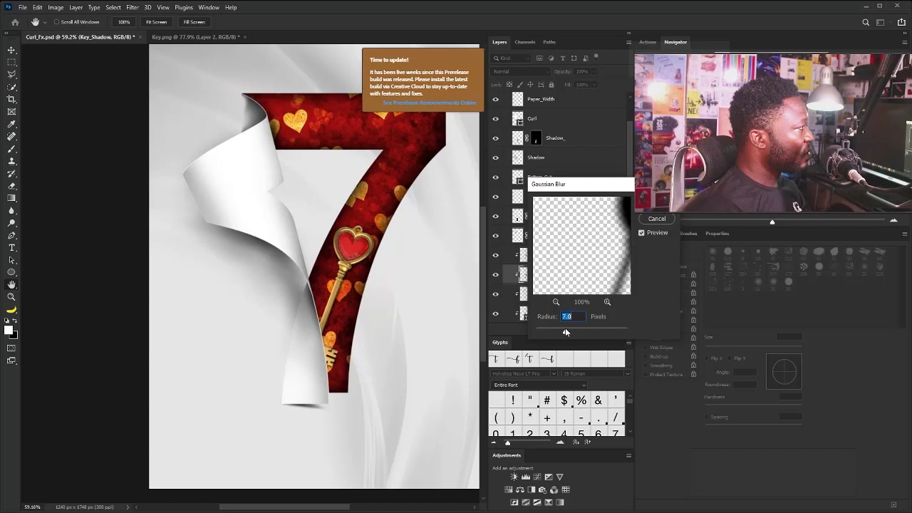
{"action": "left_click", "coordinate": [659, 205]}
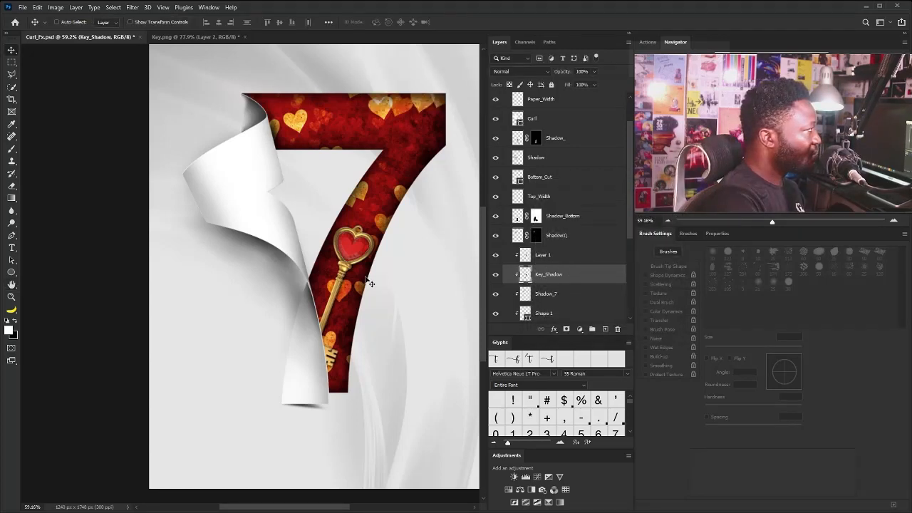
Collapse the 7 group and add a Color Balance adjustment above it, with midtones Yellow-Blue set to -8
{"action": "key", "text": "ctrl+0"}
{"action": "left_click_drag", "start_coordinate": [629, 127], "coordinate": [625, 104]}
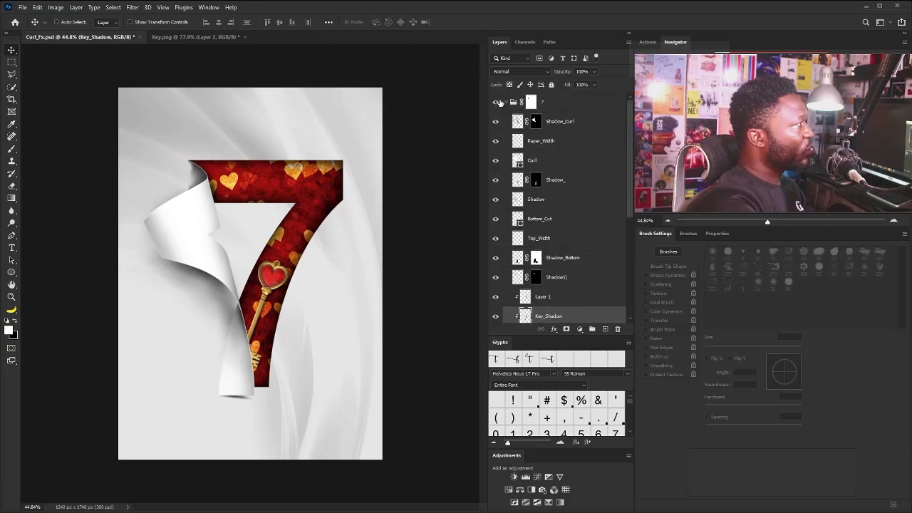
{"action": "left_click", "coordinate": [505, 102]}
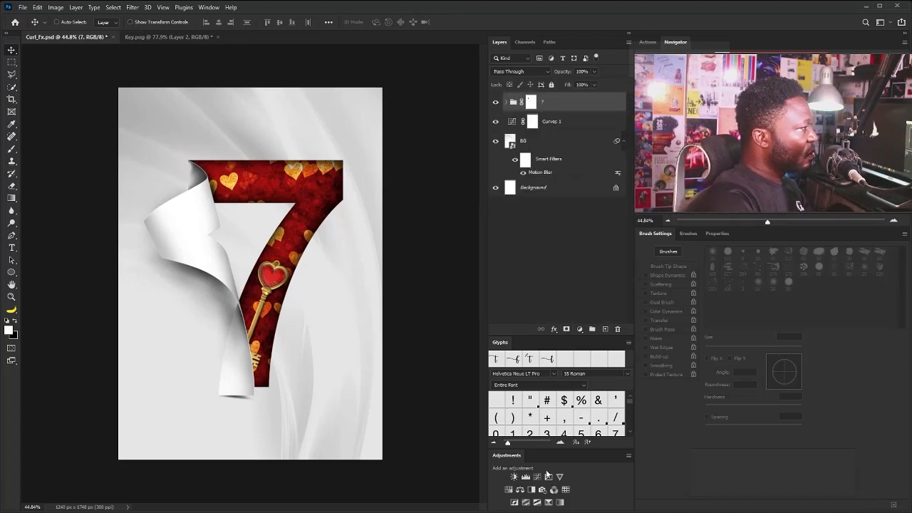
{"action": "left_click", "coordinate": [520, 491]}
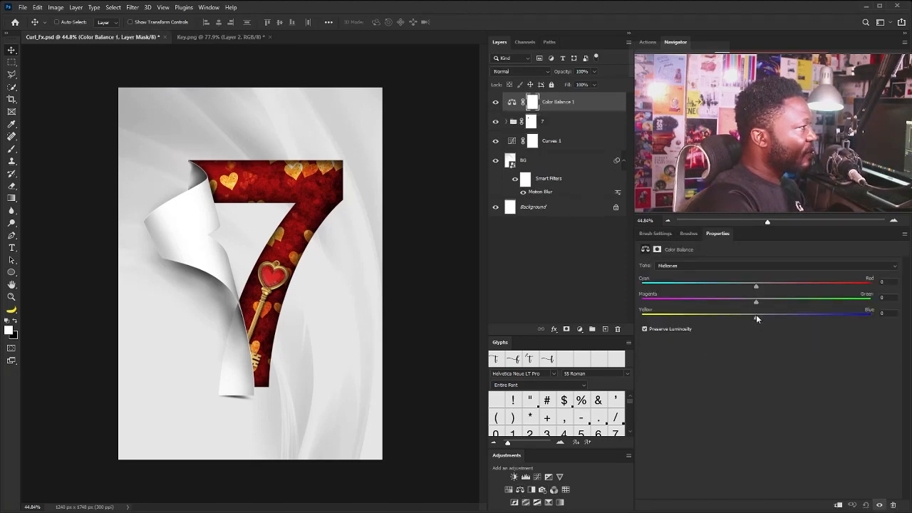
{"action": "left_click_drag", "start_coordinate": [756, 315], "coordinate": [747, 317]}
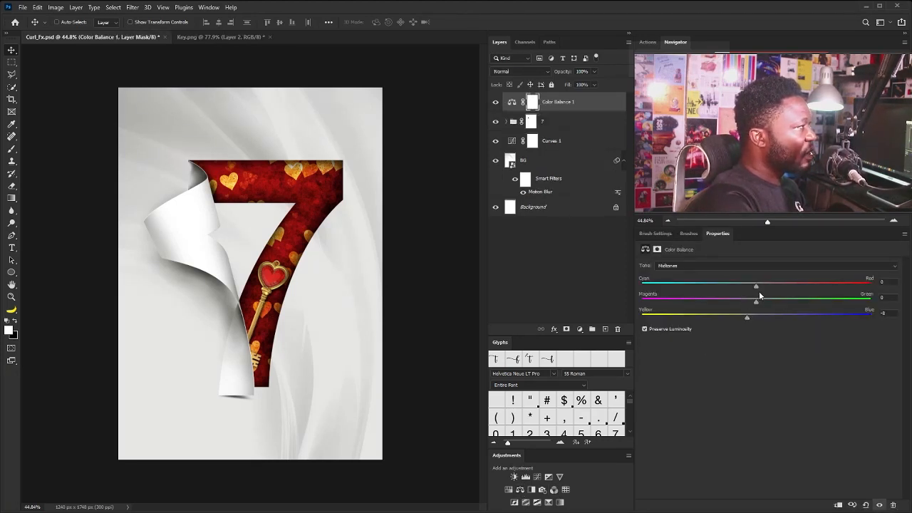
Shift the shadows tone of the Color Balance adjustment toward red and yellow
{"action": "left_click", "coordinate": [683, 266]}
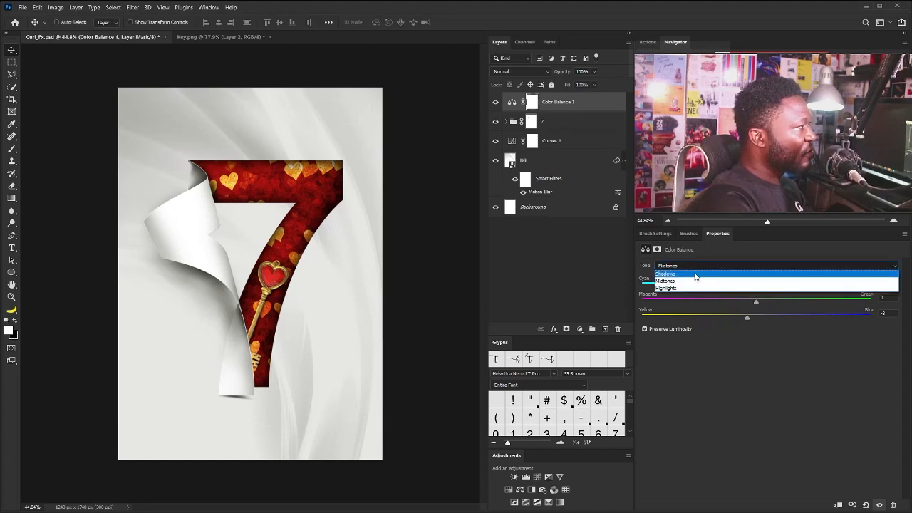
{"action": "left_click", "coordinate": [667, 273]}
{"action": "left_click_drag", "start_coordinate": [760, 284], "coordinate": [782, 283]}
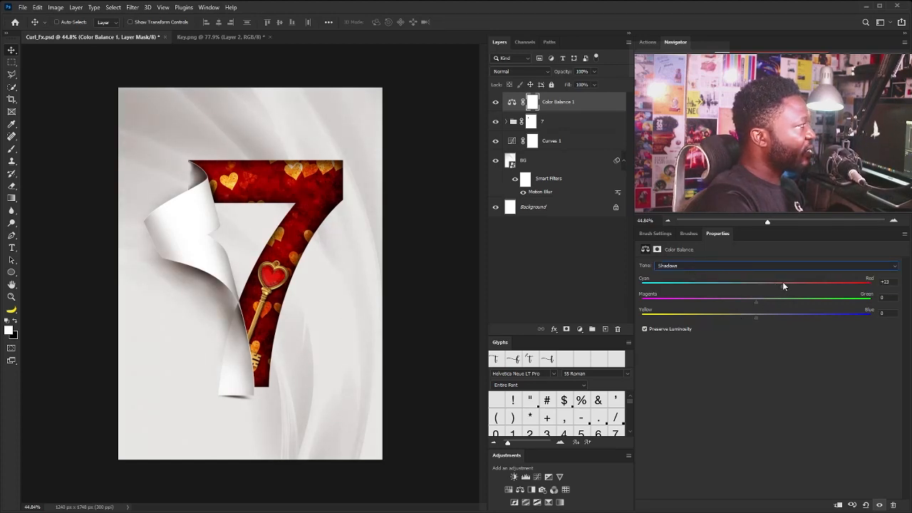
{"action": "left_click_drag", "start_coordinate": [756, 316], "coordinate": [743, 318]}
{"action": "left_click_drag", "start_coordinate": [785, 285], "coordinate": [800, 286]}
Add a Selective Color adjustment above the Color Balance layer and set Cyan to -7% for the Neutrals
{"action": "left_click", "coordinate": [555, 491]}
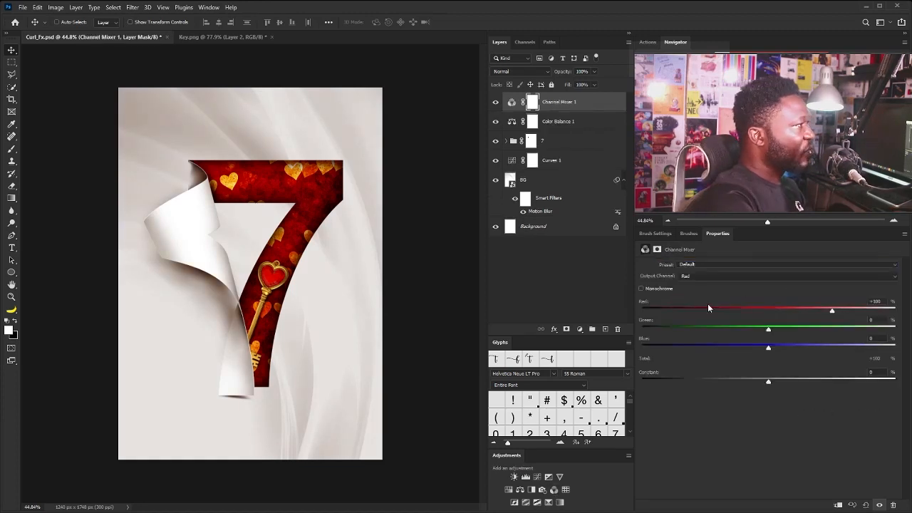
{"action": "key", "text": "ctrl+z"}
{"action": "left_click", "coordinate": [548, 503]}
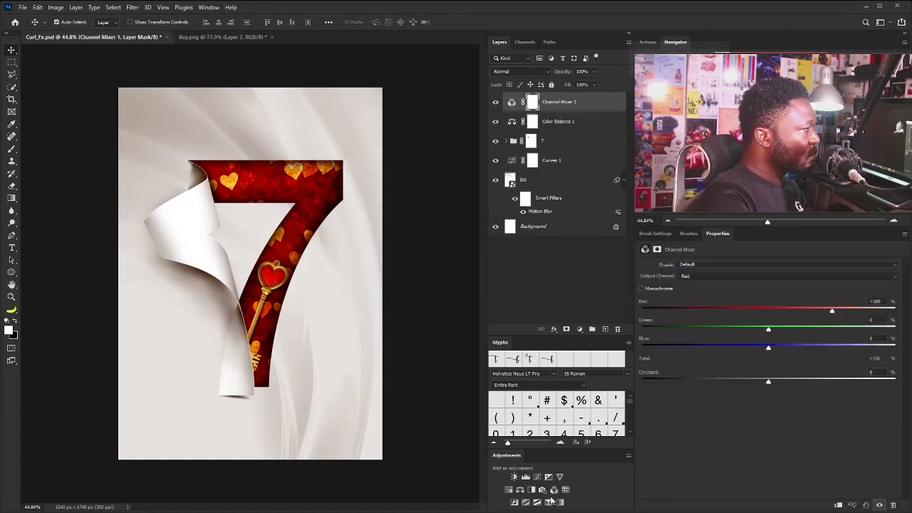
{"action": "left_click", "coordinate": [712, 275]}
{"action": "left_click", "coordinate": [784, 336]}
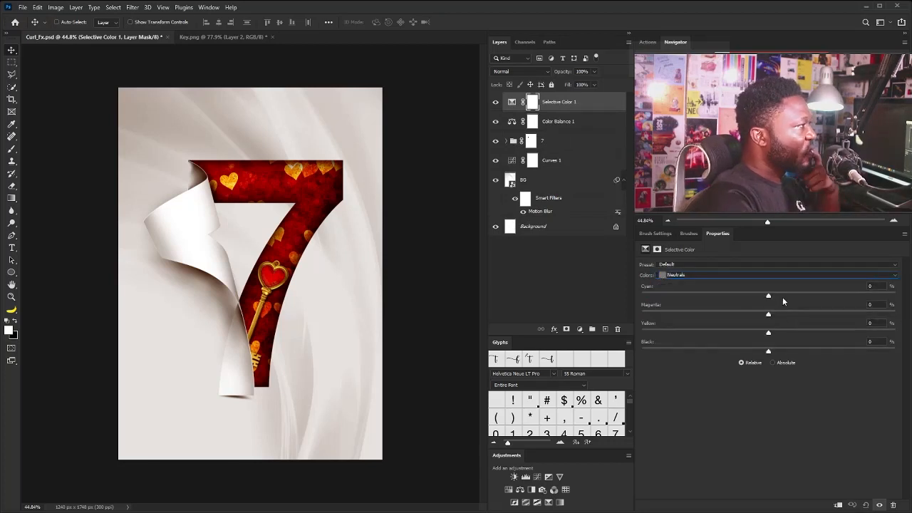
{"action": "left_click_drag", "start_coordinate": [769, 298], "coordinate": [762, 315]}
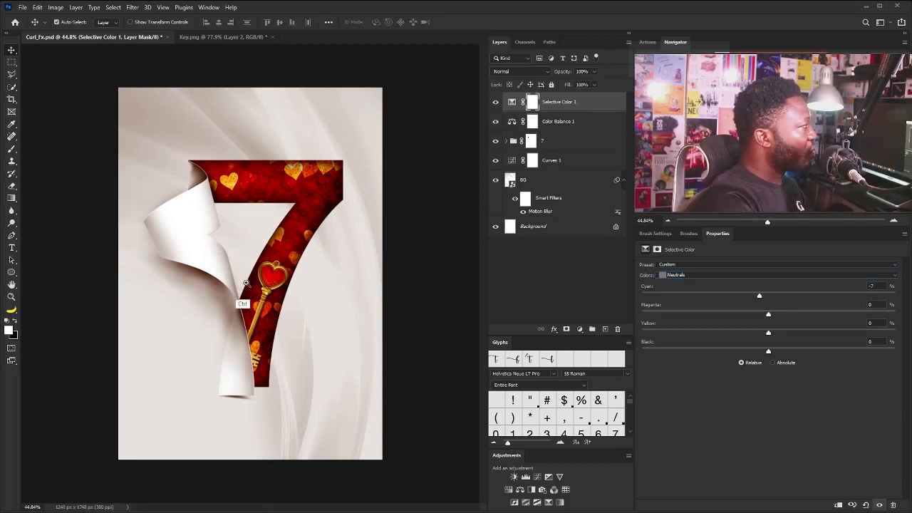
Add a Curves adjustment above Selective Color, with a shadow point at input 57, output 52 and a second point in the highlights
{"action": "scroll", "coordinate": [251, 297], "scroll_direction": "up", "scroll_amount": 1}
{"action": "left_click", "coordinate": [537, 477]}
{"action": "left_click_drag", "start_coordinate": [746, 380], "coordinate": [744, 383]}
{"action": "left_click", "coordinate": [803, 325]}
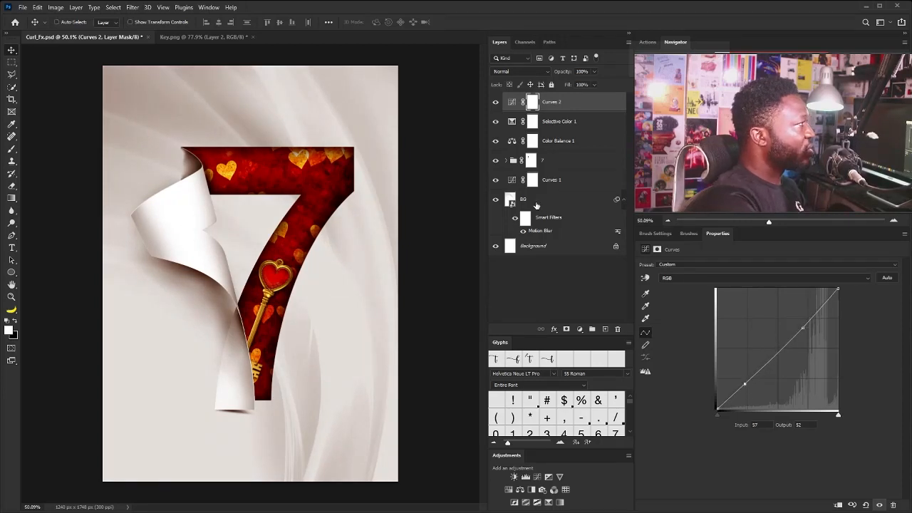
Target the 7 group's mask and set up a soft round 30 px brush with 0% hardness and Transfer enabled
{"action": "left_click", "coordinate": [530, 161]}
{"action": "key", "text": "ctrl+1"}
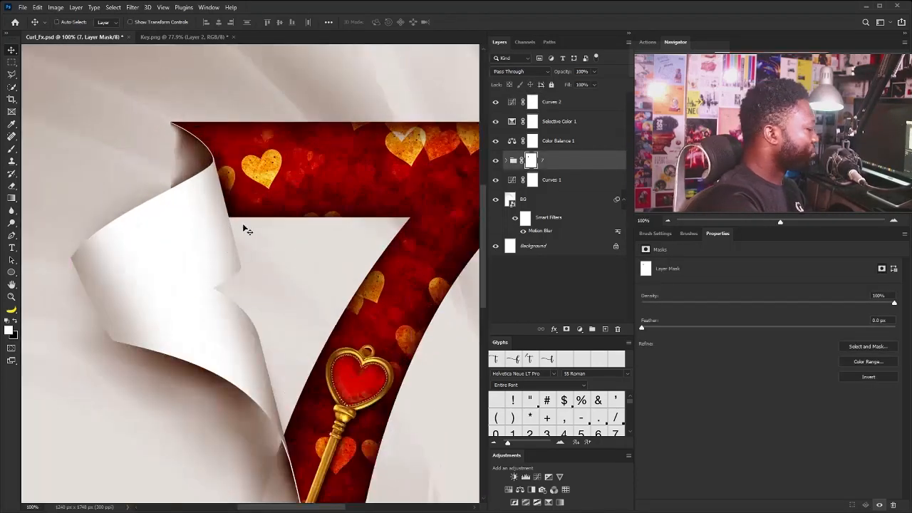
{"action": "key", "text": "b"}
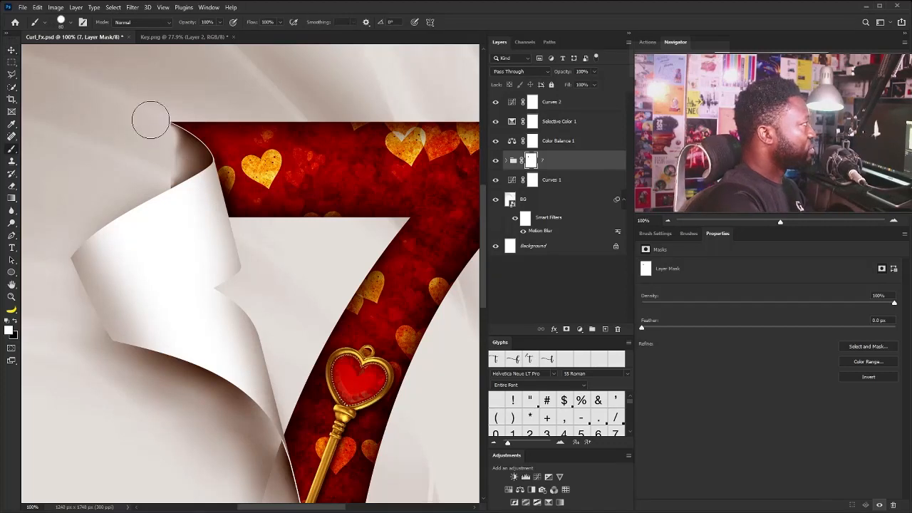
{"action": "left_click", "coordinate": [654, 235]}
{"action": "left_click", "coordinate": [646, 320]}
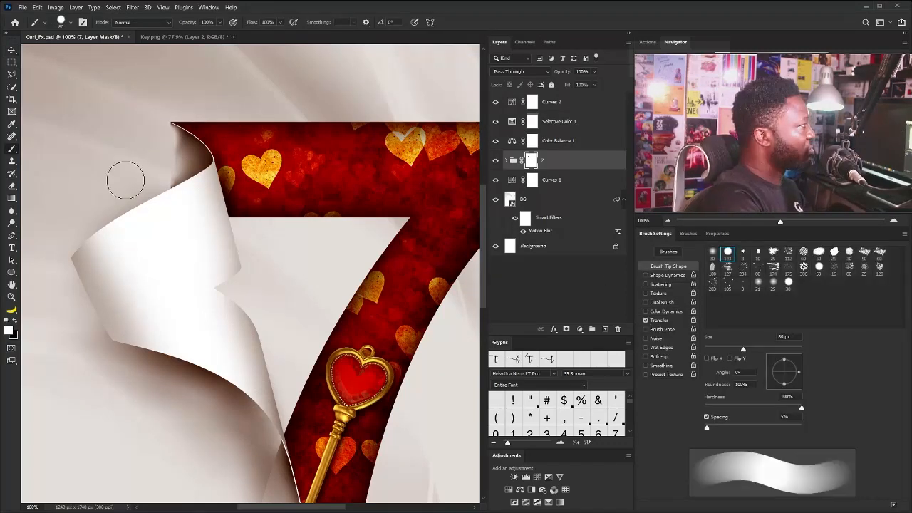
{"action": "left_click", "coordinate": [710, 253]}
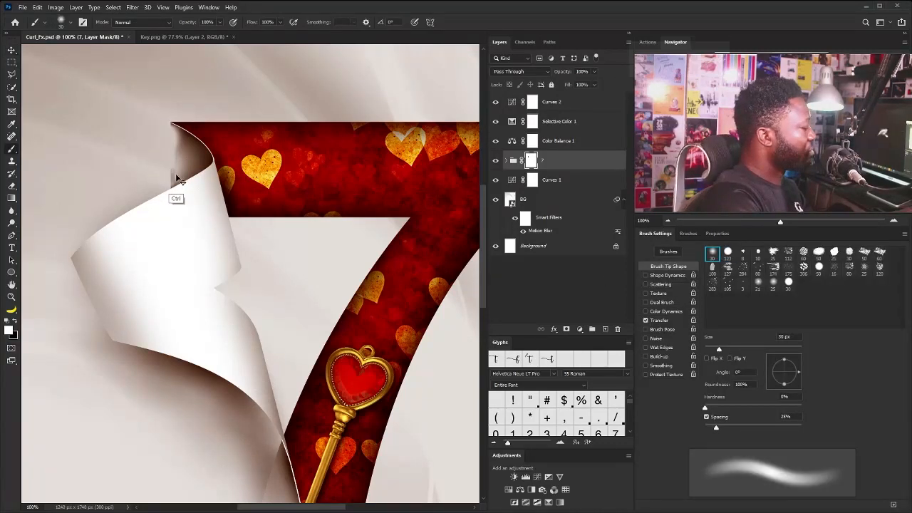
Paint black on the 7 group's mask with the soft brush at 90–100 px to fade the hard shadow edge beside the upper curl
{"action": "key", "text": "x"}
{"action": "key", "text": "bracketright"}
{"action": "key", "text": "bracketright"}
{"action": "key", "text": "bracketright"}
{"action": "key", "text": "bracketright"}
{"action": "key", "text": "bracketright"}
{"action": "key", "text": "bracketright"}
{"action": "key", "text": "bracketright"}
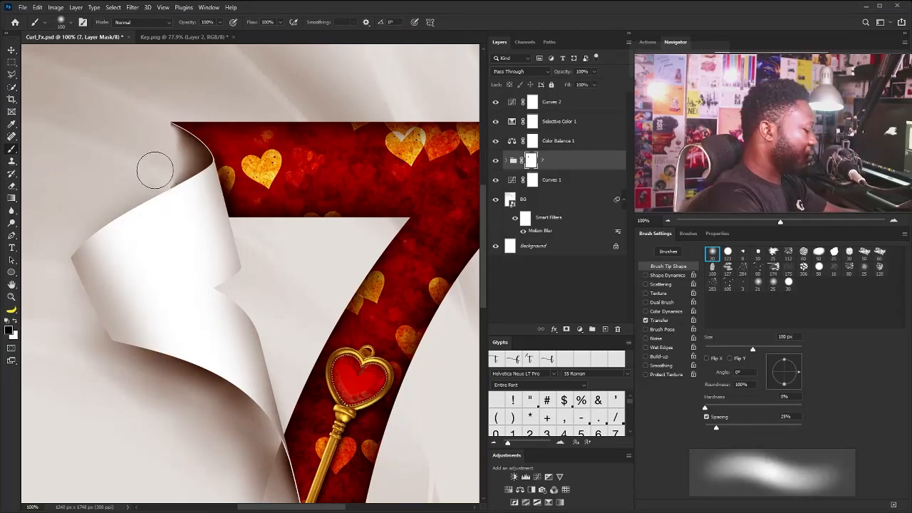
{"action": "key", "text": "bracketleft"}
{"action": "key", "text": "bracketleft"}
{"action": "key", "text": "bracketleft"}
{"action": "key", "text": "bracketleft"}
{"action": "key", "text": "bracketleft"}
{"action": "key", "text": "bracketleft"}
{"action": "key", "text": "bracketleft"}
{"action": "key", "text": "bracketleft"}
{"action": "key", "text": "bracketleft"}
{"action": "key", "text": "bracketleft"}
{"action": "key", "text": "bracketright"}
{"action": "key", "text": "bracketright"}
{"action": "key", "text": "bracketright"}
{"action": "key", "text": "bracketright"}
{"action": "key", "text": "bracketright"}
{"action": "key", "text": "bracketright"}
{"action": "key", "text": "bracketright"}
{"action": "key", "text": "bracketright"}
{"action": "key", "text": "bracketright"}
{"action": "key", "text": "bracketright"}
{"action": "key", "text": "bracketright"}
{"action": "key", "text": "bracketright"}
{"action": "key", "text": "bracketright"}
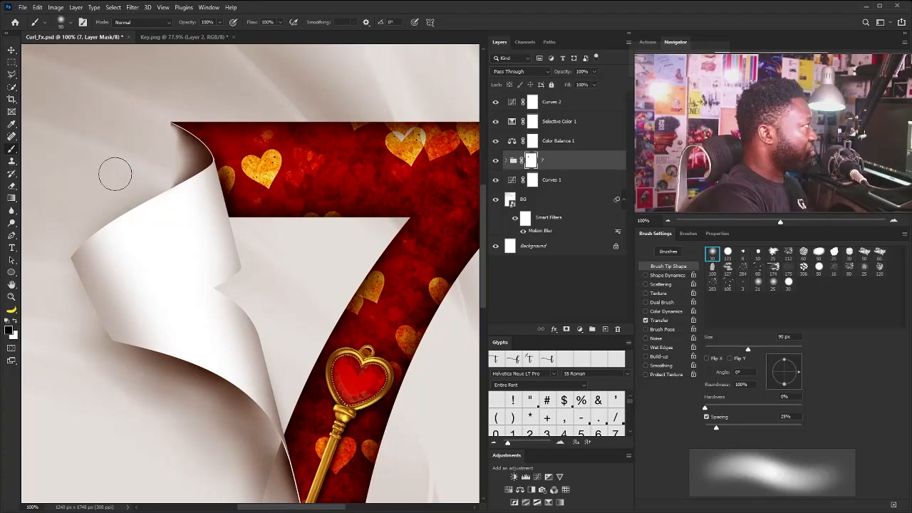
{"action": "key", "text": "ctrl+minus"}
{"action": "key", "text": "ctrl+minus"}
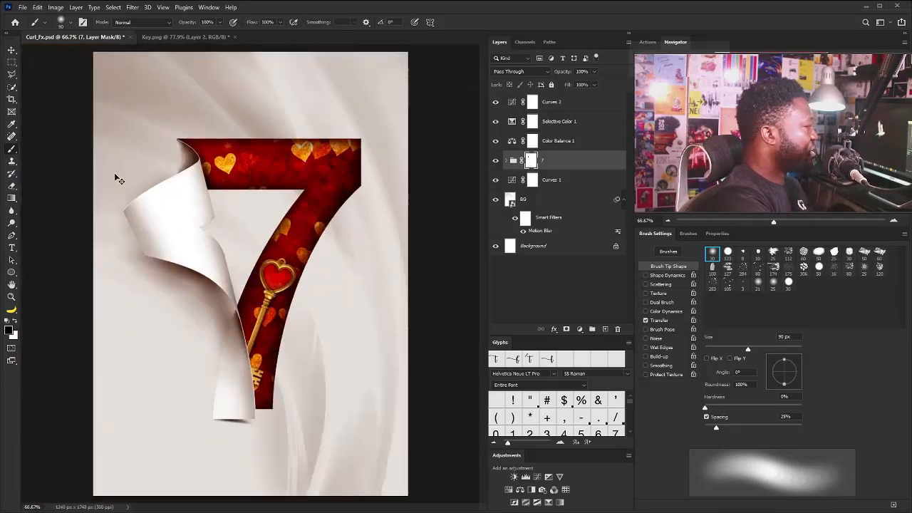